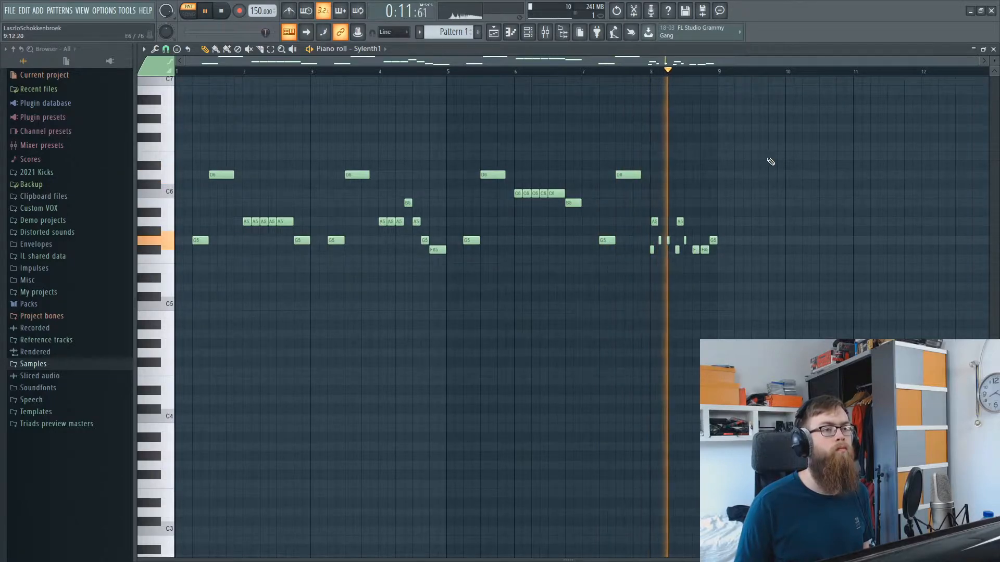
Open the Sylenth1 instrument from the channel rack, enable mono legato and set the portamento time to about 15.76 ms.
{"action": "key", "text": "space"}
{"action": "left_click", "coordinate": [529, 33]}
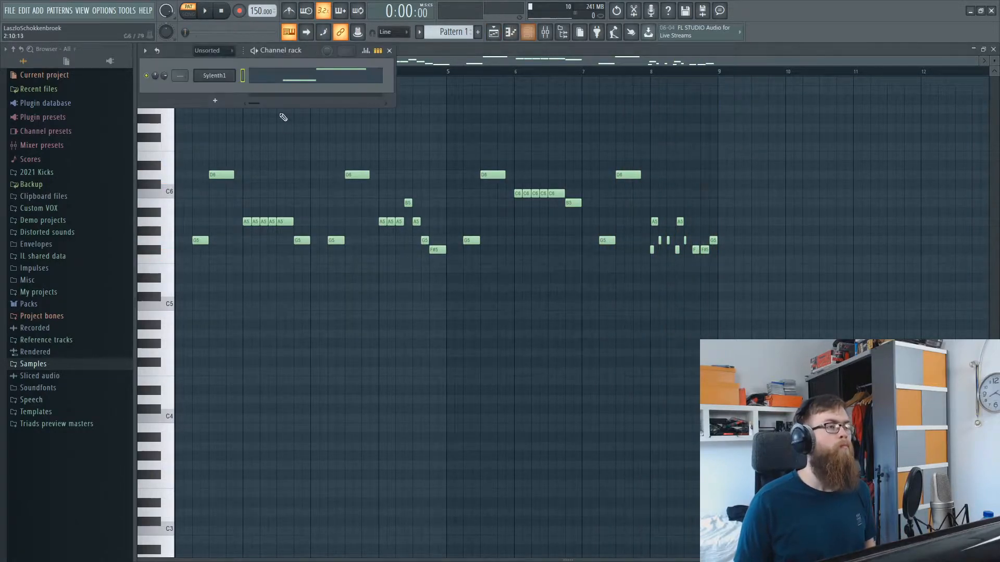
{"action": "left_click", "coordinate": [216, 78]}
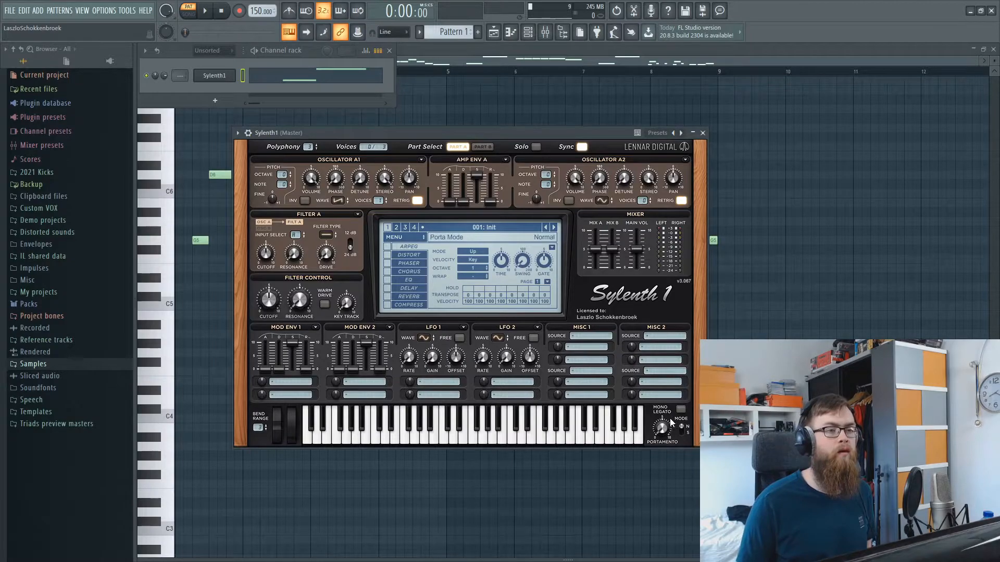
{"action": "left_click_drag", "start_coordinate": [671, 388], "coordinate": [670, 379]}
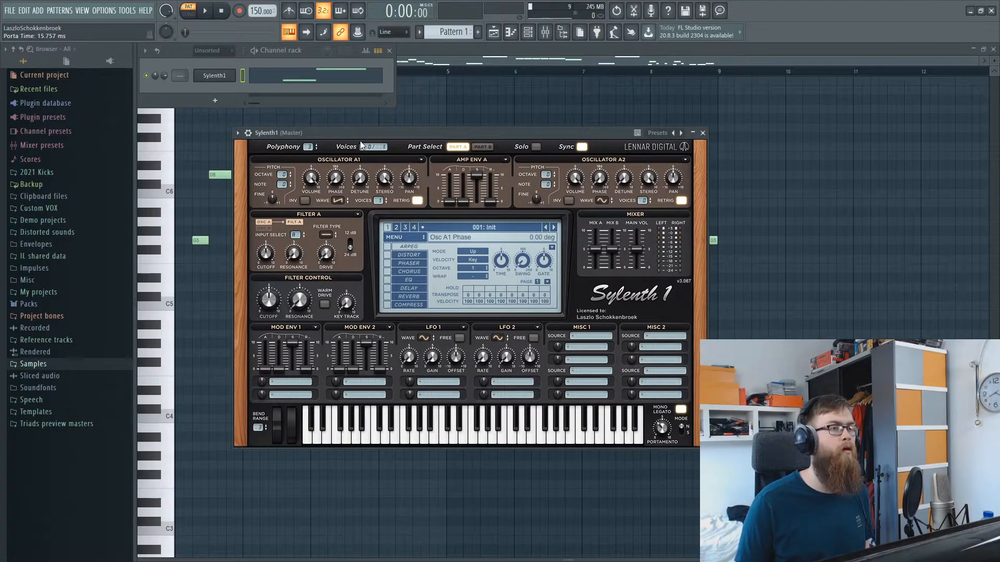
{"action": "left_click_drag", "start_coordinate": [361, 135], "coordinate": [363, 147]}
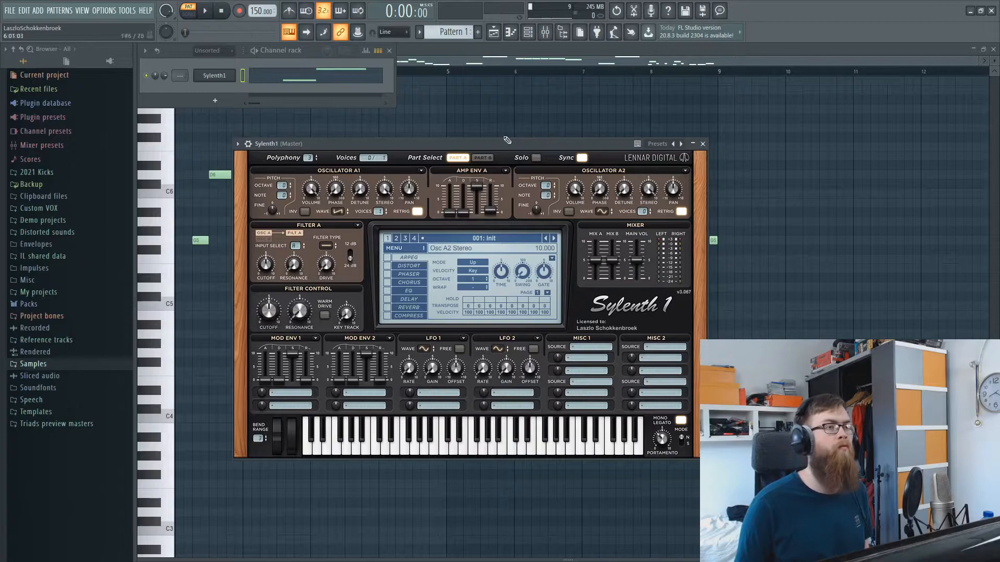
{"action": "left_click_drag", "start_coordinate": [394, 144], "coordinate": [390, 159]}
Activate Filter A with a 24 dB slope and set the filter control cutoff to about 3.97 while the melody plays.
{"action": "key", "text": "space"}
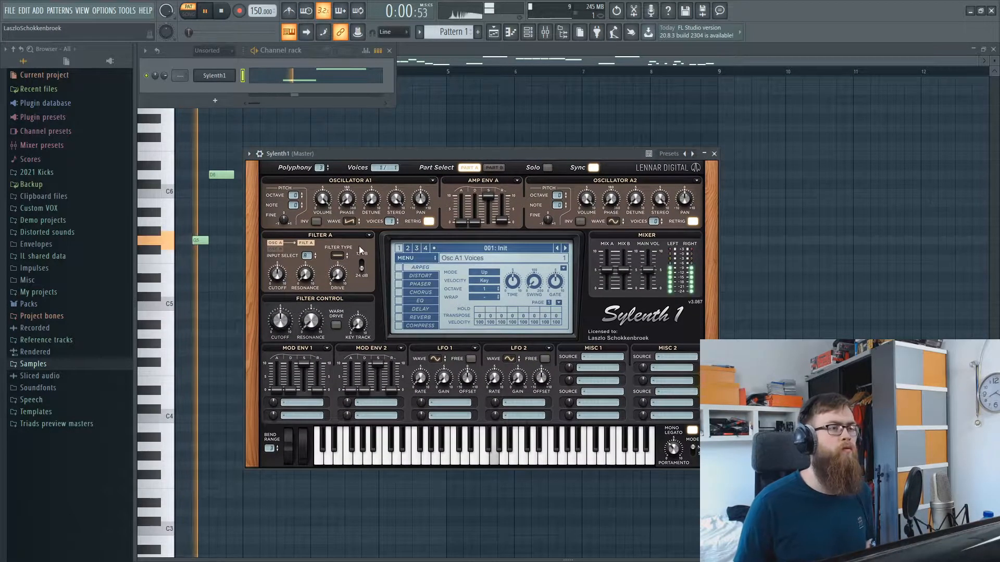
{"action": "left_click", "coordinate": [337, 256]}
{"action": "left_click", "coordinate": [362, 283]}
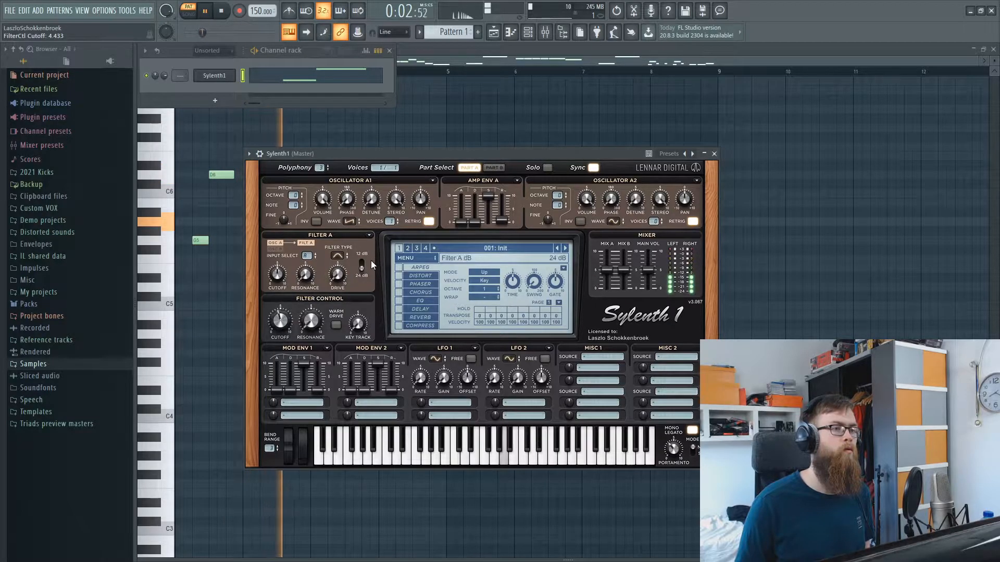
{"action": "left_click_drag", "start_coordinate": [280, 321], "coordinate": [290, 329]}
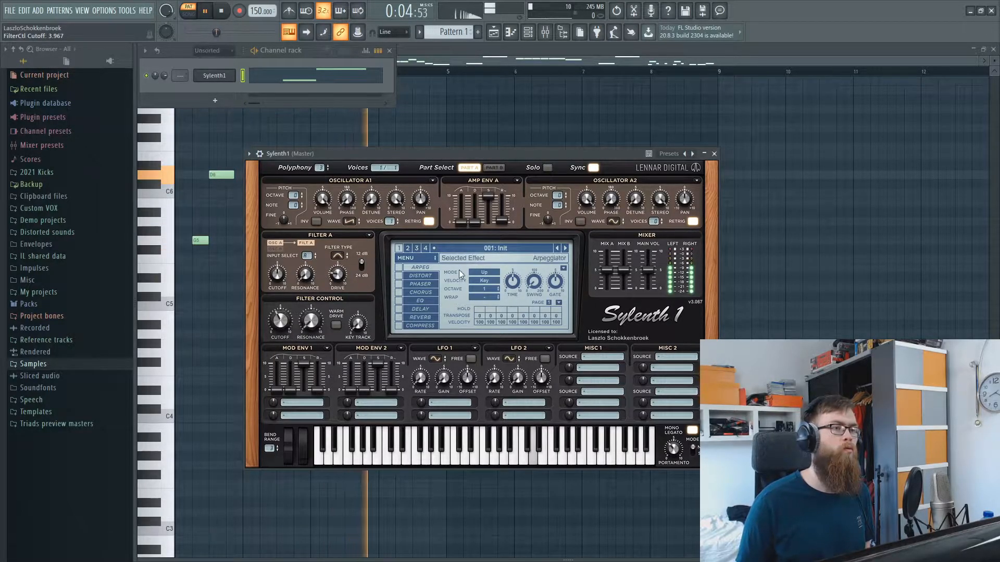
Enable the Sylenth1 distortion effect and set its type to Clip.
{"action": "left_click", "coordinate": [399, 275]}
{"action": "left_click", "coordinate": [504, 277]}
{"action": "left_click", "coordinate": [506, 304]}
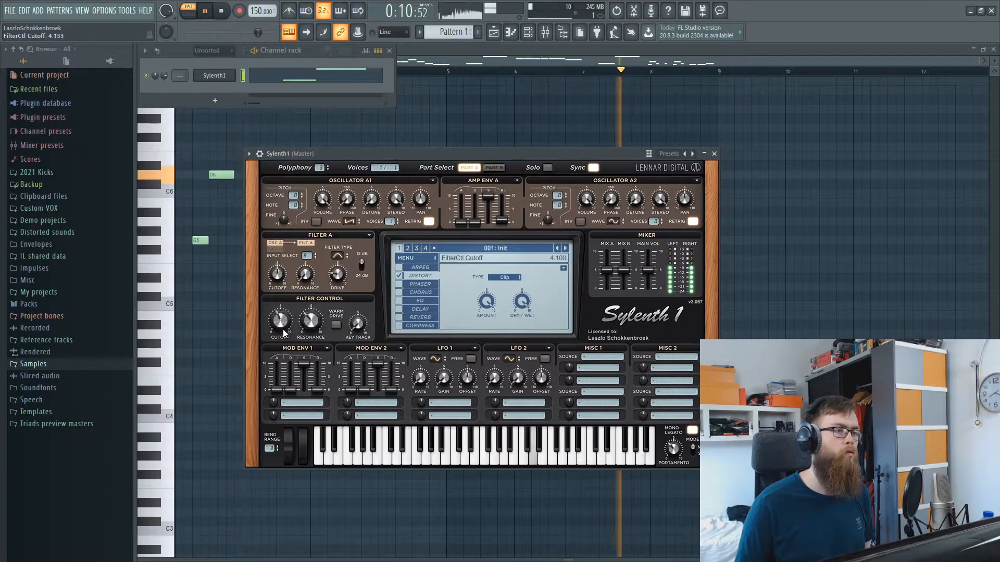
Route Mod Env 1 to Pitch A and B with a release of about 2.27, and set the filter control cutoff to 3.967.
{"action": "left_click", "coordinate": [293, 402]}
{"action": "left_click", "coordinate": [312, 474]}
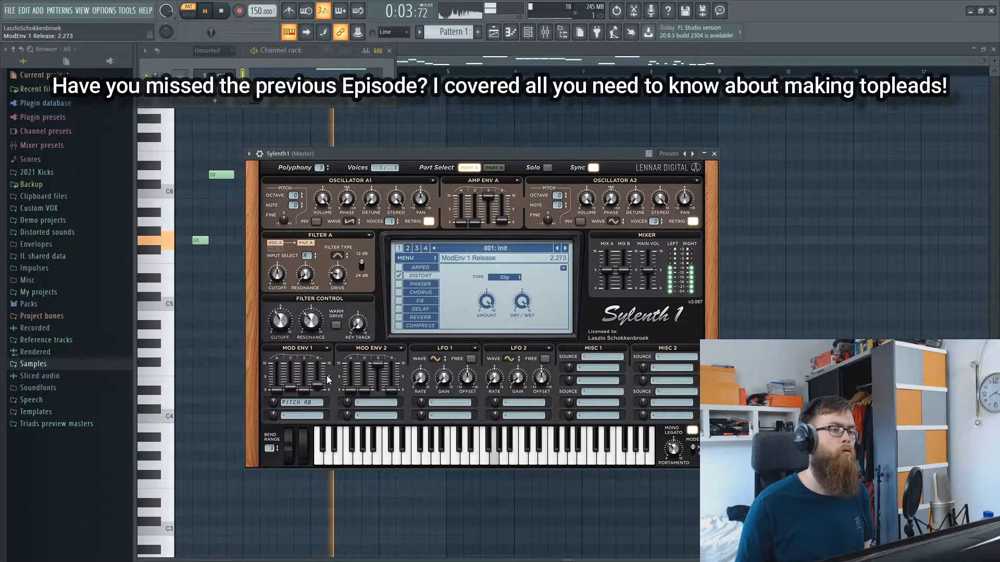
{"action": "scroll", "coordinate": [289, 388], "scroll_direction": "up", "scroll_amount": 2}
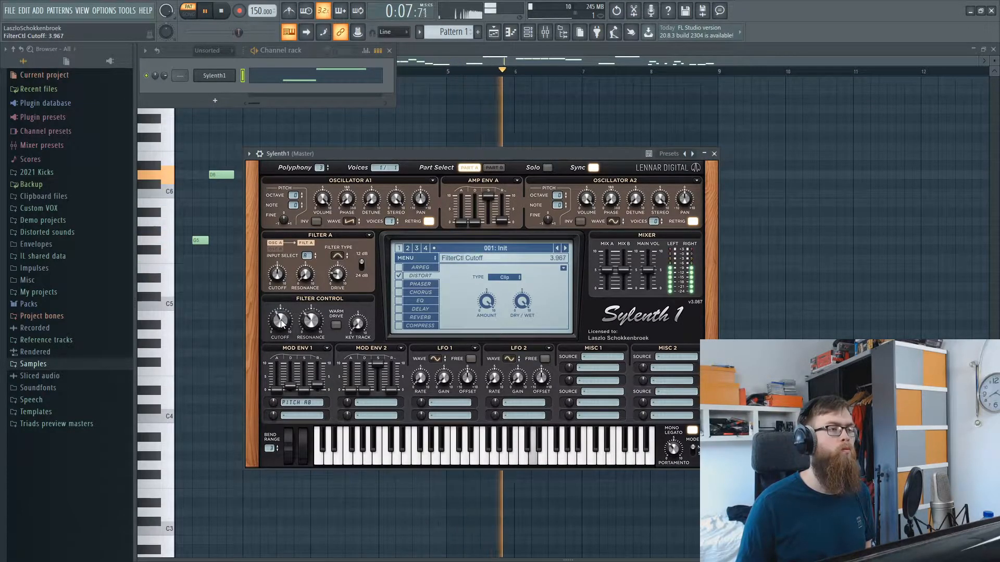
{"action": "key", "text": "space"}
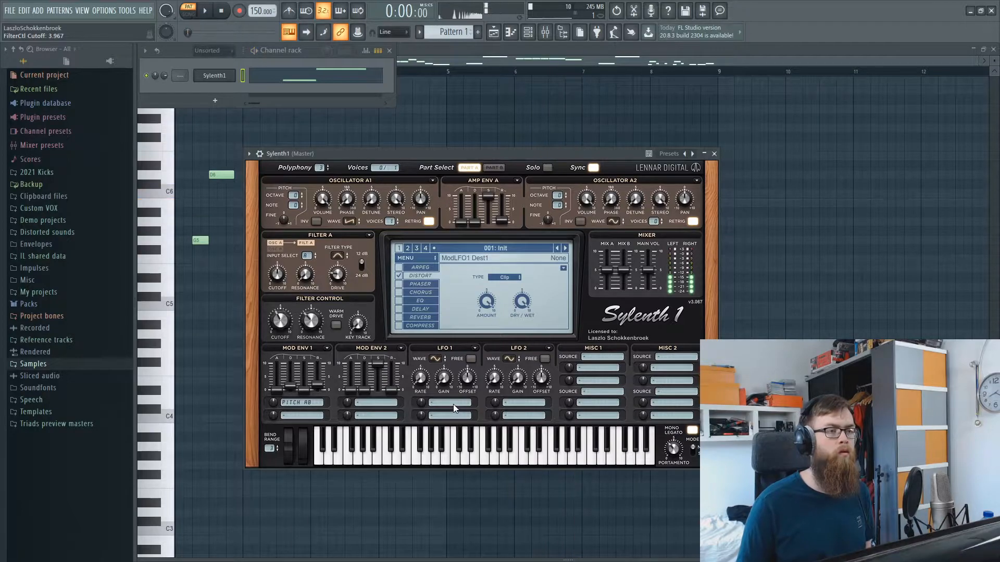
Route LFO 1 to Pitch A and B with a gain of about 2.1 and a rate of 1/16T.
{"action": "left_click", "coordinate": [451, 403]}
{"action": "left_click", "coordinate": [458, 473]}
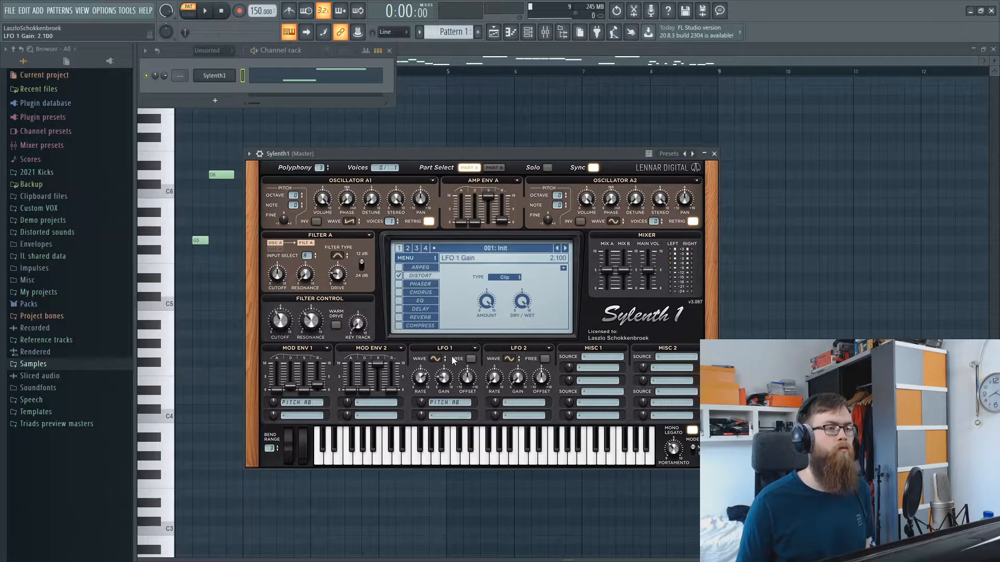
{"action": "key", "text": "space"}
{"action": "left_click_drag", "start_coordinate": [448, 379], "coordinate": [427, 379]}
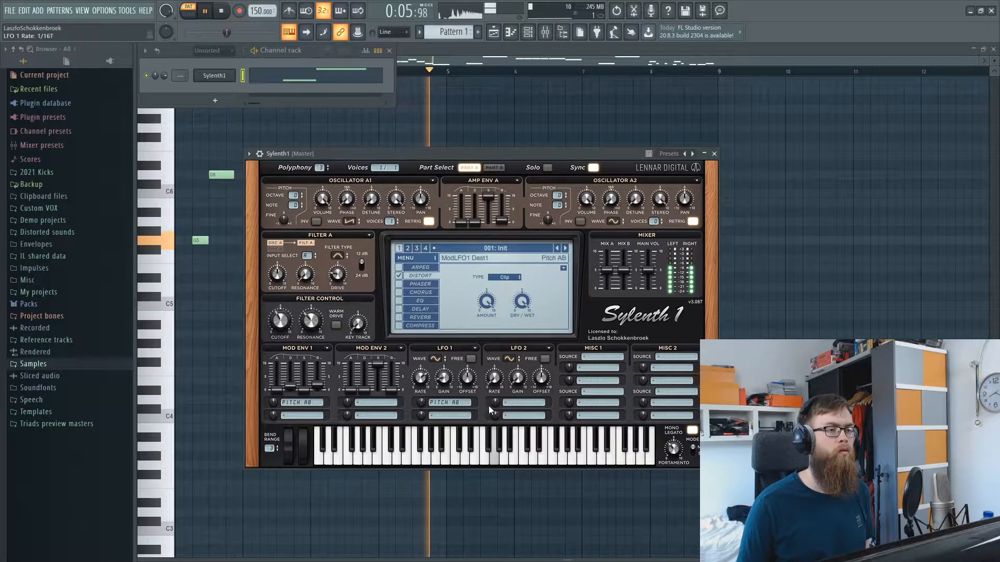
Route LFO 2 to Pitch A and B, change its waveform, and adjust its gain and rate, ending at rate 1/256D.
{"action": "left_click", "coordinate": [513, 403]}
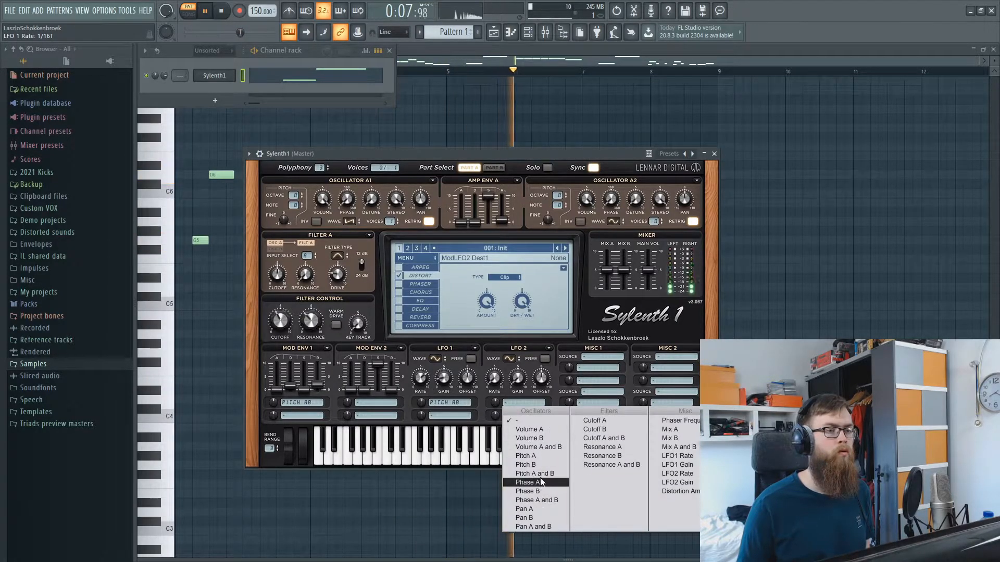
{"action": "left_click", "coordinate": [534, 473]}
{"action": "left_click", "coordinate": [510, 360]}
{"action": "left_click", "coordinate": [513, 389]}
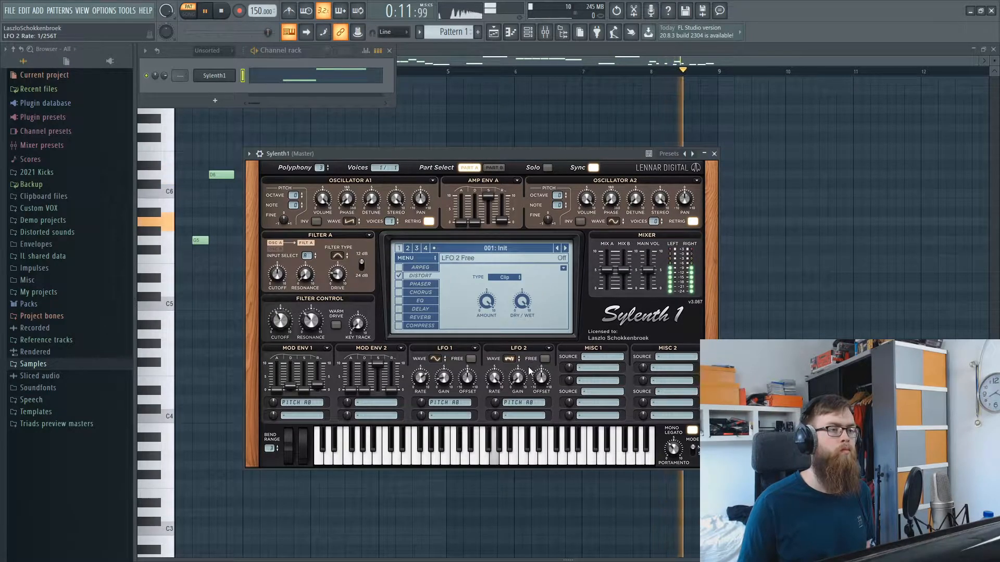
{"action": "mouse_move", "coordinate": [517, 377]}
{"action": "left_mouse_down"}
{"action": "mouse_move", "coordinate": [517, 388]}
{"action": "mouse_move", "coordinate": [523, 365]}
{"action": "left_mouse_up"}
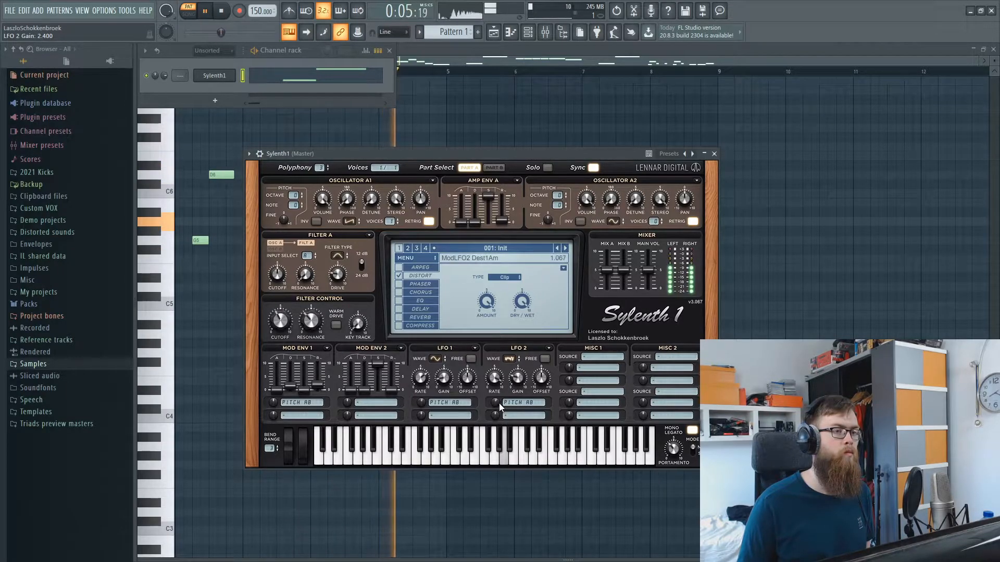
{"action": "left_click_drag", "start_coordinate": [517, 378], "coordinate": [516, 393]}
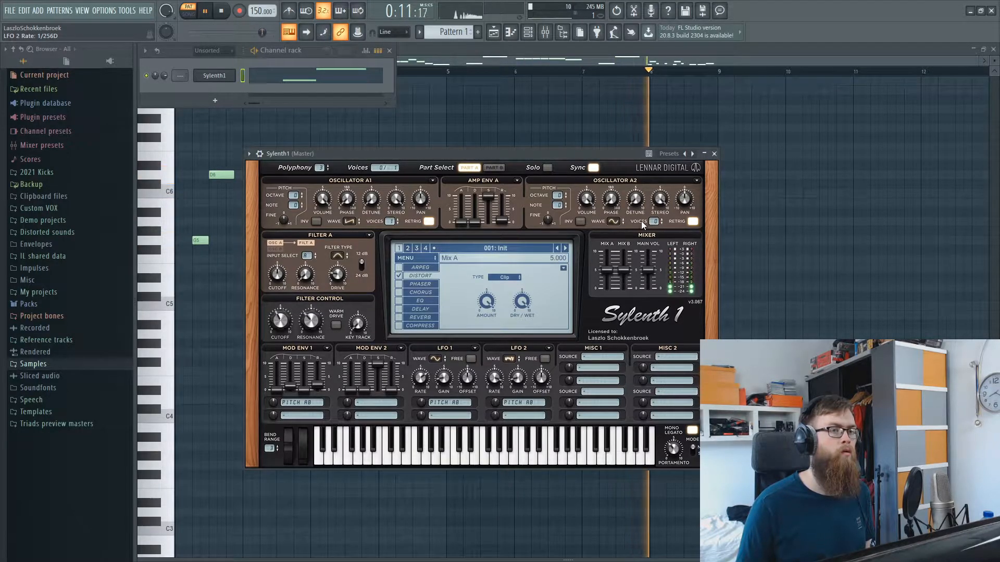
Set the filter control resonance to 5.7 and the cutoff to about 4.37 while listening to the melody.
{"action": "left_click_drag", "start_coordinate": [287, 318], "coordinate": [286, 305]}
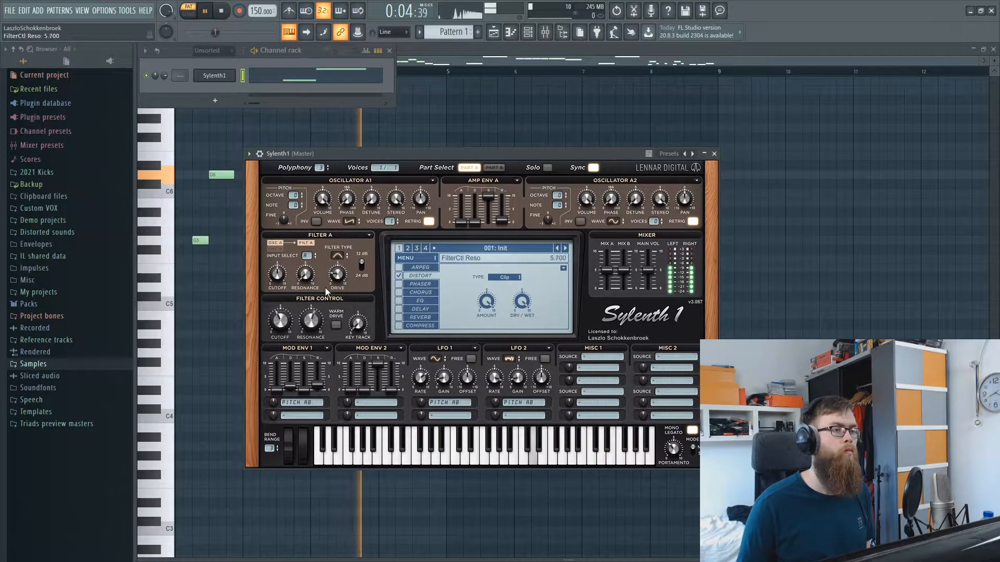
{"action": "left_click_drag", "start_coordinate": [284, 323], "coordinate": [284, 329]}
{"action": "left_click_drag", "start_coordinate": [404, 154], "coordinate": [449, 111]}
{"action": "mouse_move", "coordinate": [333, 285]}
{"action": "left_mouse_down"}
{"action": "mouse_move", "coordinate": [333, 269]}
{"action": "mouse_move", "coordinate": [329, 278]}
{"action": "left_mouse_up"}
{"action": "key", "text": "space"}
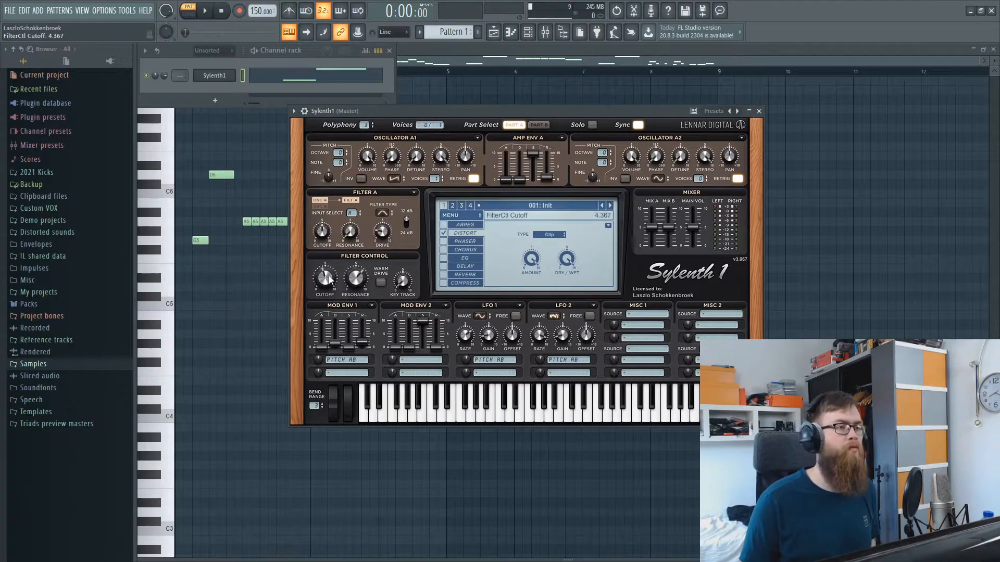
Raise the filter control resonance to 5.9 and sweep the cutoff during playback to hear its effect.
{"action": "key", "text": "space"}
{"action": "left_click_drag", "start_coordinate": [325, 281], "coordinate": [360, 295]}
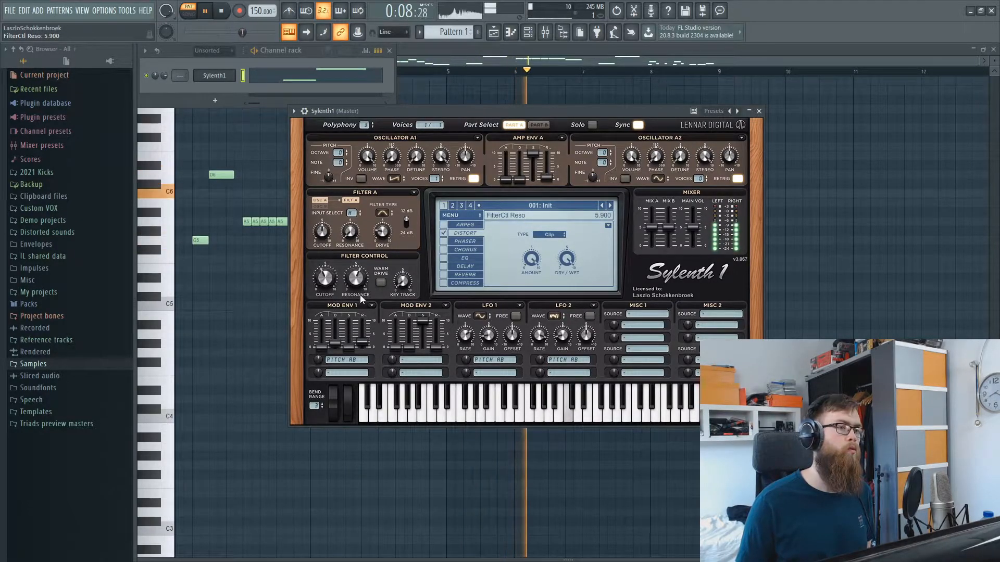
{"action": "left_click_drag", "start_coordinate": [333, 288], "coordinate": [333, 287]}
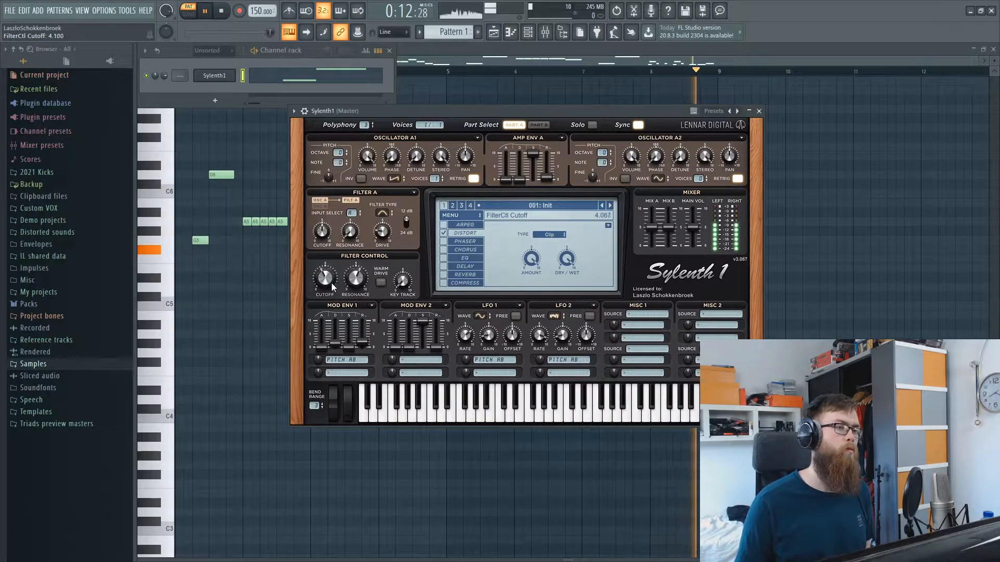
{"action": "mouse_move", "coordinate": [324, 280]}
{"action": "left_mouse_down"}
{"action": "mouse_move", "coordinate": [317, 330]}
{"action": "mouse_move", "coordinate": [322, 286]}
{"action": "left_mouse_up"}
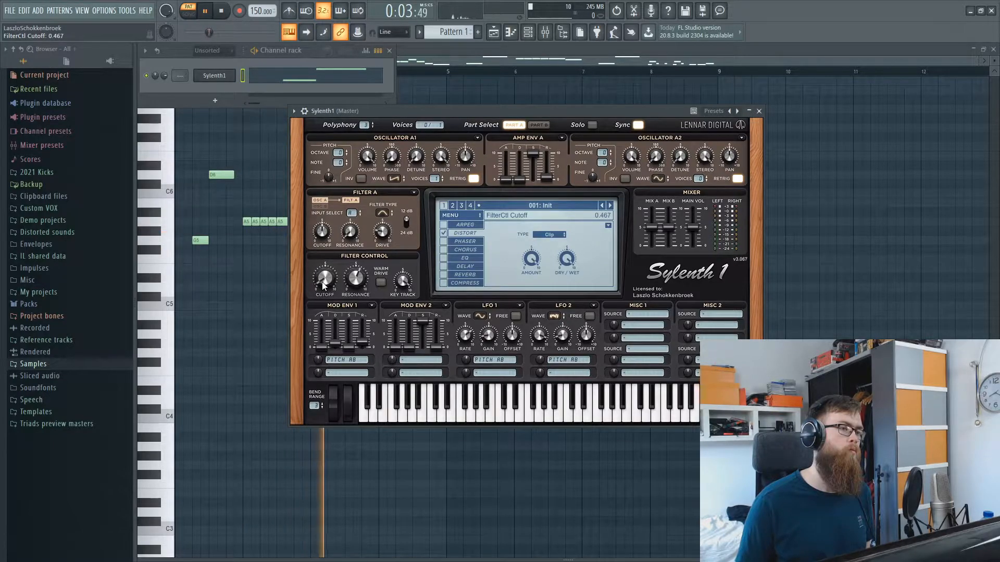
Shorten the four short A5 notes at the start of bar 2 in the piano roll and play back the result.
{"action": "mouse_move", "coordinate": [389, 229]}
{"action": "left_click", "coordinate": [263, 284]}
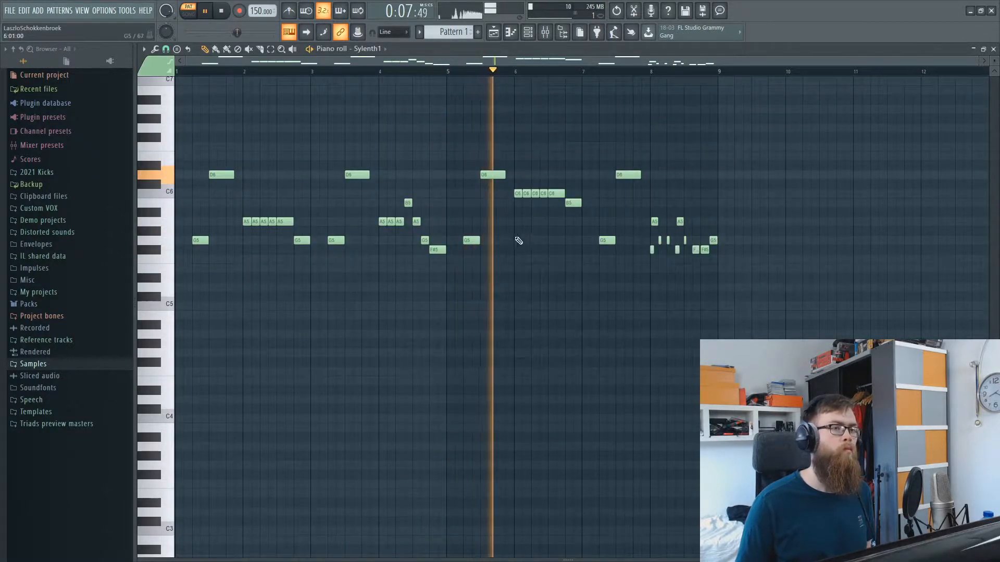
{"action": "key", "text": "space"}
{"action": "left_click_drag", "start_coordinate": [230, 71], "coordinate": [280, 235]}
{"action": "left_click_drag", "start_coordinate": [245, 264], "coordinate": [386, 189]}
{"action": "key", "text": "space"}
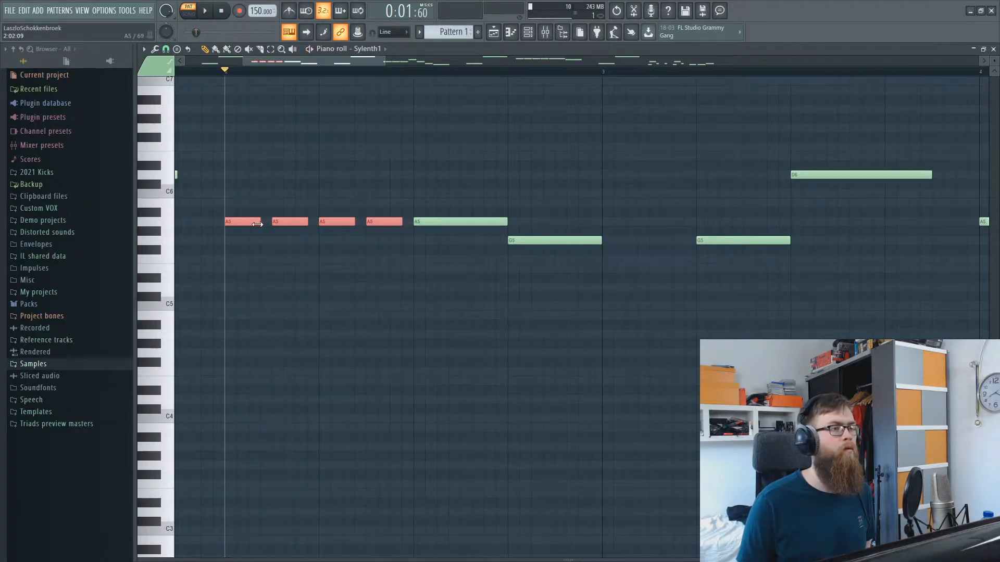
{"action": "scroll", "coordinate": [318, 78], "scroll_direction": "down", "scroll_amount": 3}
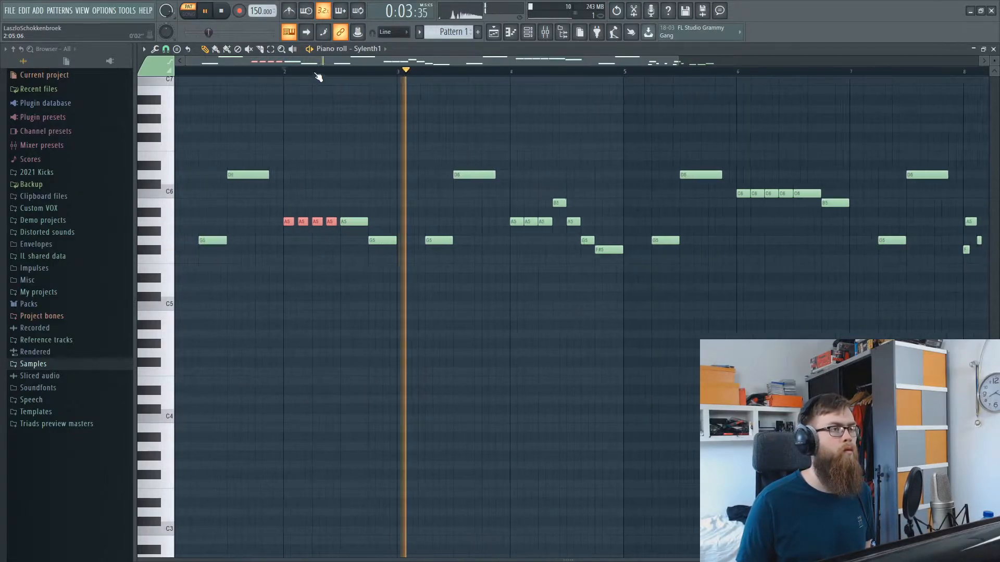
Shorten the short notes in bar 4 and the first four C6 notes in bar 6, and play back the melody.
{"action": "scroll", "coordinate": [395, 70], "scroll_direction": "right", "scroll_amount": 5}
{"action": "key", "text": "space"}
{"action": "left_click_drag", "start_coordinate": [306, 254], "coordinate": [388, 177]}
{"action": "left_click_drag", "start_coordinate": [311, 264], "coordinate": [386, 162]}
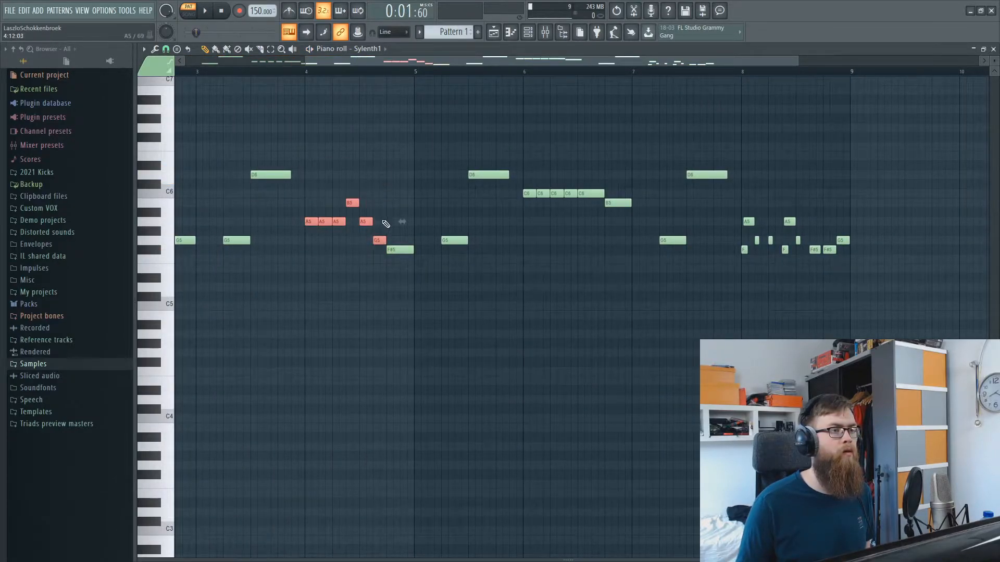
{"action": "scroll", "coordinate": [473, 67], "scroll_direction": "right", "scroll_amount": 3}
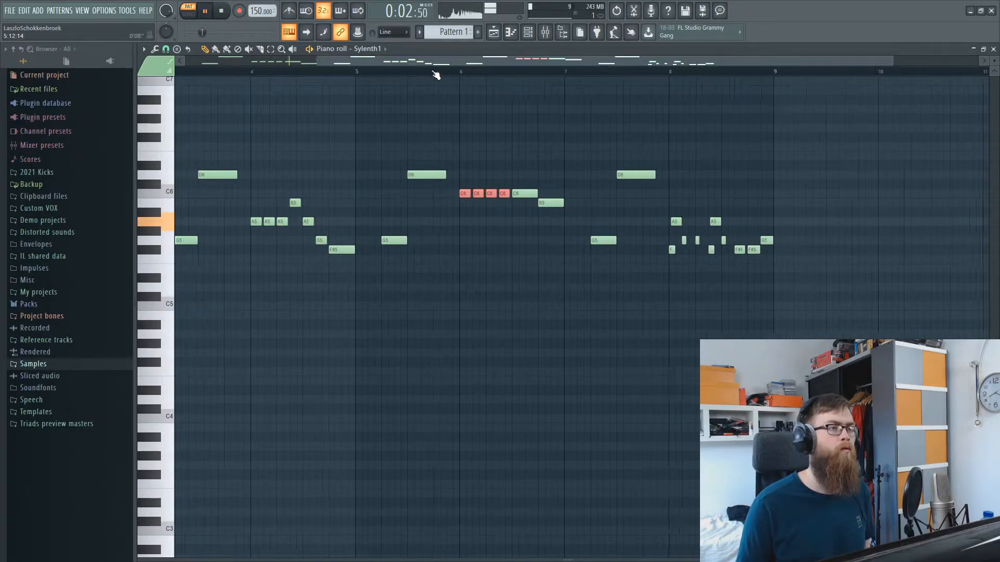
{"action": "scroll", "coordinate": [435, 73], "scroll_direction": "down", "scroll_amount": 2}
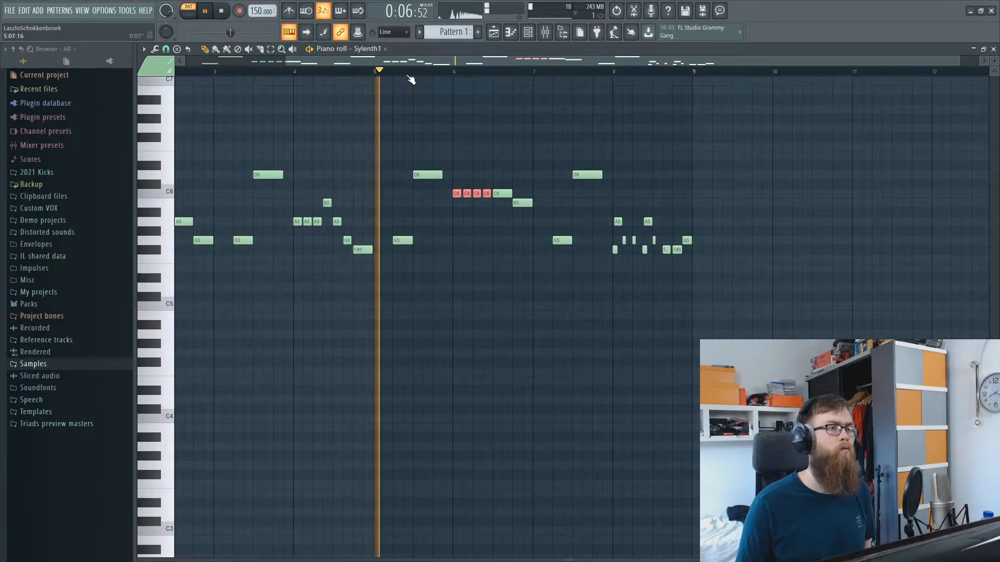
{"action": "scroll", "coordinate": [411, 79], "scroll_direction": "down", "scroll_amount": 1}
Reopen the Sylenth1 instrument and set the Mod Env 1 release to about 2.32.
{"action": "left_click", "coordinate": [528, 34]}
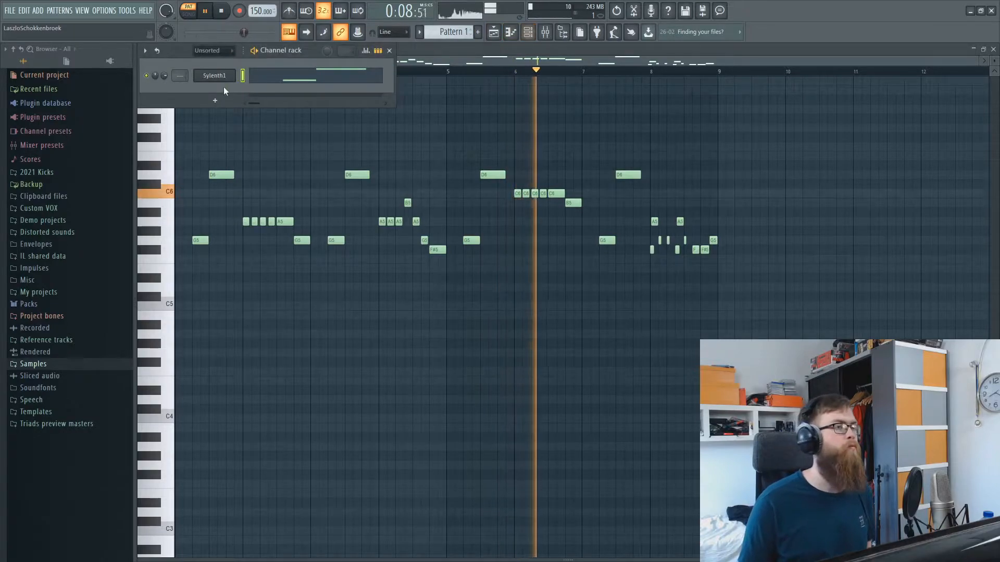
{"action": "left_click", "coordinate": [213, 76]}
{"action": "left_click_drag", "start_coordinate": [355, 341], "coordinate": [355, 339]}
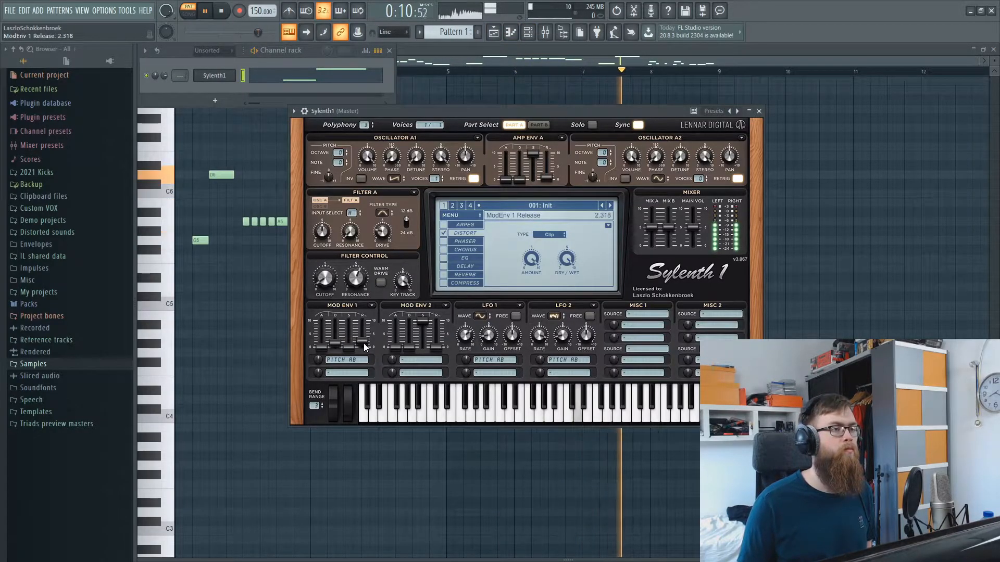
Route Sylenth1 to mixer insert 1 and load FabFilter Pro-Q 2 into that track's first effect slot.
{"action": "left_click", "coordinate": [304, 111]}
{"action": "key", "text": "space"}
{"action": "key", "text": "F9"}
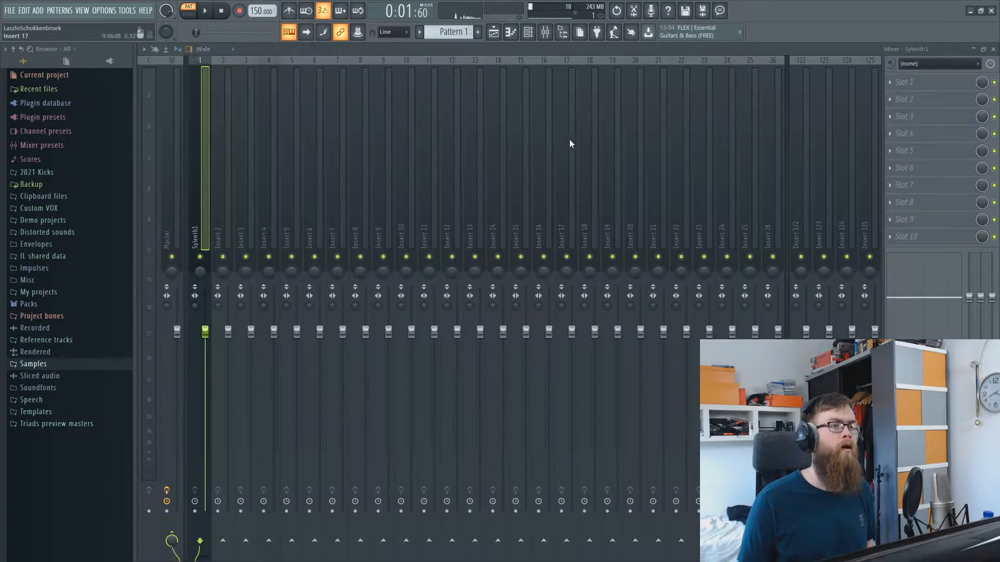
{"action": "left_click", "coordinate": [913, 86]}
{"action": "left_click", "coordinate": [764, 289]}
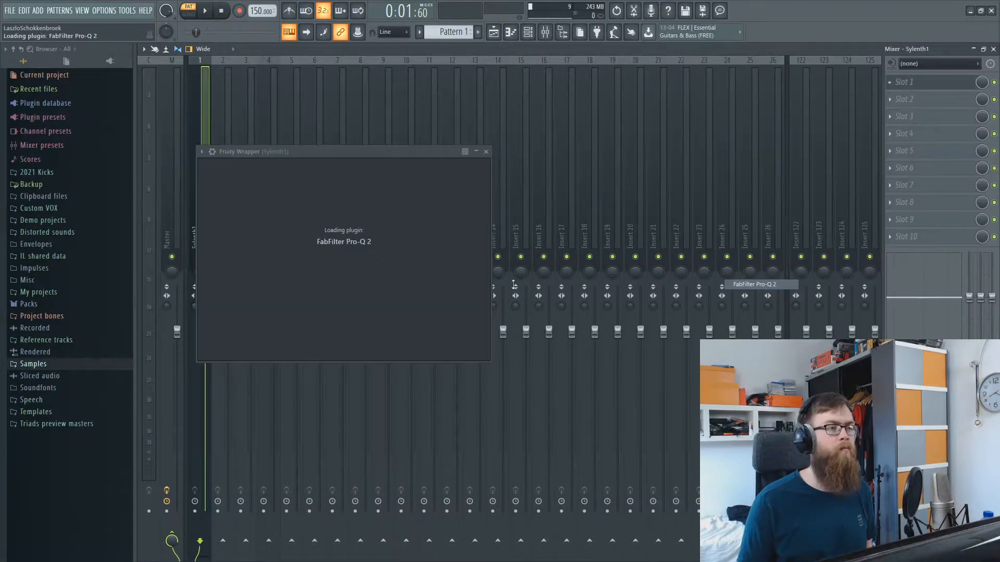
Add a low-cut band in Pro-Q 2 with an 18 dB/oct slope at about 242 Hz.
{"action": "double_click", "coordinate": [345, 260]}
{"action": "left_click", "coordinate": [272, 360]}
{"action": "left_click", "coordinate": [265, 402]}
{"action": "left_click_drag", "start_coordinate": [350, 252], "coordinate": [368, 257]}
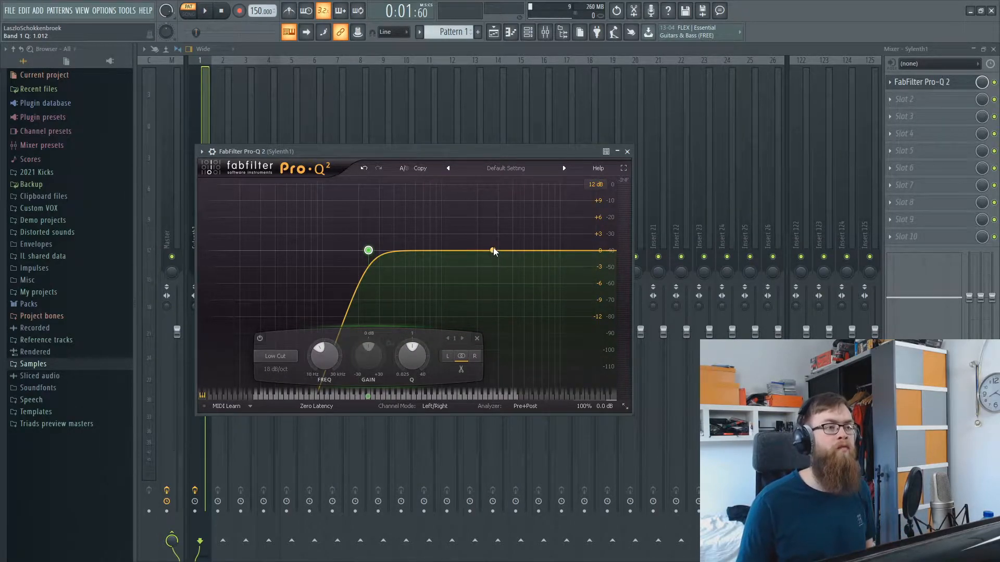
Add a gentle high-frequency bell boost, lower the low-cut frequency to about 217 Hz, and play the melody.
{"action": "left_click_drag", "start_coordinate": [493, 250], "coordinate": [521, 247]}
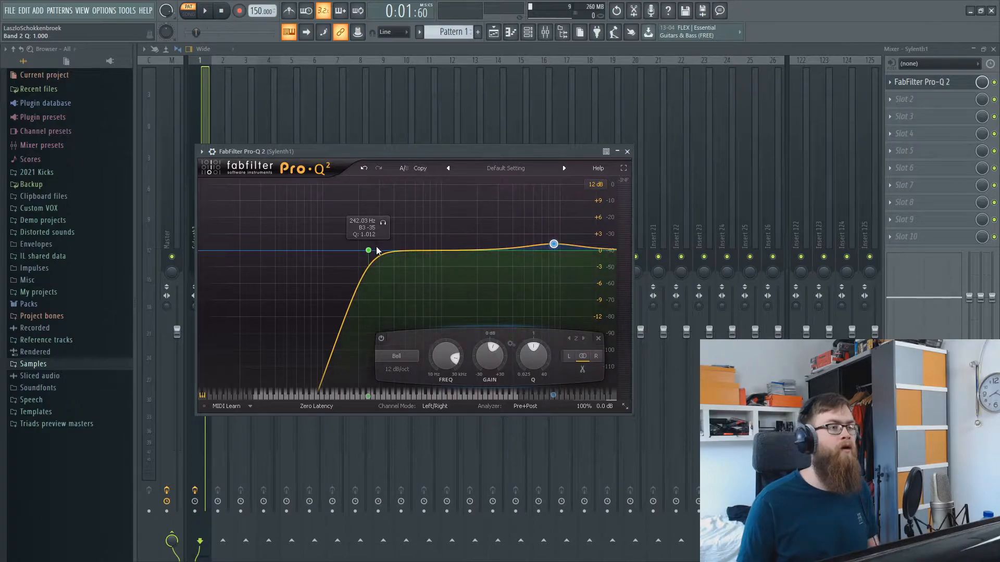
{"action": "left_click_drag", "start_coordinate": [367, 253], "coordinate": [363, 252]}
{"action": "key", "text": "space"}
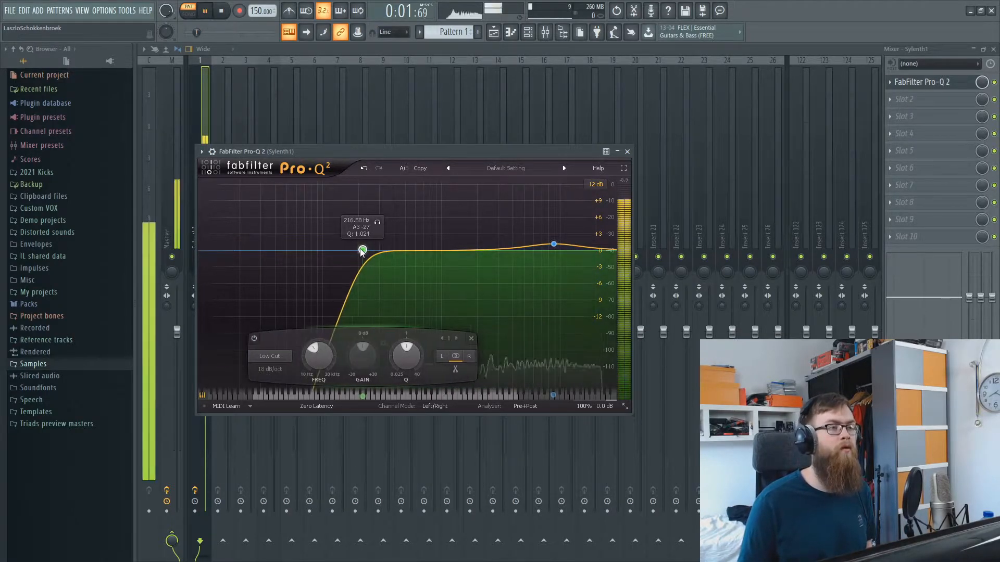
Shift the Pro-Q 2 high bell boost to about 9.9 kHz, close the EQ and show the channel rack.
{"action": "left_click_drag", "start_coordinate": [553, 244], "coordinate": [560, 245]}
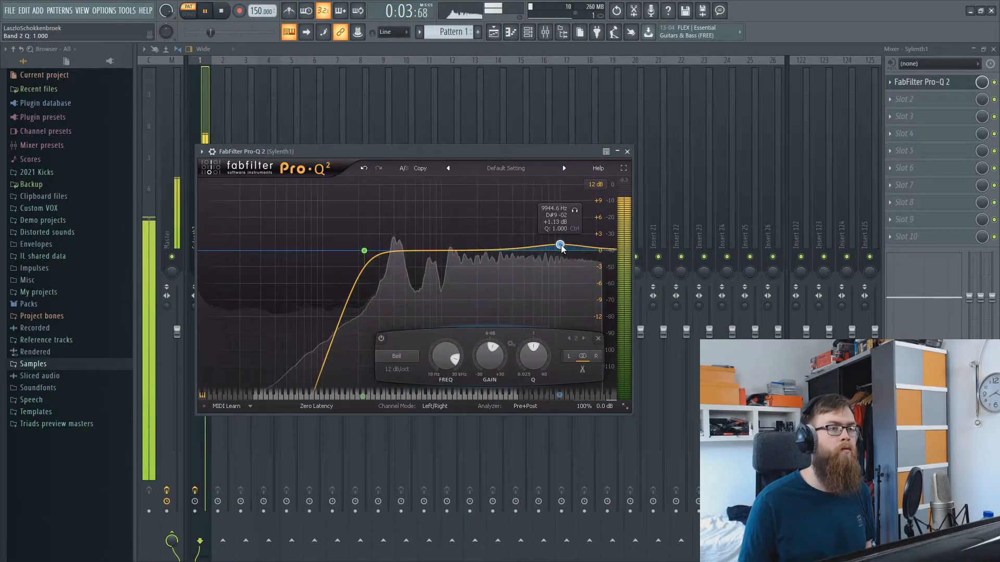
{"action": "left_click", "coordinate": [627, 151]}
{"action": "left_click", "coordinate": [527, 32]}
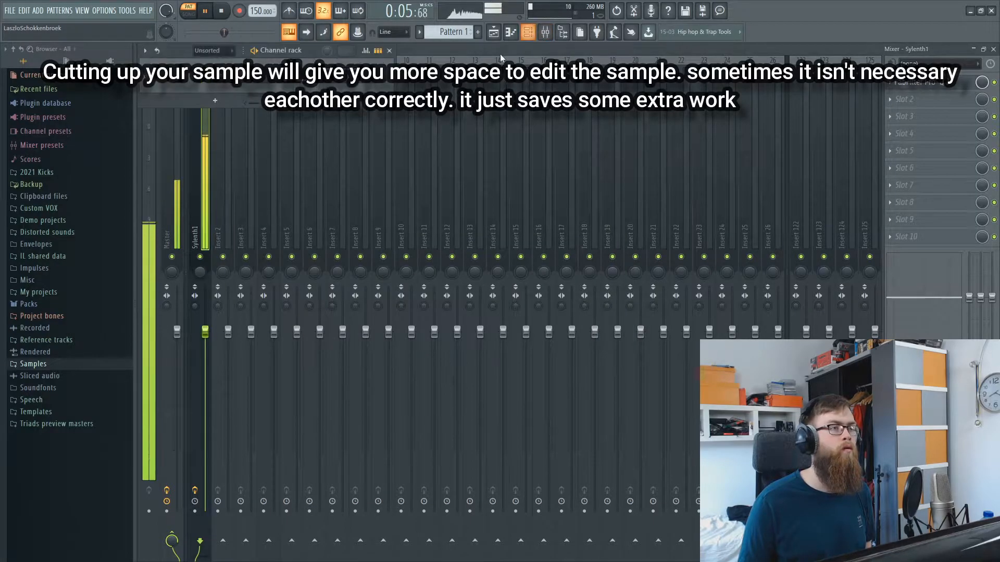
Add a second Sylenth1 instrument to the project.
{"action": "right_click", "coordinate": [209, 85]}
{"action": "left_click", "coordinate": [46, 32]}
{"action": "left_click", "coordinate": [35, 10]}
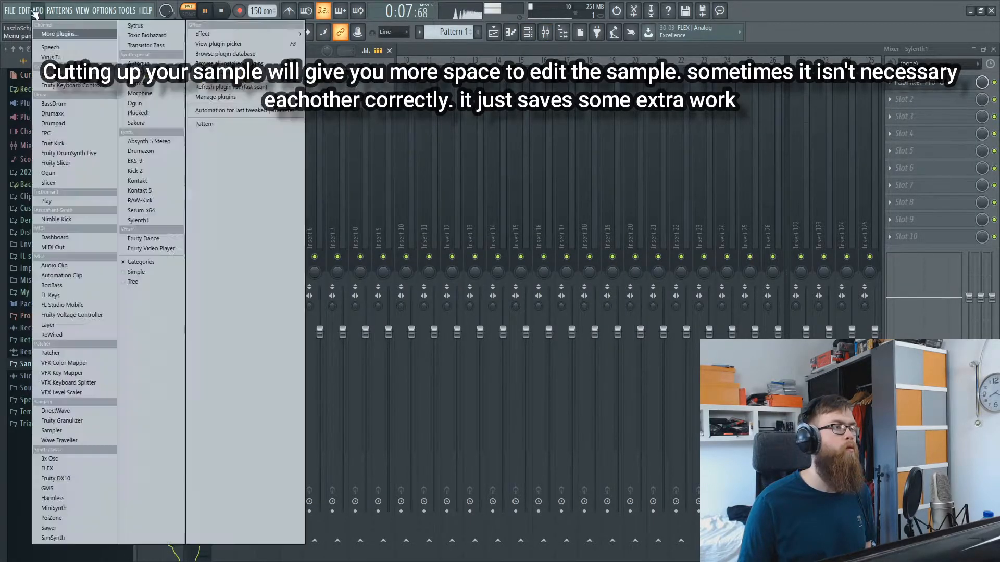
{"action": "left_click", "coordinate": [151, 220]}
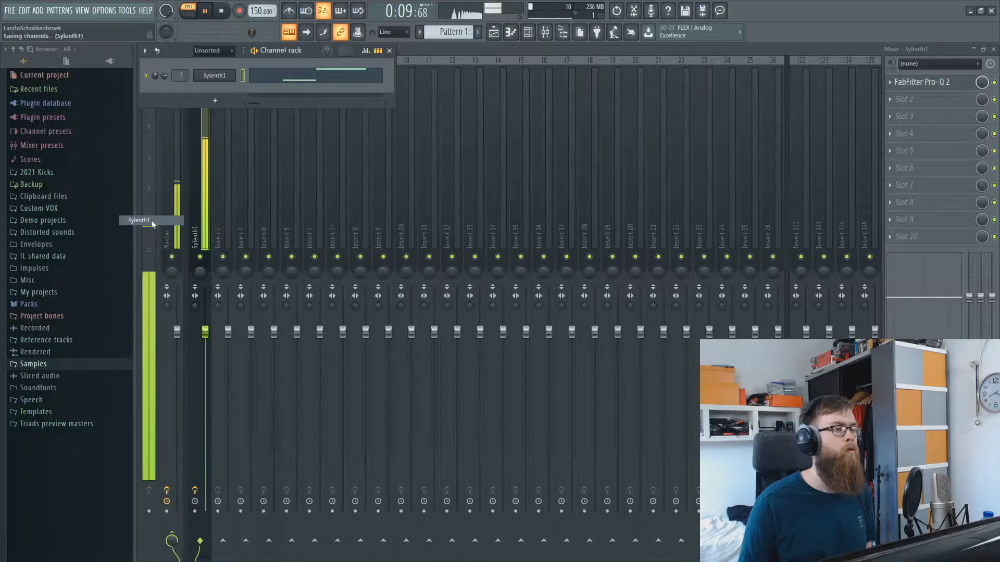
Copy the melody notes from the Sylenth1 channel and paste them into Sylenth1 #2.
{"action": "right_click", "coordinate": [232, 76]}
{"action": "left_click", "coordinate": [392, 86]}
{"action": "right_click", "coordinate": [207, 93]}
{"action": "left_click", "coordinate": [348, 111]}
Open Sylenth1 #2 and route it to mixer insert 2.
{"action": "left_click", "coordinate": [215, 93]}
{"action": "left_click", "coordinate": [215, 92]}
{"action": "left_click", "coordinate": [252, 192]}
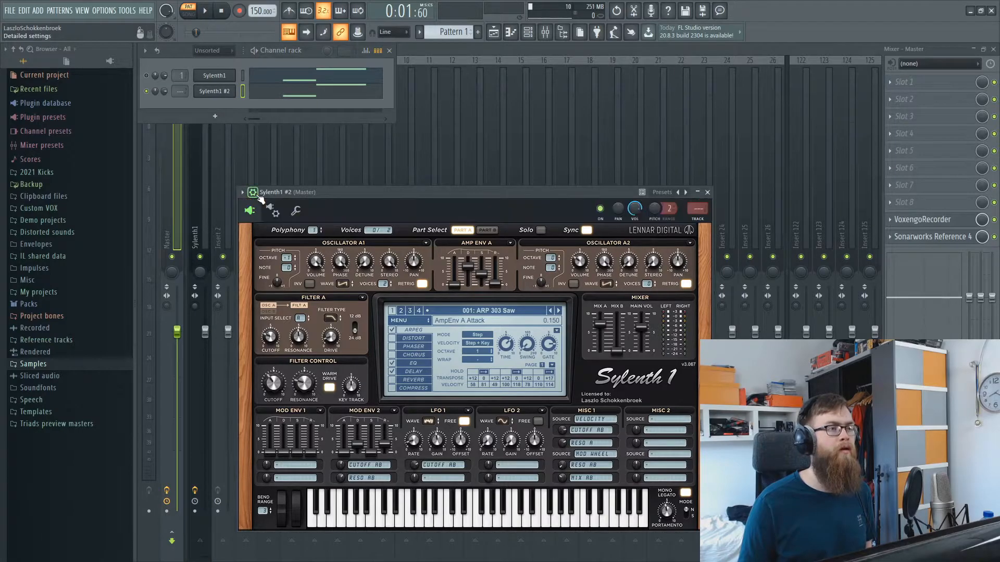
{"action": "double_click", "coordinate": [690, 212]}
{"action": "left_click", "coordinate": [527, 33]}
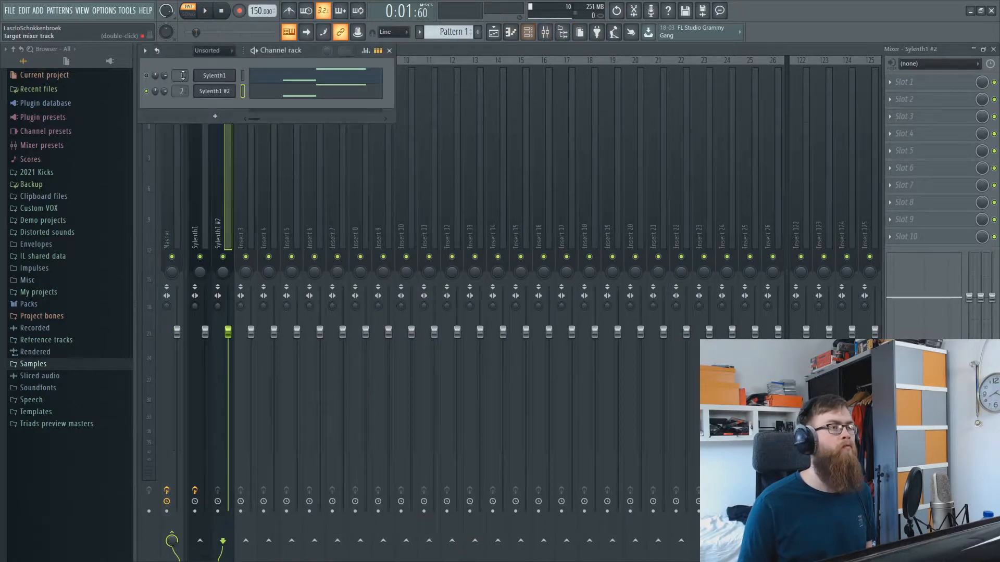
Reset the Sylenth1 #2 preset to Init.
{"action": "left_click", "coordinate": [214, 92]}
{"action": "left_click", "coordinate": [408, 320]}
{"action": "mouse_move", "coordinate": [458, 331]}
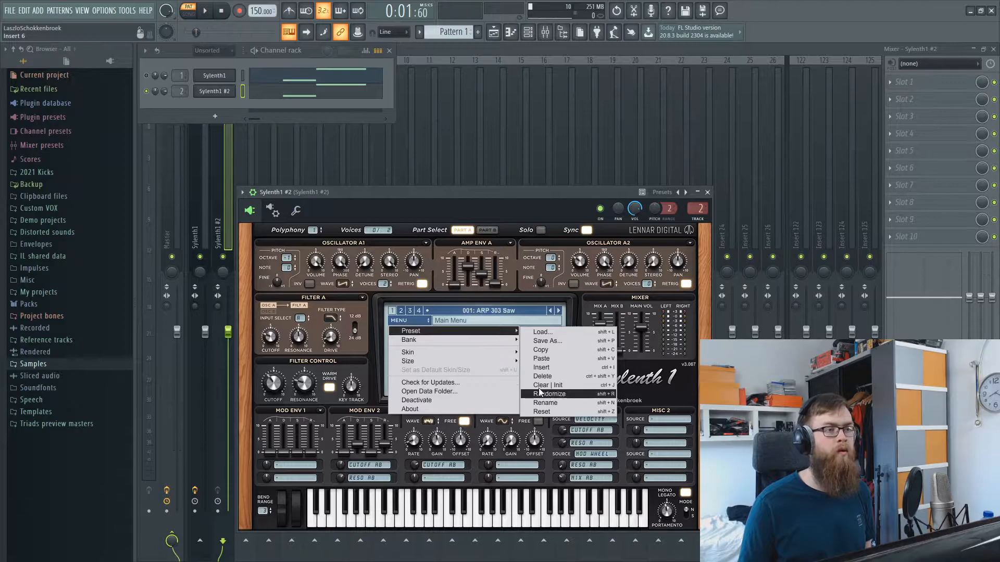
{"action": "left_click", "coordinate": [543, 367]}
Set up Oscillator A1 with a saw wave, eight voices, retrigger off and detune at about 5.3 while the melody plays.
{"action": "left_click_drag", "start_coordinate": [442, 191], "coordinate": [482, 159]}
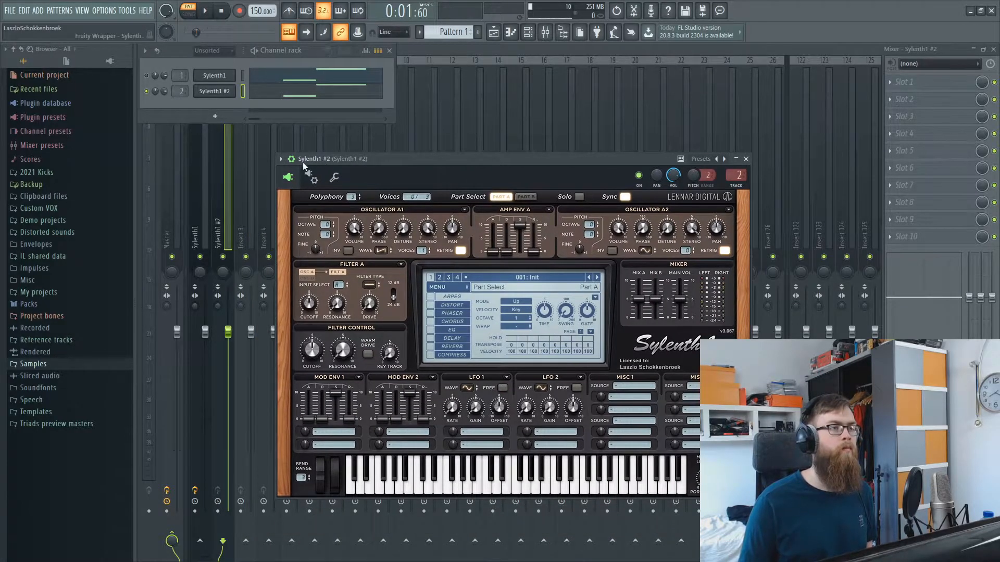
{"action": "left_click_drag", "start_coordinate": [411, 153], "coordinate": [349, 150]}
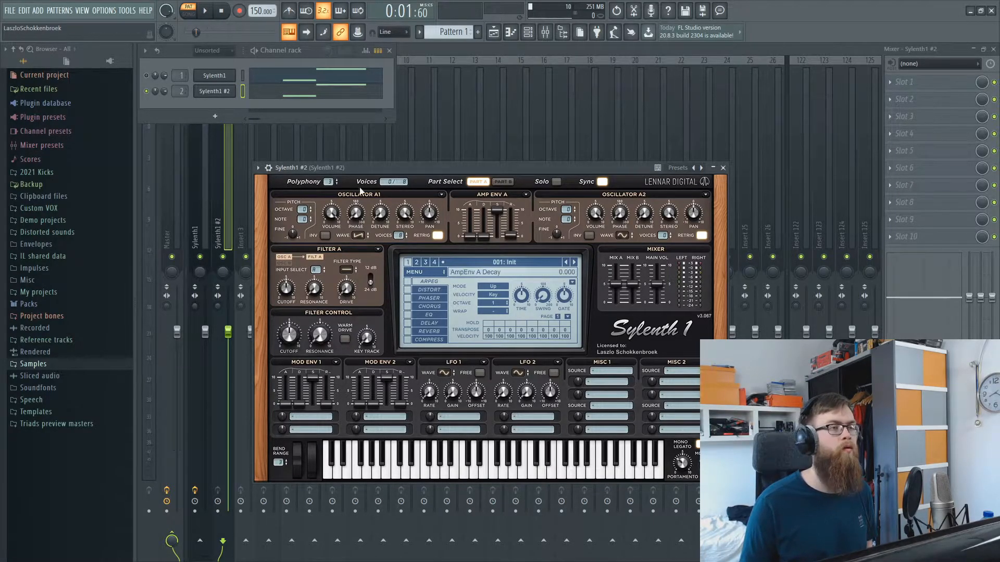
{"action": "left_click_drag", "start_coordinate": [387, 173], "coordinate": [386, 175]}
{"action": "key", "text": "space"}
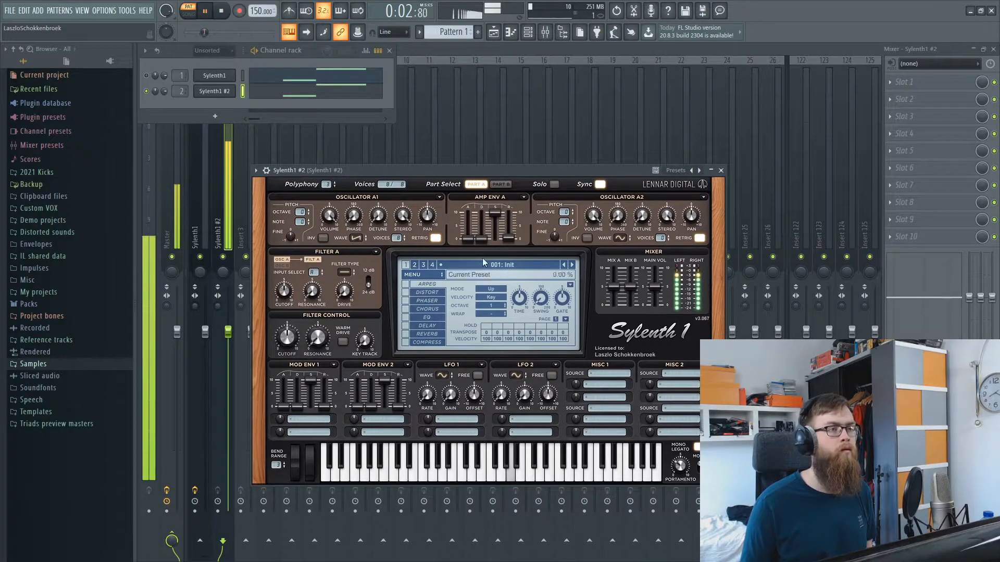
{"action": "left_click", "coordinate": [435, 238]}
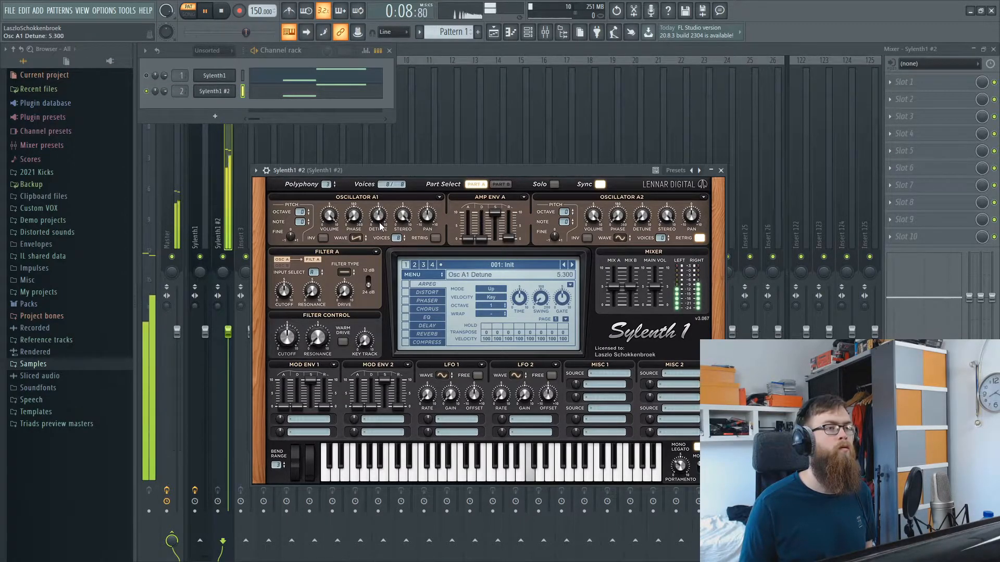
Set Oscillator A2 to a Saw wave with eight voices, retrigger off and detune at about 4.67.
{"action": "left_click", "coordinate": [619, 238]}
{"action": "left_click", "coordinate": [641, 255]}
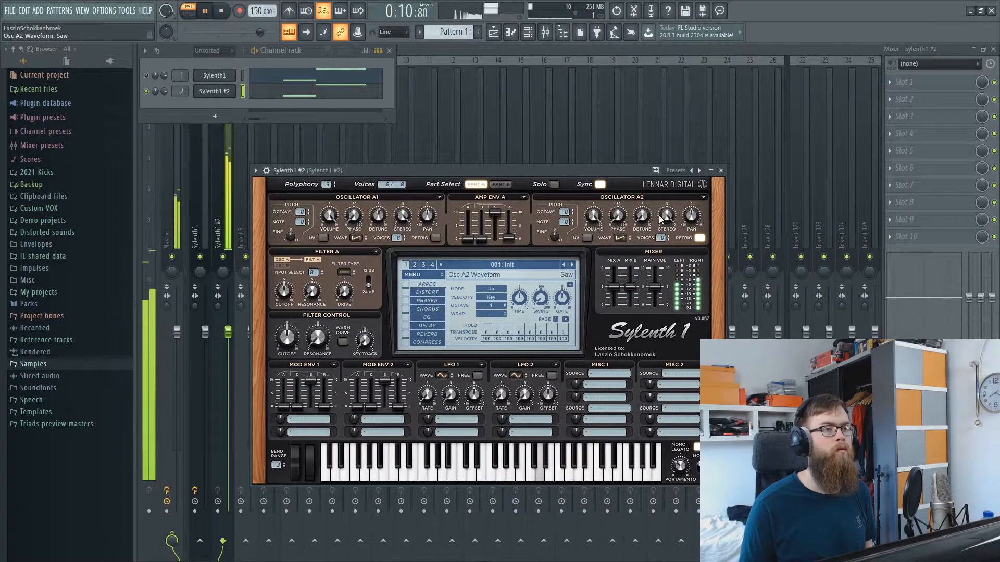
{"action": "key", "text": "space"}
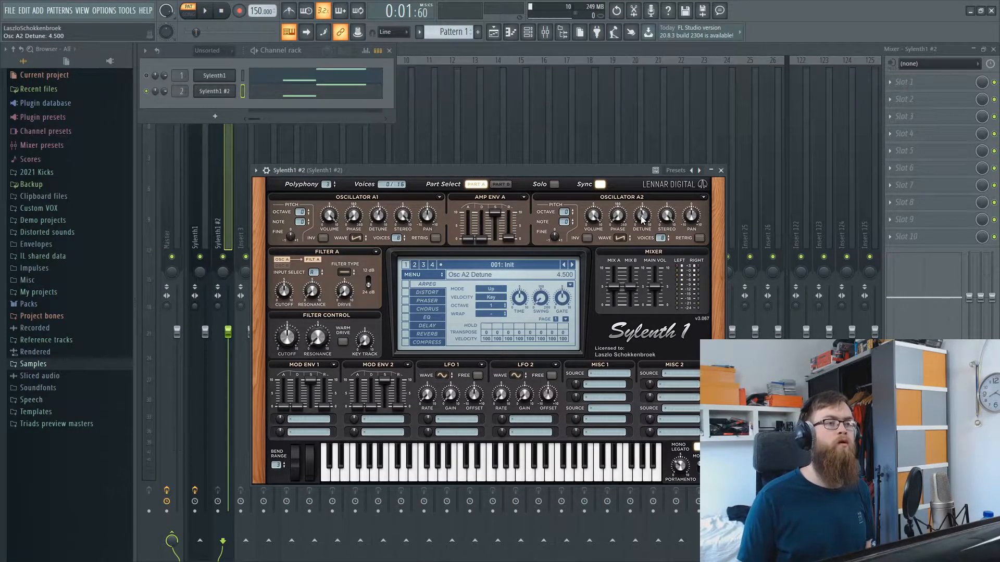
{"action": "key", "text": "space"}
{"action": "left_click_drag", "start_coordinate": [642, 219], "coordinate": [647, 224]}
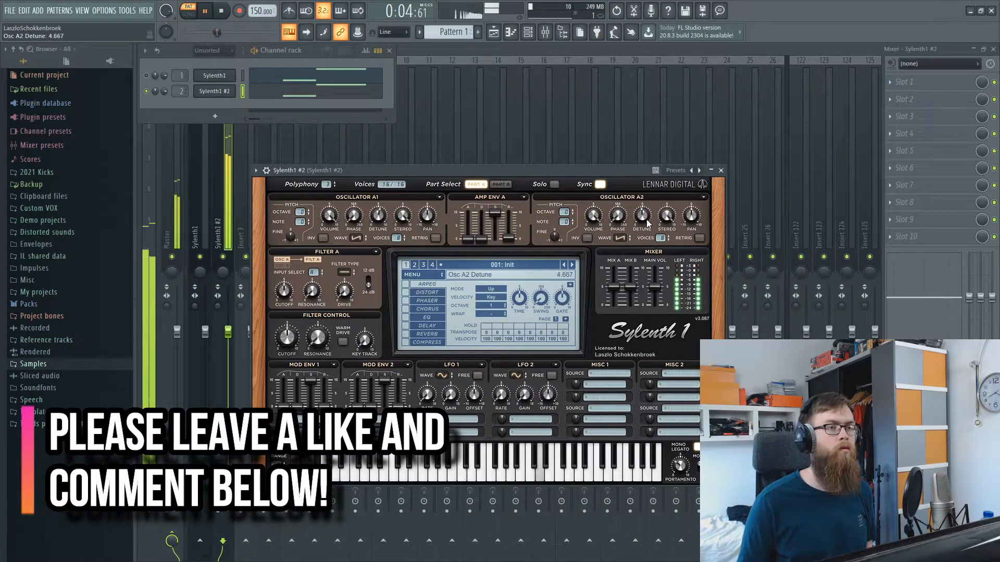
In Part B, turn off Oscillator B1's retrigger, detune it to about 7.17 and set the Amp Env B release to about 0.65.
{"action": "left_click", "coordinate": [500, 184]}
{"action": "left_click", "coordinate": [432, 237]}
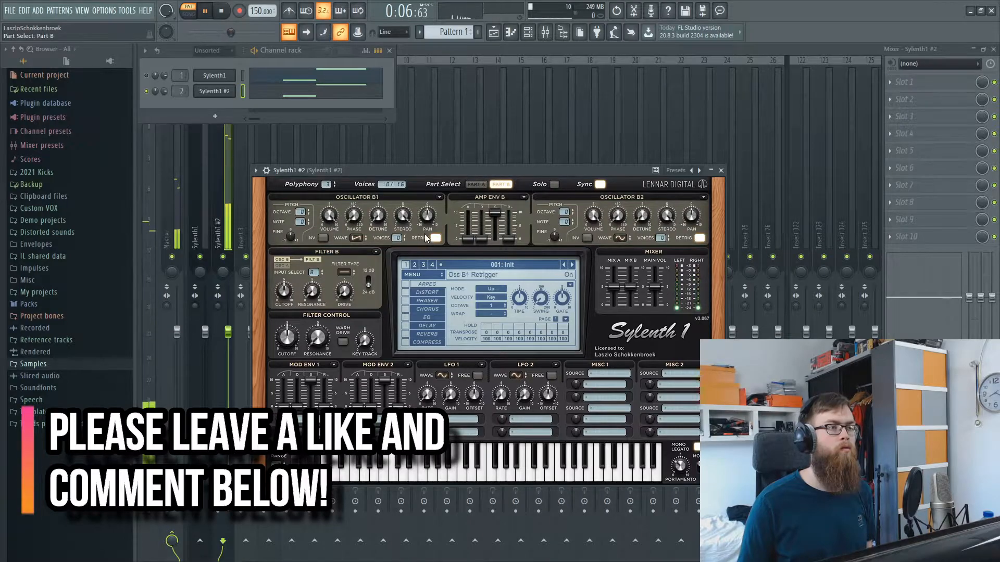
{"action": "left_click", "coordinate": [434, 238]}
{"action": "left_click_drag", "start_coordinate": [378, 216], "coordinate": [413, 142]}
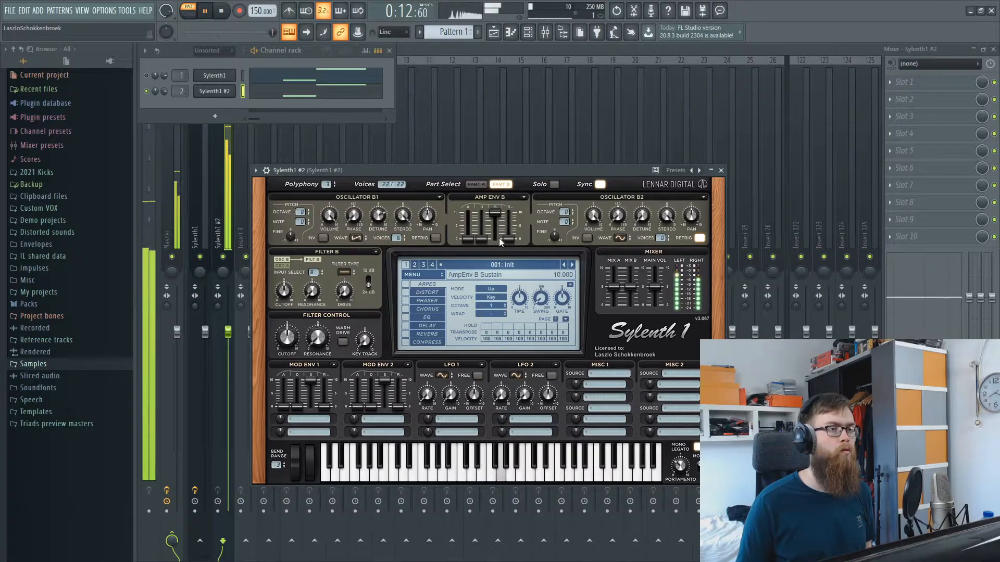
{"action": "left_click", "coordinate": [619, 238]}
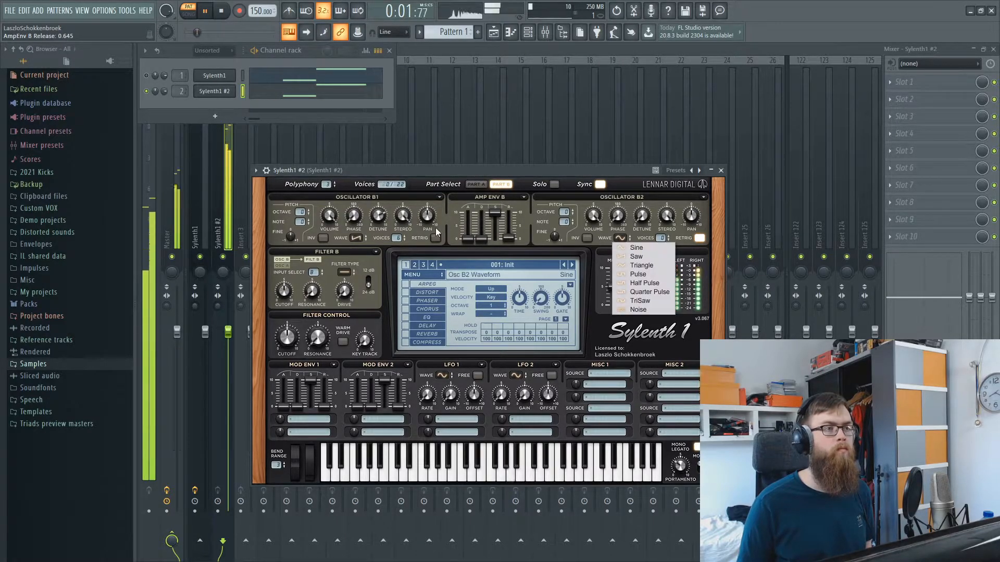
{"action": "left_click", "coordinate": [378, 216]}
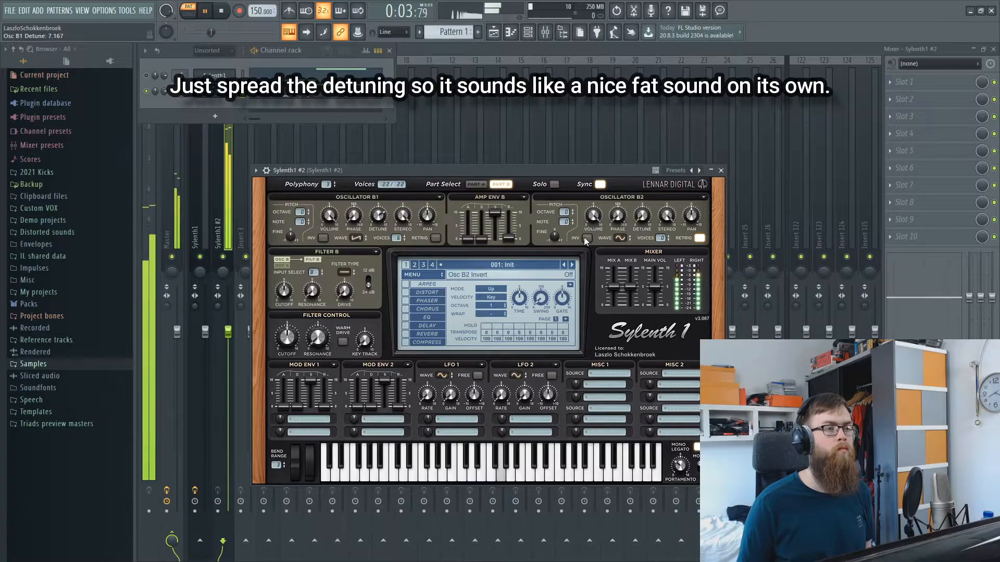
Set Oscillator B2 to a Saw wave with a raised octave, retrigger off and detune at about 6.03.
{"action": "left_click", "coordinate": [623, 240]}
{"action": "left_click", "coordinate": [623, 250]}
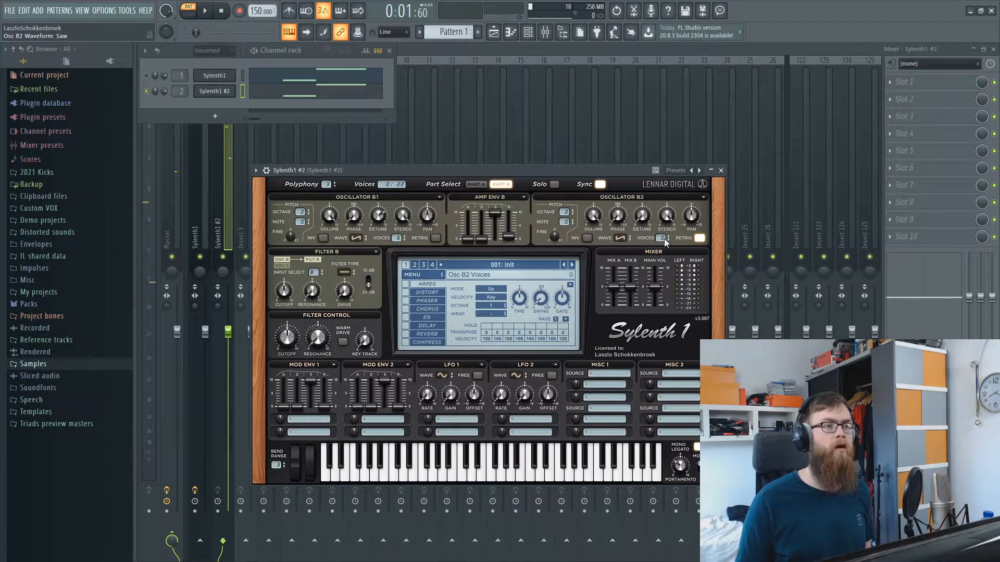
{"action": "left_click", "coordinate": [700, 239]}
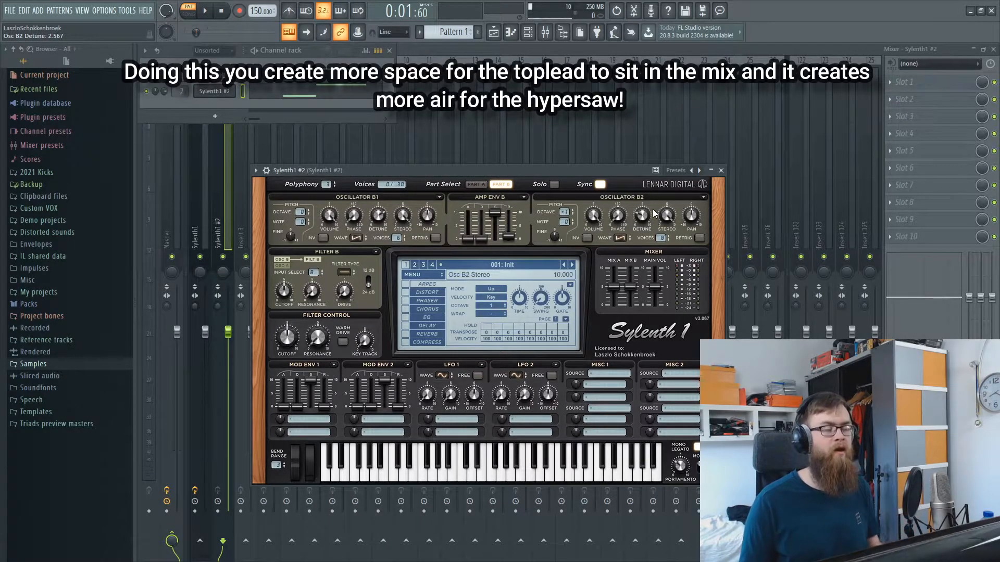
{"action": "left_click_drag", "start_coordinate": [644, 224], "coordinate": [644, 216]}
{"action": "key", "text": "space"}
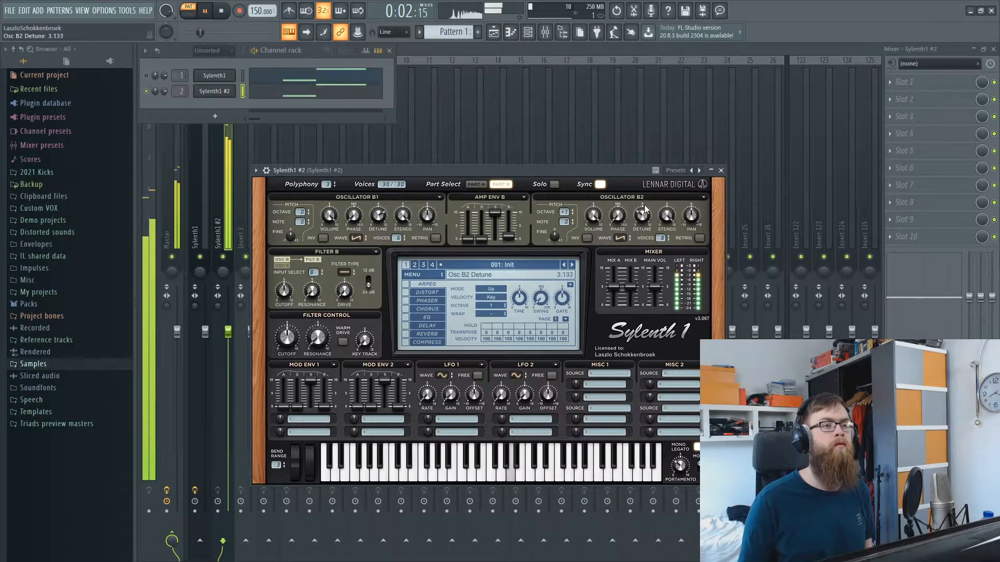
{"action": "left_click_drag", "start_coordinate": [651, 177], "coordinate": [655, 166]}
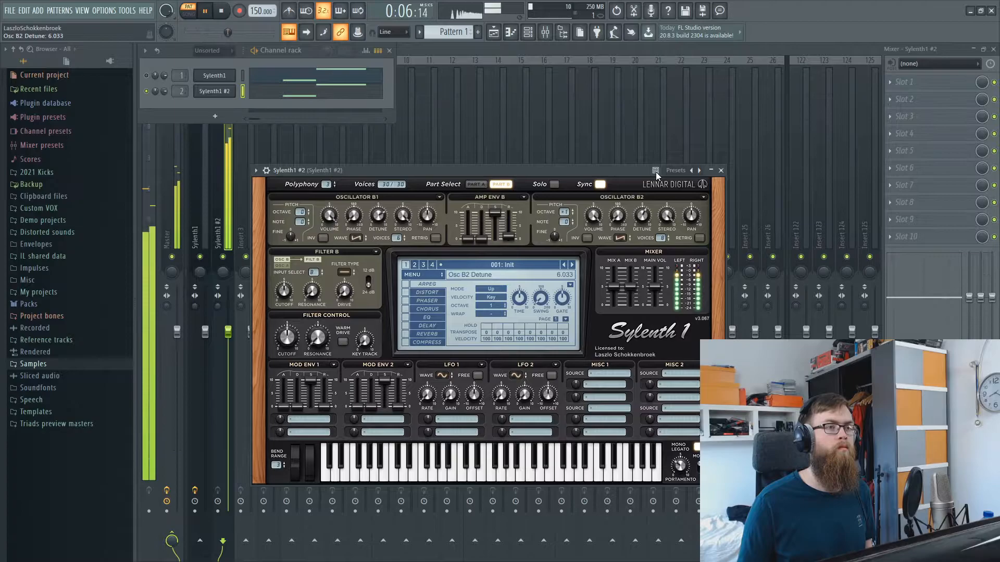
Set Filter A and Filter B to Lowpass and the filter control cutoff to 10.
{"action": "left_click", "coordinate": [344, 272]}
{"action": "left_click", "coordinate": [350, 292]}
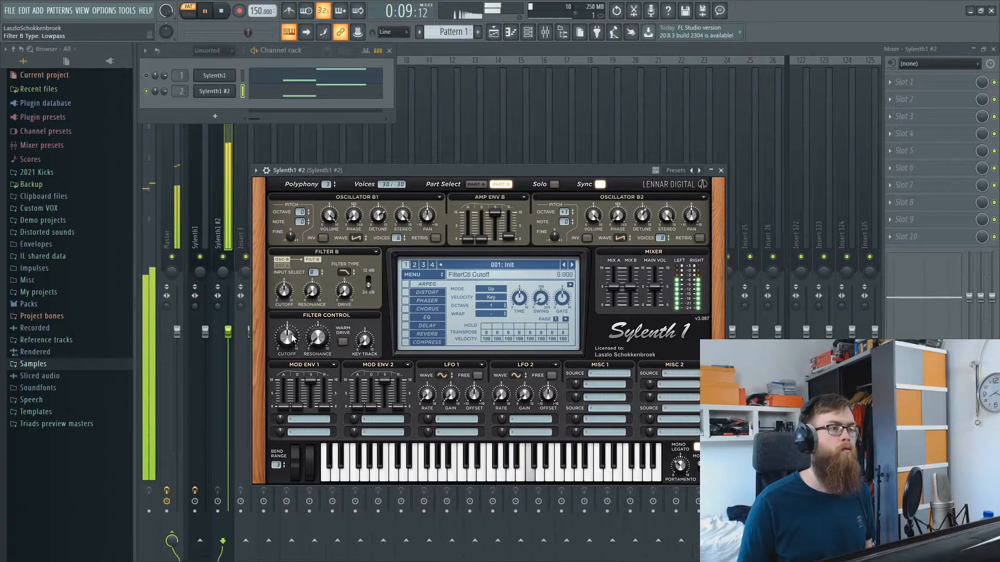
{"action": "left_click", "coordinate": [475, 184]}
{"action": "left_click", "coordinate": [339, 275]}
{"action": "left_click", "coordinate": [364, 300]}
{"action": "left_click", "coordinate": [343, 272]}
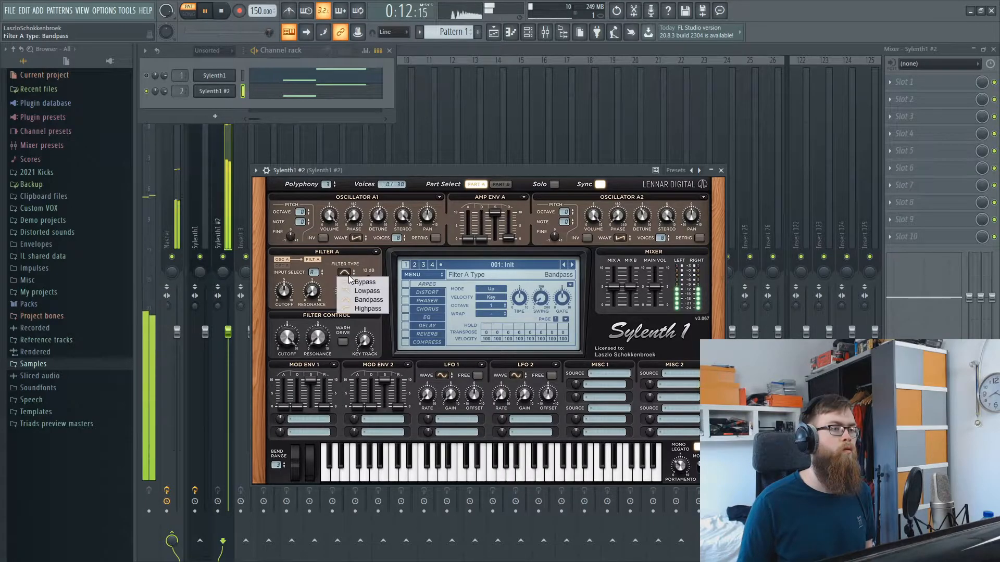
{"action": "left_click", "coordinate": [359, 291]}
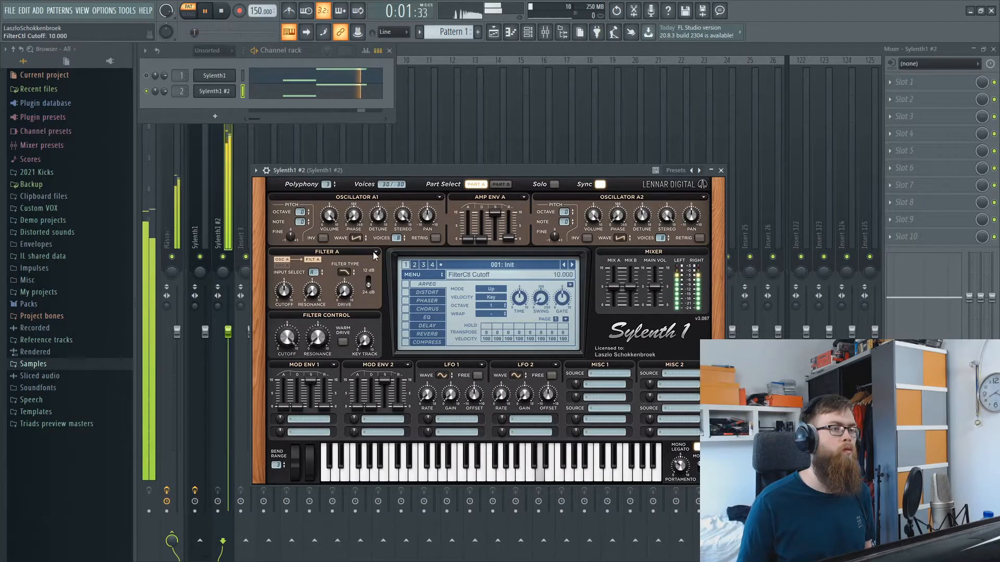
Set the Filter A drive to about 0.93, the Filter B drive to 0.9 and the filter control resonance to about 1.3.
{"action": "left_click", "coordinate": [501, 185]}
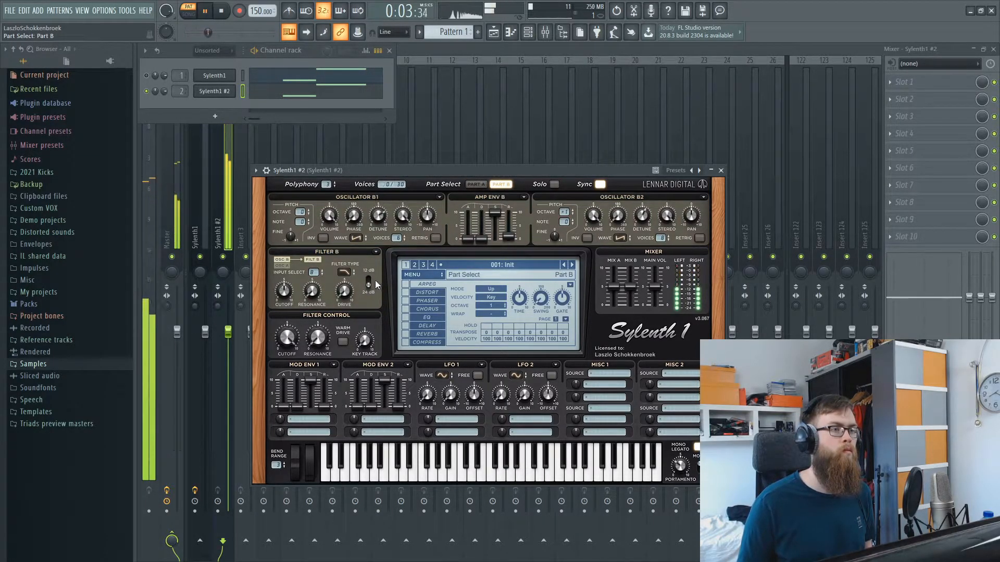
{"action": "left_click_drag", "start_coordinate": [344, 294], "coordinate": [345, 279]}
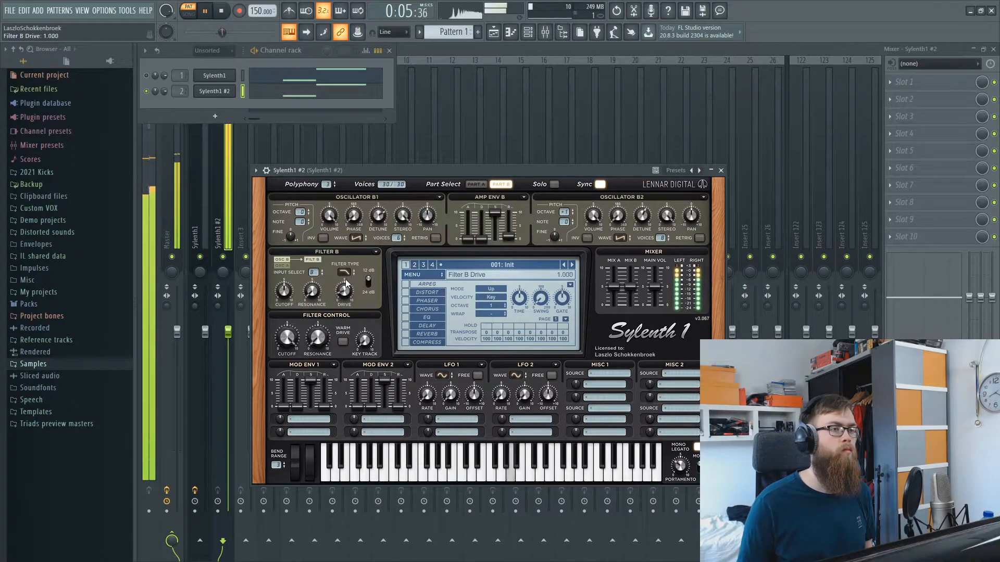
{"action": "key", "text": "space"}
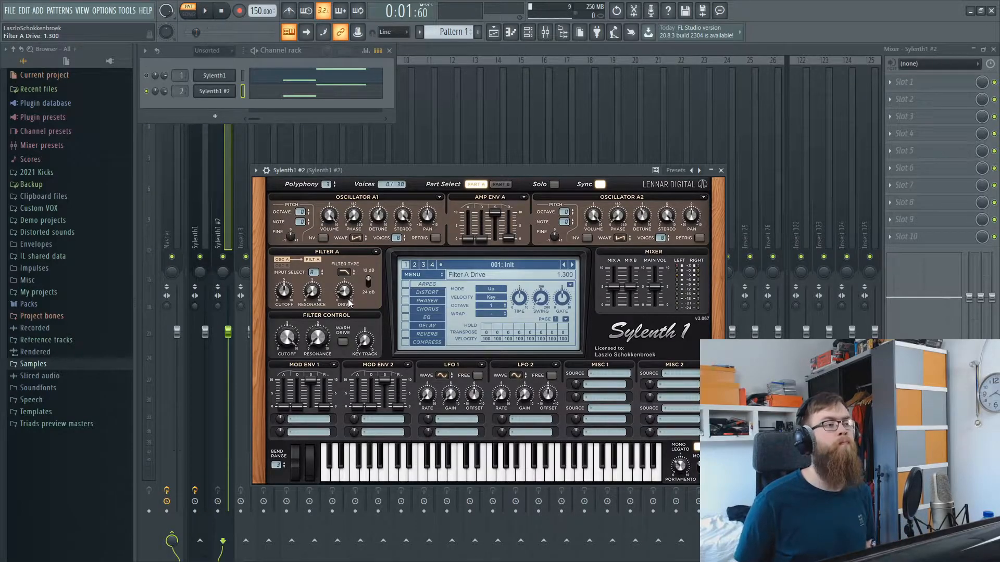
{"action": "mouse_move", "coordinate": [343, 299]}
{"action": "left_mouse_down"}
{"action": "mouse_move", "coordinate": [355, 265]}
{"action": "mouse_move", "coordinate": [342, 298]}
{"action": "left_mouse_up"}
{"action": "key", "text": "space"}
{"action": "key", "text": "space"}
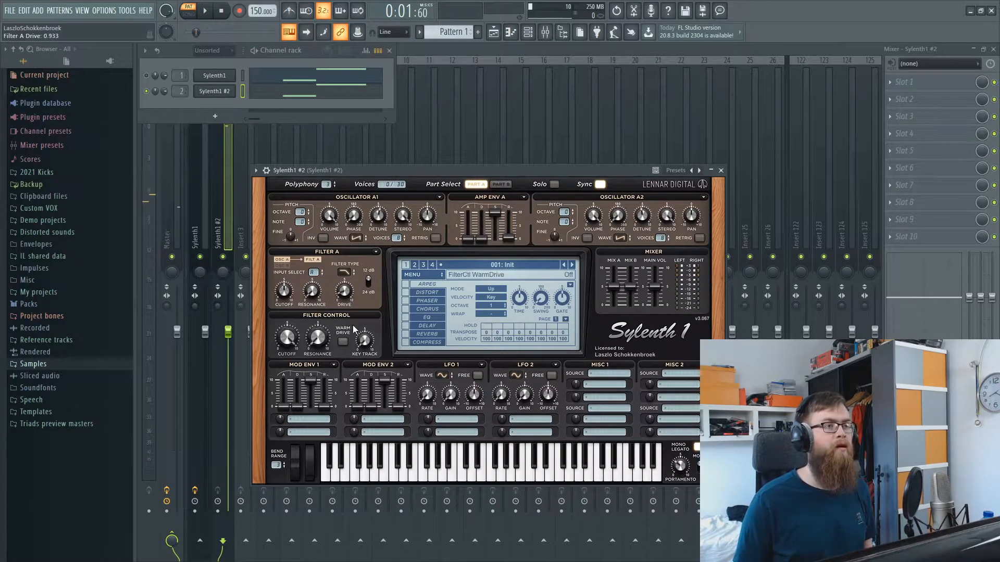
{"action": "left_click", "coordinate": [500, 184]}
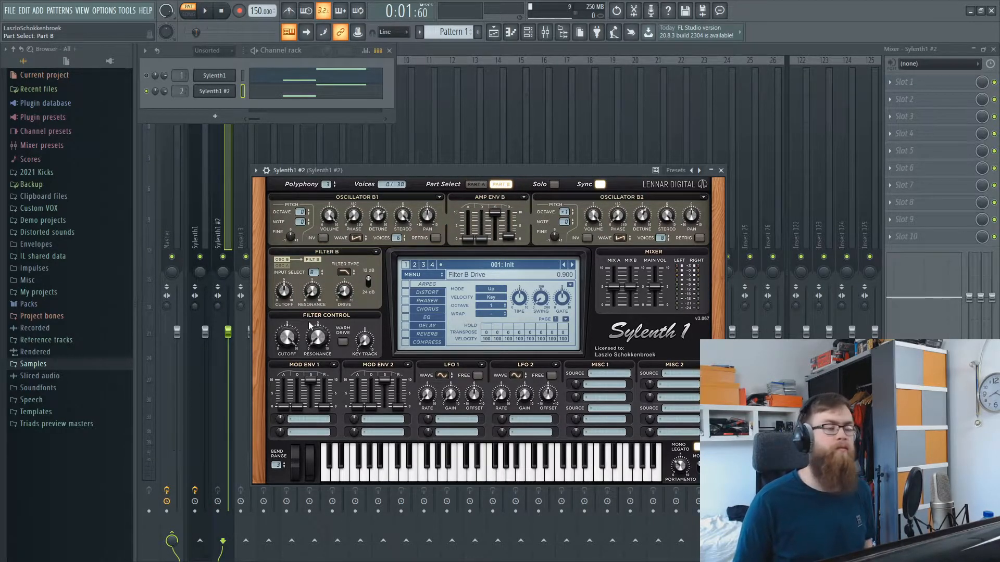
{"action": "key", "text": "space"}
{"action": "scroll", "coordinate": [322, 324], "scroll_direction": "up", "scroll_amount": 4}
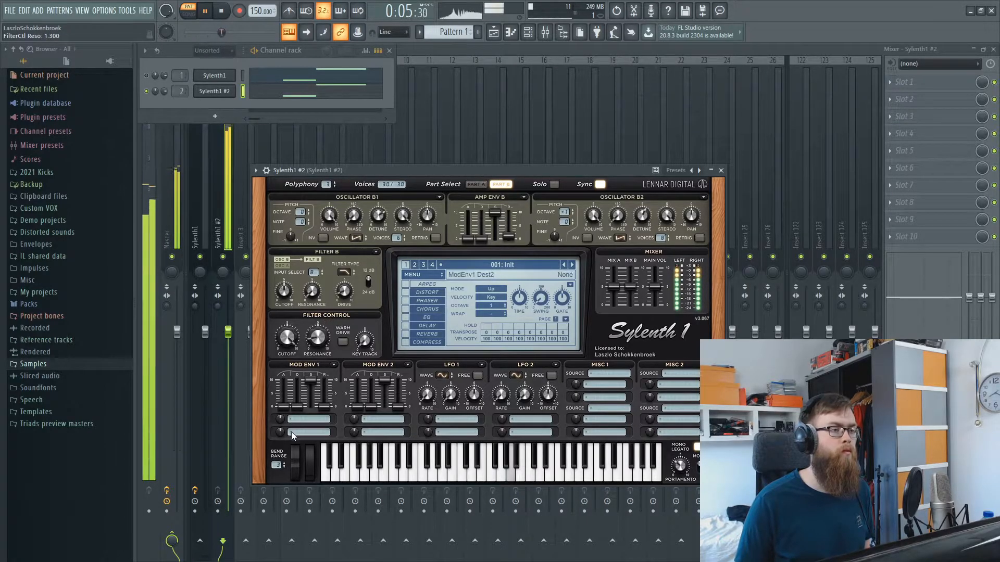
Route Mod Env 1 to Pitch AB and shape the envelope with a decay of about 1.77.
{"action": "left_click", "coordinate": [304, 419]}
{"action": "left_click", "coordinate": [329, 358]}
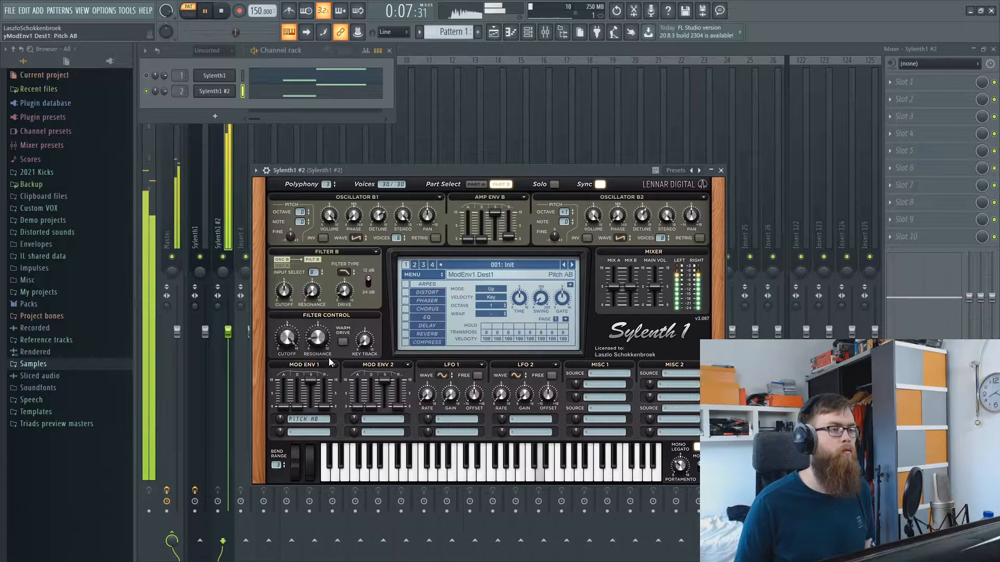
{"action": "left_click_drag", "start_coordinate": [300, 407], "coordinate": [312, 435]}
{"action": "left_click_drag", "start_coordinate": [314, 392], "coordinate": [295, 410]}
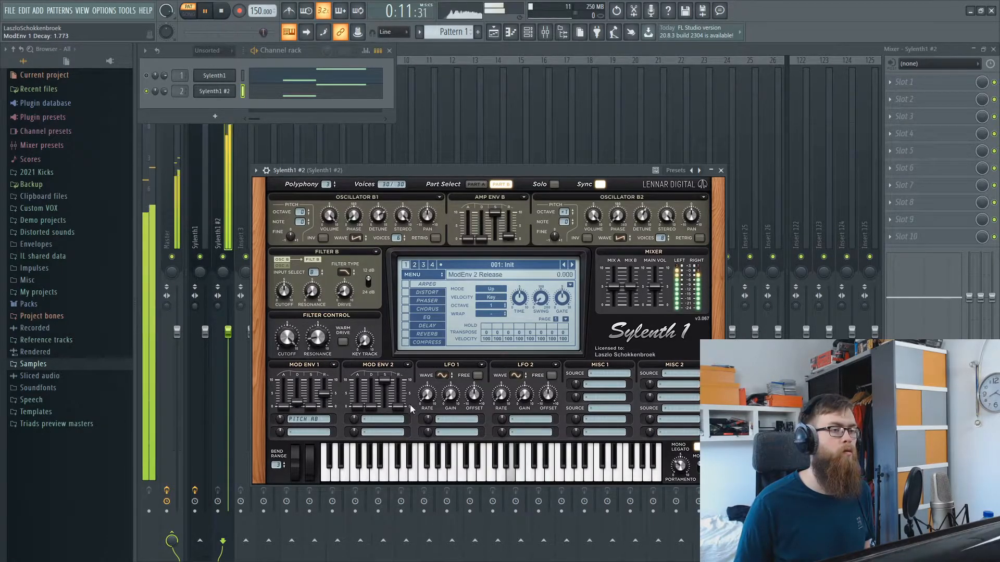
Route LFO 1 to Pitch AB and set its gain to about 1.1.
{"action": "left_click", "coordinate": [449, 420]}
{"action": "left_click", "coordinate": [469, 357]}
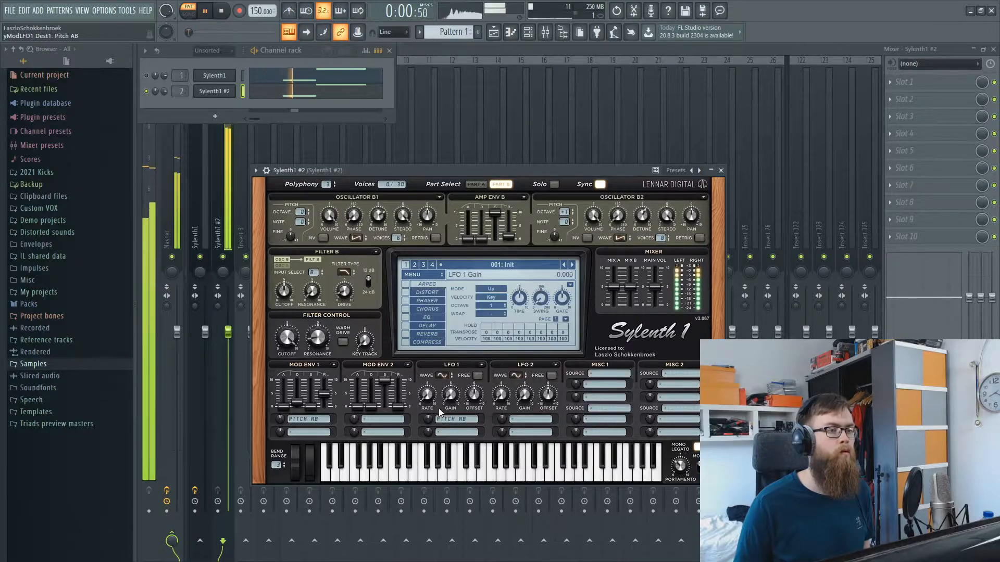
{"action": "mouse_move", "coordinate": [450, 394]}
{"action": "left_mouse_down"}
{"action": "mouse_move", "coordinate": [461, 345]}
{"action": "mouse_move", "coordinate": [451, 407]}
{"action": "left_mouse_up"}
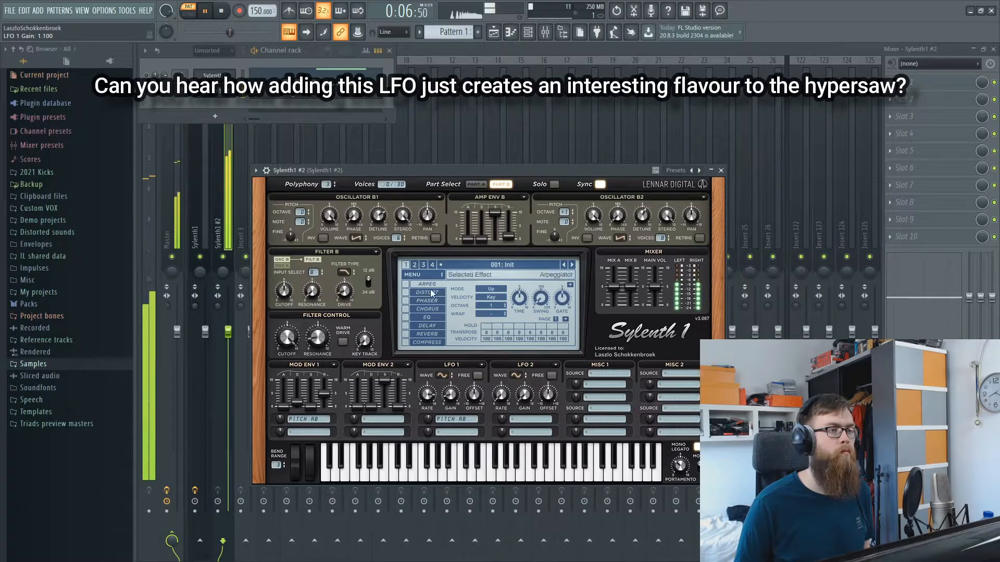
Lower the Sylenth1 #2 mixer track to about -3.7 dB, mute the Sylenth1 track and stop playback.
{"action": "left_click_drag", "start_coordinate": [229, 333], "coordinate": [229, 363]}
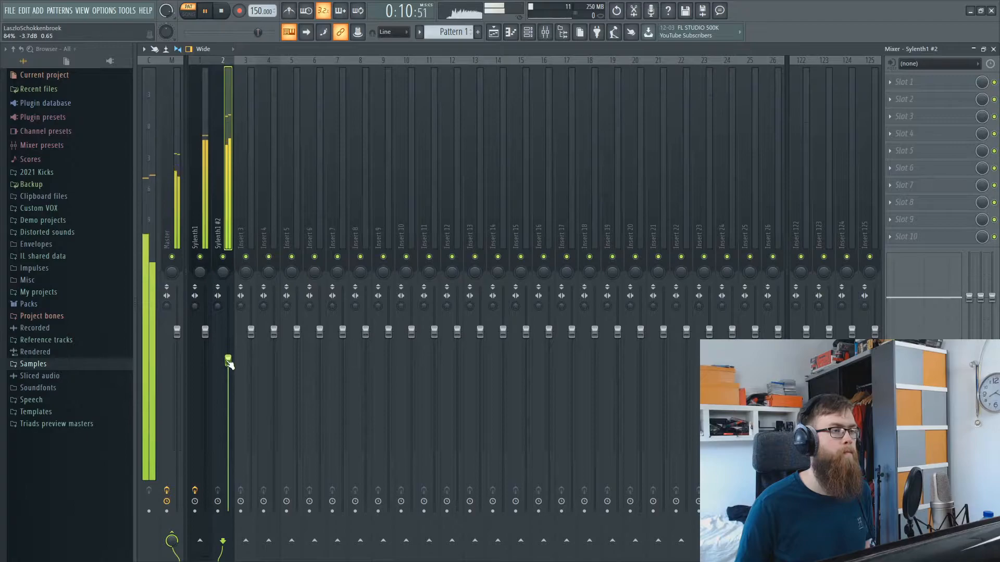
{"action": "left_click", "coordinate": [203, 230]}
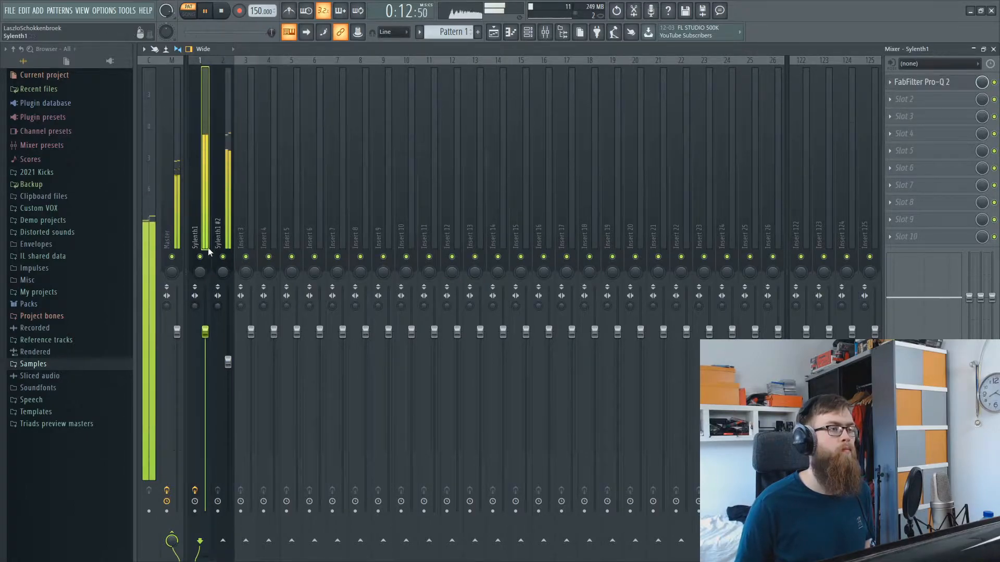
{"action": "left_click", "coordinate": [200, 257]}
{"action": "key", "text": "space"}
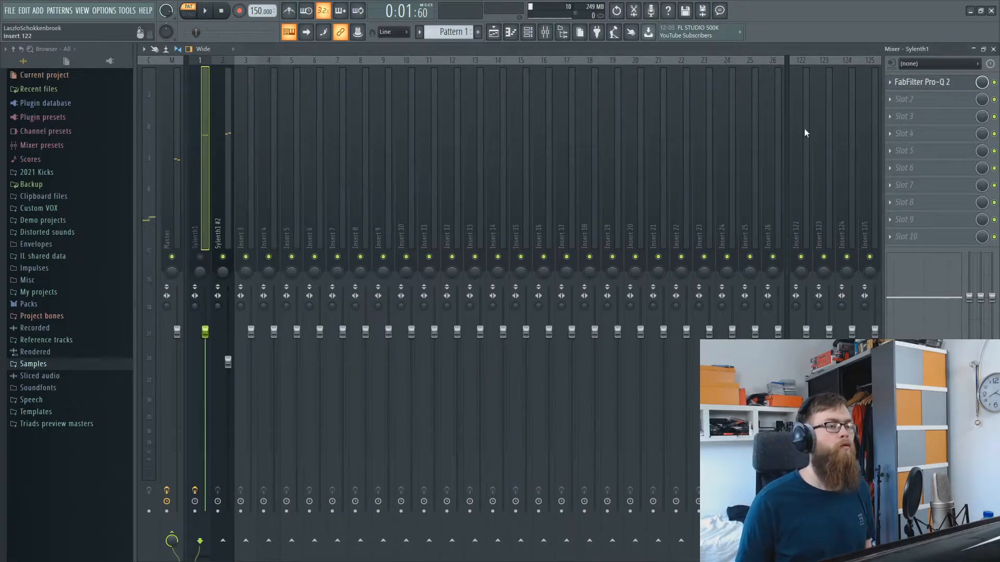
Insert FabFilter Pro-Q 2 in the first effect slot of the Sylenth1 #2 mixer track.
{"action": "left_click", "coordinate": [225, 152]}
{"action": "left_click", "coordinate": [882, 90]}
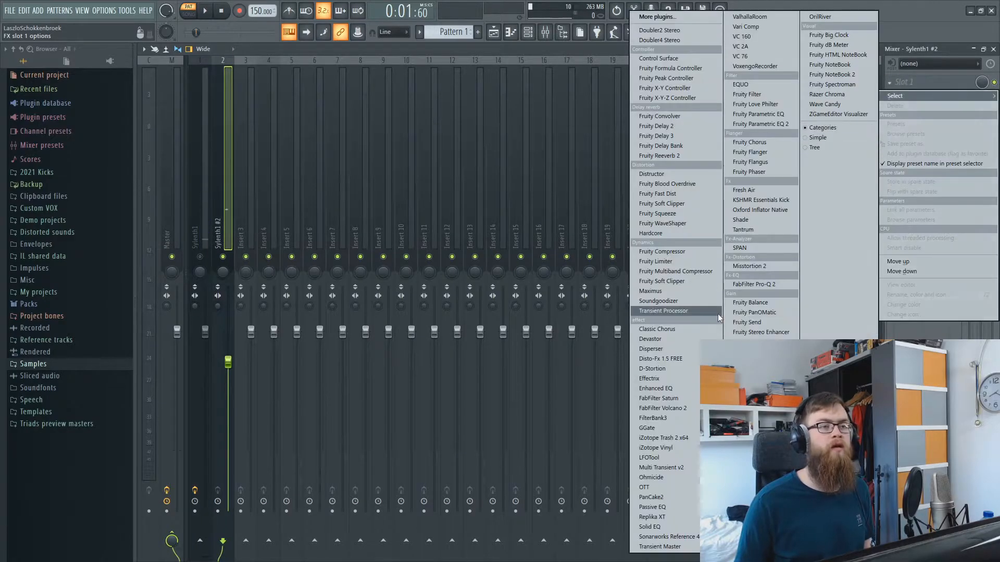
{"action": "left_click", "coordinate": [745, 290]}
Add an 18 dB/oct Low Cut band at about 223 Hz and audition it on the hypersaw.
{"action": "left_click", "coordinate": [397, 291]}
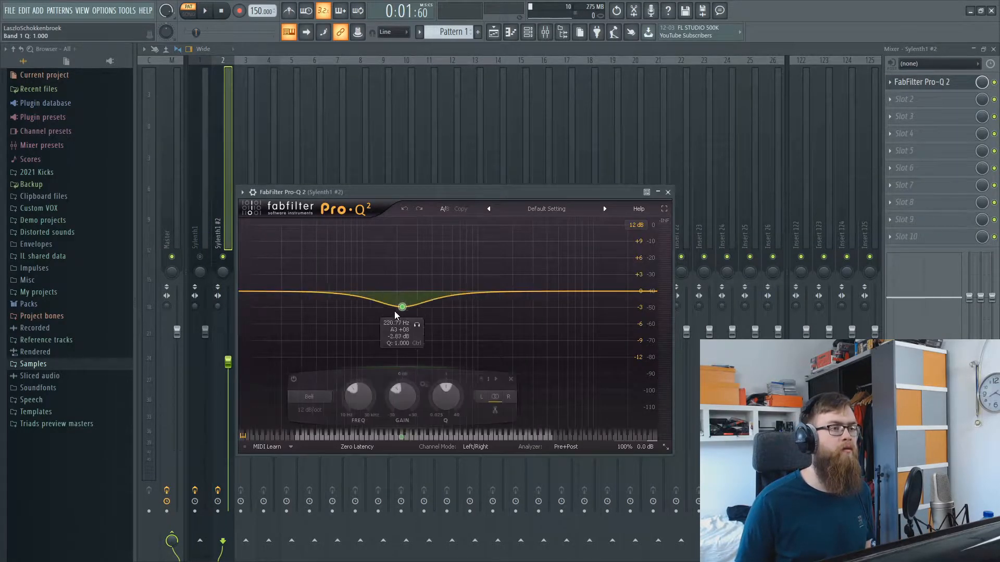
{"action": "left_click", "coordinate": [303, 397]}
{"action": "left_click", "coordinate": [313, 435]}
{"action": "left_click_drag", "start_coordinate": [397, 291], "coordinate": [404, 293]}
{"action": "key", "text": "space"}
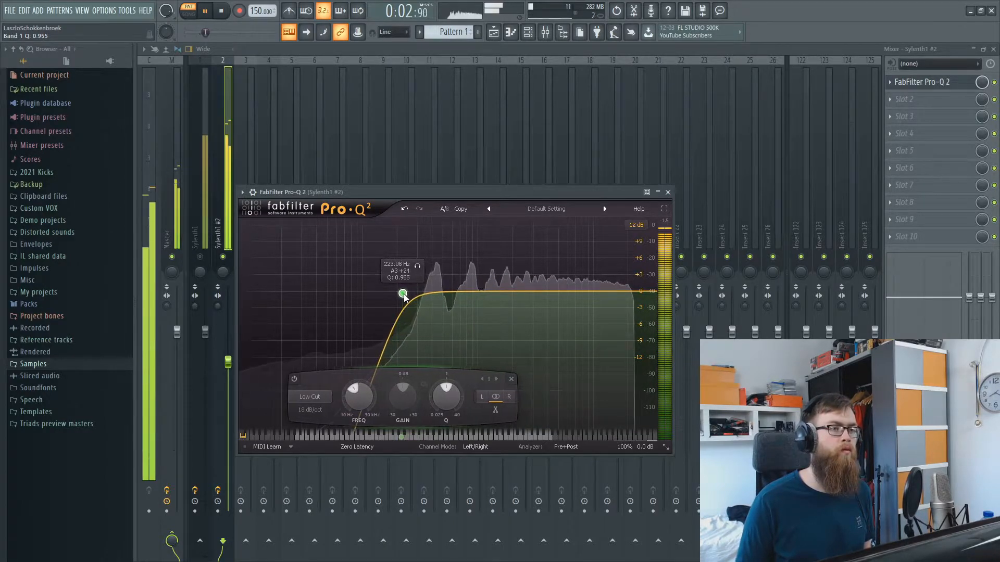
{"action": "key", "text": "space"}
Add a gentle bell boost of about 1.8 dB near 10.5 kHz, fine-tune the low cut during playback and close the EQ.
{"action": "left_click_drag", "start_coordinate": [551, 275], "coordinate": [592, 286]}
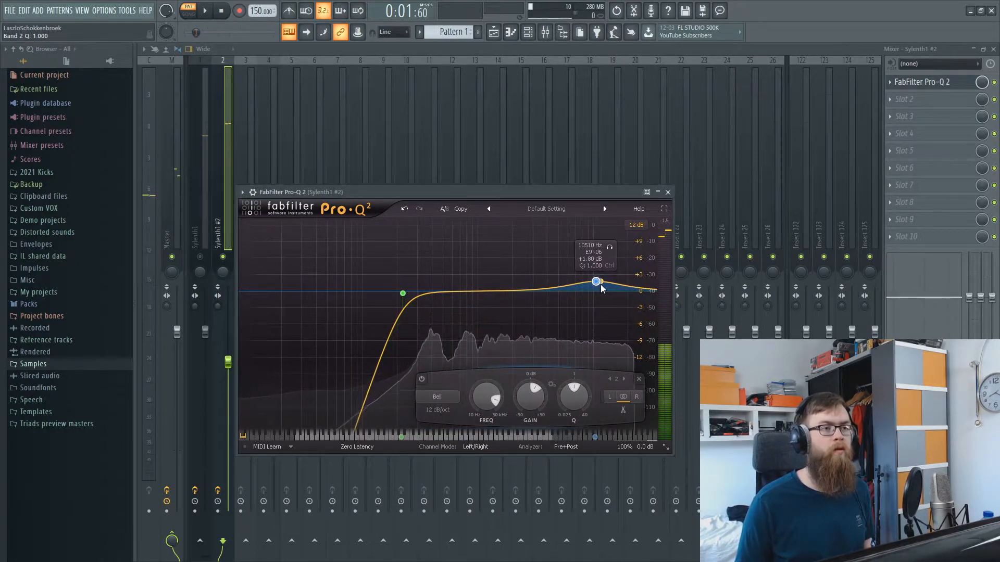
{"action": "scroll", "coordinate": [592, 287], "scroll_direction": "down", "scroll_amount": 2}
{"action": "key", "text": "space"}
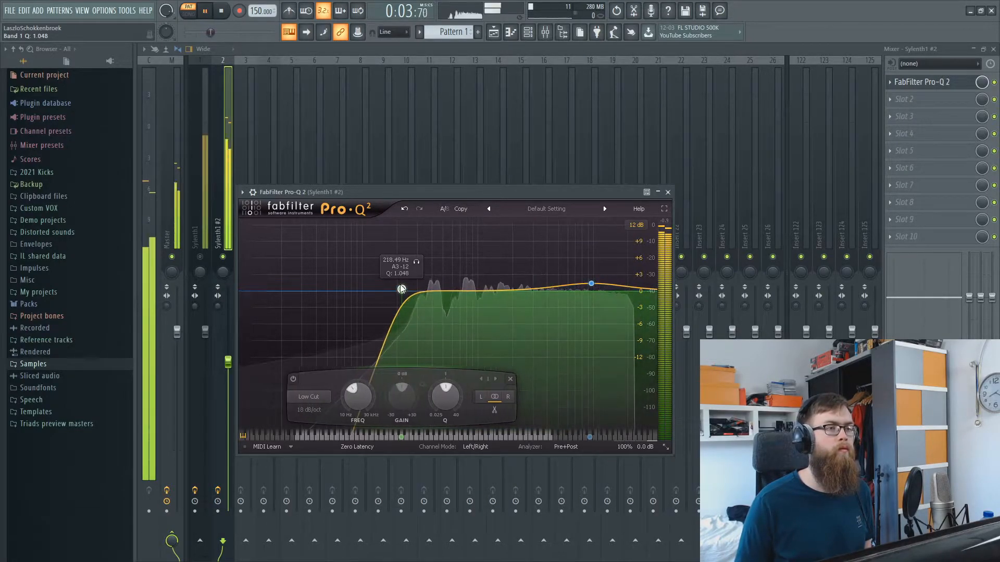
{"action": "key", "text": "Escape"}
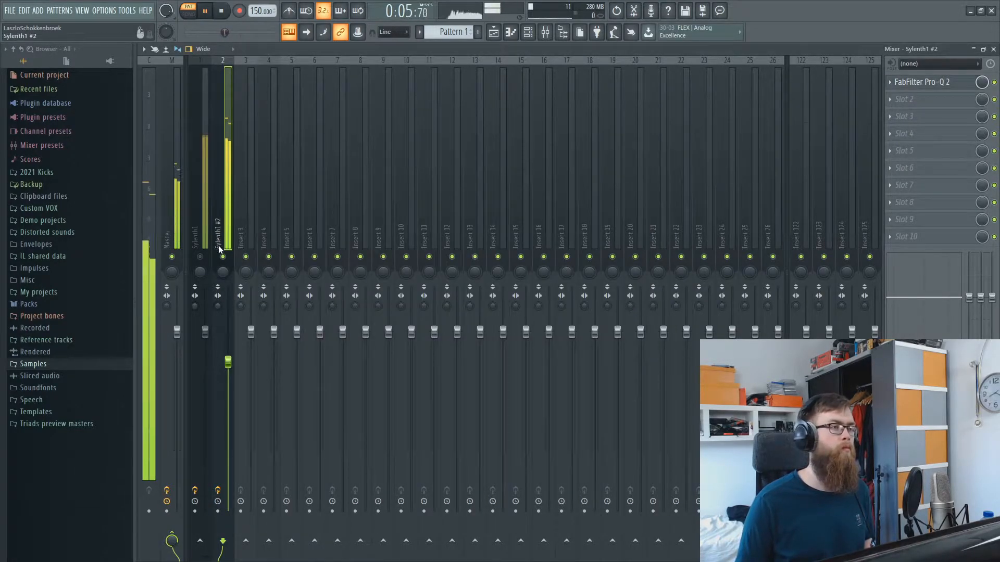
Balance the Sylenth1 #2 track at about -5.1 dB against the unmuted Sylenth1 track, and close the mixer and plugin windows.
{"action": "mouse_move", "coordinate": [228, 361]}
{"action": "left_mouse_down"}
{"action": "mouse_move", "coordinate": [228, 384]}
{"action": "mouse_move", "coordinate": [228, 370]}
{"action": "left_mouse_up"}
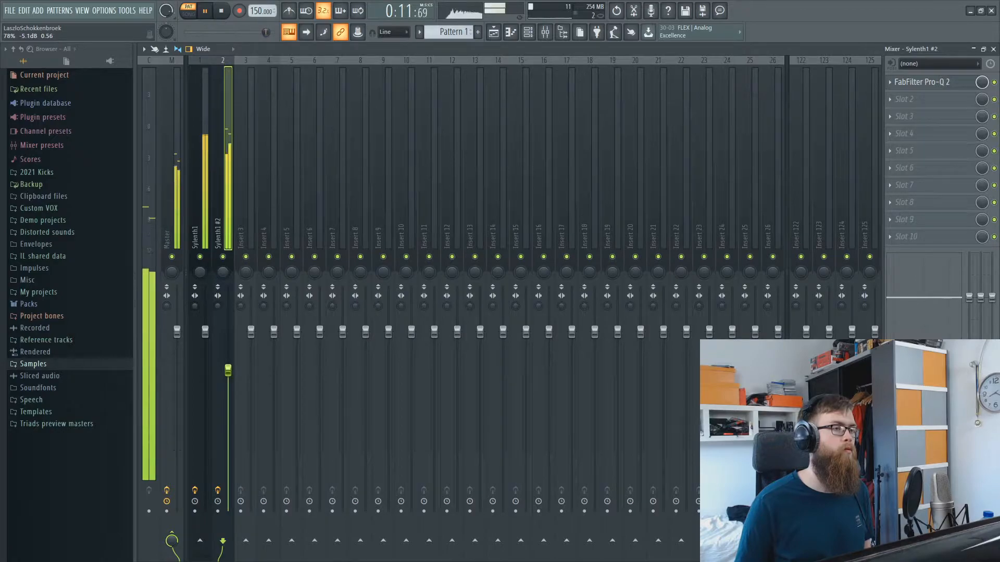
{"action": "key", "text": "space"}
{"action": "left_click", "coordinate": [993, 48]}
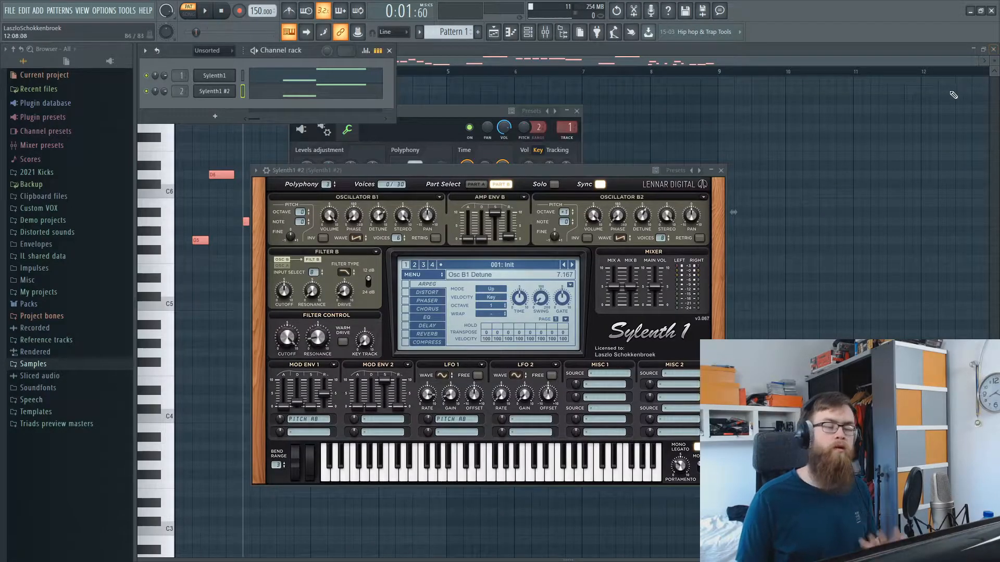
{"action": "left_click", "coordinate": [720, 170]}
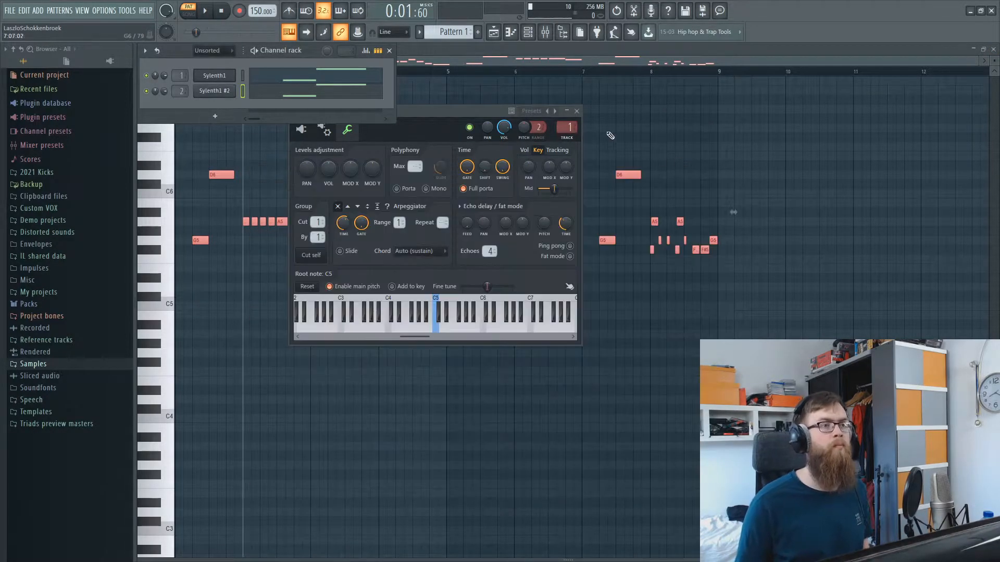
{"action": "left_click", "coordinate": [576, 111]}
Add a third Sylenth1 instance and initialise its preset.
{"action": "left_click", "coordinate": [61, 10]}
{"action": "mouse_move", "coordinate": [38, 10]}
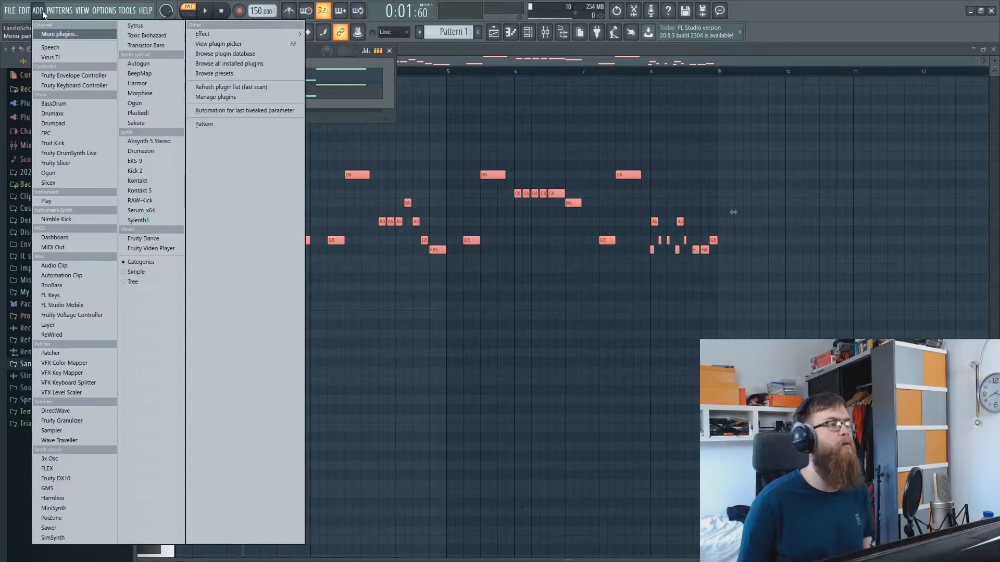
{"action": "left_click", "coordinate": [138, 220]}
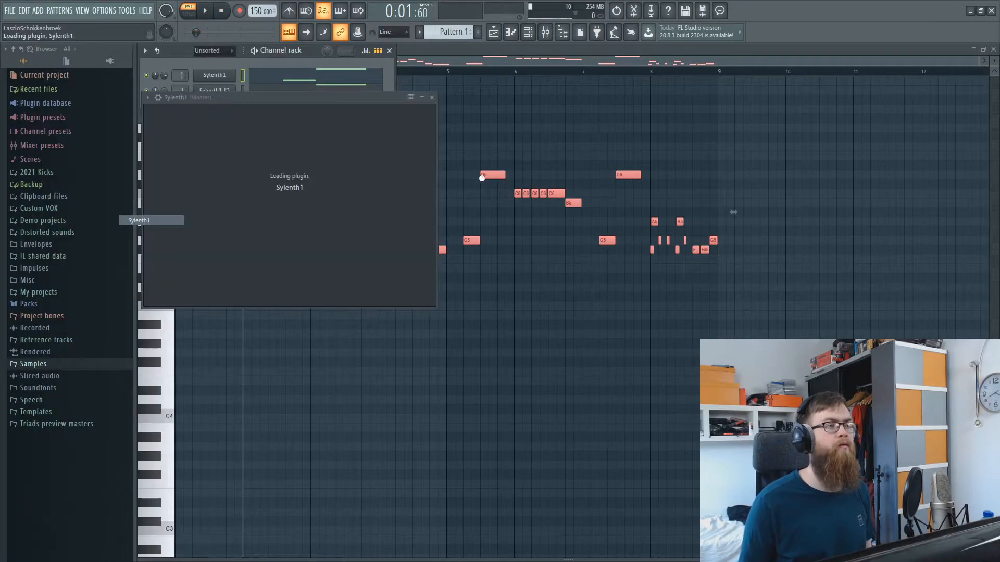
{"action": "left_click", "coordinate": [321, 203]}
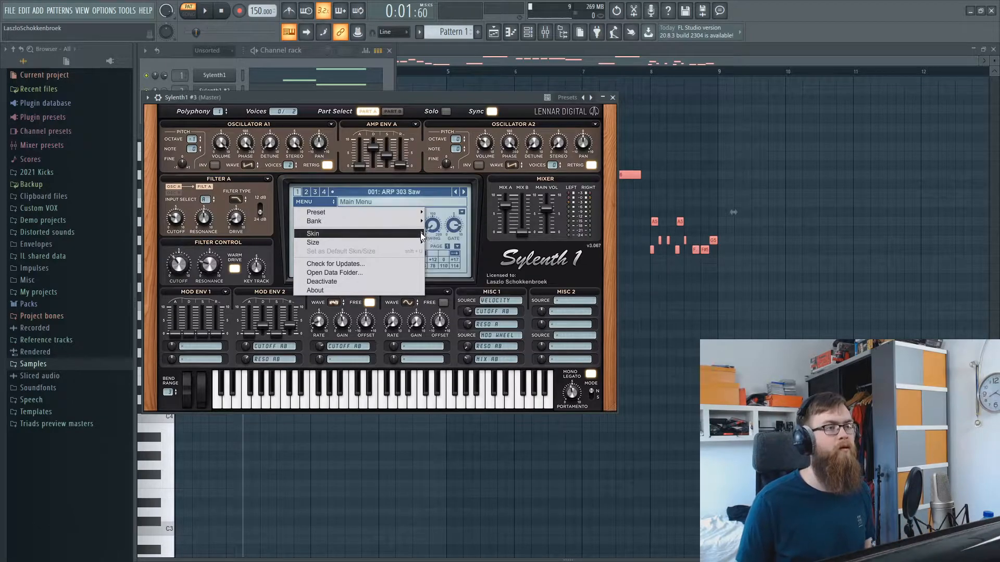
{"action": "mouse_move", "coordinate": [387, 217]}
{"action": "left_click", "coordinate": [452, 266]}
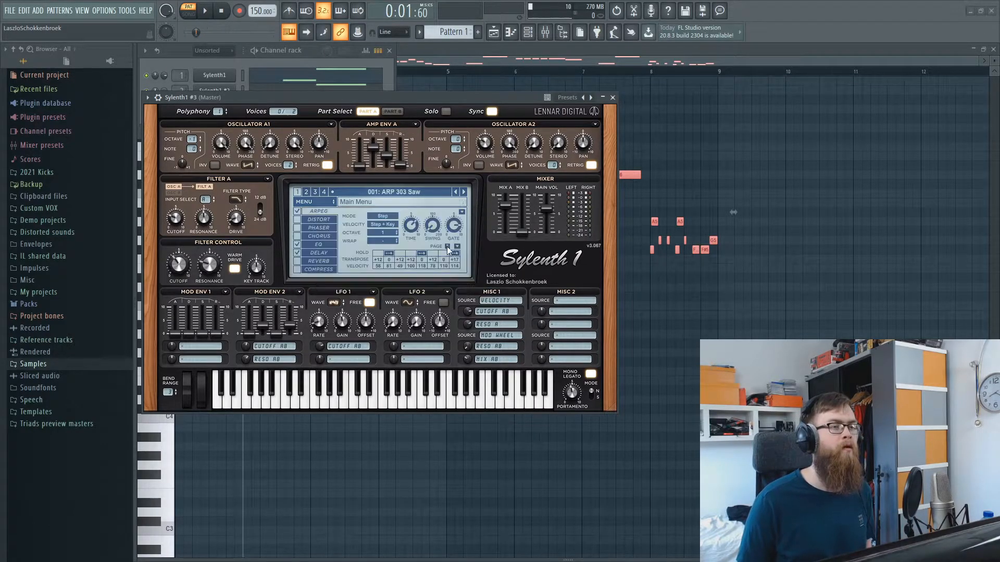
Copy the notes from the Sylenth1 #2 channel into the Sylenth1 #3 channel.
{"action": "left_click_drag", "start_coordinate": [343, 97], "coordinate": [342, 164]}
{"action": "right_click", "coordinate": [202, 91]}
{"action": "left_click", "coordinate": [363, 101]}
{"action": "right_click", "coordinate": [225, 108]}
{"action": "left_click", "coordinate": [355, 126]}
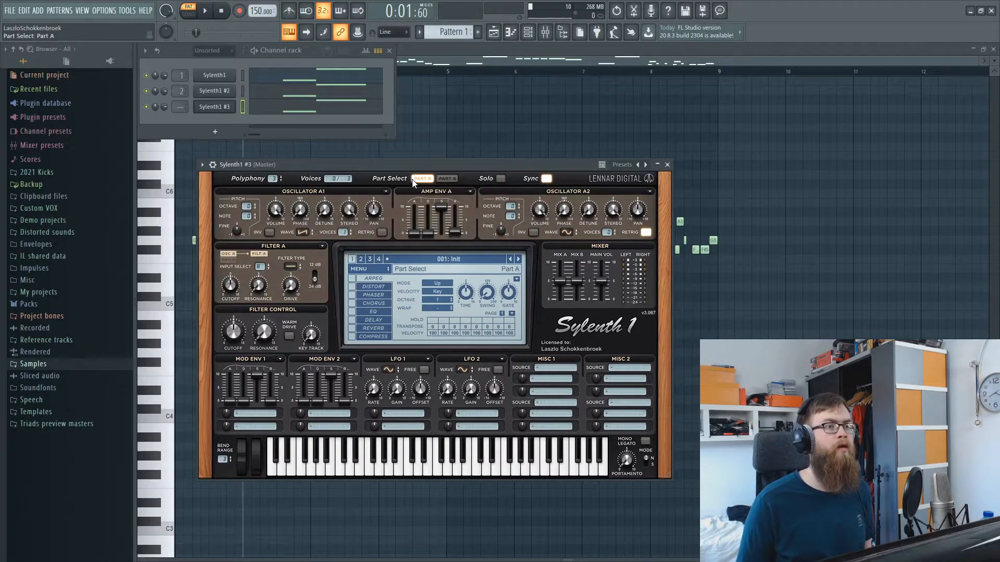
Adjust the detune of Sylenth1 #3's eight-voice saw Oscillator A1 while playing with the Sylenth1 and Sylenth1 #2 channels muted.
{"action": "left_click_drag", "start_coordinate": [349, 168], "coordinate": [380, 179]}
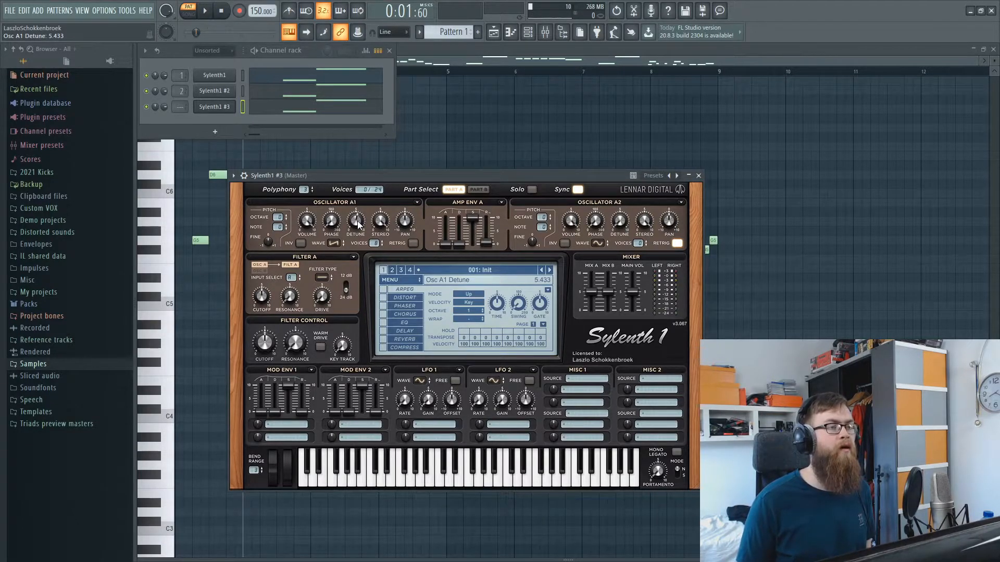
{"action": "key", "text": "space"}
{"action": "left_click", "coordinate": [146, 91]}
{"action": "left_click", "coordinate": [148, 76]}
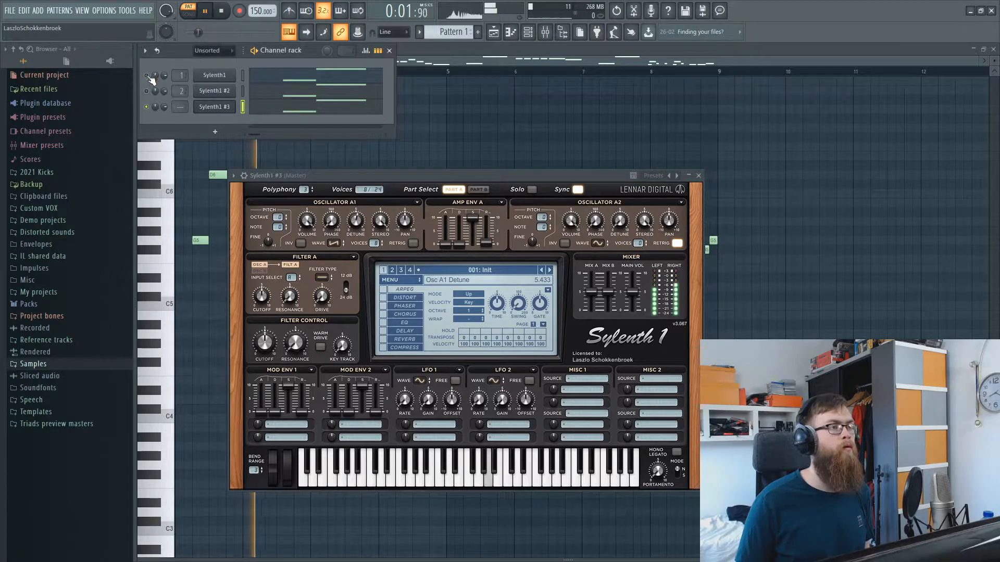
{"action": "left_click_drag", "start_coordinate": [355, 220], "coordinate": [359, 238]}
Set Oscillator A2 to an eight-voice saw one octave up with a detune of 6 and retrigger off.
{"action": "left_click", "coordinate": [598, 243]}
{"action": "left_click", "coordinate": [614, 262]}
{"action": "left_click_drag", "start_coordinate": [638, 243], "coordinate": [607, 220]}
{"action": "left_click", "coordinate": [549, 215]}
{"action": "left_click", "coordinate": [677, 243]}
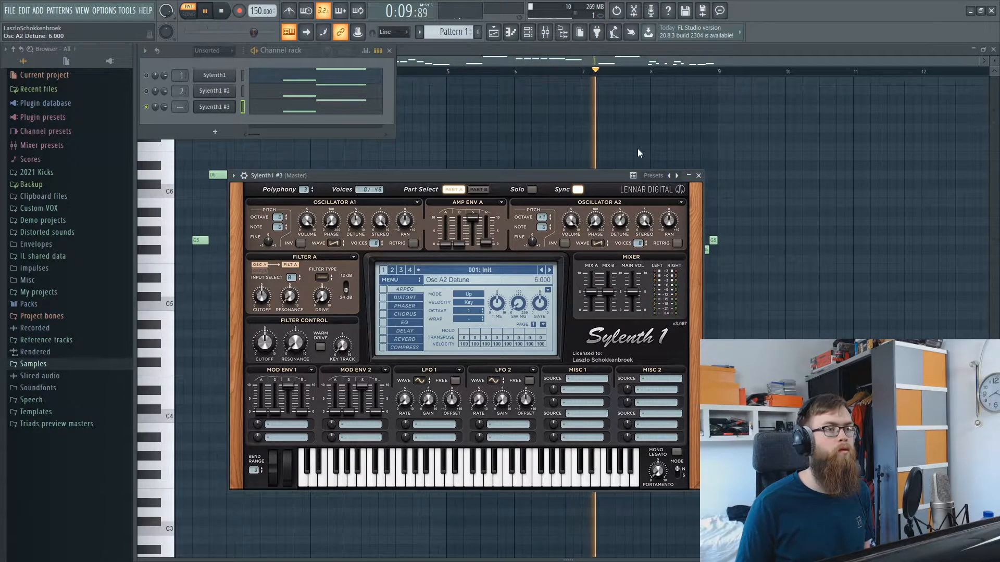
Turn off Oscillator B1's retrigger, enable Mono Legato and set the portamento using the first Sylenth1 instance as reference.
{"action": "left_click", "coordinate": [478, 190]}
{"action": "left_click", "coordinate": [411, 243]}
{"action": "left_click", "coordinate": [677, 451]}
{"action": "left_click_drag", "start_coordinate": [657, 470], "coordinate": [657, 466]}
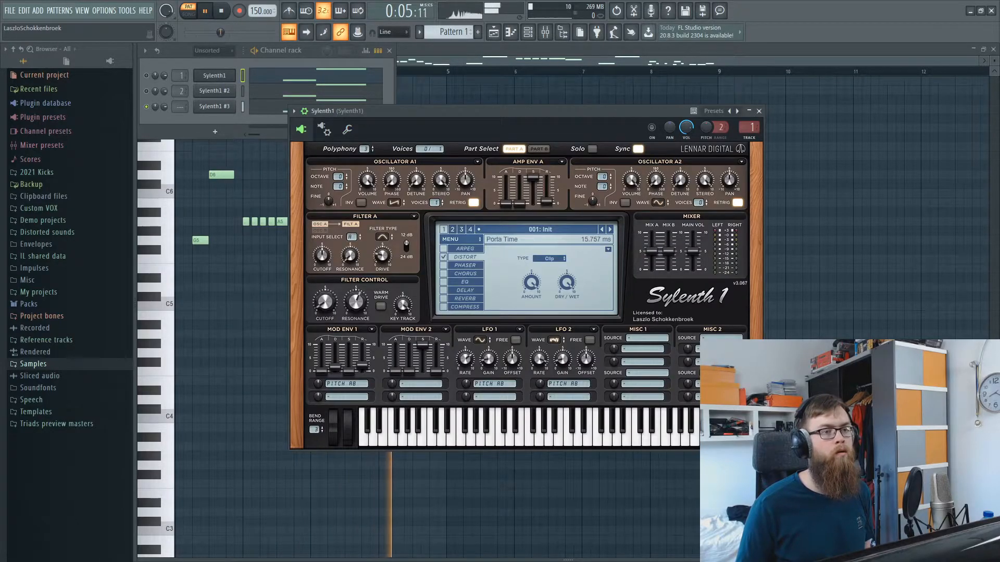
{"action": "left_click", "coordinate": [200, 106]}
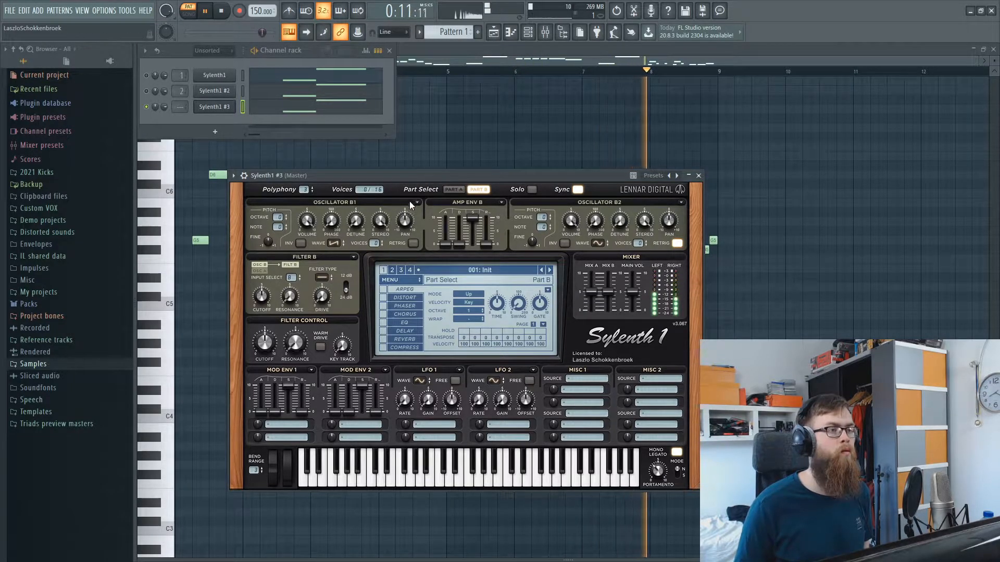
Give Oscillator B1 eight voices and set Oscillator B2 to an eight-voice saw, one octave up, detune about 6.77, retrigger off.
{"action": "left_click_drag", "start_coordinate": [376, 244], "coordinate": [361, 198]}
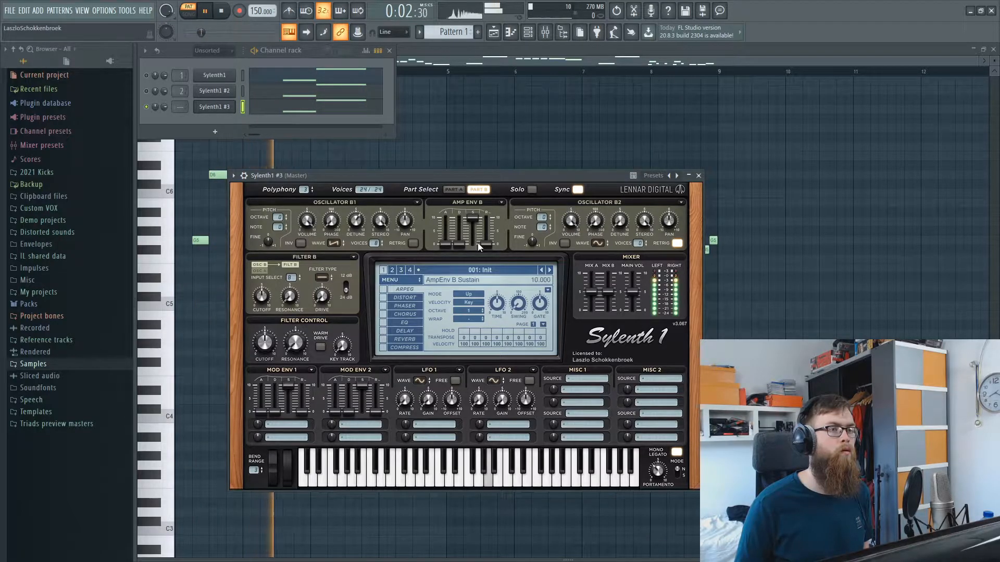
{"action": "left_click", "coordinate": [597, 243]}
{"action": "left_click", "coordinate": [614, 262]}
{"action": "left_click_drag", "start_coordinate": [639, 243], "coordinate": [638, 208]}
{"action": "left_click", "coordinate": [677, 243]}
{"action": "left_click", "coordinate": [550, 215]}
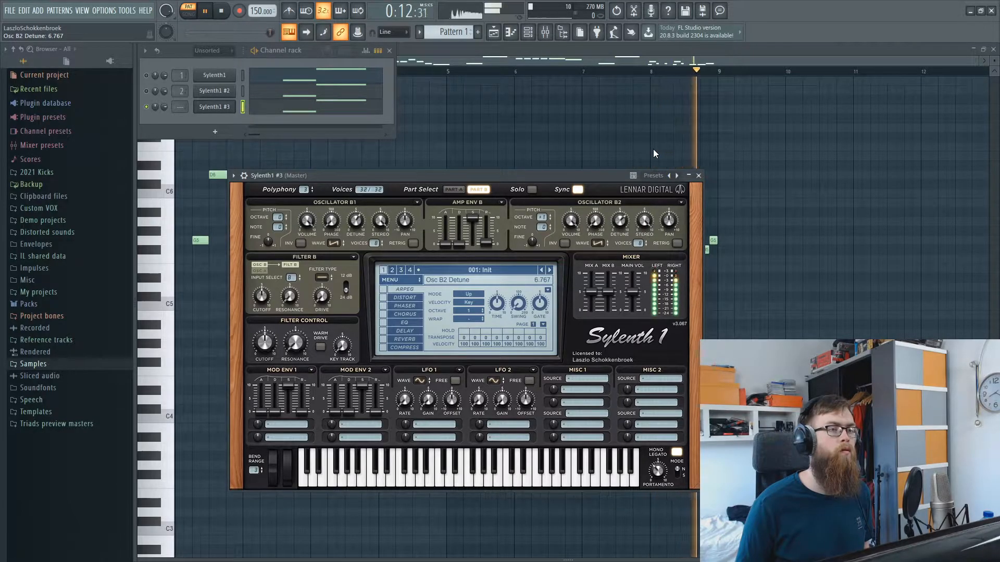
Set the filter type of both Filter B and Filter A to Lowpass.
{"action": "left_click", "coordinate": [322, 277]}
{"action": "left_click", "coordinate": [333, 301]}
{"action": "left_click", "coordinate": [453, 189]}
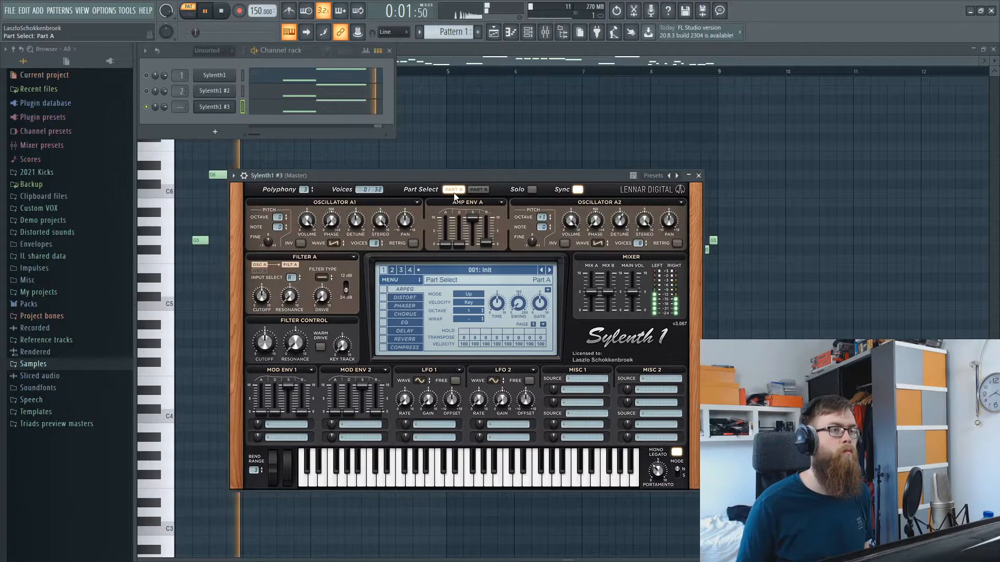
{"action": "left_click", "coordinate": [321, 277]}
{"action": "left_click", "coordinate": [333, 301]}
Set the Filter A drive to about 0.57, the Filter B drive to 1.1 and the filter control cutoff to 10.
{"action": "key", "text": "space"}
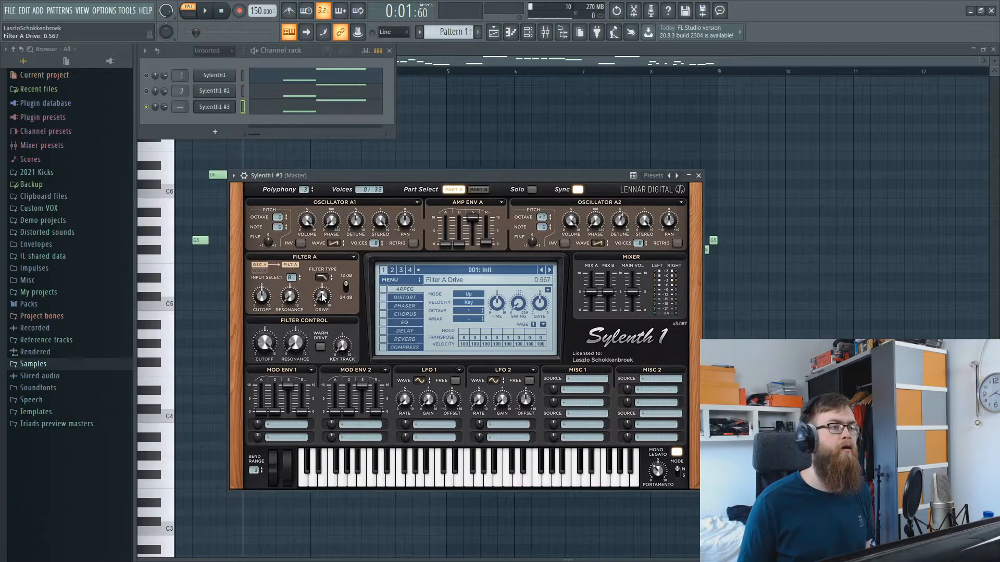
{"action": "left_click", "coordinate": [478, 189]}
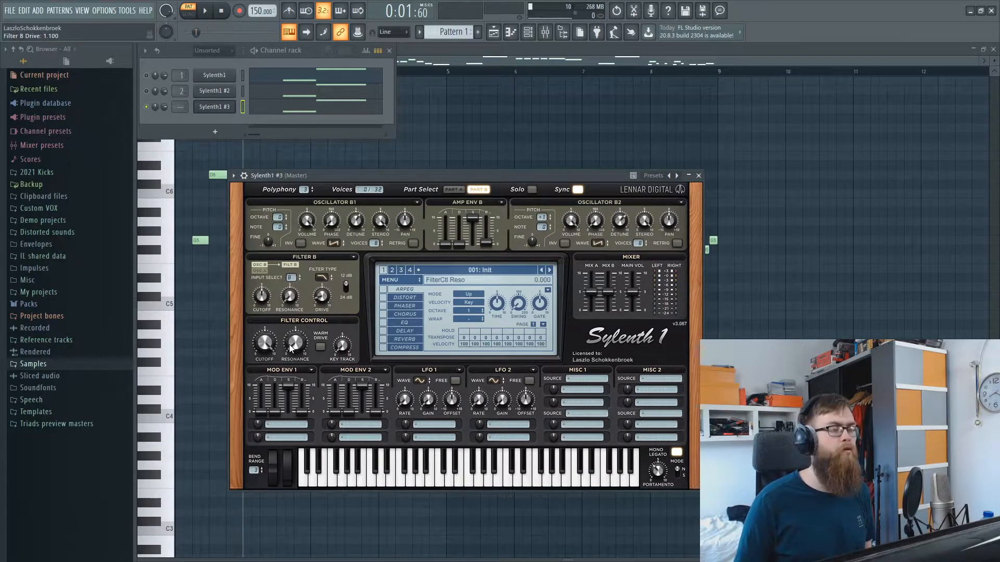
{"action": "key", "text": "space"}
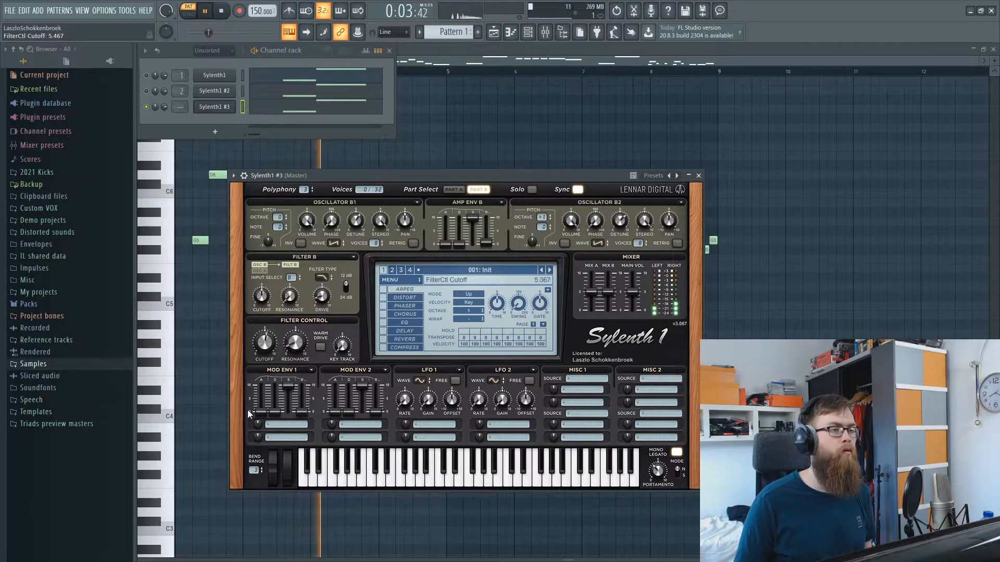
Route Mod Env 1 to Pitch AB and shape the envelope with a release of about 2.64.
{"action": "left_click", "coordinate": [281, 425]}
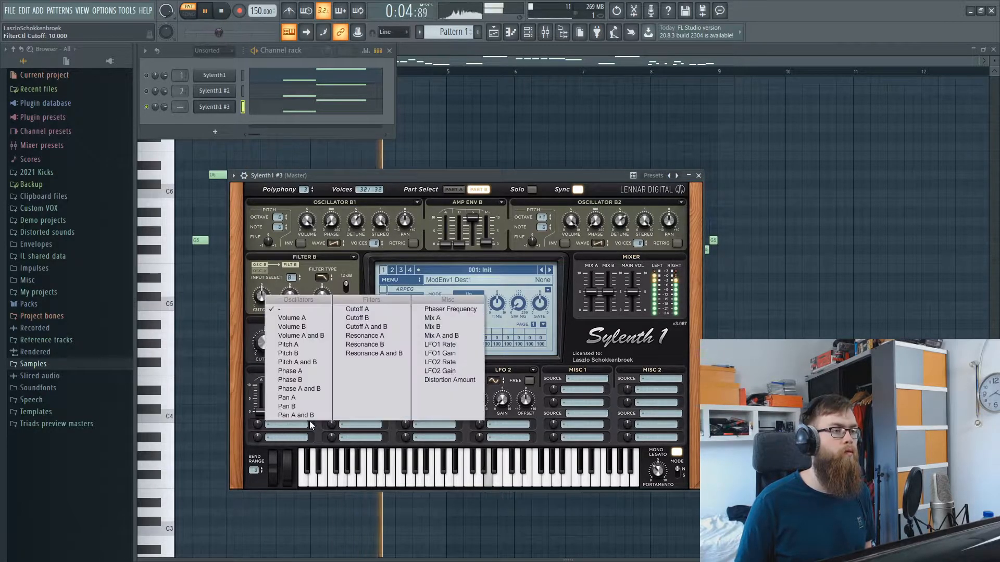
{"action": "left_click", "coordinate": [296, 362]}
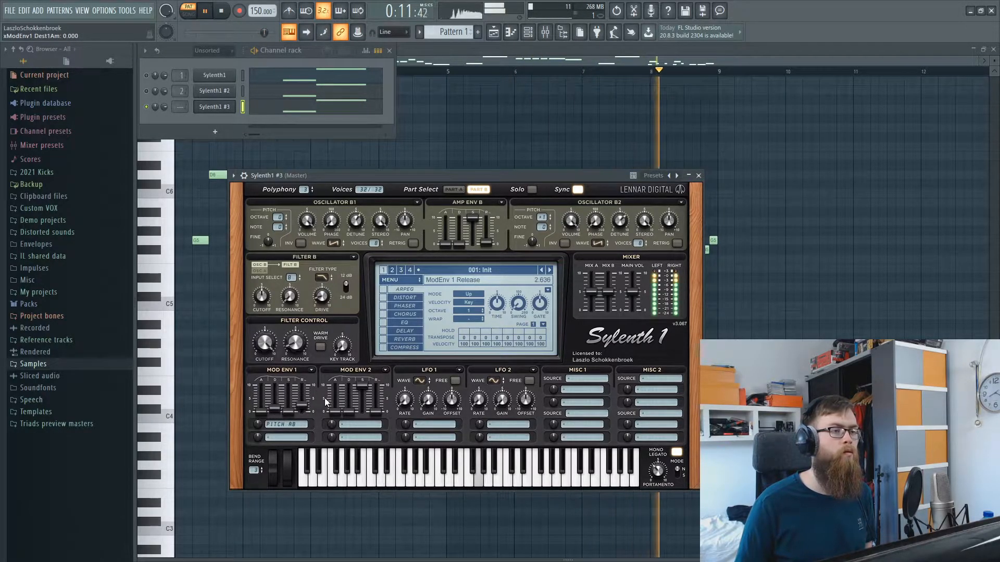
Route LFO 1 to Pitch AB with a Sample And Hold wave, a rate of 1/128 and a gain of about 1.07.
{"action": "left_click", "coordinate": [436, 424]}
{"action": "left_click", "coordinate": [454, 364]}
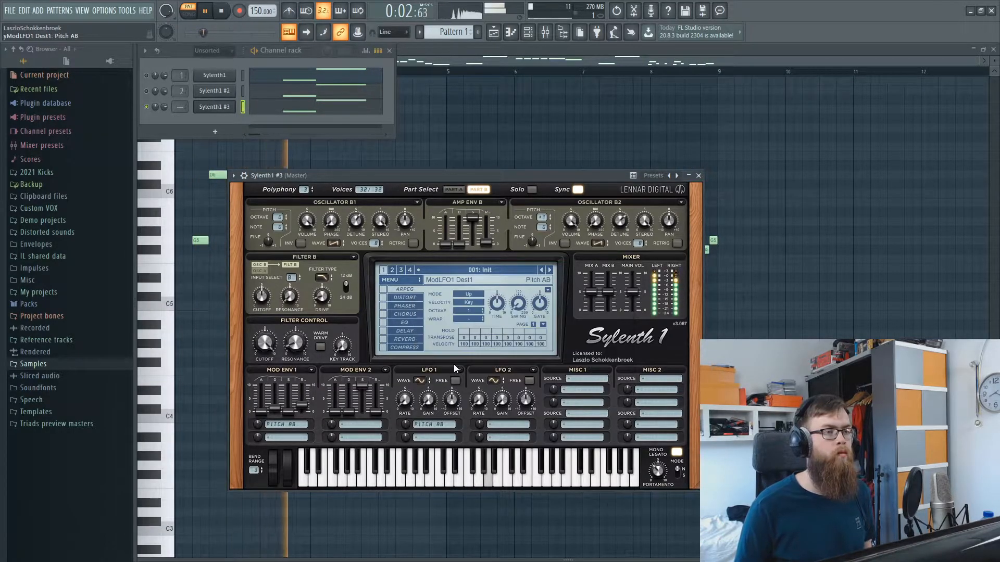
{"action": "key", "text": "space"}
{"action": "left_click", "coordinate": [420, 381]}
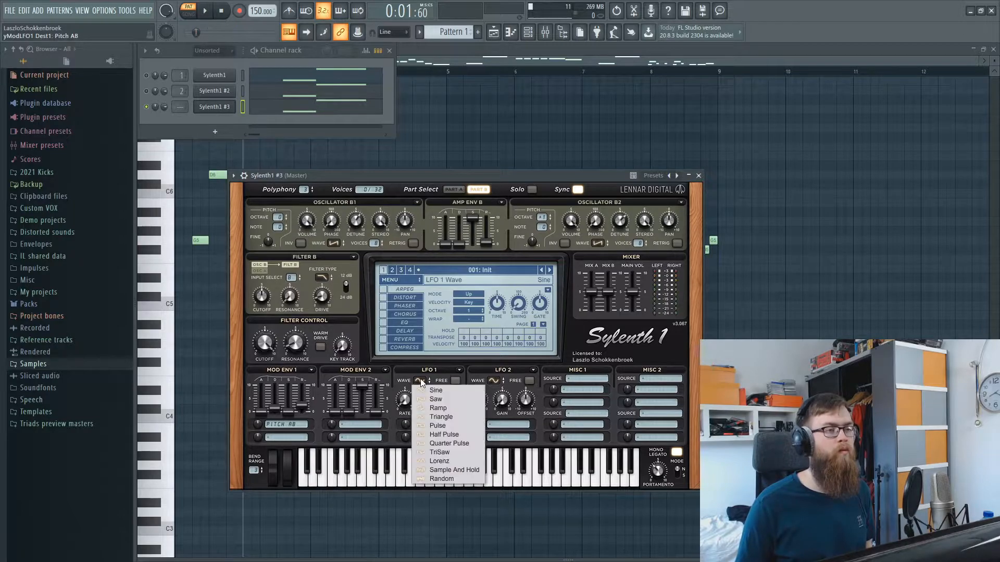
{"action": "left_click", "coordinate": [437, 470]}
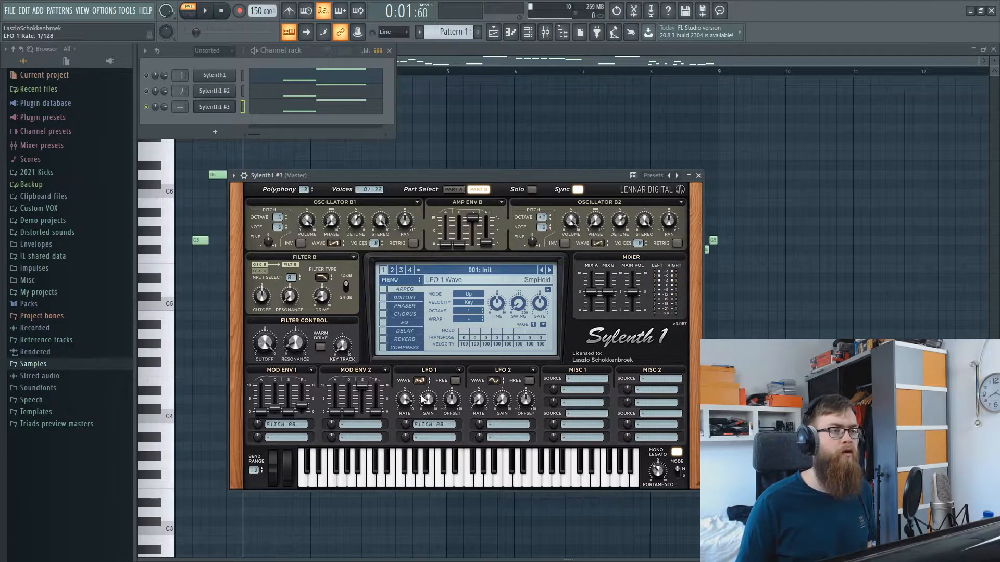
{"action": "key", "text": "space"}
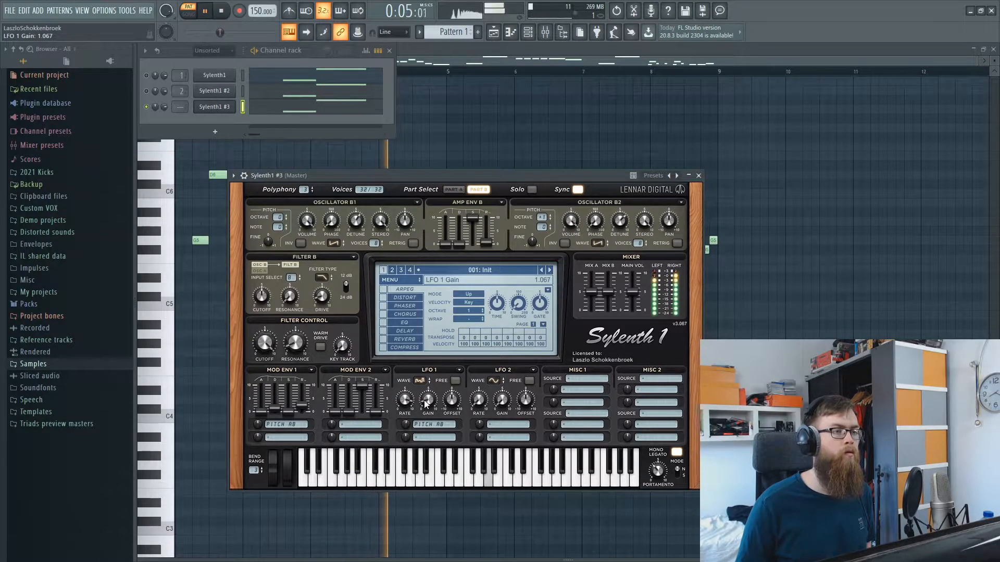
Route Sylenth1 #3 to mixer track 3, play it with the other two layers unmuted and open the mixer.
{"action": "left_click", "coordinate": [214, 107]}
{"action": "left_click", "coordinate": [214, 107]}
{"action": "key", "text": "F9"}
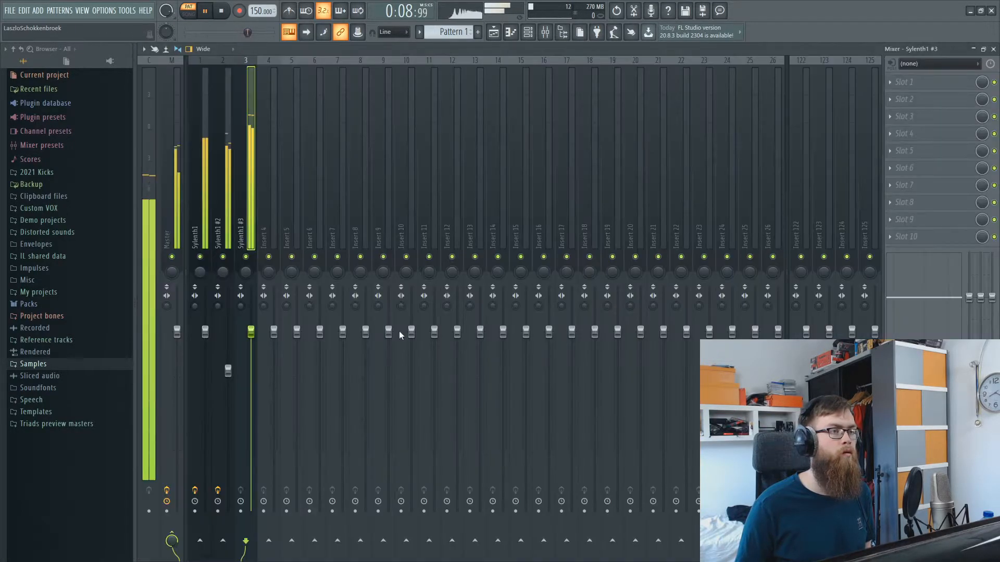
Stop playback and pull the faders of the three Sylenth1 mixer tracks down to zero together.
{"action": "left_click", "coordinate": [205, 208], "text": "shift"}
{"action": "key", "text": "space"}
{"action": "left_click_drag", "start_coordinate": [252, 333], "coordinate": [252, 513]}
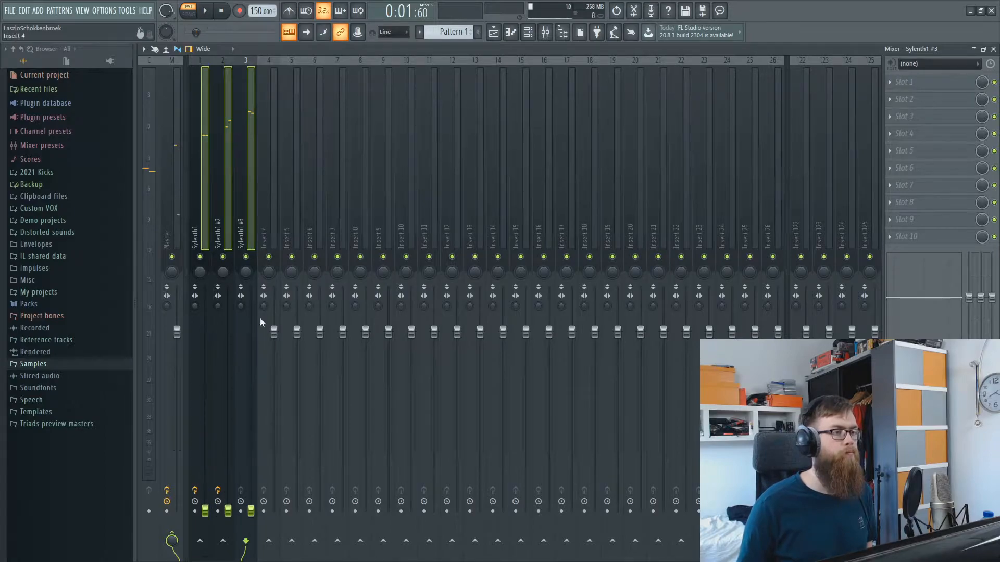
{"action": "left_click", "coordinate": [230, 222]}
{"action": "left_click", "coordinate": [206, 220]}
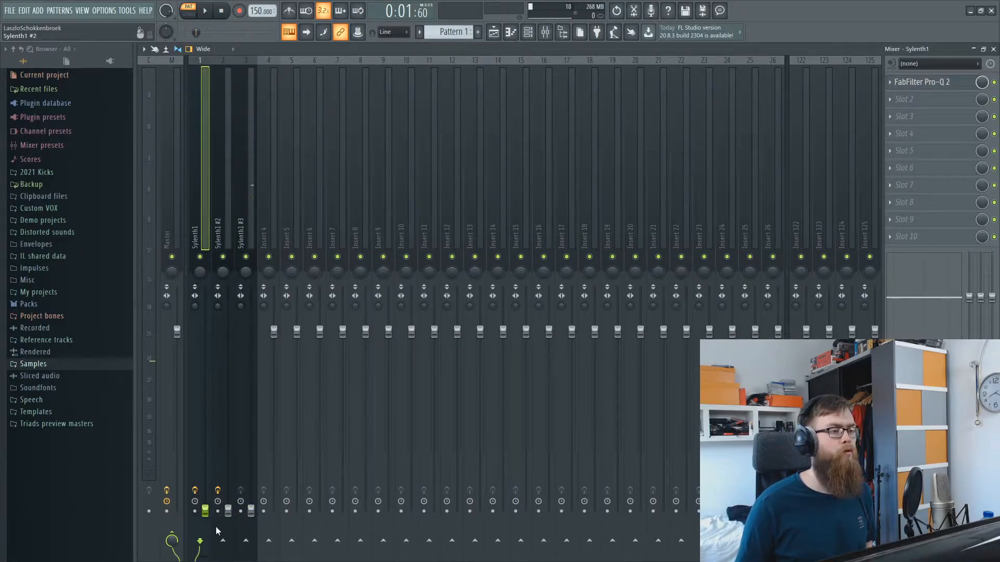
Raise only the Sylenth1 #3 fader during playback and load FabFilter Pro-Q 2 in its first effect slot.
{"action": "left_click", "coordinate": [249, 236]}
{"action": "left_click_drag", "start_coordinate": [251, 486], "coordinate": [251, 369]}
{"action": "key", "text": "space"}
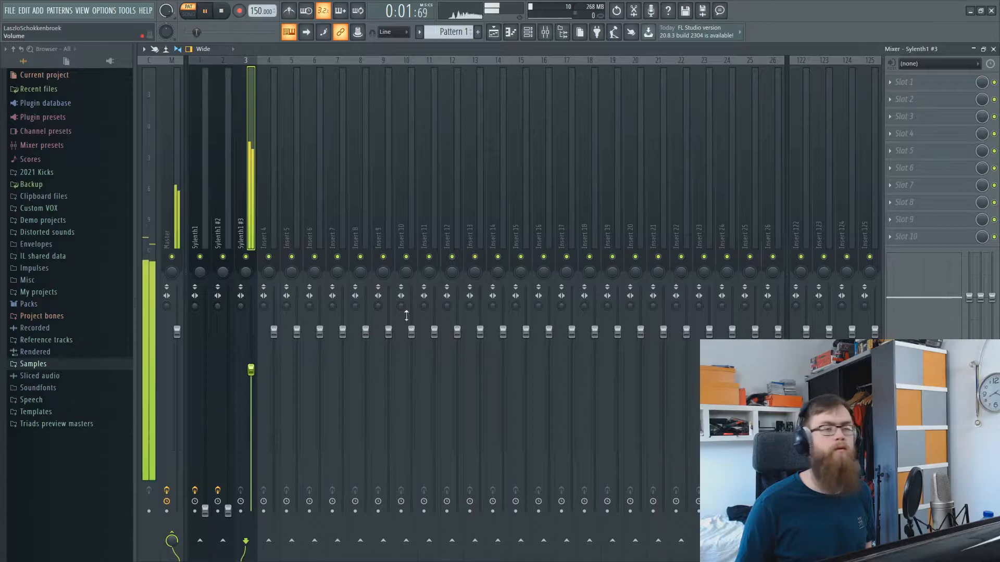
{"action": "left_click", "coordinate": [904, 82]}
{"action": "left_click", "coordinate": [754, 285]}
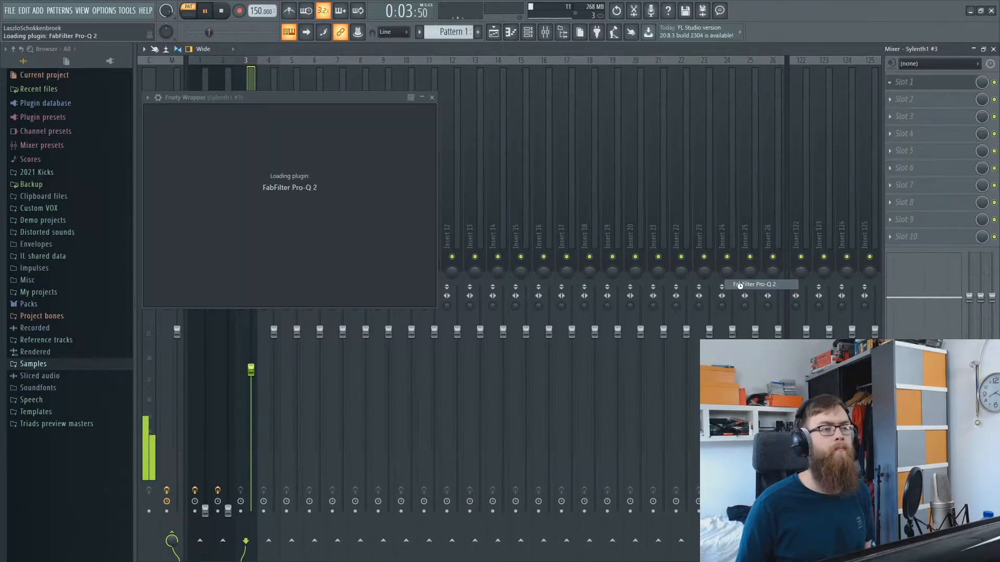
Add a Low Cut band in the low end and a bell boost of about 1.3 dB near 9.4 kHz.
{"action": "left_click", "coordinate": [320, 206]}
{"action": "key", "text": "space"}
{"action": "left_click", "coordinate": [227, 302]}
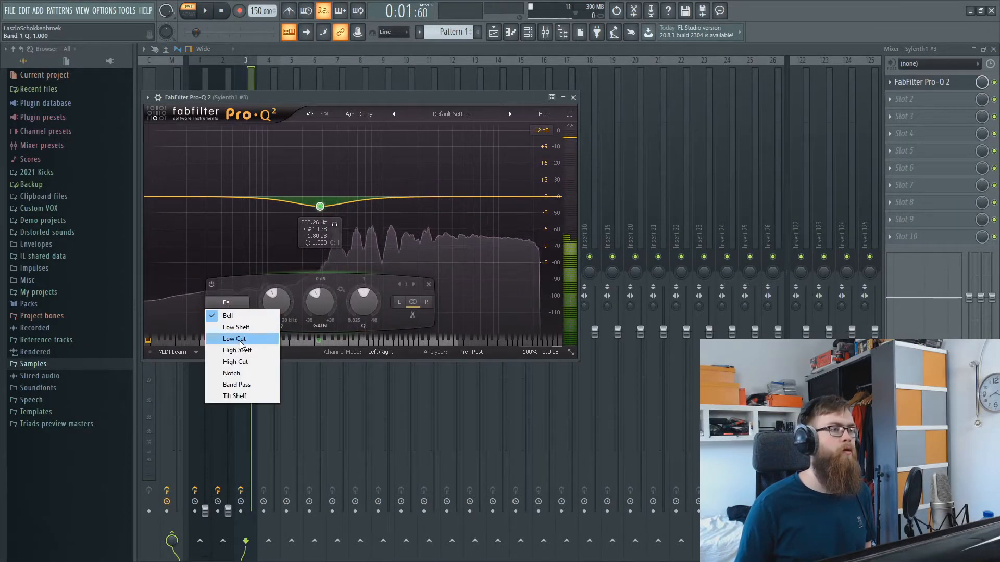
{"action": "left_click", "coordinate": [235, 339]}
{"action": "key", "text": "space"}
{"action": "left_click_drag", "start_coordinate": [440, 195], "coordinate": [495, 190]}
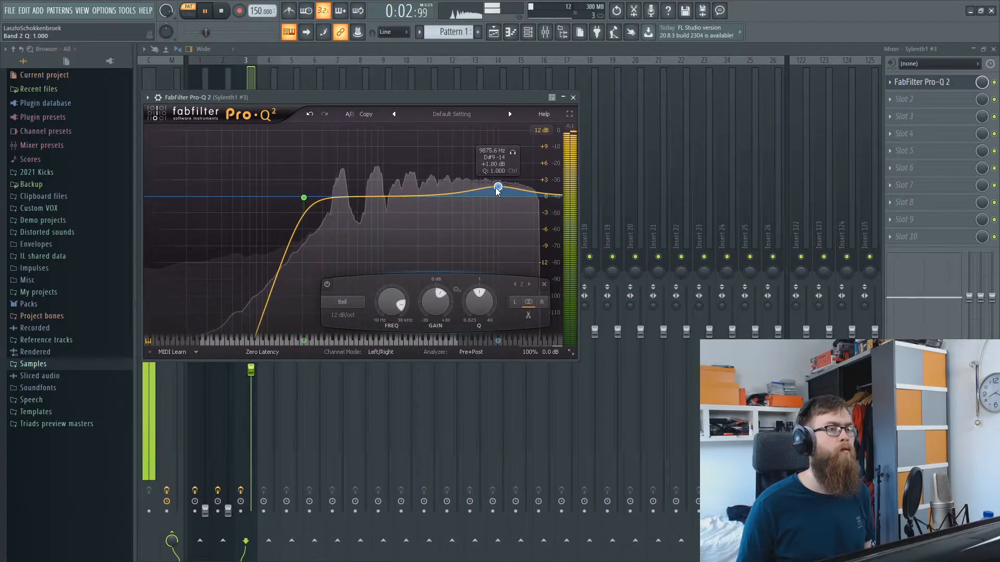
{"action": "key", "text": "space"}
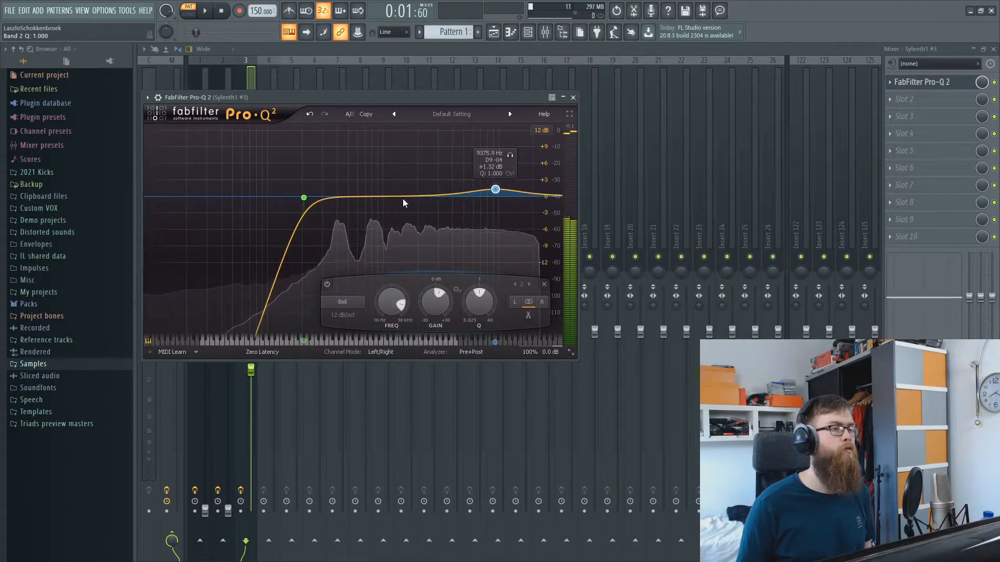
Steepen the low cut to 24 dB/oct, shift it slightly below 207 Hz and close the equalizer.
{"action": "left_click", "coordinate": [304, 197]}
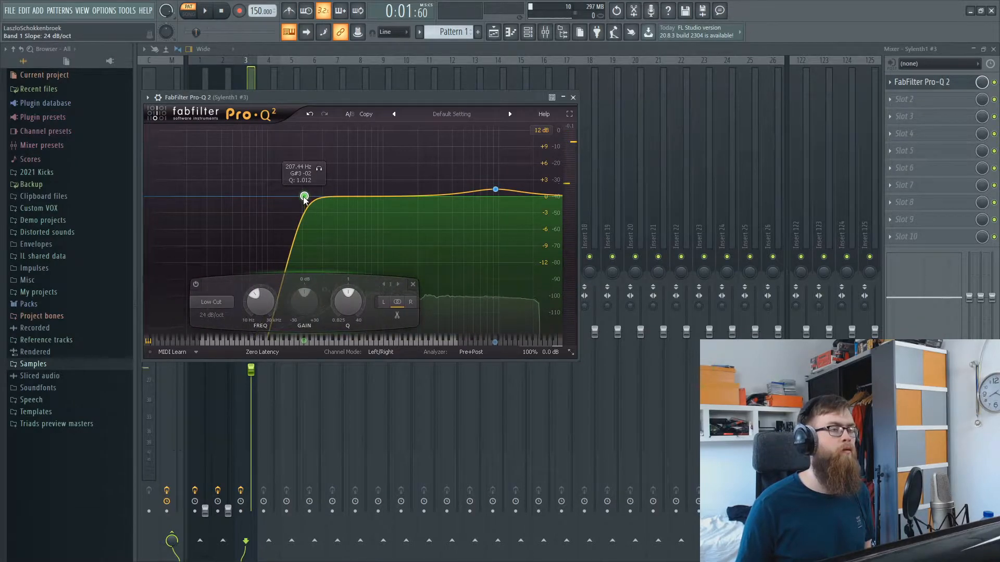
{"action": "key", "text": "space"}
{"action": "left_click_drag", "start_coordinate": [305, 198], "coordinate": [297, 198]}
{"action": "key", "text": "space"}
{"action": "left_click", "coordinate": [573, 97]}
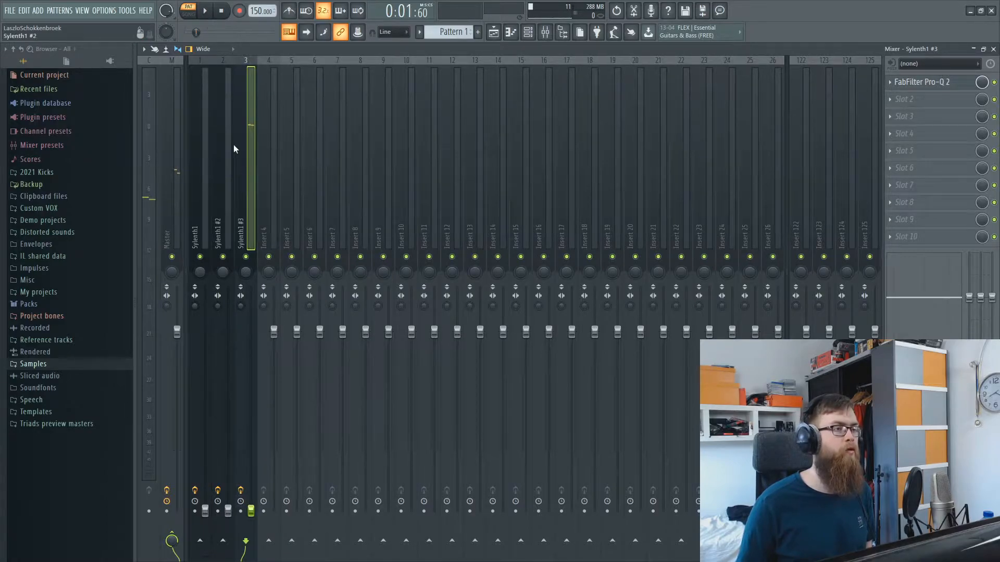
Bring up the Sylenth1 fader and raise Sylenth1 #2 to about -11 dB during playback.
{"action": "left_click", "coordinate": [195, 372]}
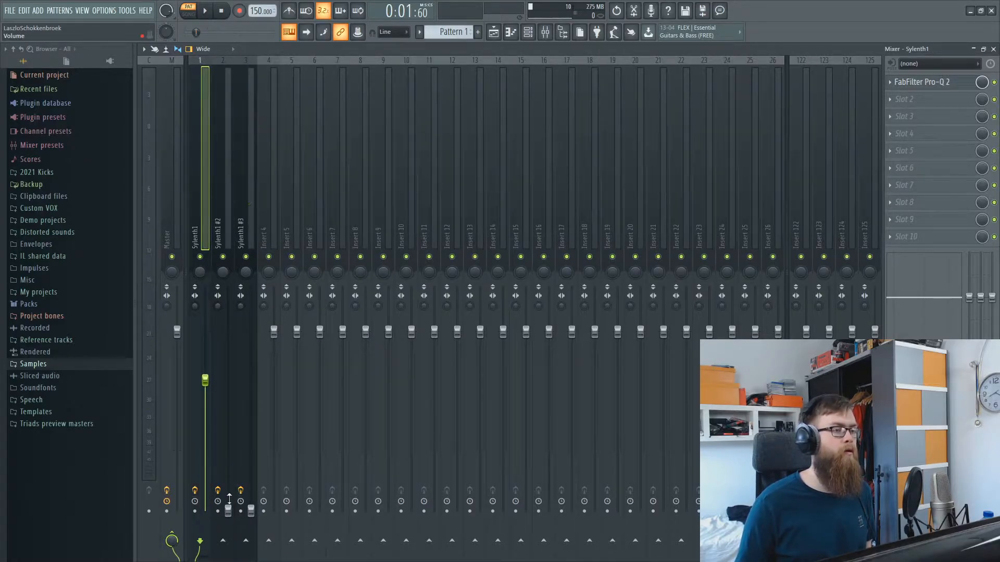
{"action": "left_click_drag", "start_coordinate": [229, 498], "coordinate": [228, 476]}
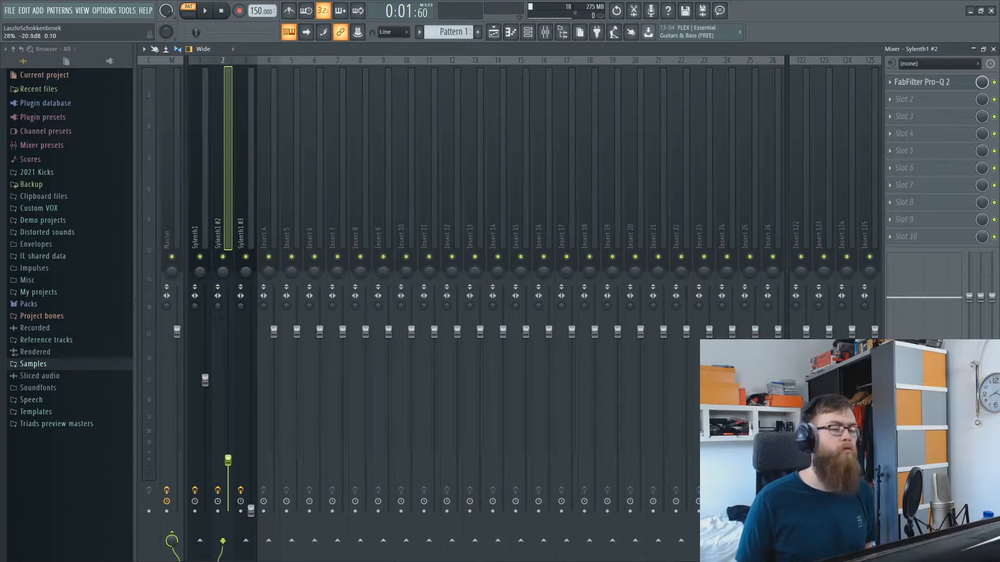
{"action": "key", "text": "space"}
{"action": "left_click_drag", "start_coordinate": [228, 452], "coordinate": [228, 427]}
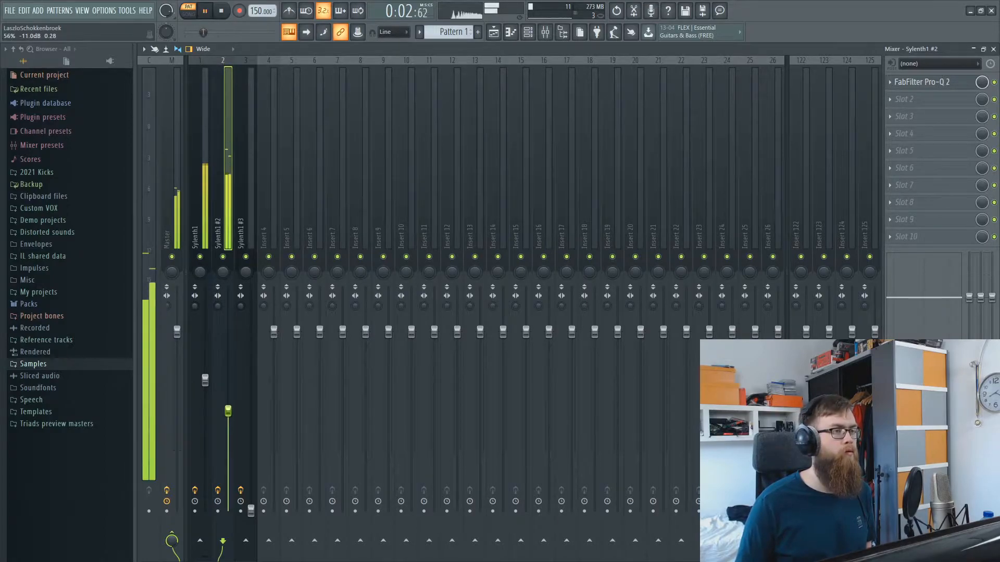
Bring in Sylenth1 #3 and rebalance Sylenth1 to about -3.5 dB and Sylenth1 #2 to about -10.3 dB.
{"action": "left_click", "coordinate": [251, 510]}
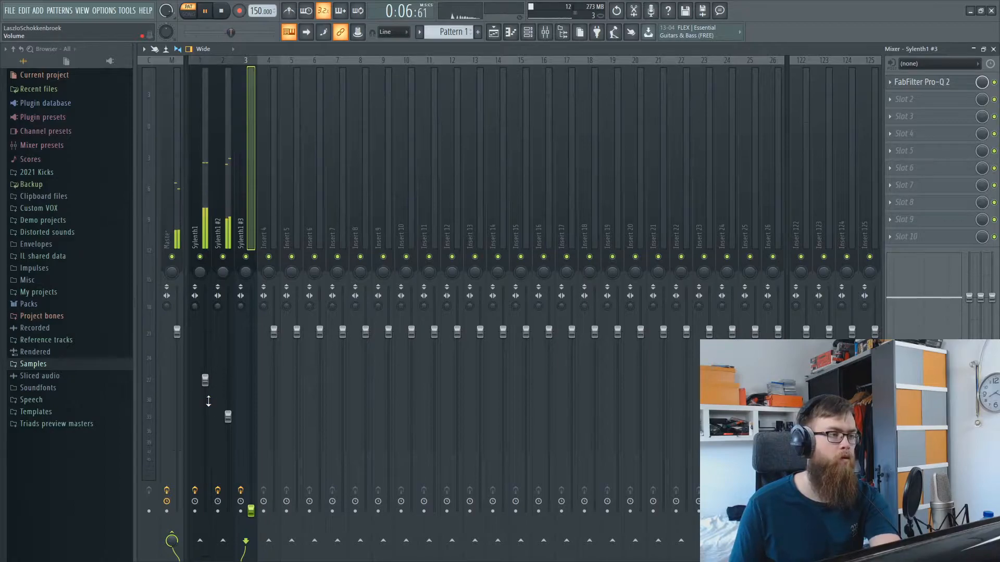
{"action": "left_click", "coordinate": [205, 380]}
{"action": "left_click", "coordinate": [228, 417]}
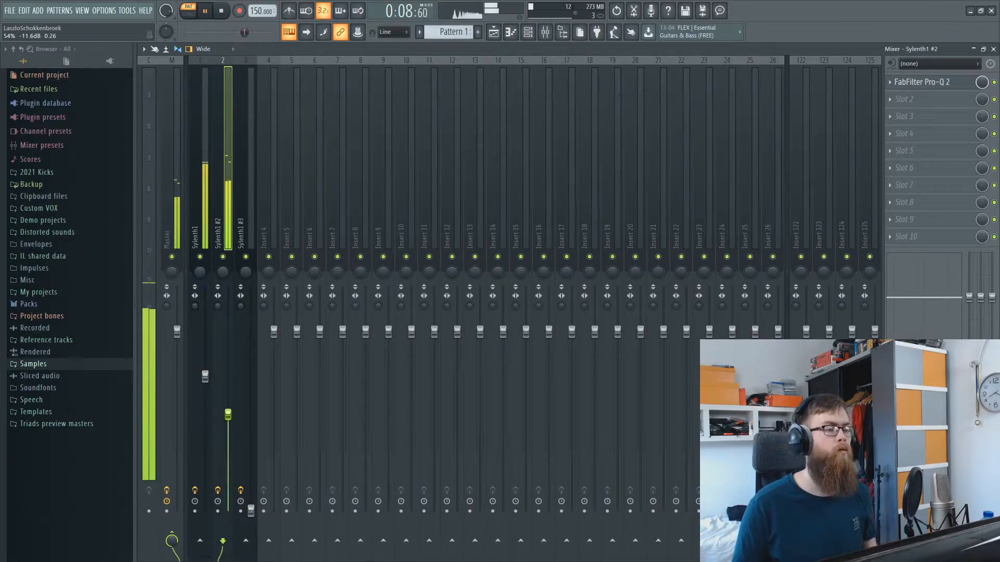
{"action": "left_click_drag", "start_coordinate": [254, 511], "coordinate": [205, 358]}
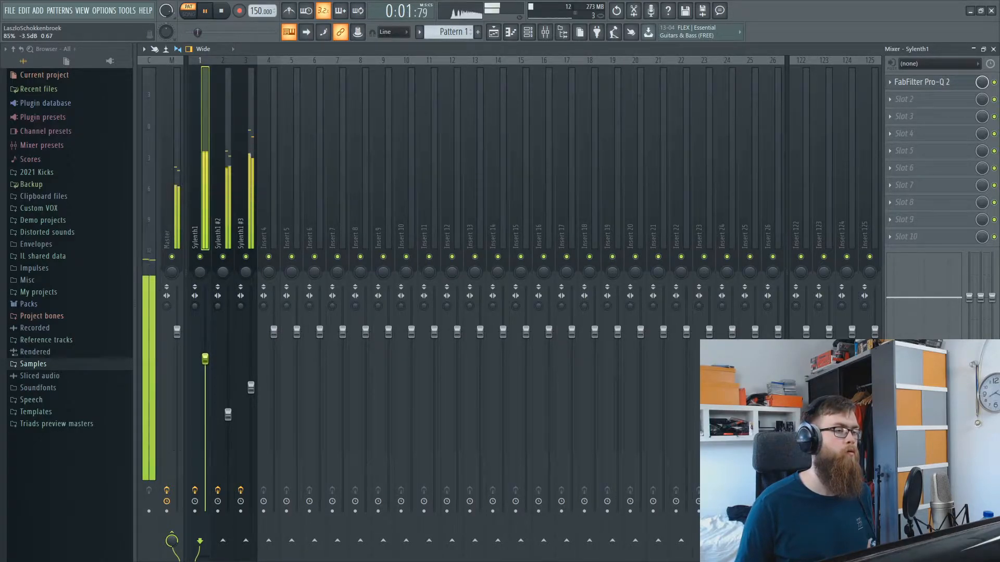
{"action": "left_click_drag", "start_coordinate": [251, 387], "coordinate": [227, 406]}
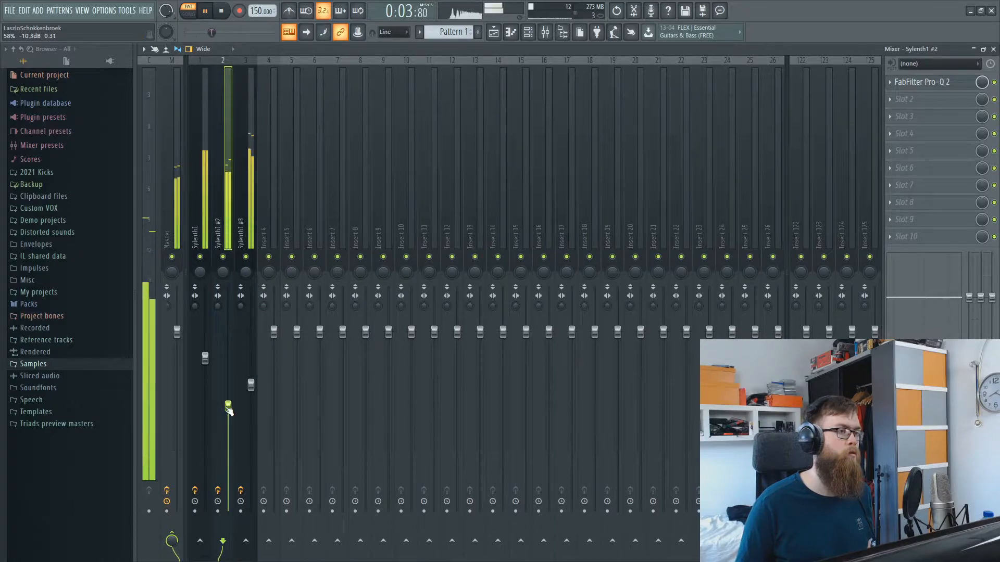
Check the layered lead in mono by merging the master's stereo separation 100%, and reset it.
{"action": "left_click", "coordinate": [167, 306]}
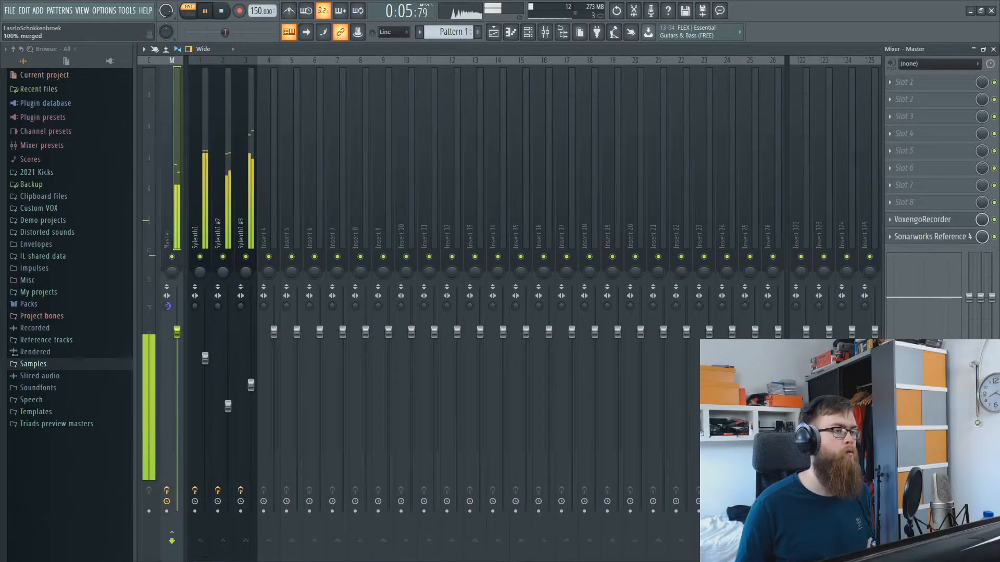
{"action": "right_click", "coordinate": [171, 308]}
{"action": "left_click", "coordinate": [188, 440]}
Trim the Sylenth1 #3 fader to about -7 dB and stop playback after listening to the balance.
{"action": "left_click_drag", "start_coordinate": [251, 385], "coordinate": [251, 386]}
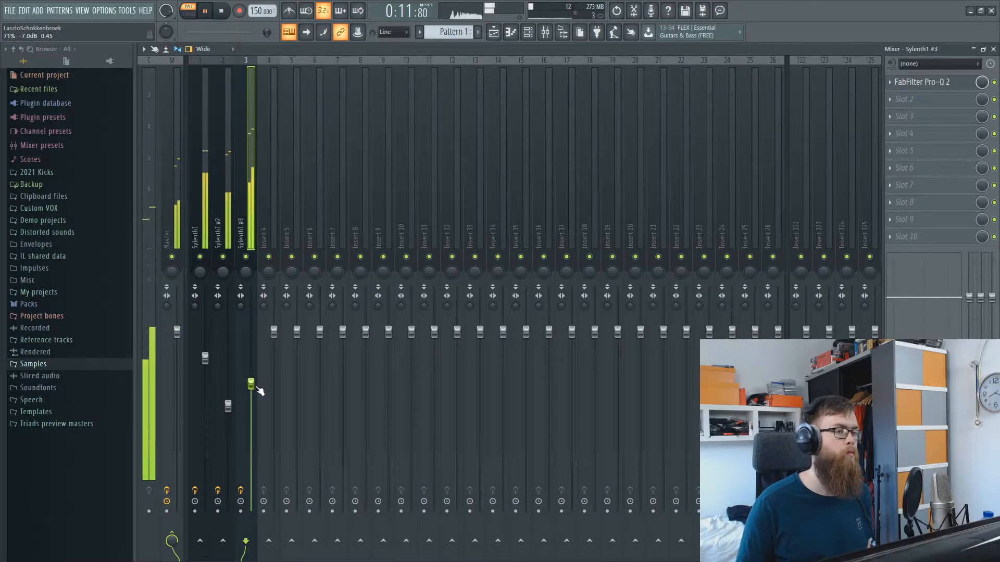
{"action": "left_click", "coordinate": [527, 37]}
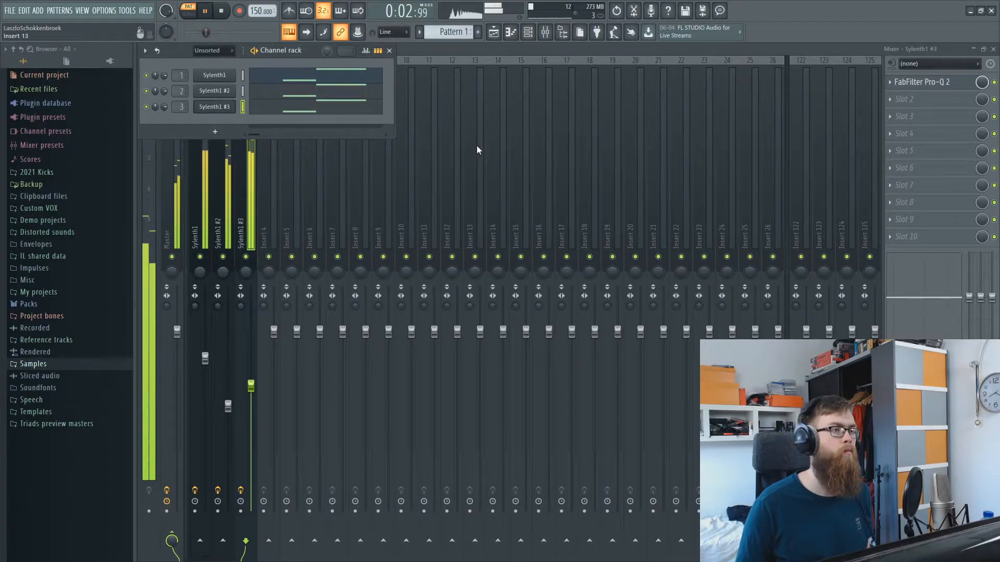
{"action": "key", "text": "space"}
{"action": "left_click", "coordinate": [217, 214]}
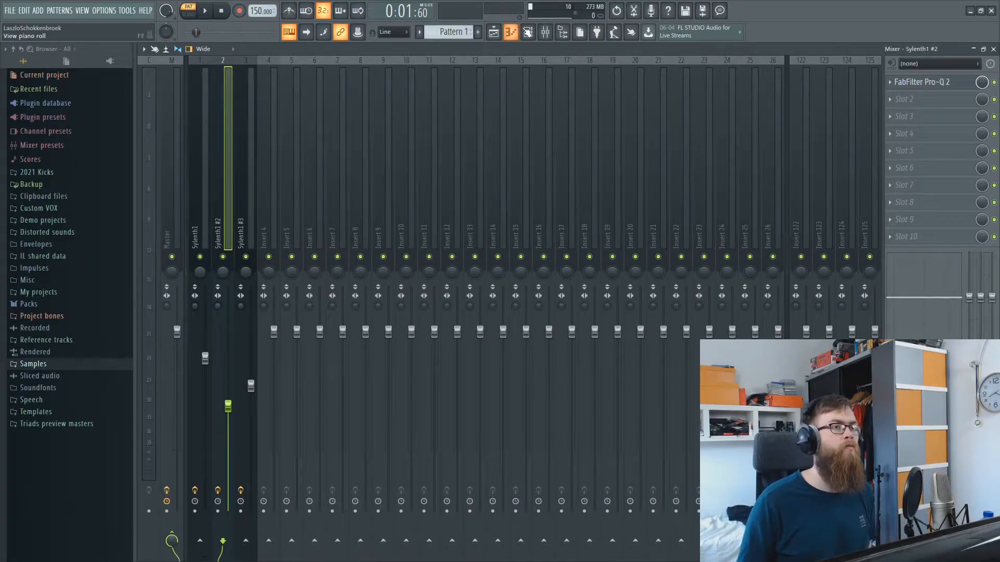
Add a fourth Sylenth1 instance to the channel rack.
{"action": "left_click", "coordinate": [526, 32]}
{"action": "left_click", "coordinate": [38, 10]}
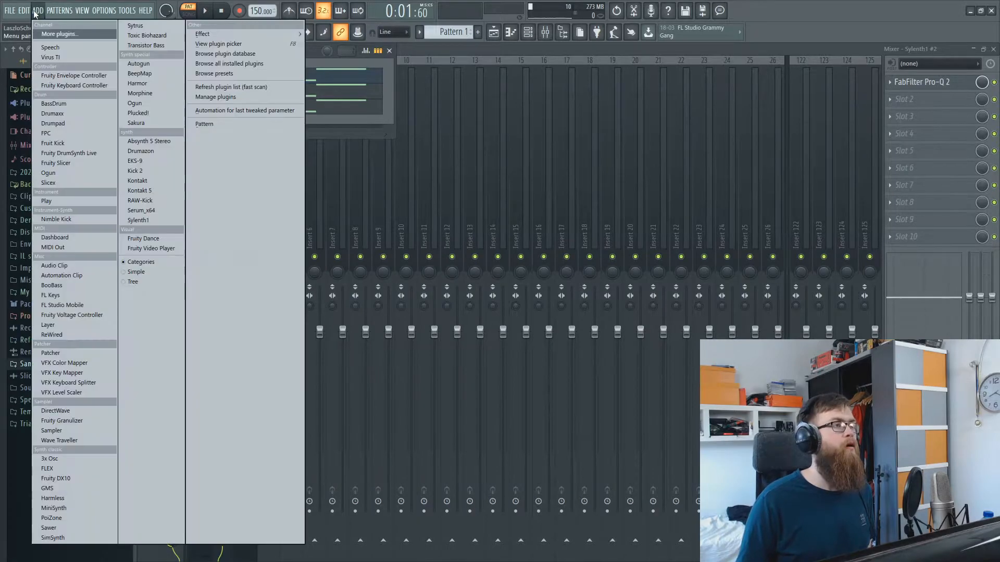
{"action": "left_click", "coordinate": [147, 218]}
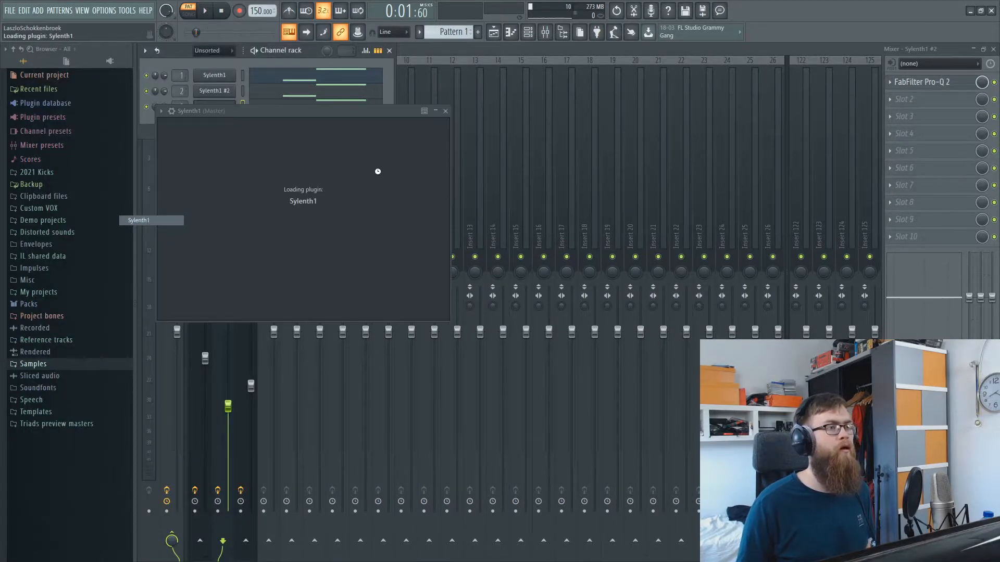
Copy the first Sylenth1 channel's notes into Sylenth1 #4 and solo the new channel.
{"action": "right_click", "coordinate": [226, 82]}
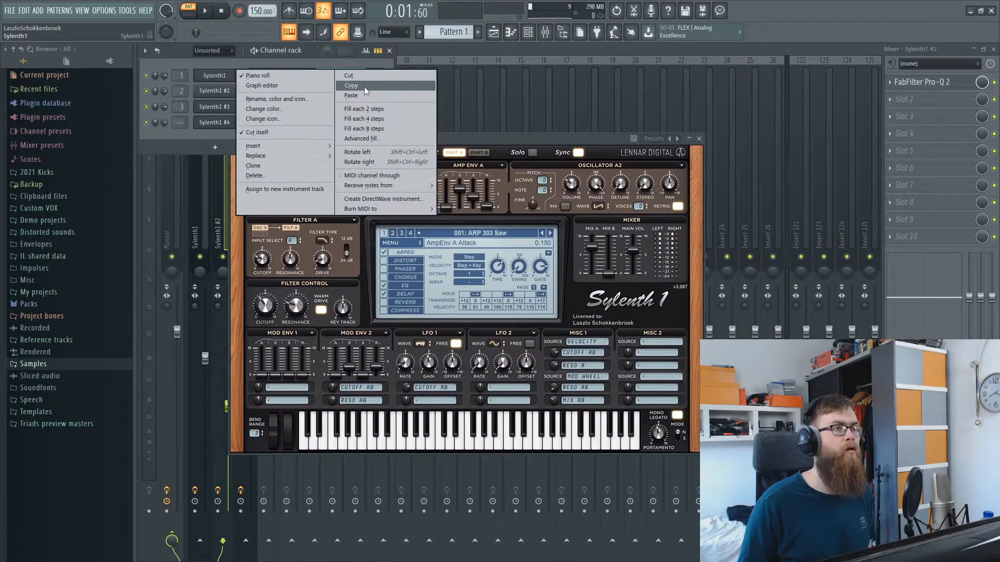
{"action": "right_click", "coordinate": [217, 124]}
{"action": "left_click", "coordinate": [383, 142]}
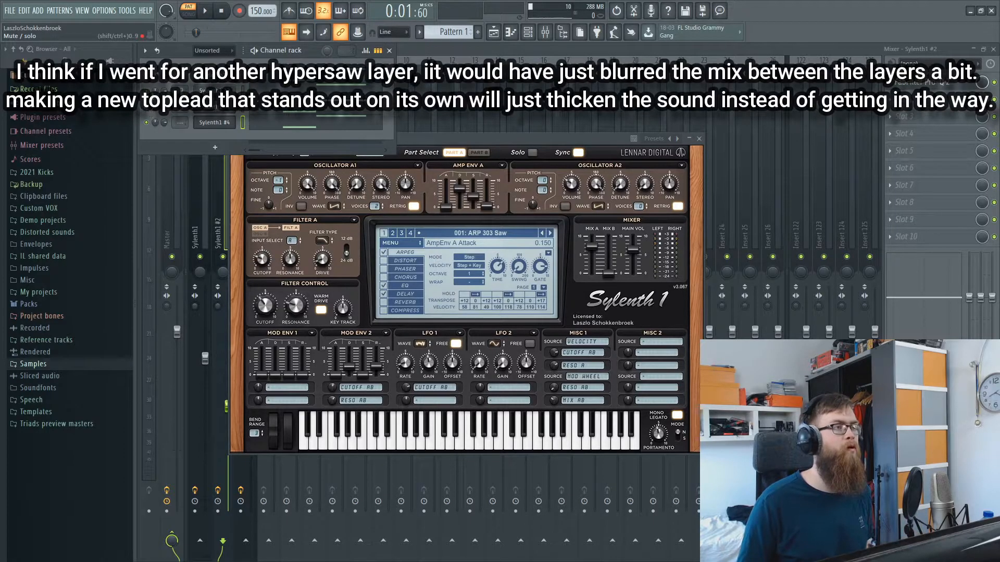
{"action": "left_click", "coordinate": [235, 140]}
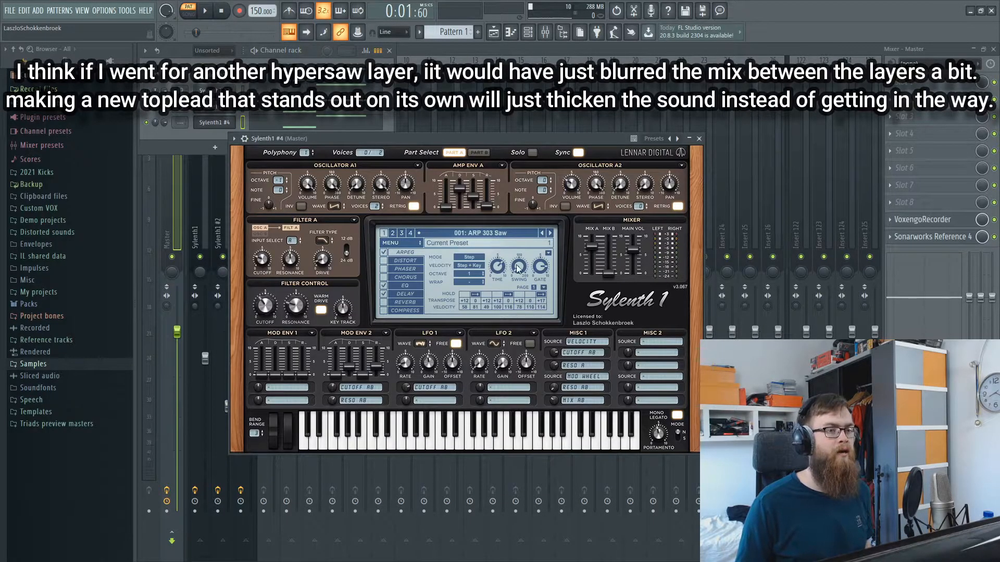
Initialize the Sylenth1 #4 preset and set its portamento time to about 15.8 ms.
{"action": "left_click", "coordinate": [413, 245]}
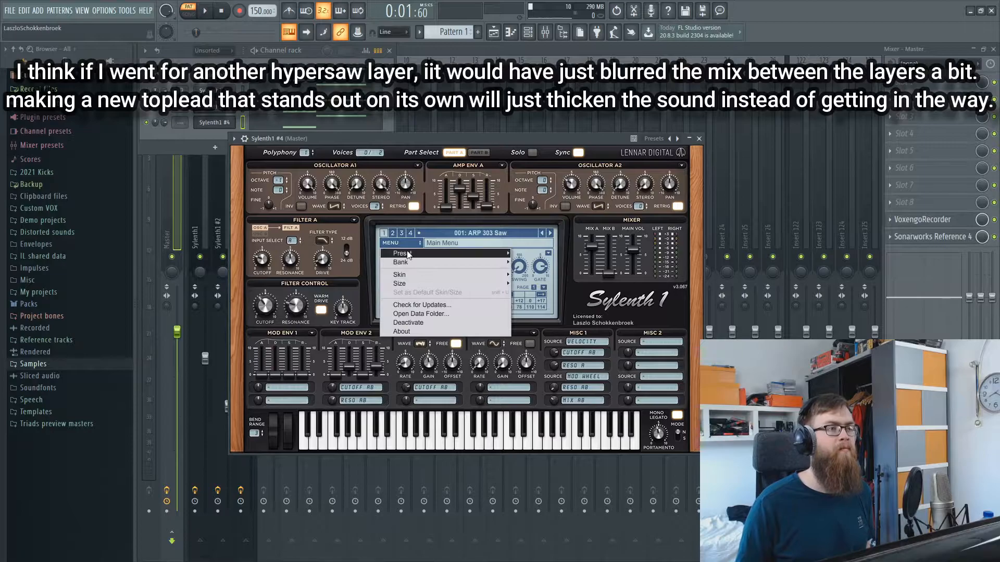
{"action": "mouse_move", "coordinate": [429, 252]}
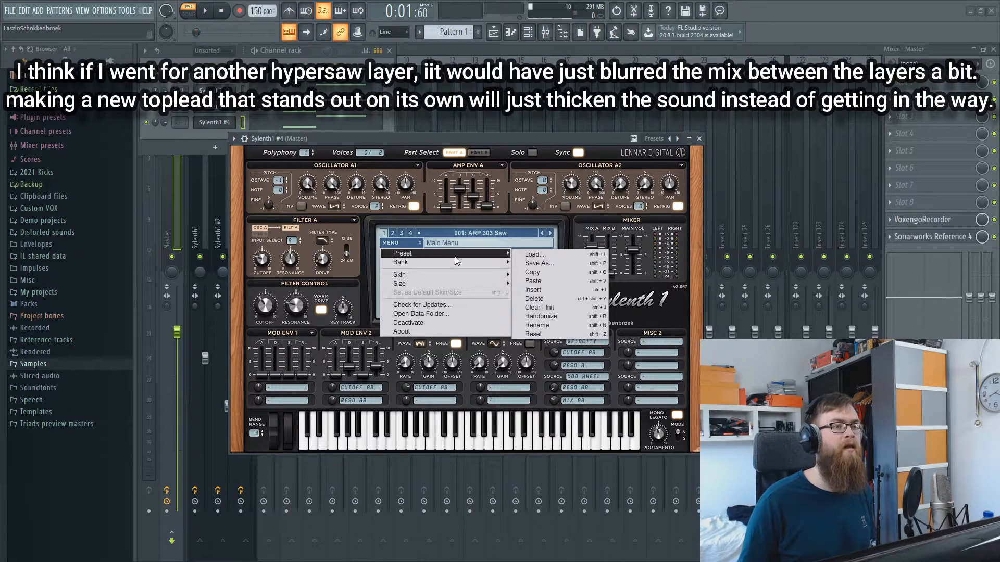
{"action": "left_click", "coordinate": [555, 291]}
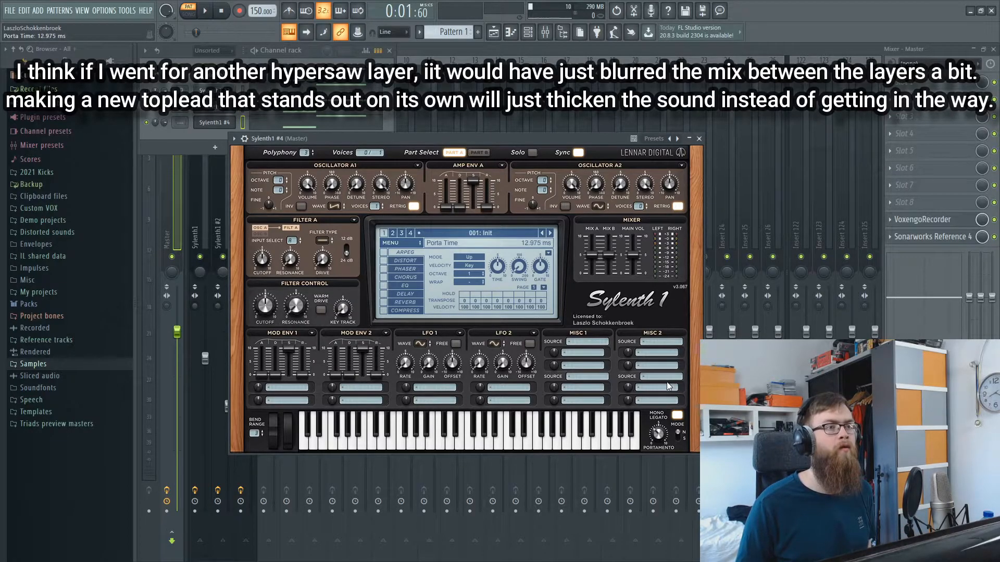
{"action": "left_click_drag", "start_coordinate": [667, 380], "coordinate": [667, 380]}
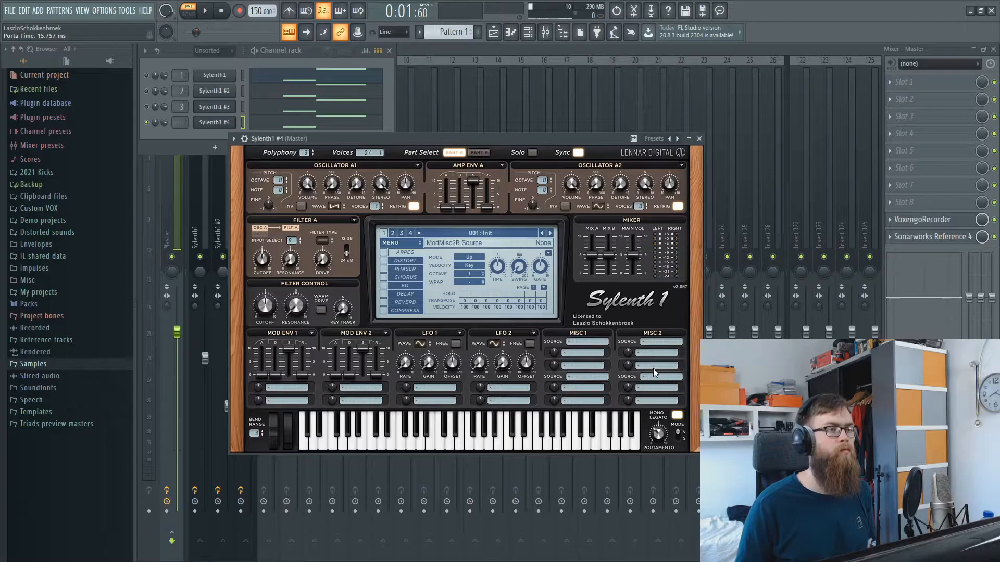
During playback, set the Amp Env A release to about 0.74 and Filter A to bandpass with a raised cutoff.
{"action": "key", "text": "space"}
{"action": "left_click_drag", "start_coordinate": [469, 138], "coordinate": [460, 174]}
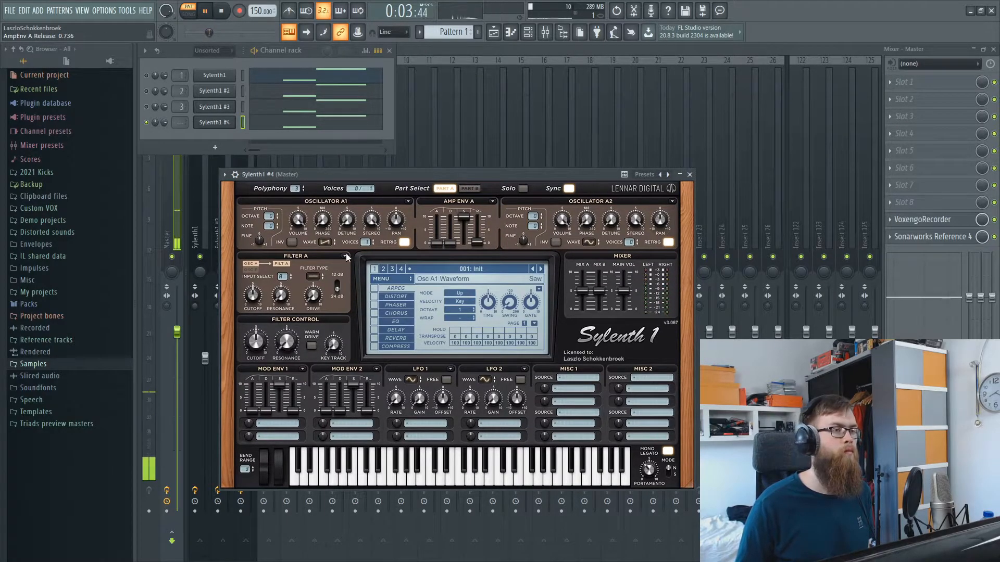
{"action": "left_click", "coordinate": [313, 277]}
{"action": "left_click", "coordinate": [326, 300]}
{"action": "left_click_drag", "start_coordinate": [261, 358], "coordinate": [262, 361]}
Enable Clip distortion with an amount of 9.6 and set the filter control cutoff to about 3.7.
{"action": "left_click", "coordinate": [396, 296]}
{"action": "left_click", "coordinate": [480, 298]}
{"action": "left_click", "coordinate": [483, 323]}
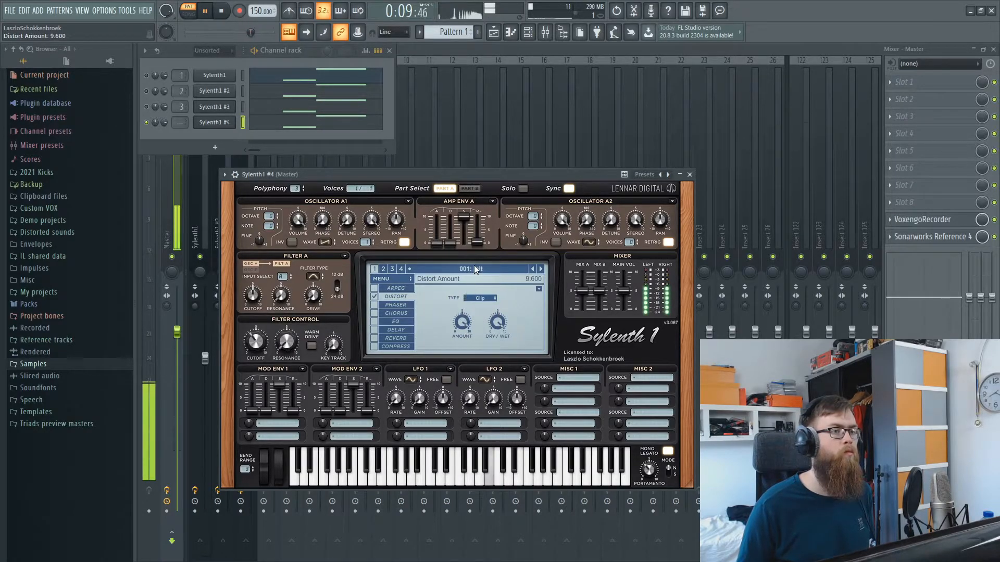
{"action": "left_click_drag", "start_coordinate": [254, 361], "coordinate": [256, 345]}
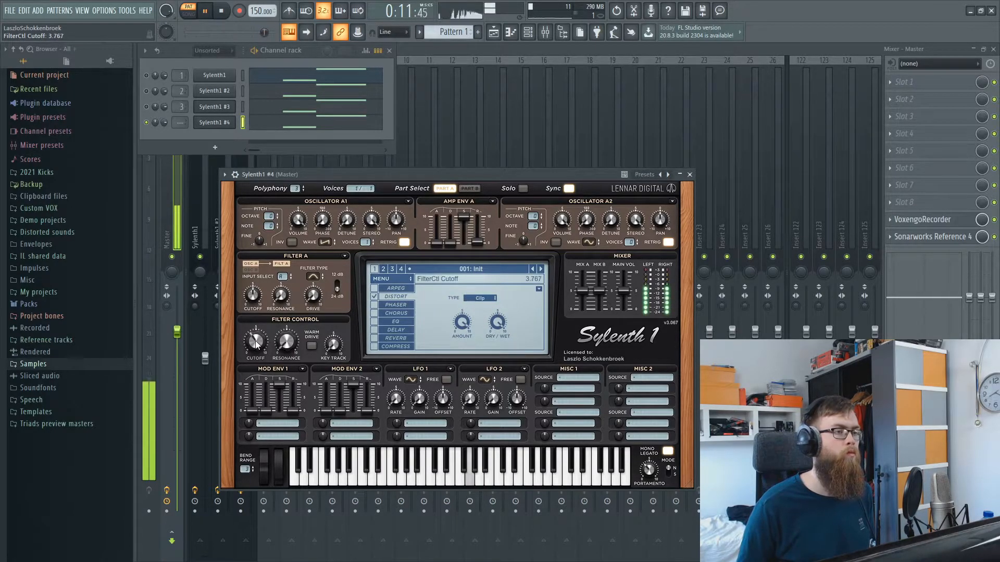
Route Mod Env 1 to Pitch AB, drop its sustain to zero and set its release to about 2.14.
{"action": "left_click", "coordinate": [270, 422]}
{"action": "left_click", "coordinate": [279, 379]}
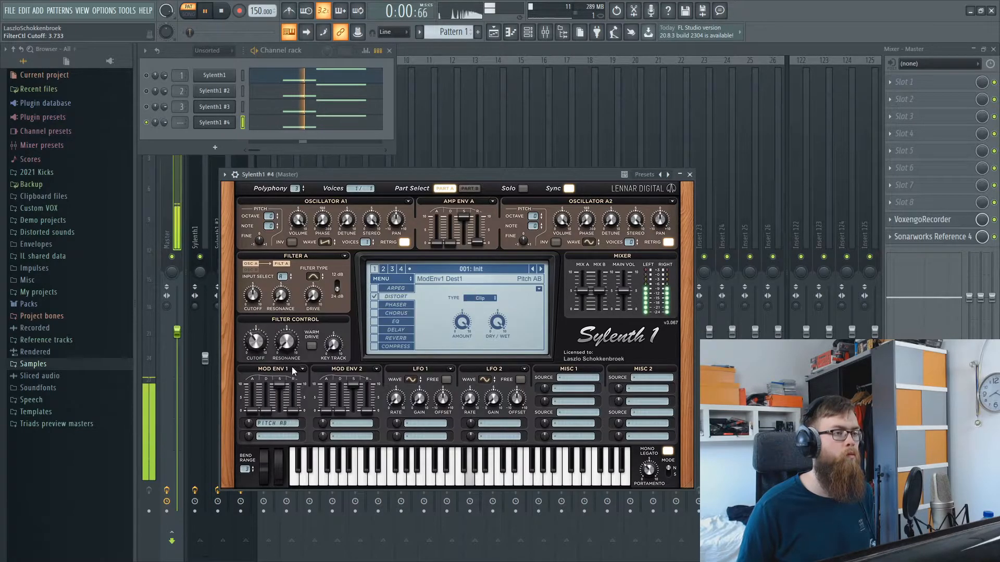
{"action": "left_click_drag", "start_coordinate": [280, 386], "coordinate": [270, 518]}
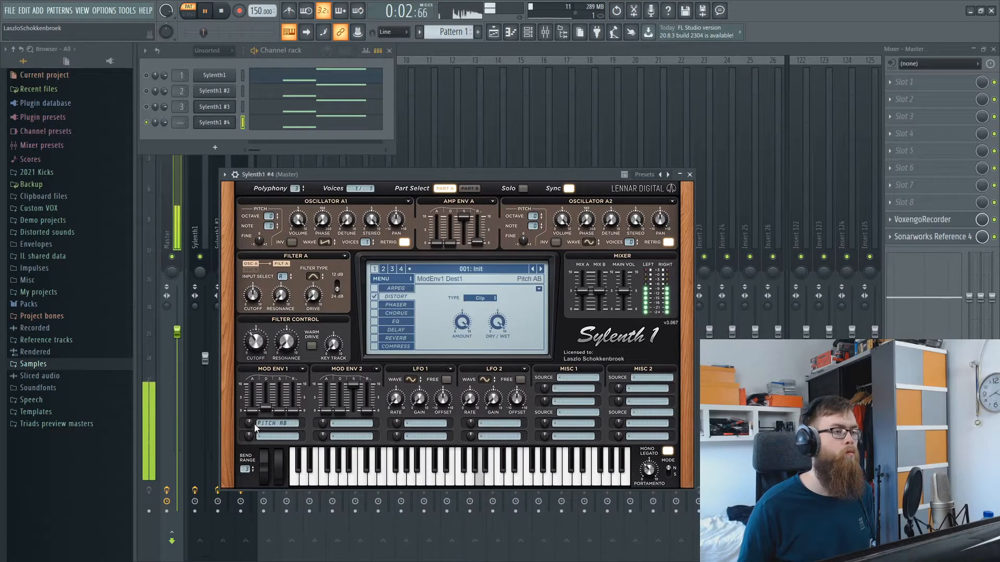
{"action": "left_click_drag", "start_coordinate": [300, 410], "coordinate": [302, 400]}
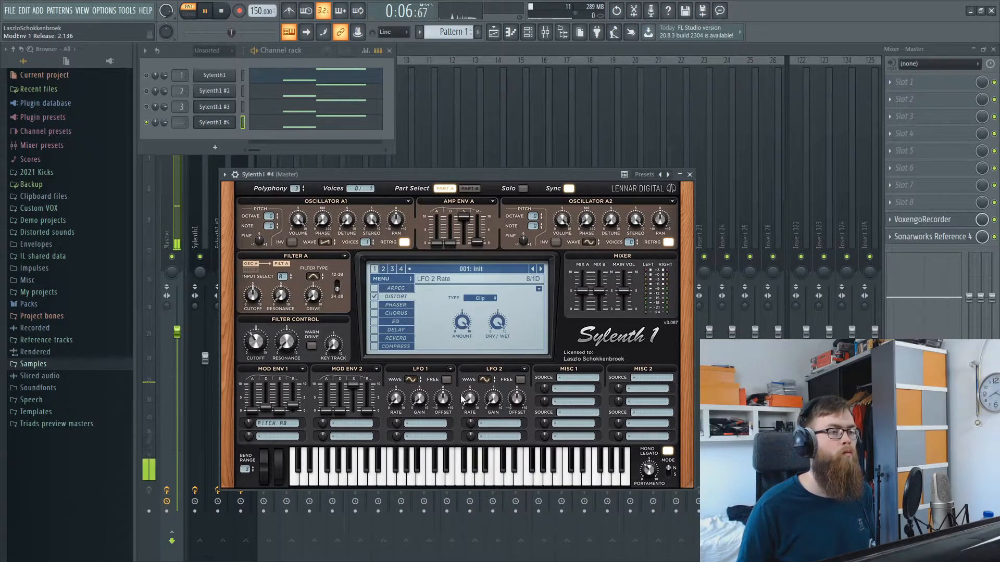
Route LFO 1 to Pitch A and B at a 1/64D rate, then adjust its gain and modulation depth.
{"action": "left_click", "coordinate": [424, 422]}
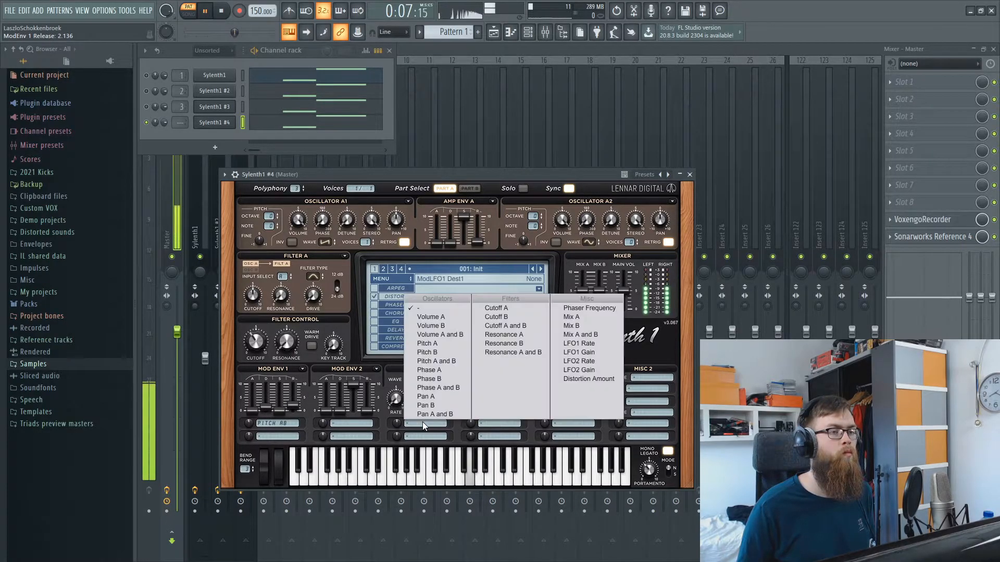
{"action": "left_click", "coordinate": [441, 361]}
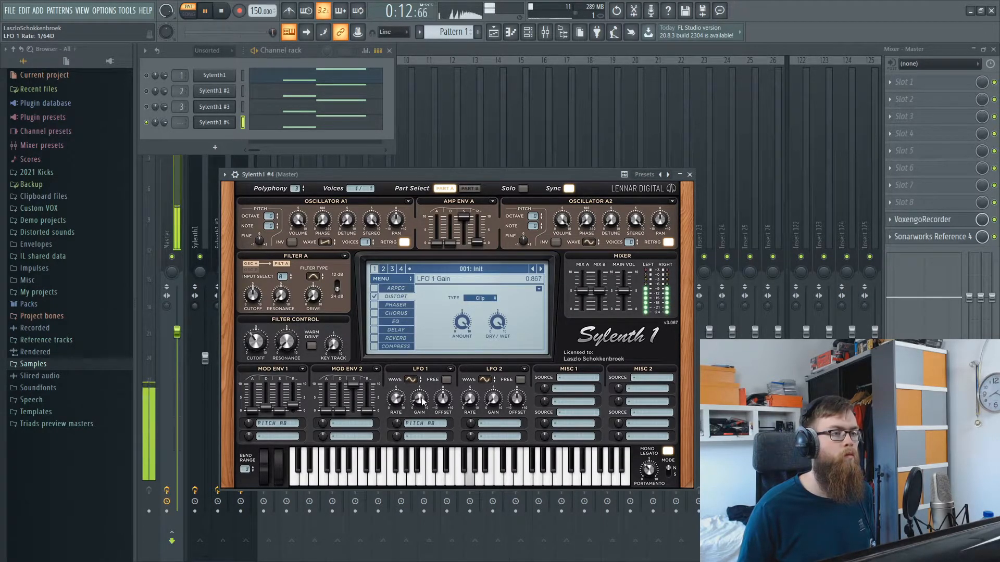
{"action": "left_click", "coordinate": [406, 423]}
{"action": "left_click_drag", "start_coordinate": [399, 426], "coordinate": [400, 423]}
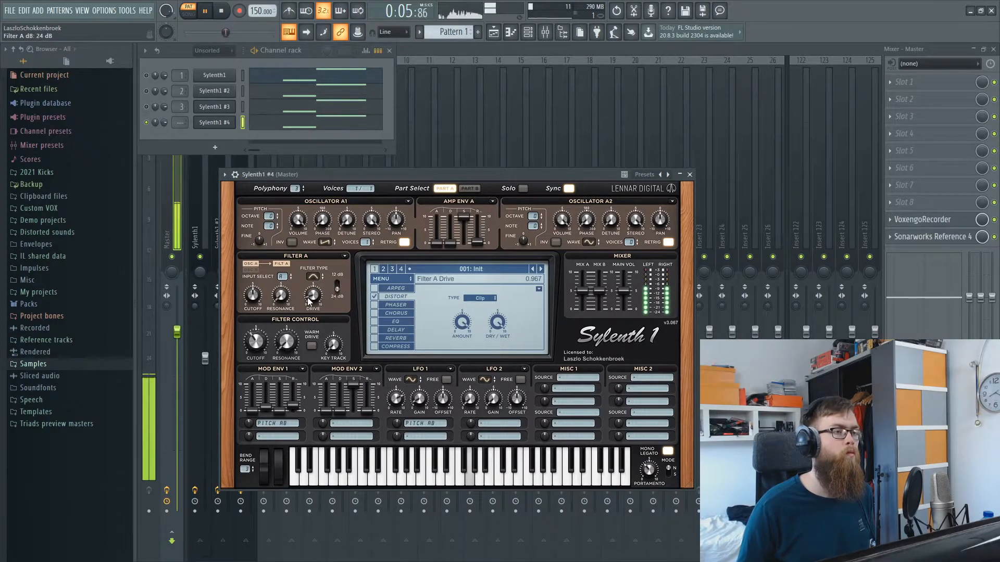
Set the Filter A slope to 24 dB, adjust its drive during playback and stop the playback.
{"action": "left_click_drag", "start_coordinate": [314, 299], "coordinate": [314, 303]}
{"action": "left_click_drag", "start_coordinate": [298, 356], "coordinate": [306, 302]}
{"action": "key", "text": "space"}
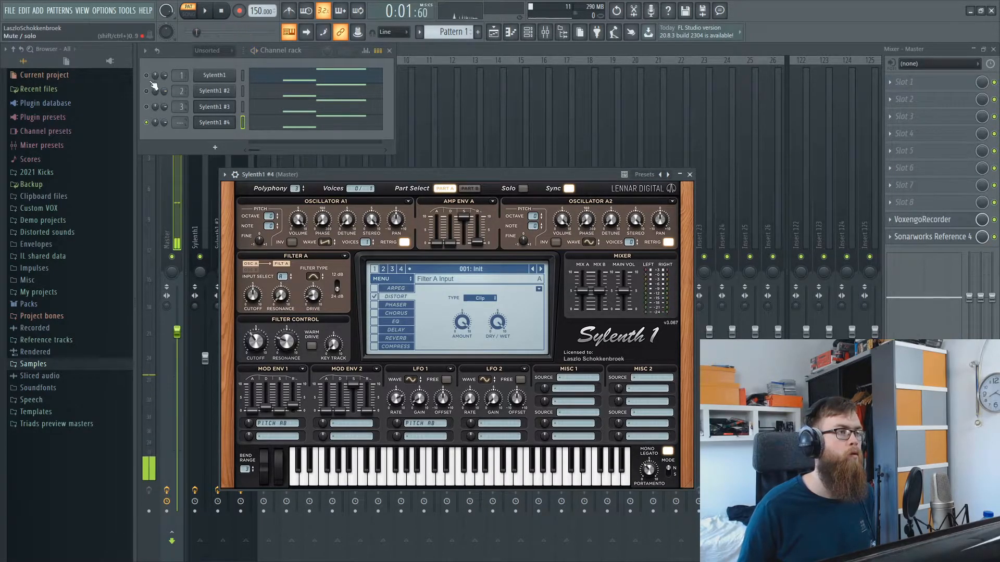
Assign Sylenth1 #4 to mixer track 4, lower that track's fader and load FabFilter Pro-Q 2 in its first effect slot.
{"action": "left_click", "coordinate": [235, 175]}
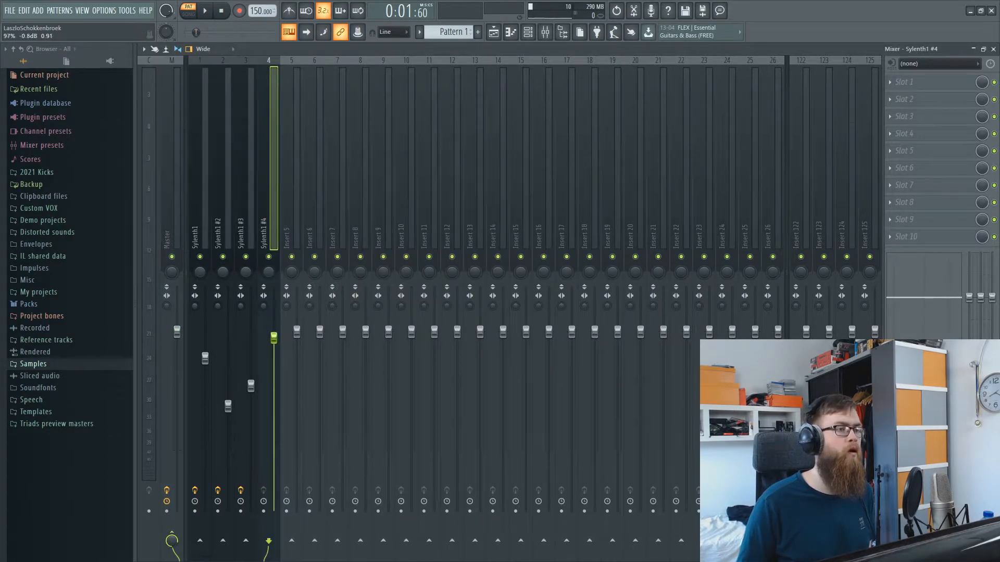
{"action": "left_click", "coordinate": [957, 98]}
{"action": "left_click", "coordinate": [770, 277]}
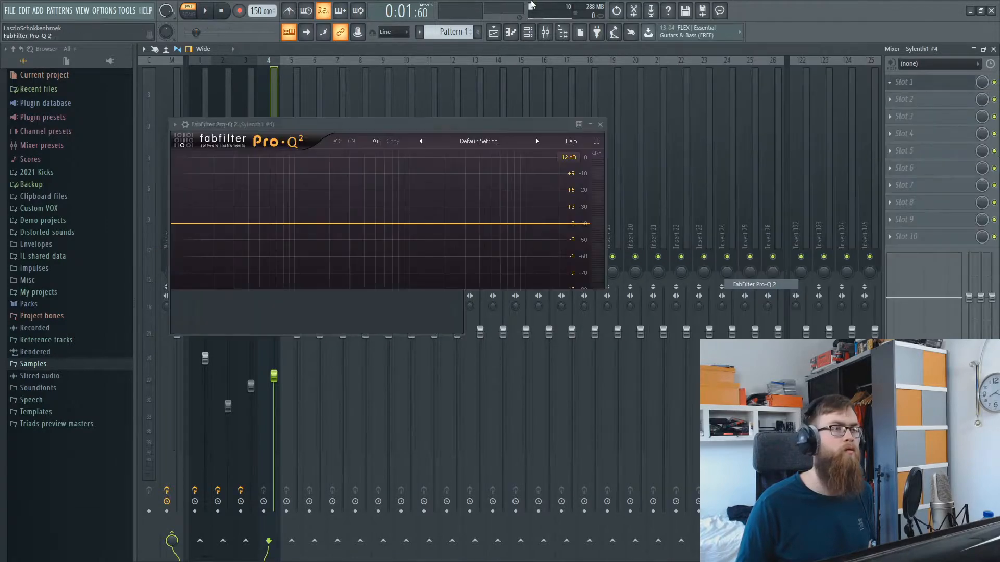
{"action": "left_click", "coordinate": [527, 33]}
{"action": "left_click_drag", "start_coordinate": [432, 118], "coordinate": [486, 129]}
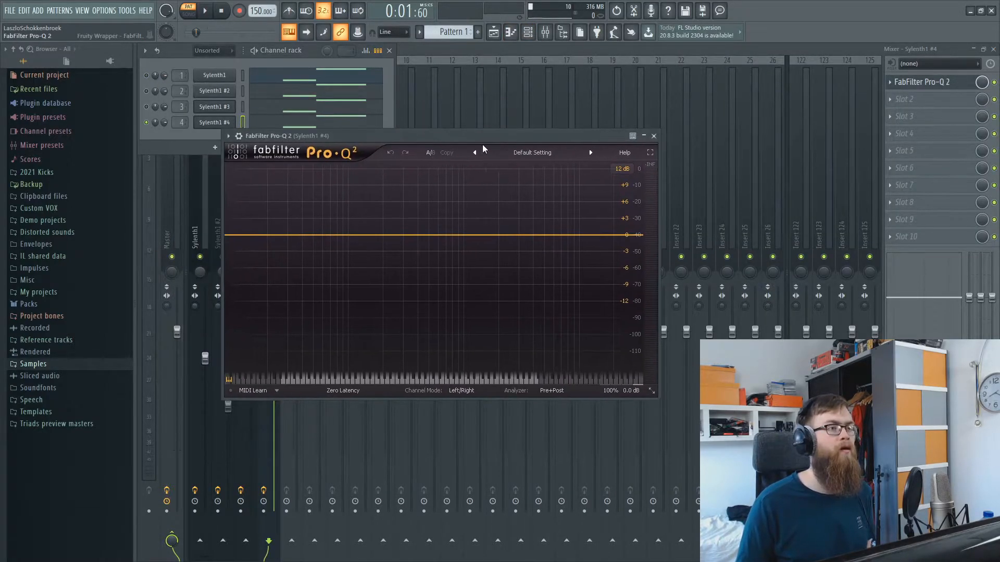
During playback, add a 24 dB/oct low cut at about 153 Hz and a slight high-frequency boost to the Sylenth1 #4 EQ.
{"action": "mouse_move", "coordinate": [380, 236]}
{"action": "left_mouse_down"}
{"action": "mouse_move", "coordinate": [380, 252]}
{"action": "mouse_move", "coordinate": [392, 232]}
{"action": "mouse_move", "coordinate": [388, 240]}
{"action": "left_mouse_up"}
{"action": "left_click", "coordinate": [287, 340]}
{"action": "left_click", "coordinate": [290, 372]}
{"action": "key", "text": "space"}
{"action": "scroll", "coordinate": [388, 240], "scroll_direction": "down", "scroll_amount": 1}
{"action": "left_click_drag", "start_coordinate": [558, 234], "coordinate": [575, 230]}
{"action": "left_click_drag", "start_coordinate": [388, 240], "coordinate": [370, 238]}
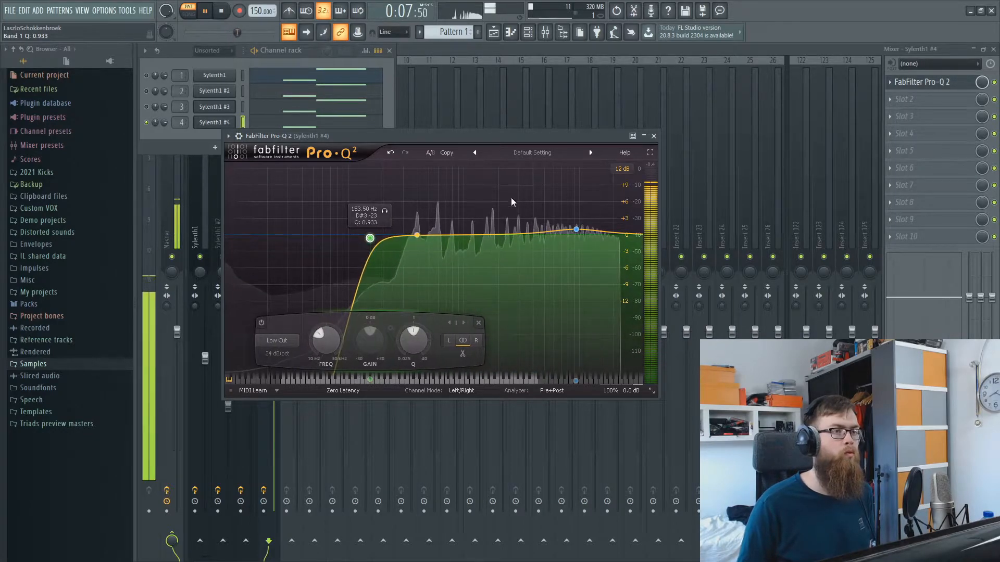
{"action": "left_click", "coordinate": [654, 135]}
Unmute the first Sylenth1 channel and lower the Sylenth1 #4 mixer fader to balance the two layers during playback.
{"action": "left_click", "coordinate": [553, 62]}
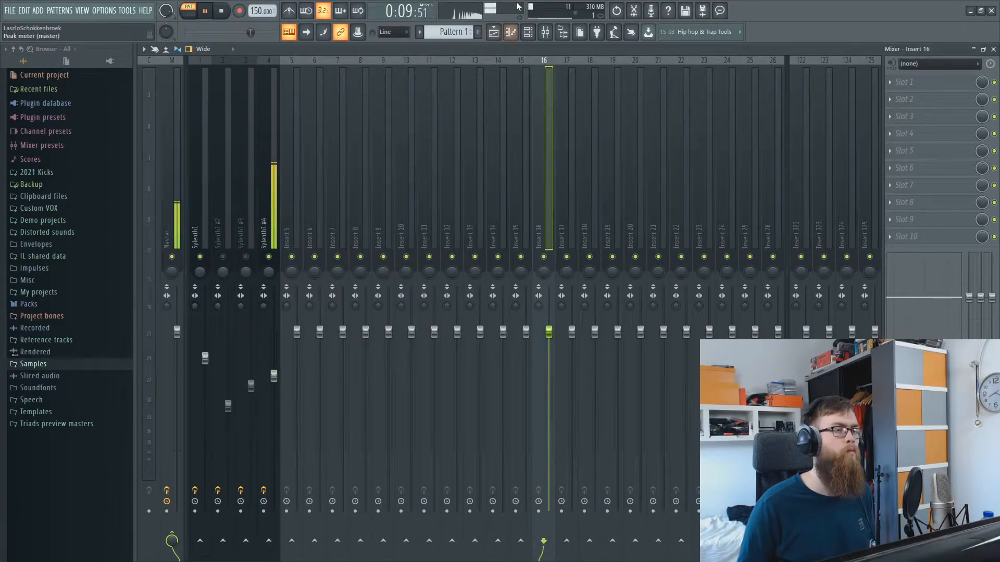
{"action": "key", "text": "space"}
{"action": "left_click", "coordinate": [533, 37]}
{"action": "key", "text": "space"}
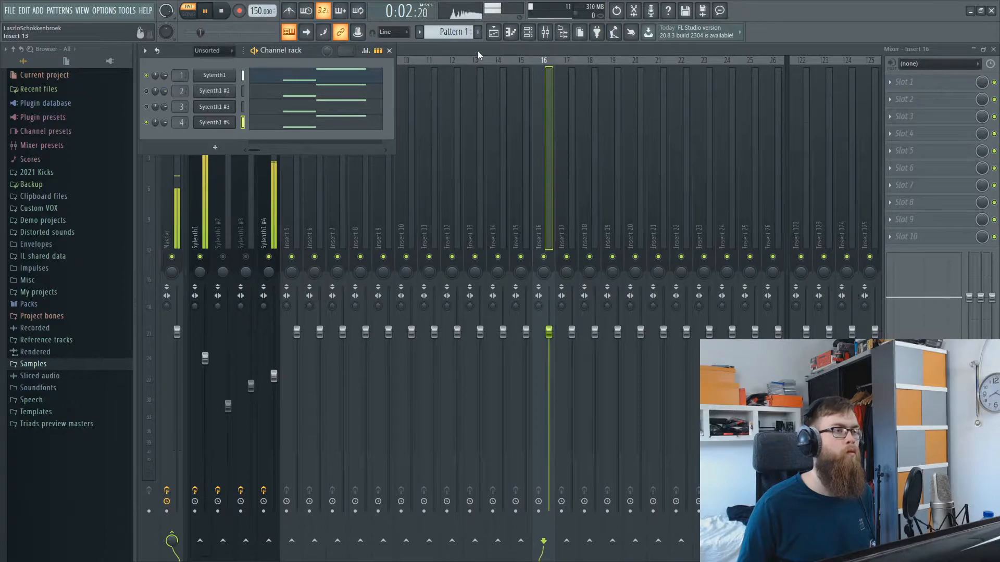
{"action": "key", "text": "F6"}
{"action": "left_click_drag", "start_coordinate": [274, 374], "coordinate": [278, 401]}
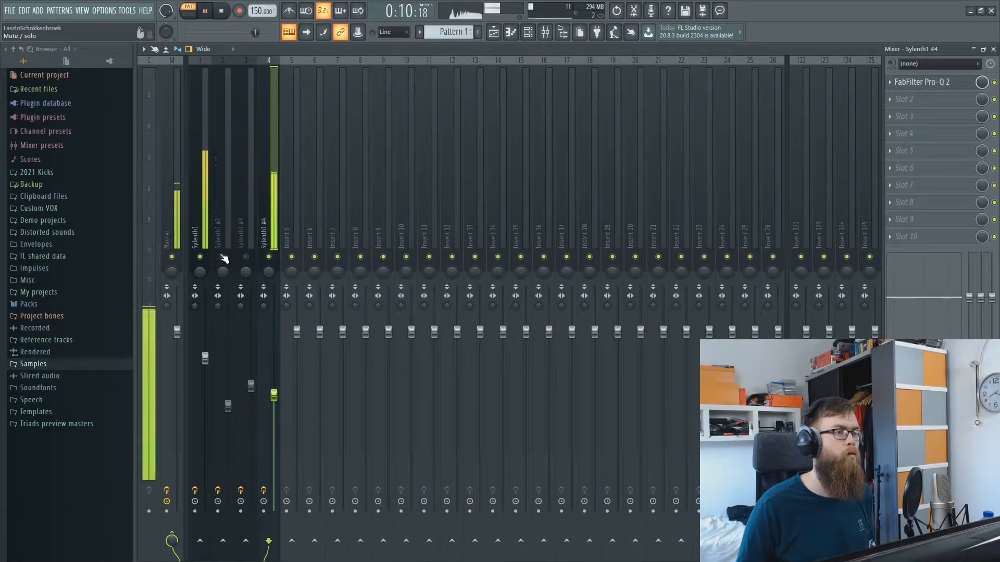
Compare the mix with Sylenth1 #4 muted and unmuted, trim its fader slightly and unmute mixer tracks Sylenth1 #2 and #3.
{"action": "left_click", "coordinate": [269, 256]}
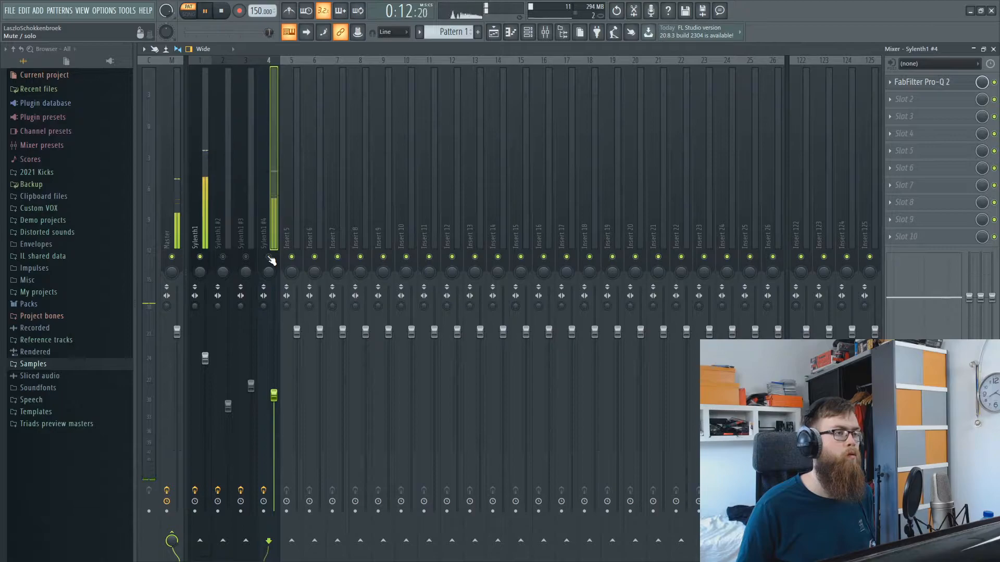
{"action": "left_click", "coordinate": [268, 257]}
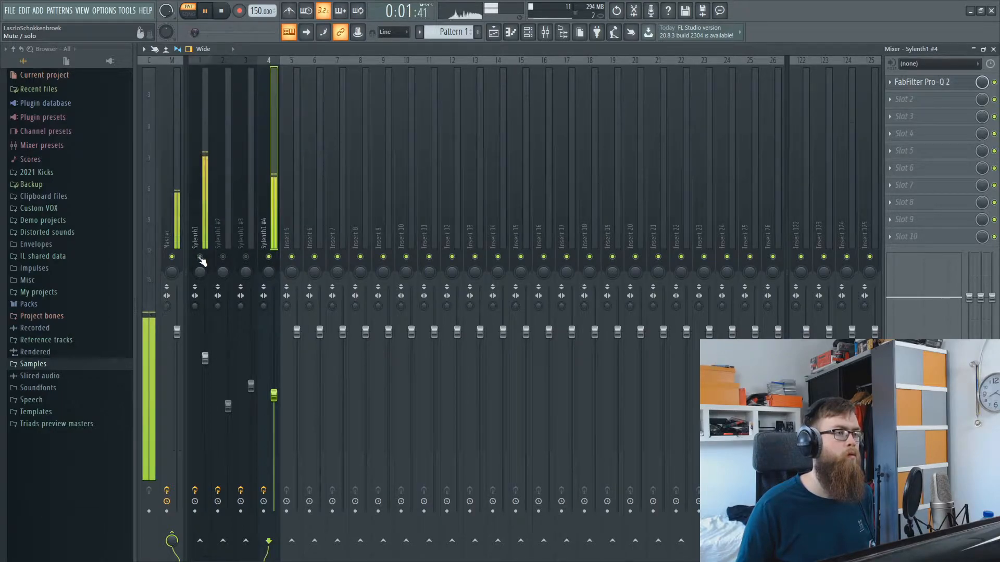
{"action": "left_click", "coordinate": [167, 305]}
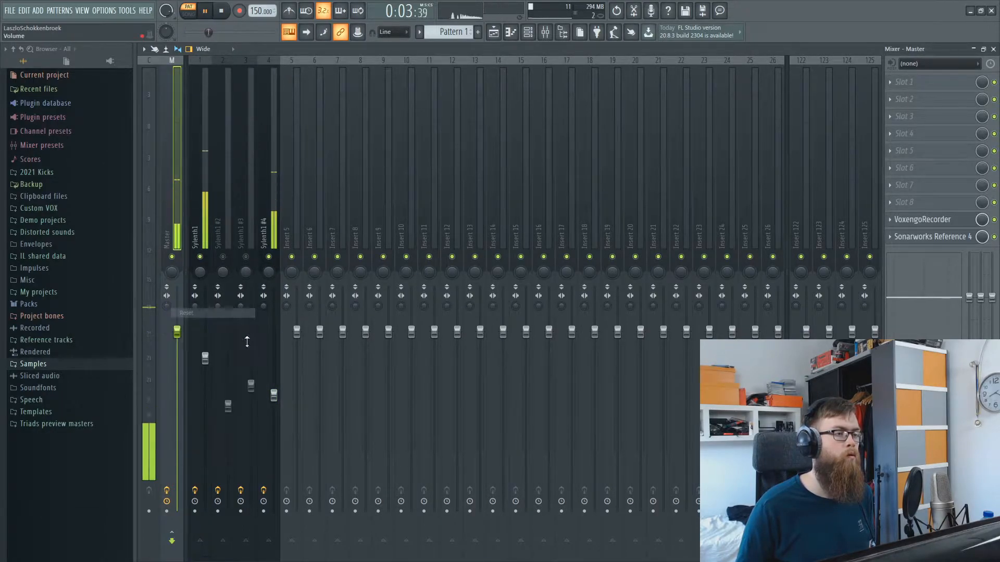
{"action": "left_click", "coordinate": [274, 396]}
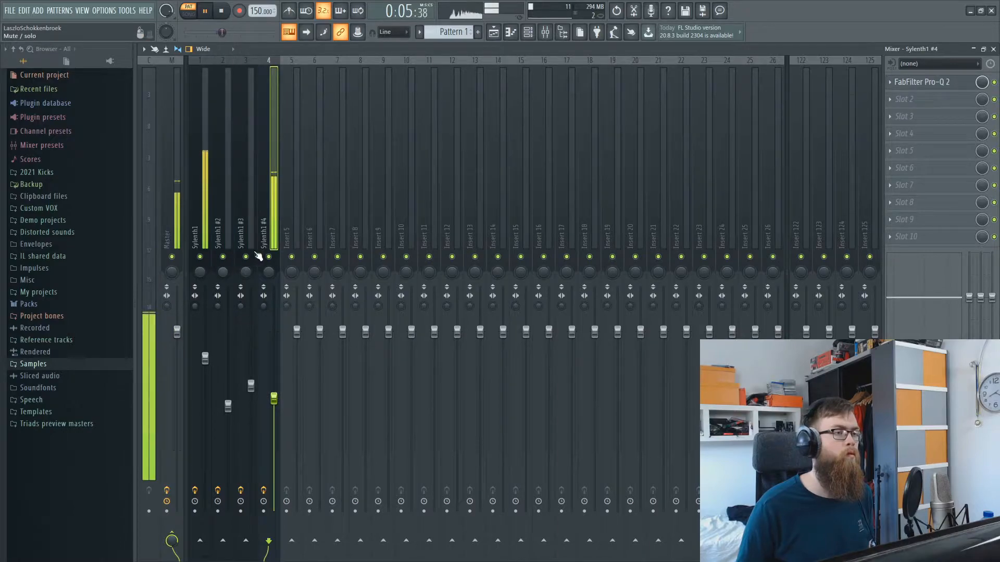
Stop playback, enable all four Sylenth1 channels and pull the faders of mixer tracks 1 to 4 down to zero together.
{"action": "left_click", "coordinate": [527, 32]}
{"action": "key", "text": "space"}
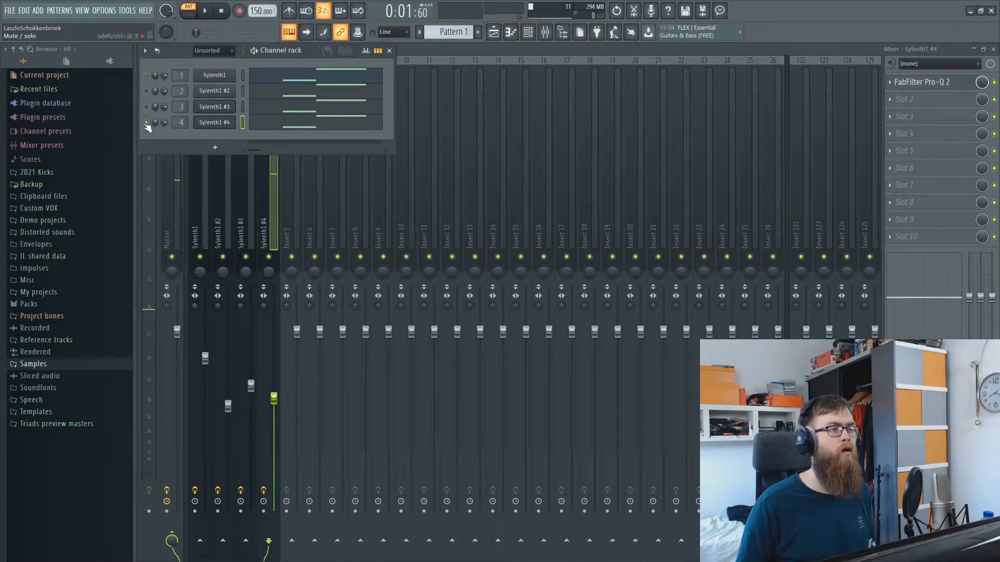
{"action": "left_click", "coordinate": [389, 50]}
{"action": "left_click", "coordinate": [198, 189], "text": "ctrl"}
{"action": "left_click", "coordinate": [251, 220], "text": "shift"}
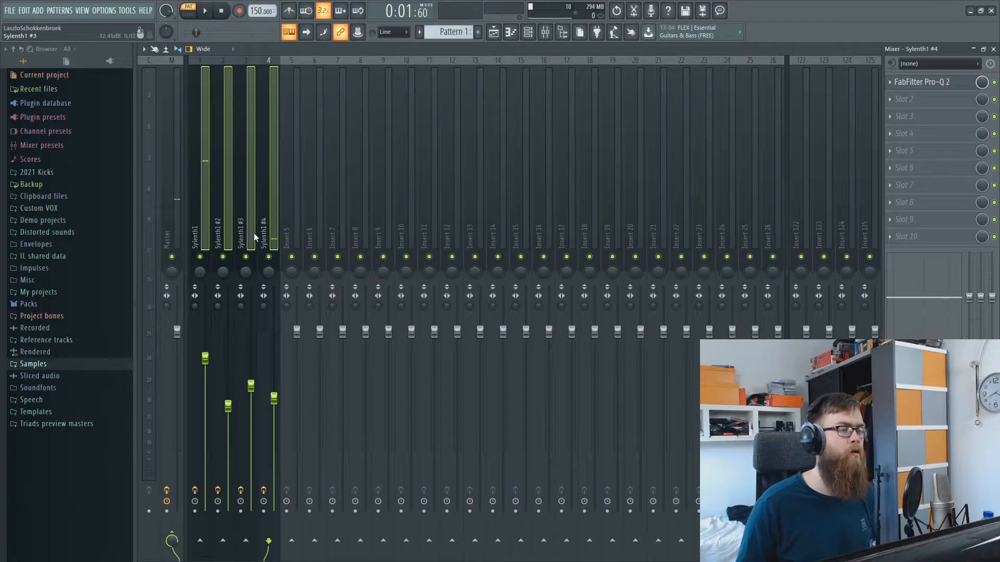
{"action": "left_click_drag", "start_coordinate": [274, 395], "coordinate": [274, 511]}
{"action": "left_click", "coordinate": [204, 229]}
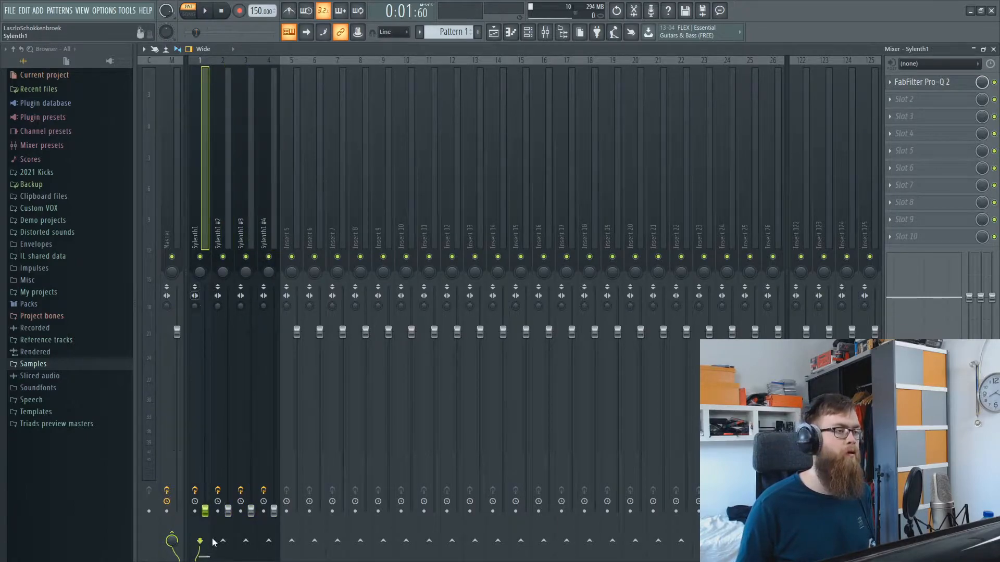
During playback, bring the four Sylenth1 faders back up one after another, keeping #2, #3 and #4 below the first layer.
{"action": "left_click_drag", "start_coordinate": [205, 404], "coordinate": [205, 372]}
{"action": "key", "text": "space"}
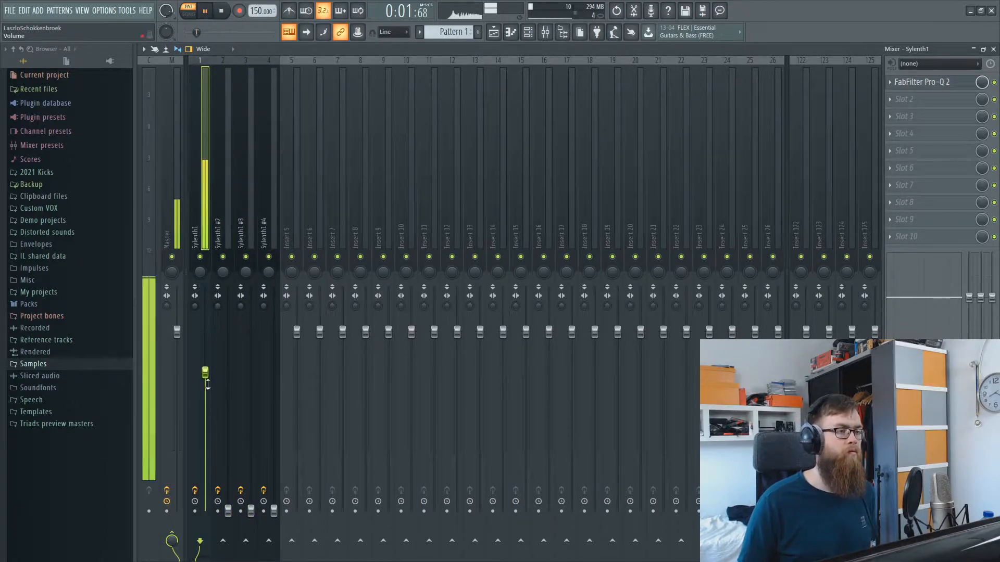
{"action": "left_click_drag", "start_coordinate": [228, 500], "coordinate": [228, 429]}
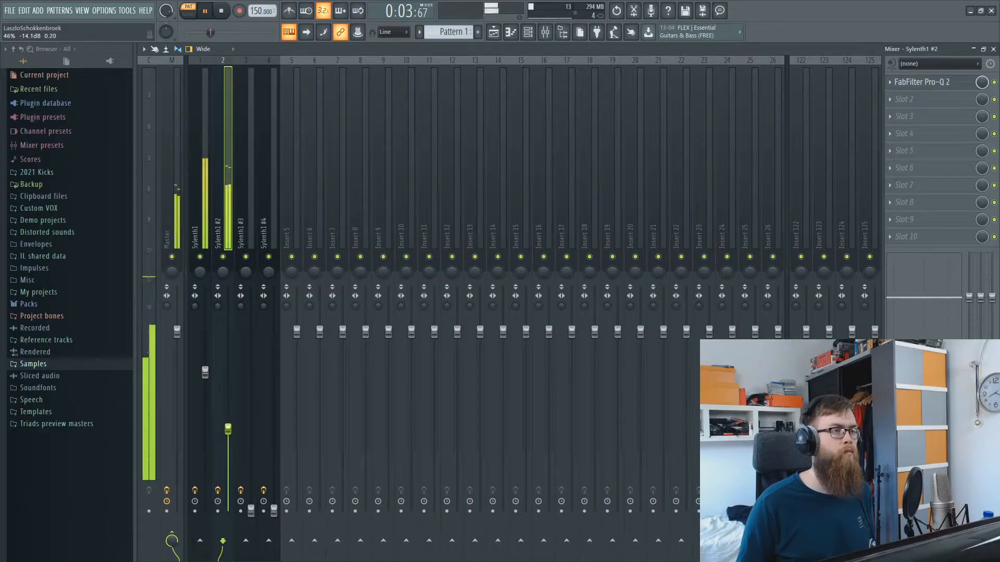
{"action": "left_click_drag", "start_coordinate": [251, 511], "coordinate": [251, 409]}
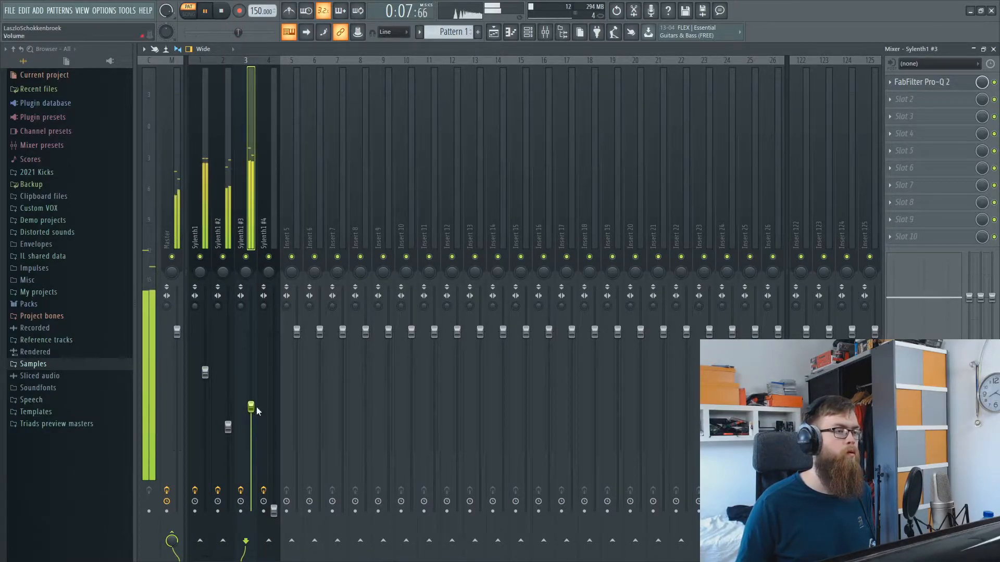
{"action": "left_click_drag", "start_coordinate": [274, 511], "coordinate": [274, 453]}
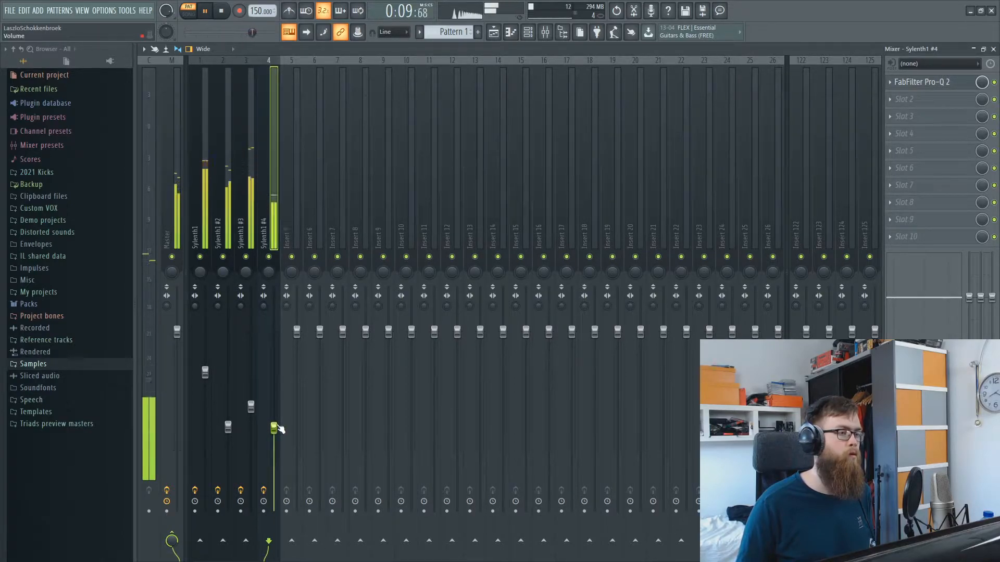
Raise the Sylenth1 #2 and #3 faders slightly and set the Sylenth1 #4 fader to about -14.4 dB.
{"action": "left_click_drag", "start_coordinate": [228, 427], "coordinate": [251, 387]}
{"action": "left_click_drag", "start_coordinate": [274, 428], "coordinate": [274, 431]}
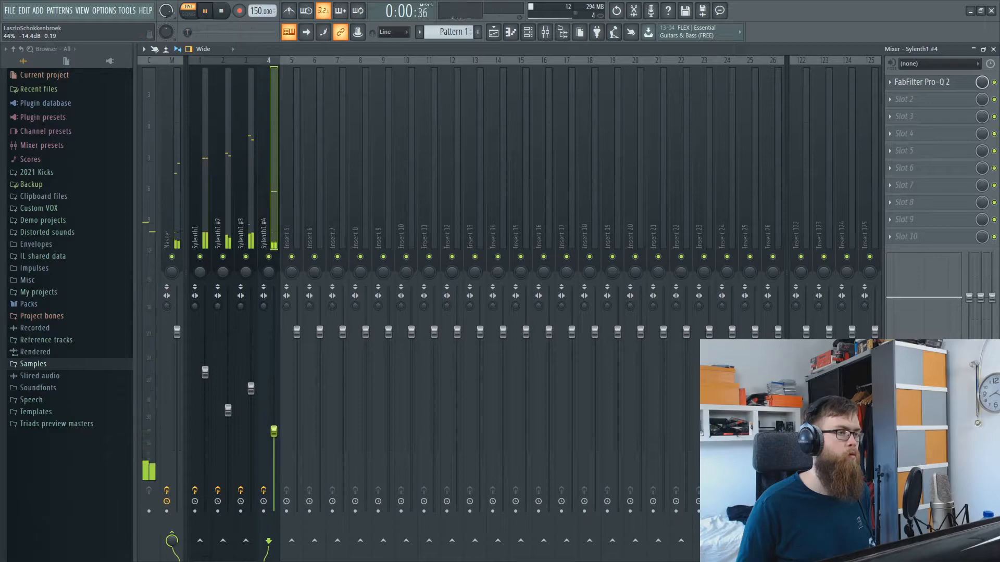
{"action": "left_click", "coordinate": [228, 412]}
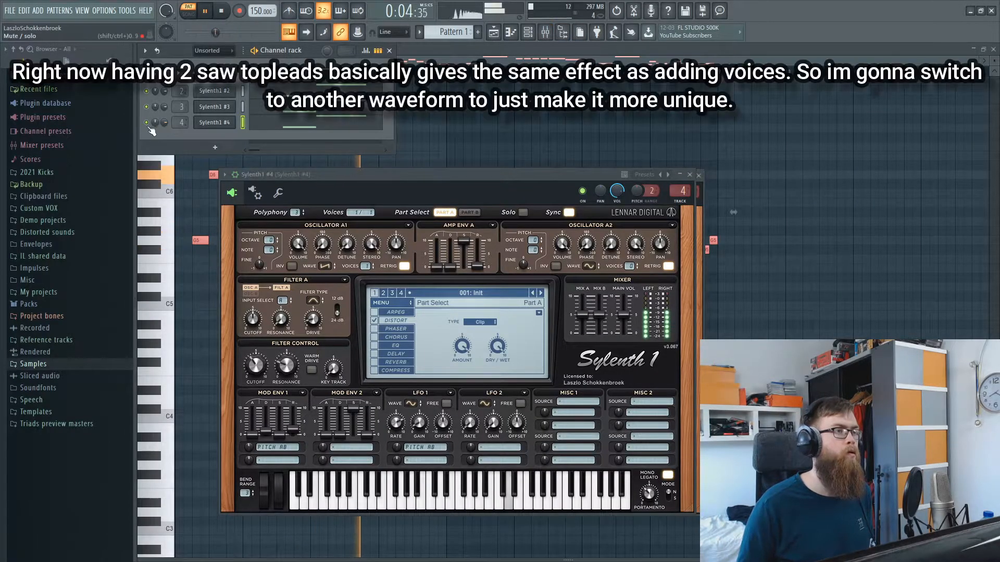
Change the Oscillator A1 waveform of Sylenth1 #4 to Triangle and audition it.
{"action": "key", "text": "space"}
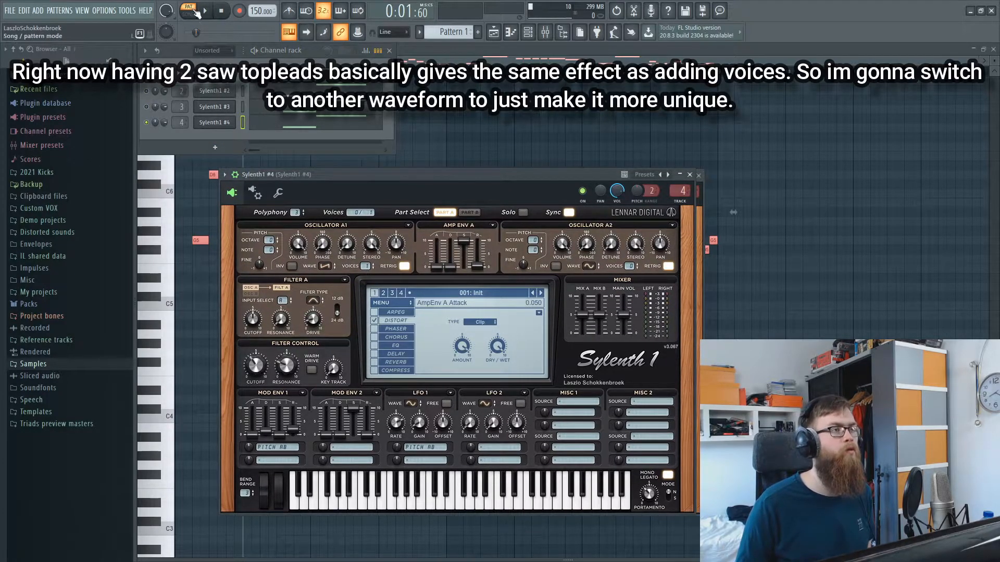
{"action": "key", "text": "F12"}
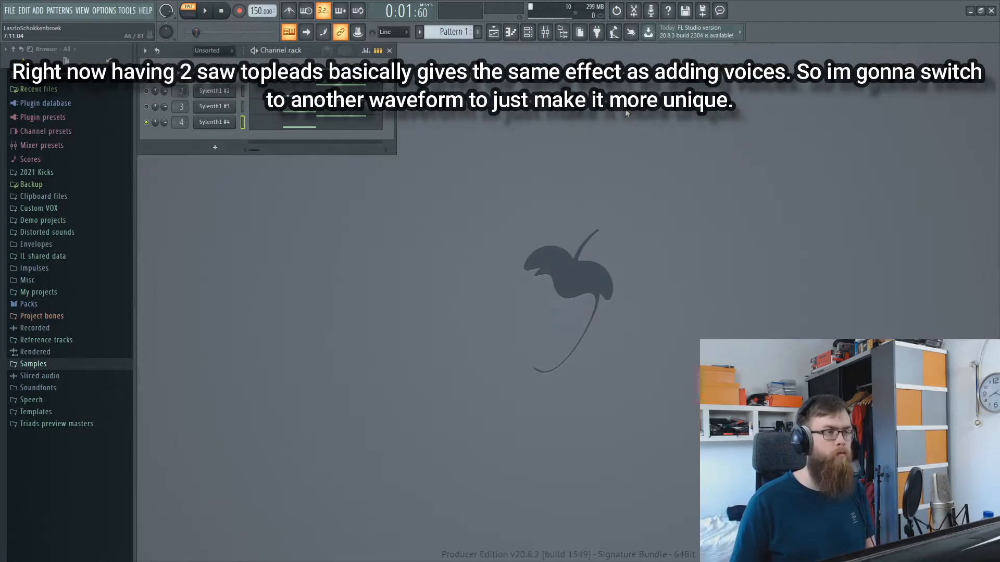
{"action": "left_click", "coordinate": [214, 122]}
{"action": "key", "text": "space"}
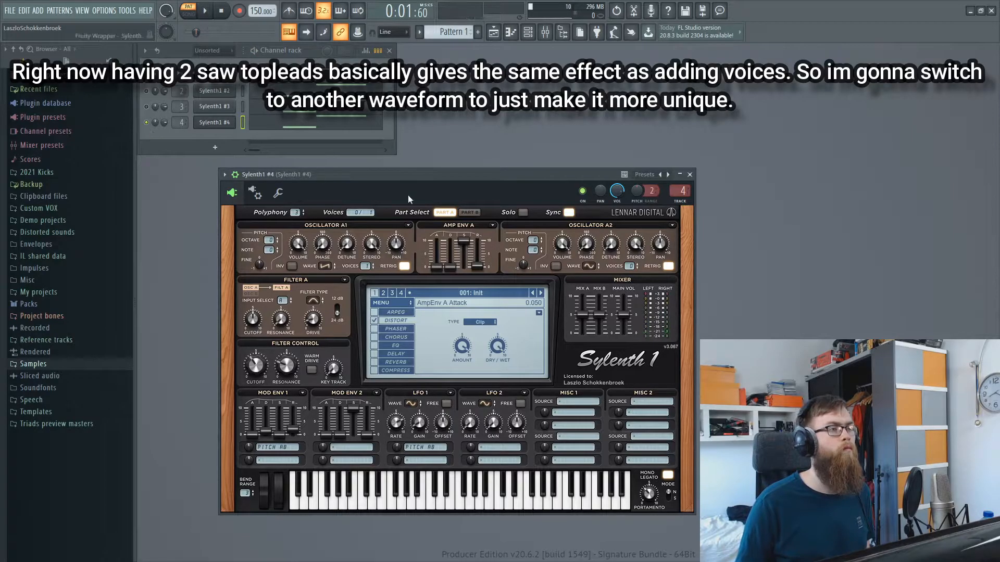
{"action": "left_click", "coordinate": [319, 267]}
{"action": "left_click", "coordinate": [339, 293]}
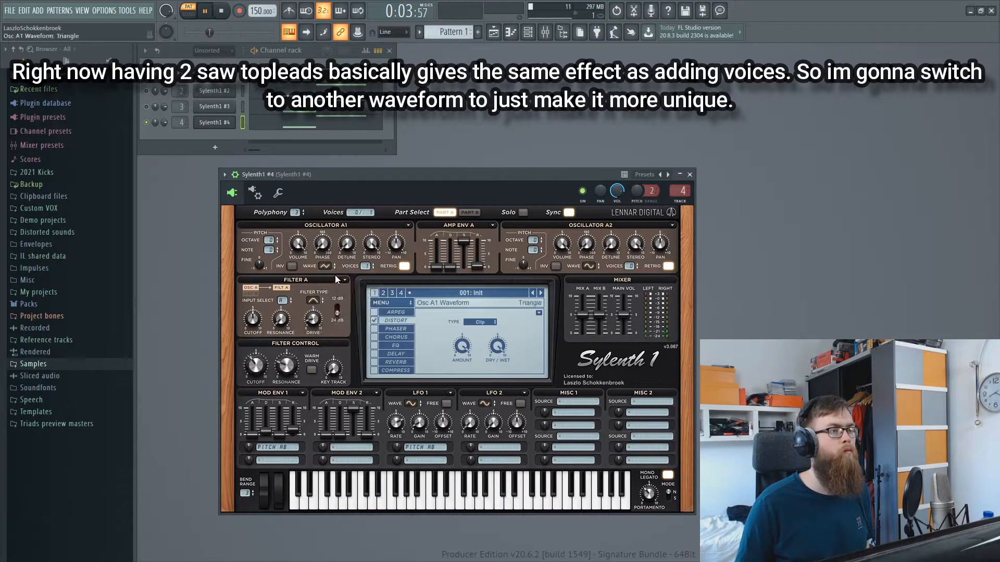
{"action": "left_click", "coordinate": [327, 268]}
{"action": "left_click", "coordinate": [371, 174]}
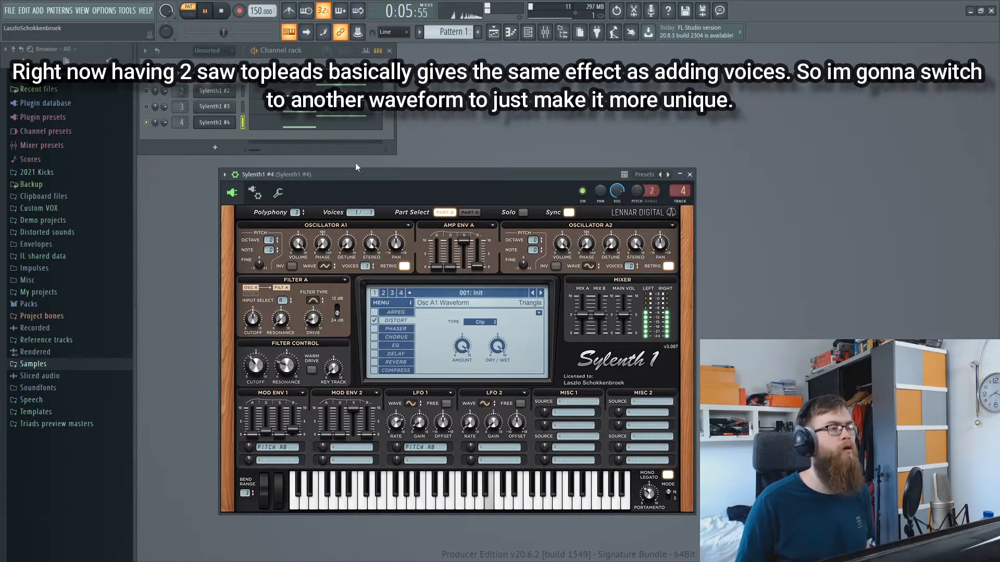
{"action": "key", "text": "space"}
Play the pattern with mixer tracks Sylenth1 #2 and #3 muted and raise the Sylenth1 #4 fader.
{"action": "key", "text": "space"}
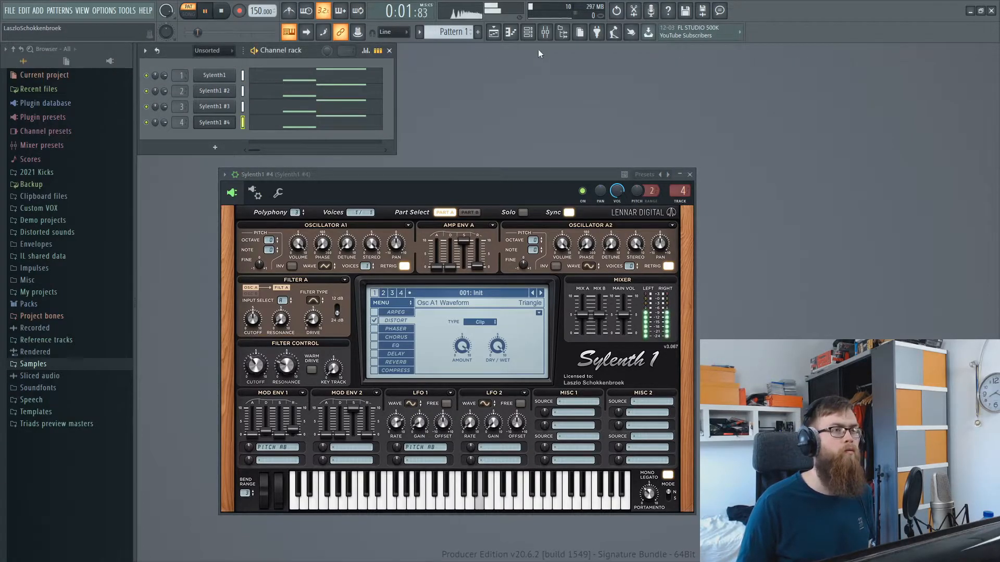
{"action": "left_click", "coordinate": [545, 32]}
{"action": "left_click", "coordinate": [246, 257]}
{"action": "left_click", "coordinate": [223, 256]}
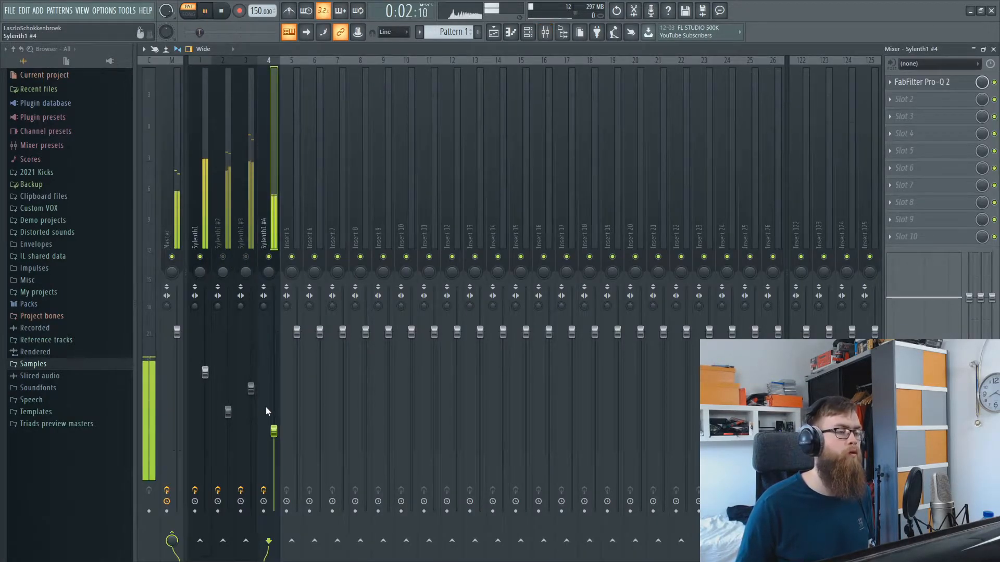
{"action": "left_click_drag", "start_coordinate": [274, 426], "coordinate": [274, 406]}
Unmute mixer tracks Sylenth1 #2 and #3, then lower the Sylenth1 #4 fader slightly and raise the first Sylenth1 fader.
{"action": "left_click", "coordinate": [223, 256]}
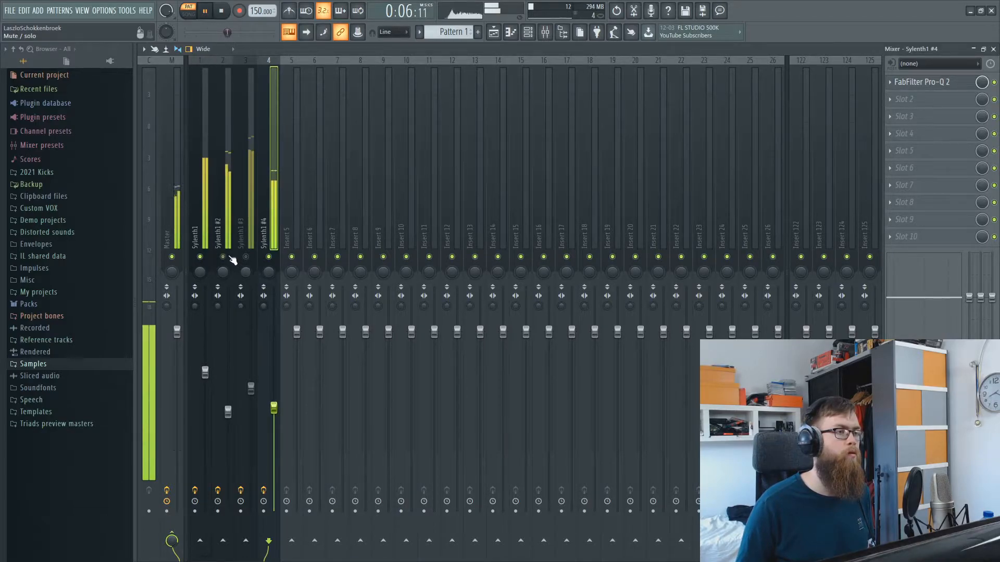
{"action": "left_click", "coordinate": [246, 257]}
{"action": "left_click_drag", "start_coordinate": [275, 410], "coordinate": [275, 430]}
{"action": "left_click_drag", "start_coordinate": [206, 372], "coordinate": [205, 363]}
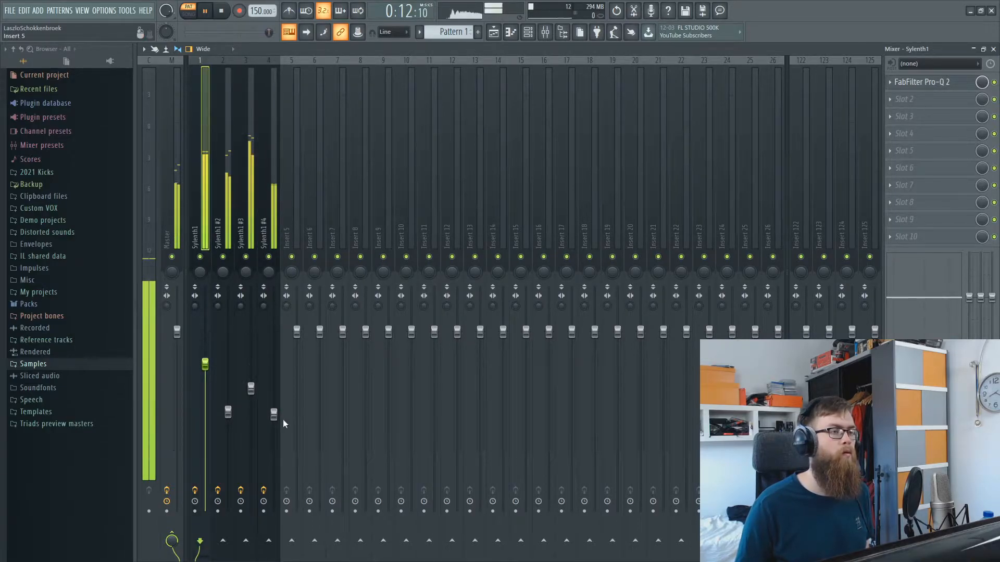
{"action": "left_click_drag", "start_coordinate": [274, 414], "coordinate": [275, 413]}
Select the four Sylenth1 mixer tracks and route them only to Insert 5.
{"action": "left_click", "coordinate": [205, 180], "text": "shift"}
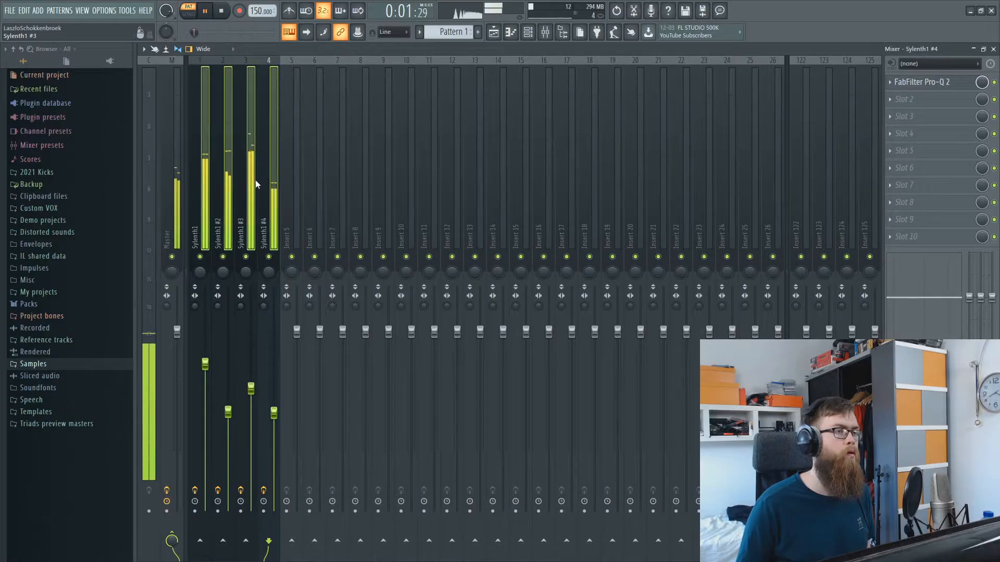
{"action": "right_click", "coordinate": [296, 541]}
{"action": "left_click", "coordinate": [314, 523]}
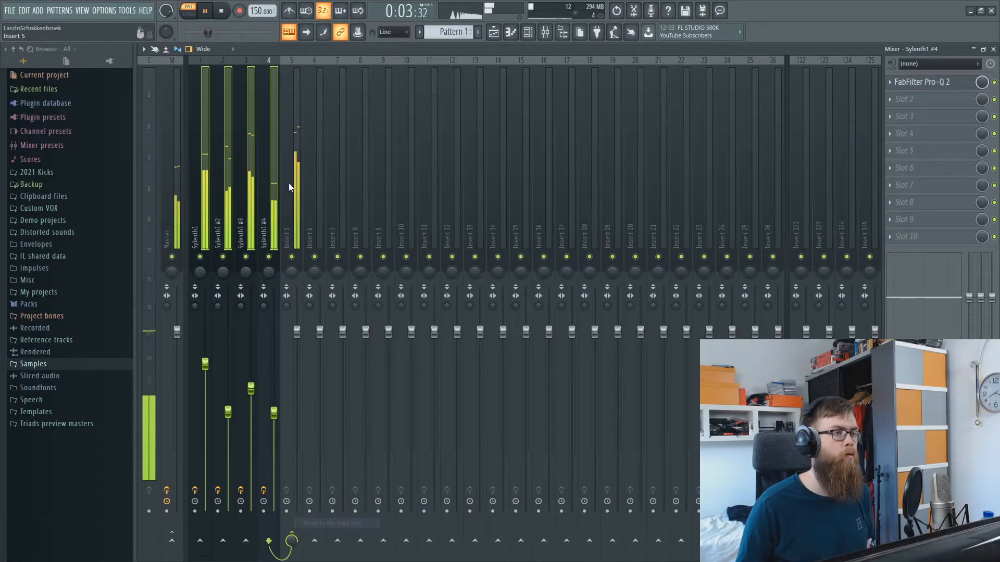
Load FabFilter Pro-Q 2 in the first effect slot of mixer track Insert 5.
{"action": "left_click", "coordinate": [288, 185]}
{"action": "left_click", "coordinate": [921, 83]}
{"action": "left_click", "coordinate": [777, 274]}
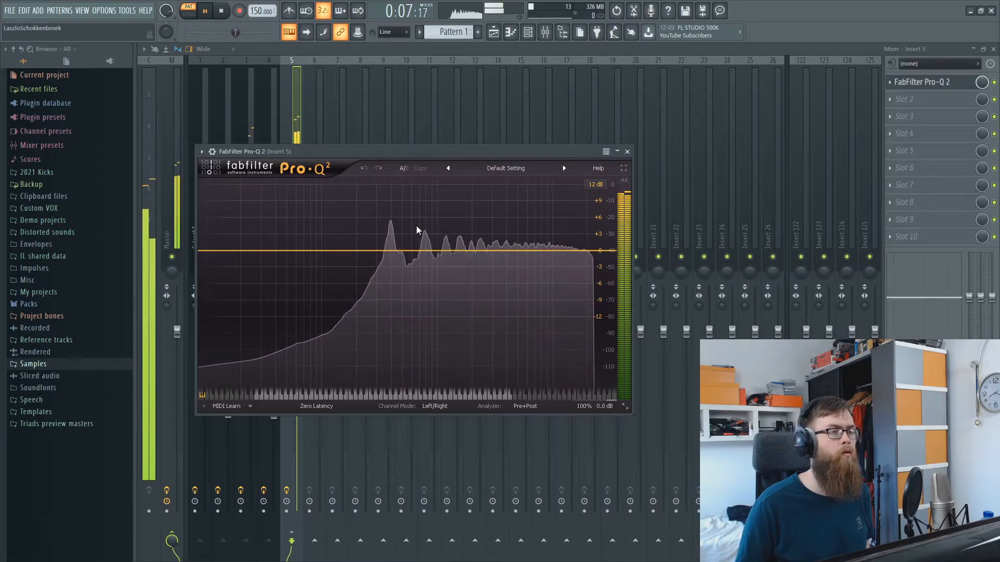
{"action": "key", "text": "space"}
{"action": "left_click_drag", "start_coordinate": [371, 150], "coordinate": [560, 197]}
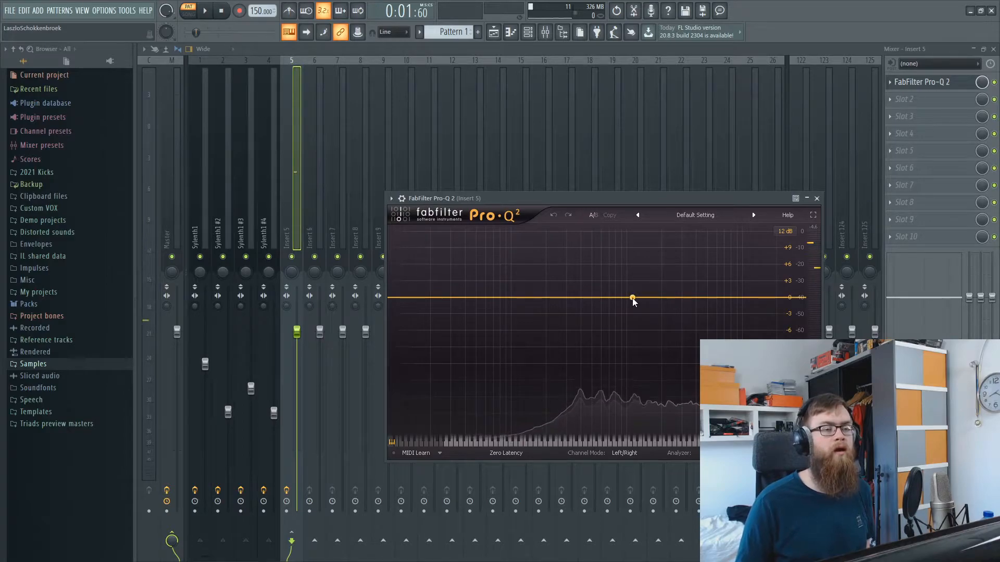
Add a bell boost of about 1.1 dB near 8900 Hz with Q 0.917 to Insert 5's EQ and audition it.
{"action": "left_click_drag", "start_coordinate": [617, 299], "coordinate": [738, 296]}
{"action": "key", "text": "space"}
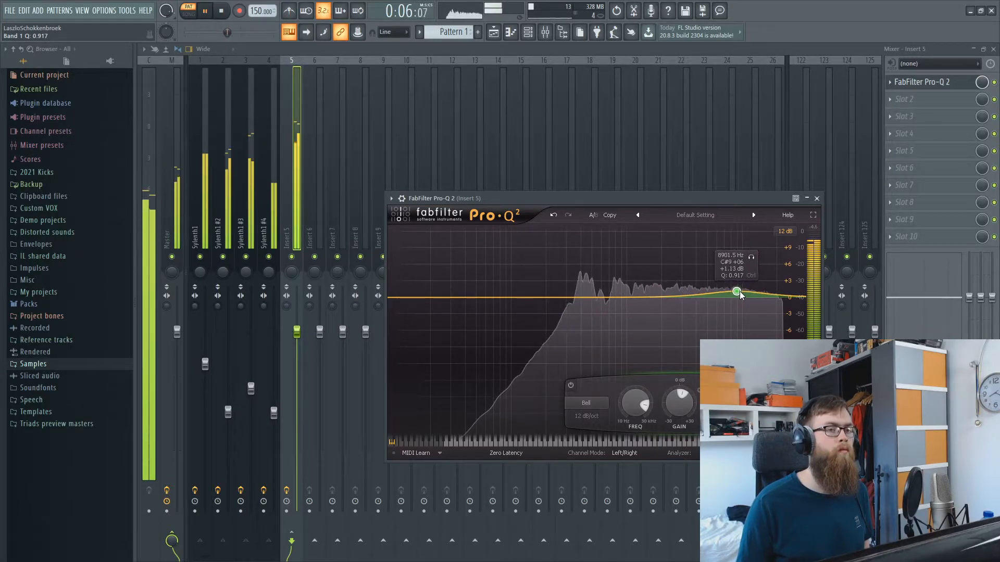
{"action": "key", "text": "space"}
Load OTT in the second effect slot of Insert 5 and set its depth to 31%.
{"action": "left_click", "coordinate": [905, 99]}
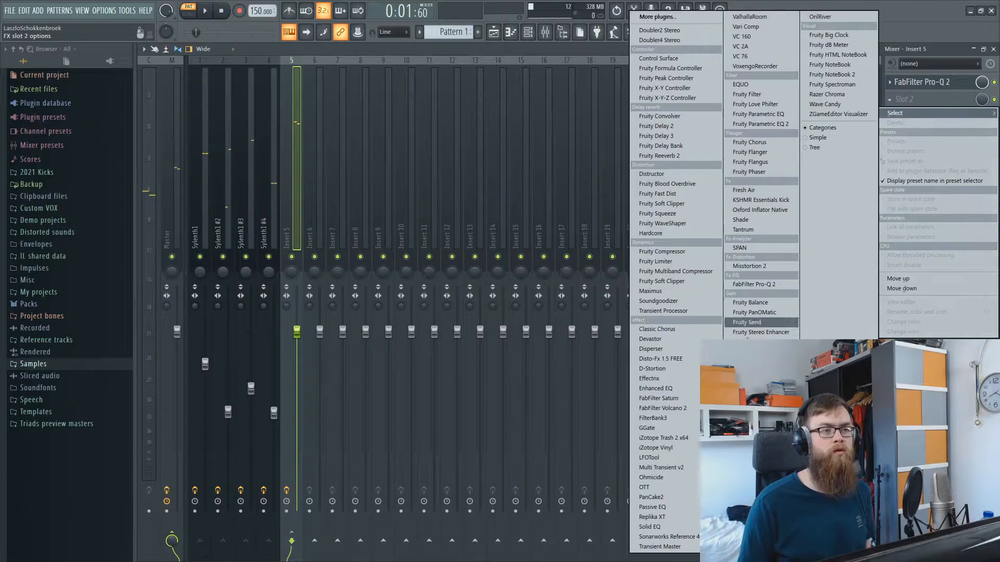
{"action": "left_click", "coordinate": [656, 487]}
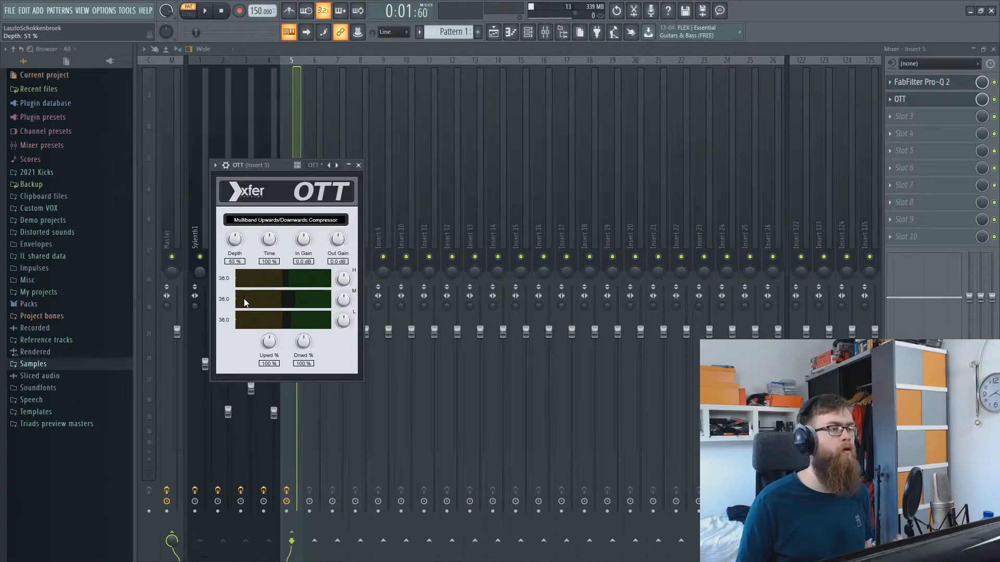
{"action": "left_click_drag", "start_coordinate": [245, 295], "coordinate": [249, 327]}
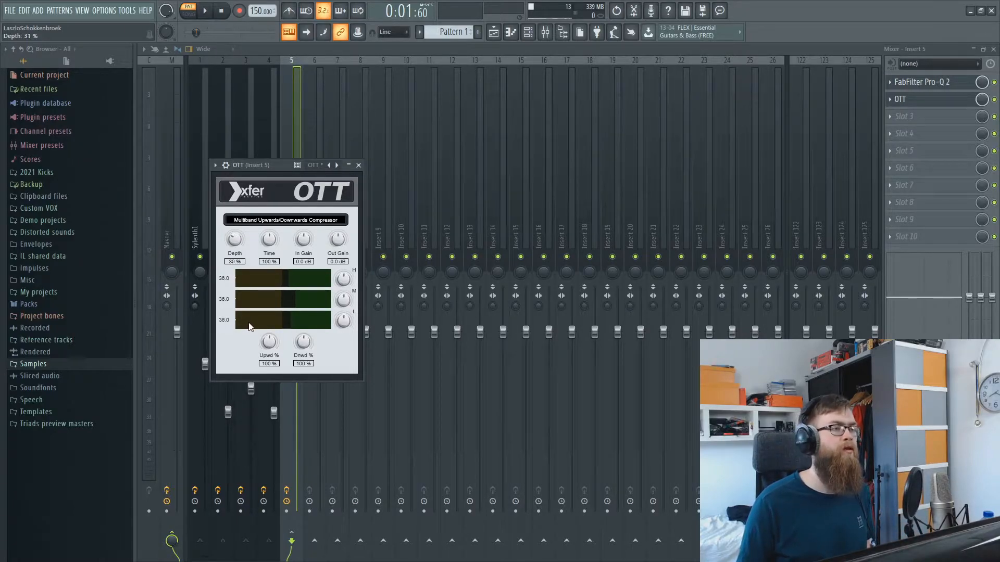
Raise OTT's mid-band threshold and set its high-band threshold to about 147%, auditioning the pattern.
{"action": "left_click_drag", "start_coordinate": [328, 303], "coordinate": [279, 284]}
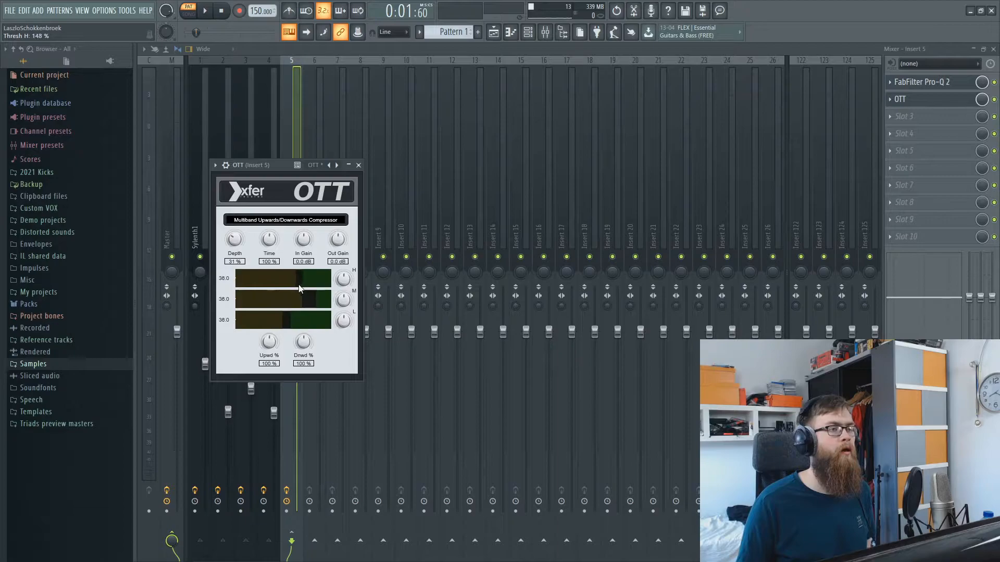
{"action": "left_click_drag", "start_coordinate": [281, 166], "coordinate": [443, 199]}
{"action": "key", "text": "space"}
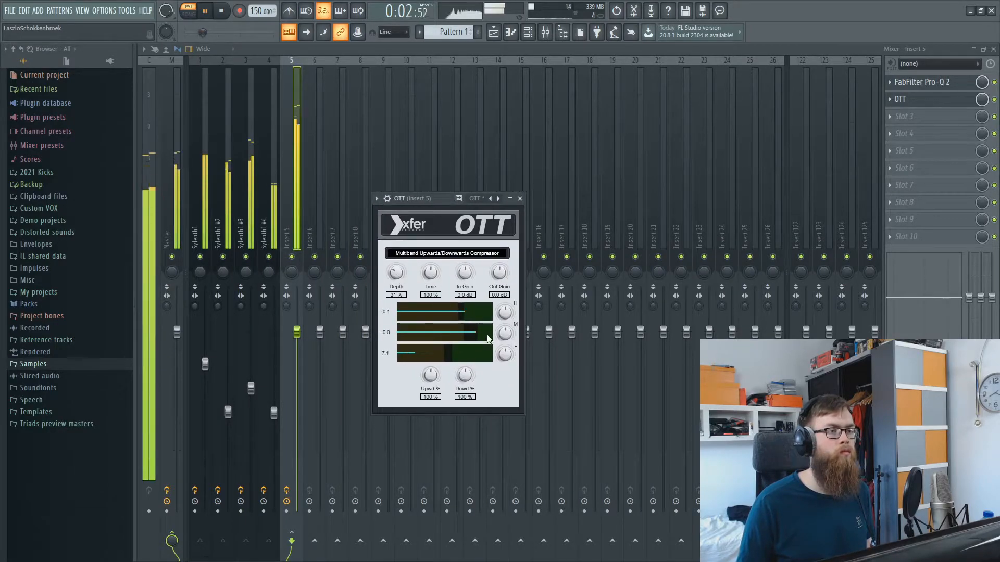
{"action": "mouse_move", "coordinate": [450, 317]}
{"action": "left_mouse_down"}
{"action": "mouse_move", "coordinate": [477, 339]}
{"action": "mouse_move", "coordinate": [462, 316]}
{"action": "left_mouse_up"}
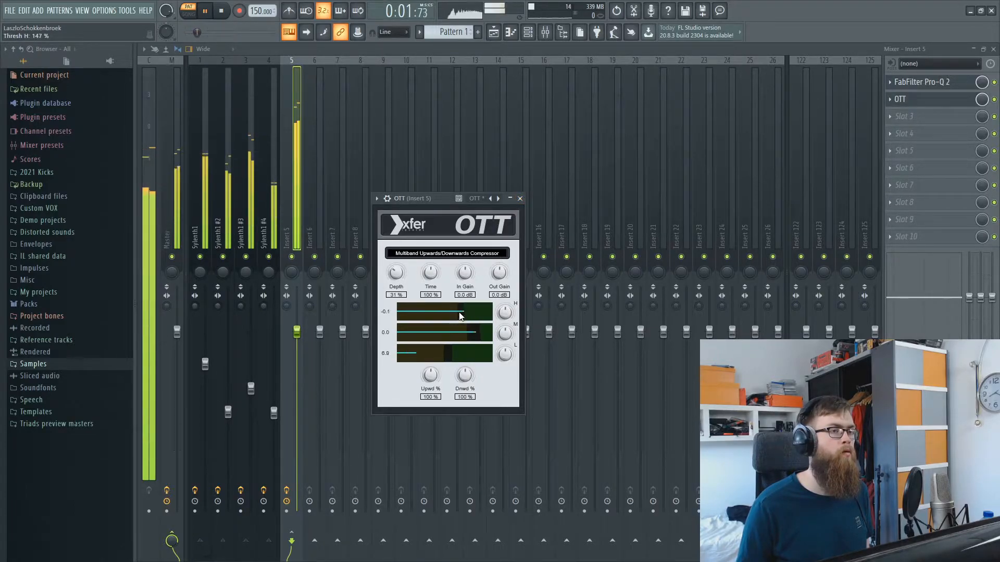
{"action": "left_click", "coordinate": [520, 198]}
Raise the mixer faders of Sylenth1 #2, #3 and #4 slightly while the pattern plays.
{"action": "left_click", "coordinate": [206, 363]}
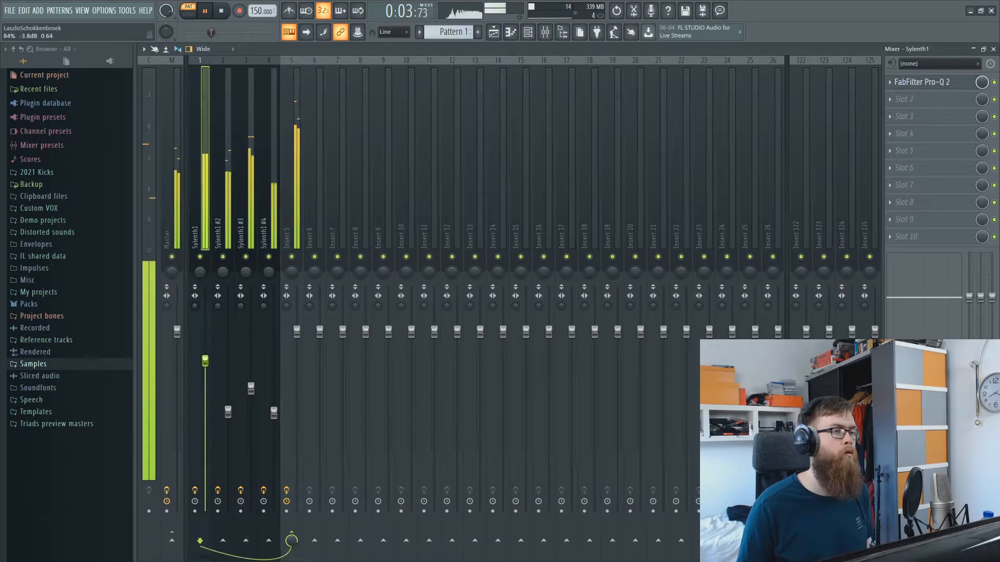
{"action": "left_click_drag", "start_coordinate": [251, 388], "coordinate": [251, 385]}
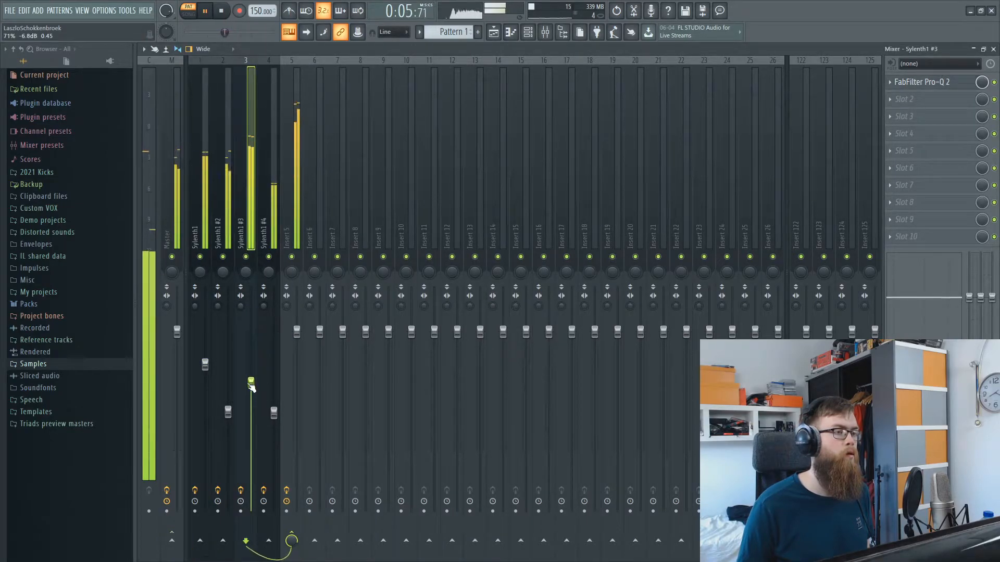
{"action": "scroll", "coordinate": [251, 383], "scroll_direction": "up", "scroll_amount": 2}
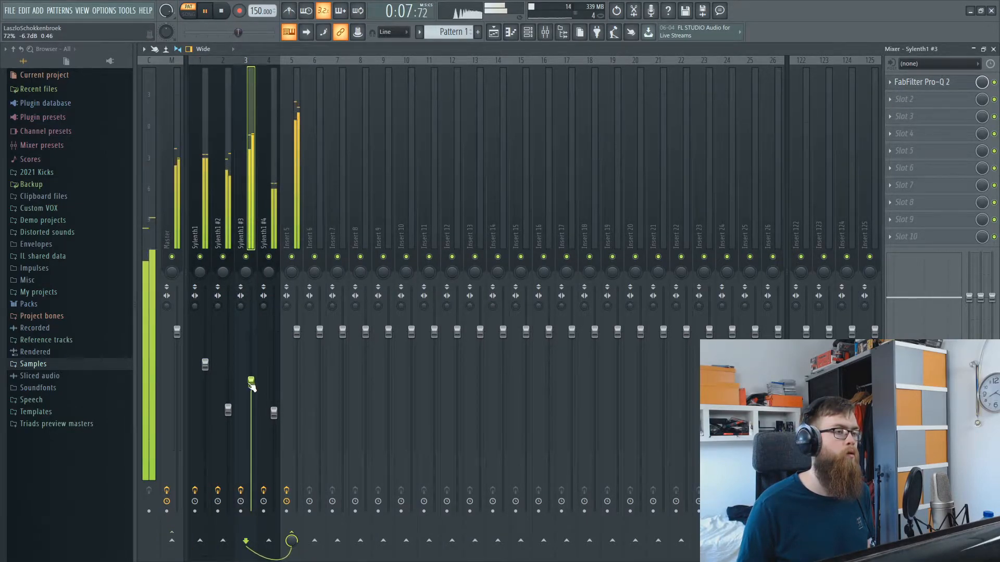
{"action": "left_click_drag", "start_coordinate": [228, 413], "coordinate": [274, 404]}
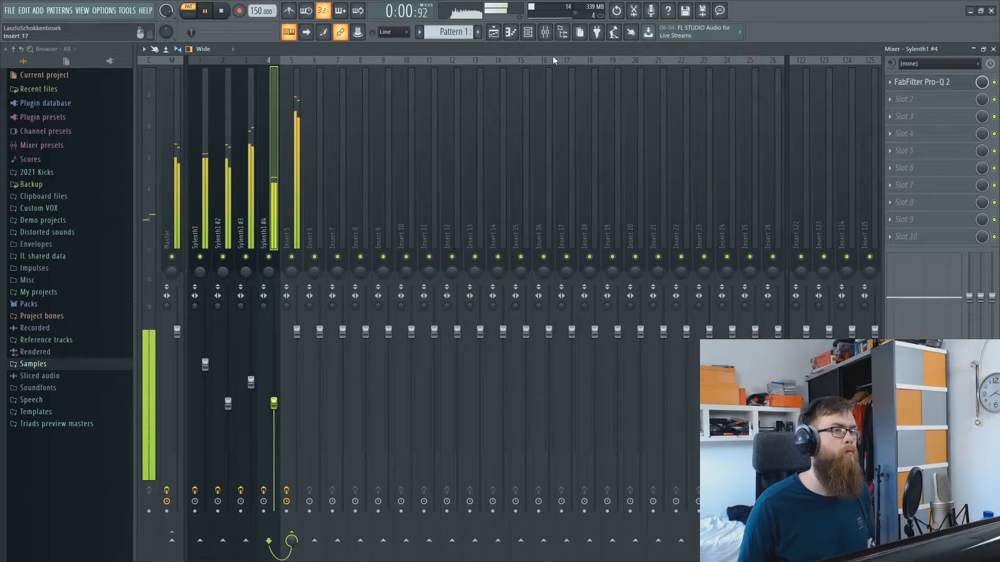
{"action": "left_click", "coordinate": [527, 32]}
{"action": "left_click_drag", "start_coordinate": [274, 404], "coordinate": [275, 408]}
{"action": "left_click", "coordinate": [528, 32]}
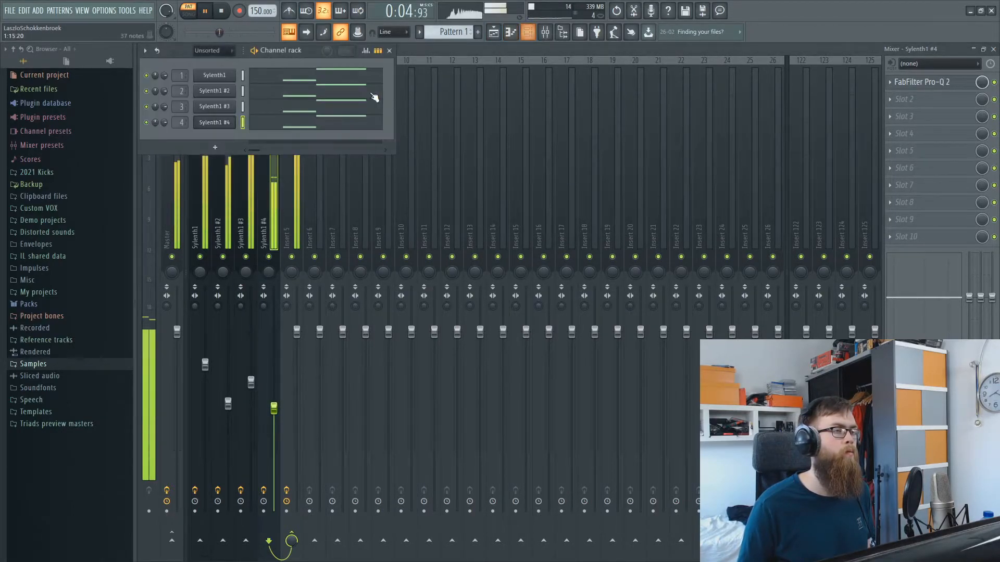
{"action": "key", "text": "space"}
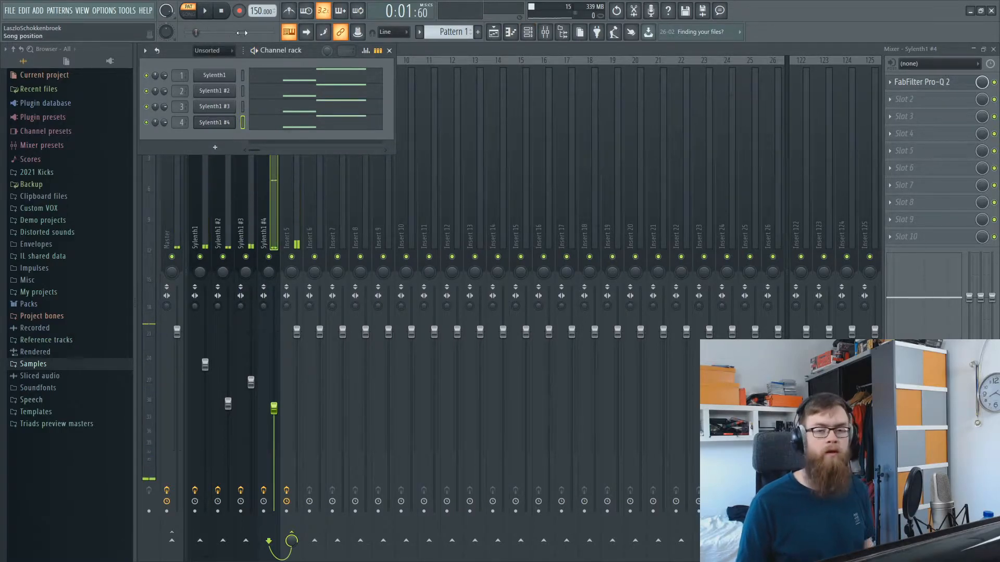
Create Pattern 2 and select all chord notes in the first Sylenth1 channel's piano roll.
{"action": "key", "text": "F6"}
{"action": "left_click", "coordinate": [478, 32]}
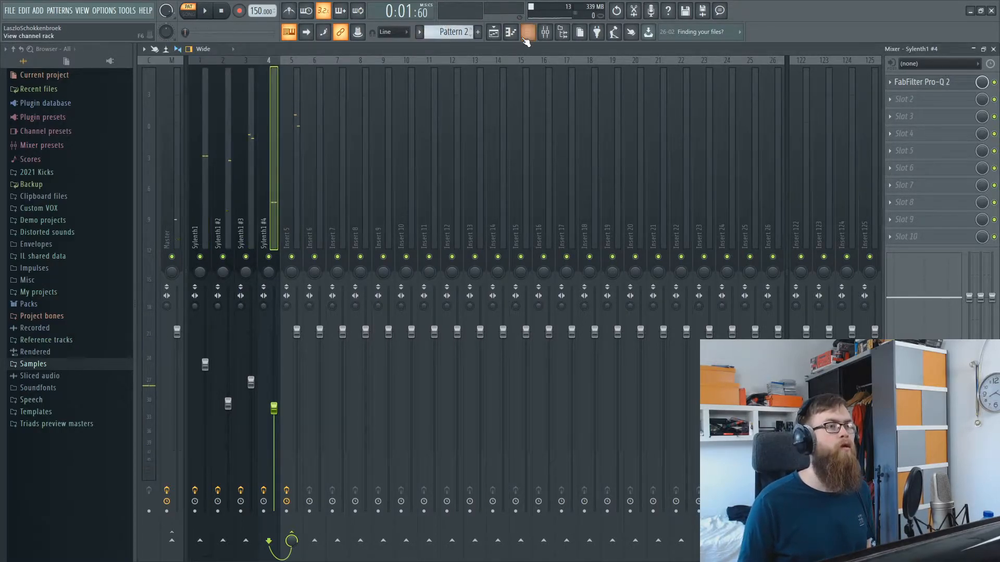
{"action": "key", "text": "F6"}
{"action": "left_click", "coordinate": [314, 71]}
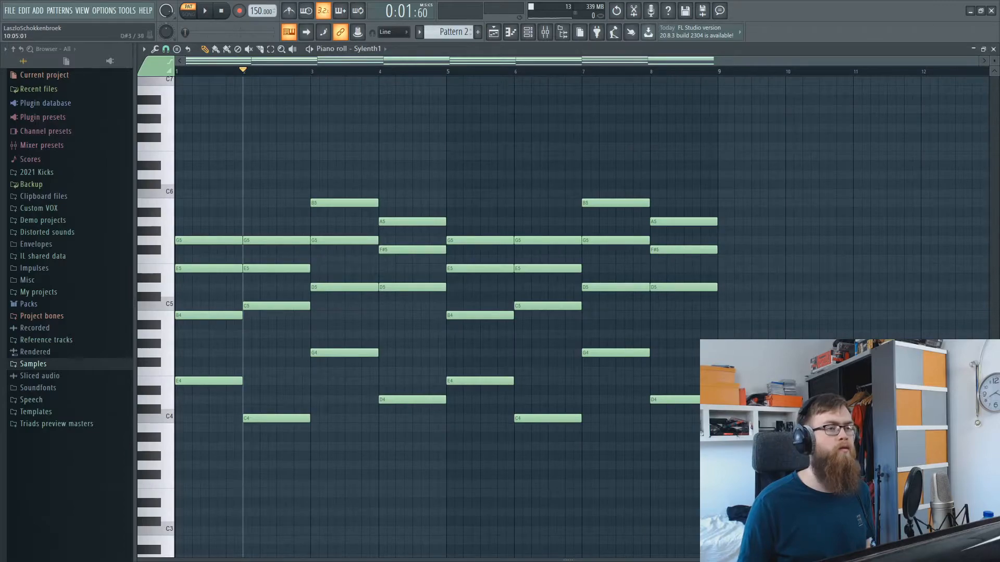
{"action": "key", "text": "ctrl+a"}
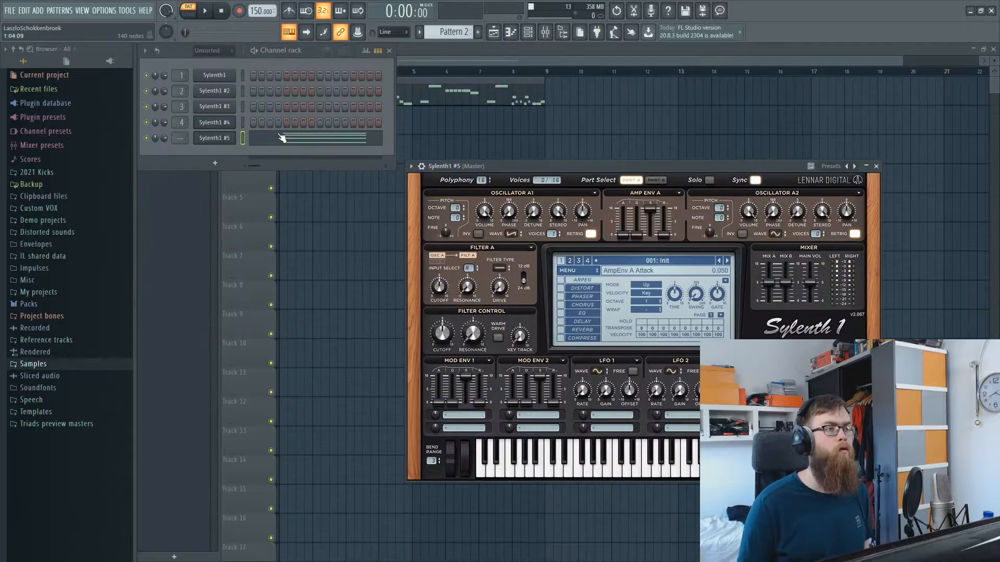
Review the chopped chord notes of Sylenth1 #5, then replace that channel's instrument with Serum_x64.
{"action": "left_click", "coordinate": [282, 137]}
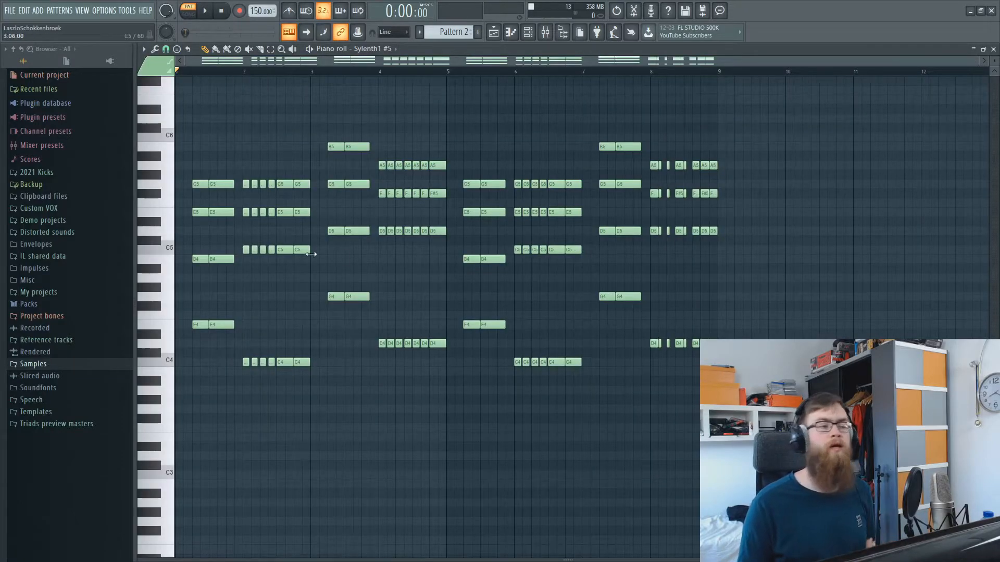
{"action": "left_click", "coordinate": [528, 32]}
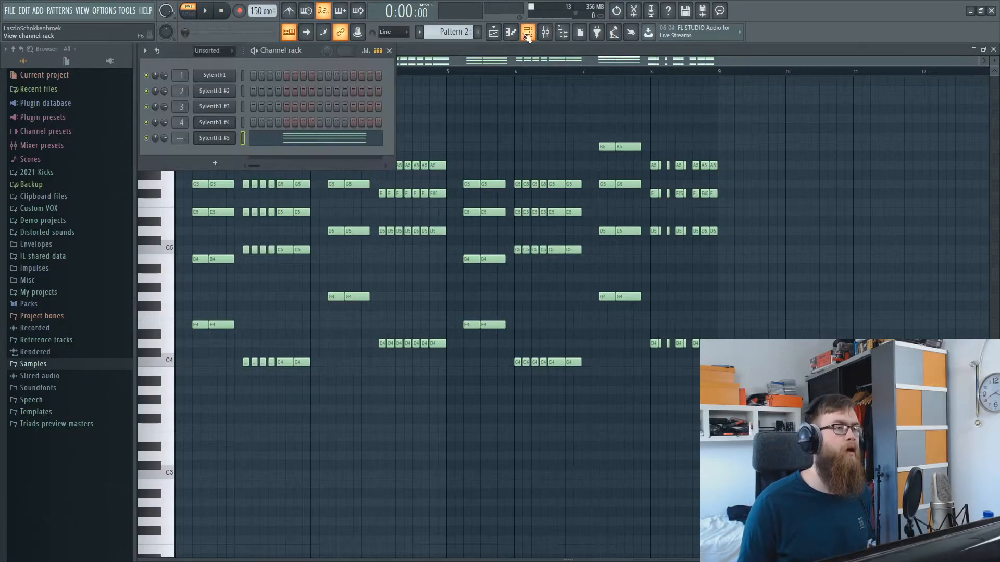
{"action": "left_click", "coordinate": [239, 137]}
{"action": "left_click_drag", "start_coordinate": [513, 165], "coordinate": [350, 180]}
{"action": "right_click", "coordinate": [234, 136]}
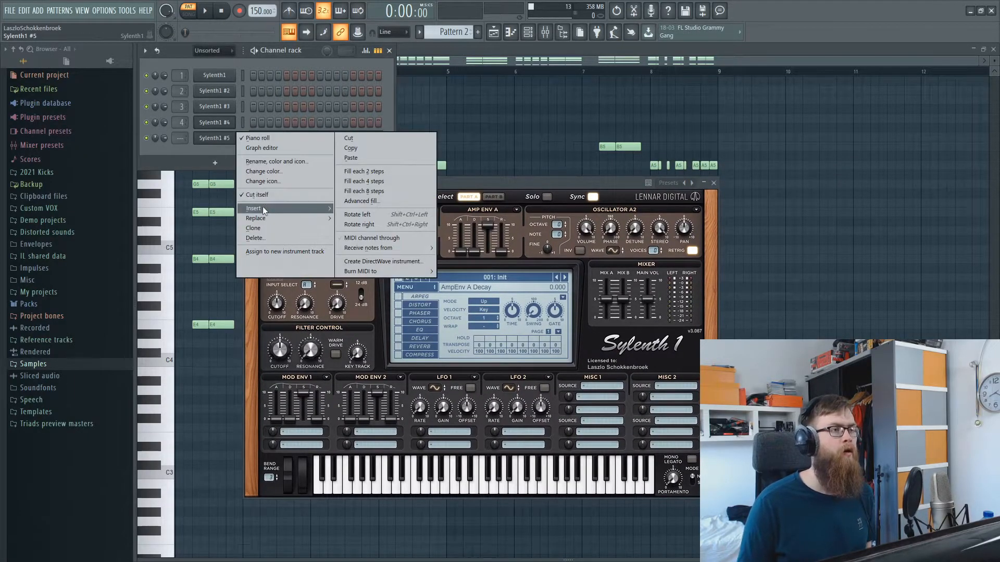
{"action": "mouse_move", "coordinate": [265, 214]}
{"action": "left_click", "coordinate": [454, 201]}
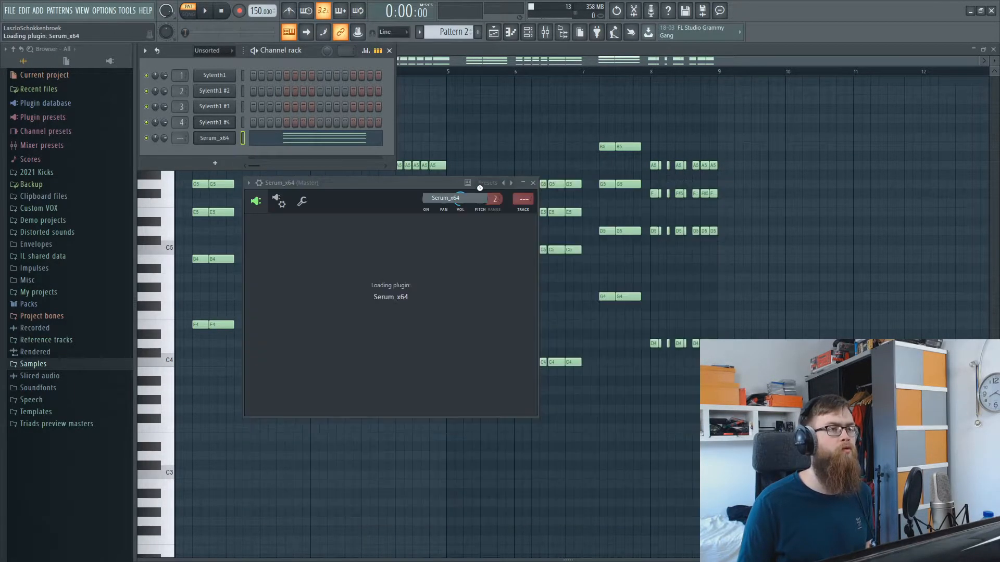
{"action": "left_click_drag", "start_coordinate": [453, 185], "coordinate": [512, 122]}
{"action": "left_click_drag", "start_coordinate": [419, 118], "coordinate": [455, 126]}
Delete the lowest bass note of every chord in the Serum_x64 piano roll.
{"action": "key", "text": "F7"}
{"action": "left_click_drag", "start_coordinate": [859, 420], "coordinate": [83, 272]}
{"action": "key", "text": "Delete"}
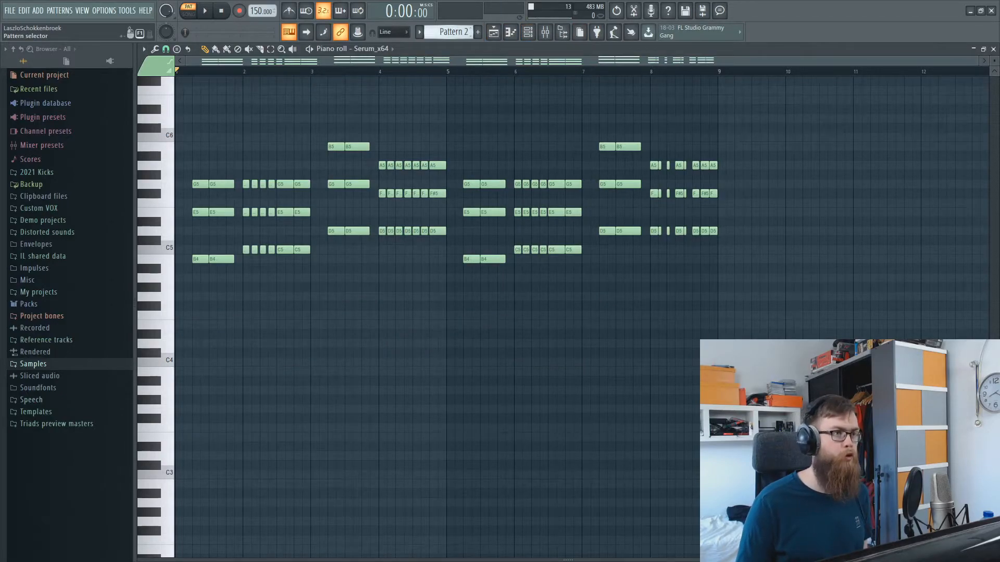
{"action": "scroll", "coordinate": [451, 32], "scroll_direction": "down", "scroll_amount": 2}
{"action": "scroll", "coordinate": [451, 32], "scroll_direction": "up", "scroll_amount": 2}
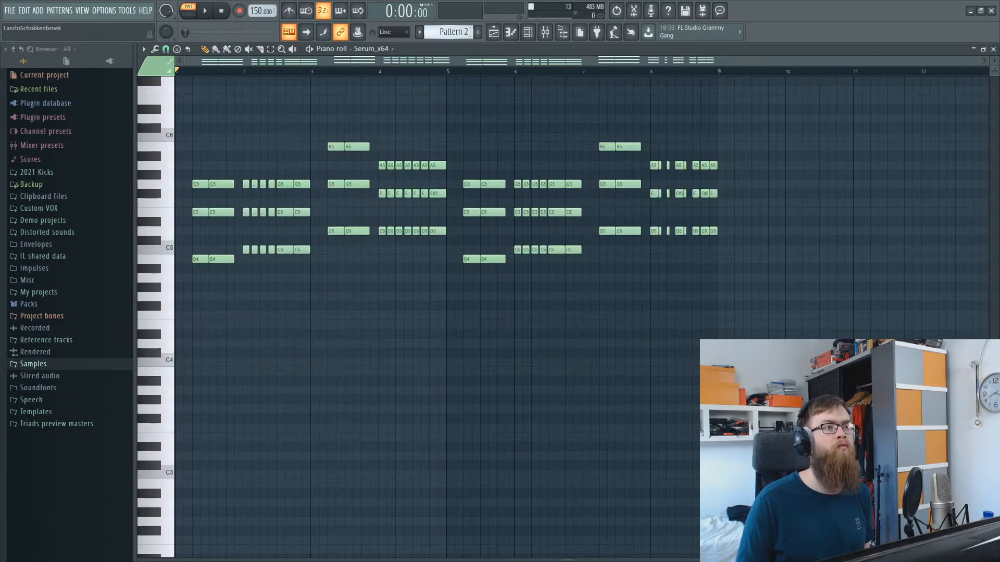
Set Osc A to 16 unison voices in the Serum_x64 channel and toggle Osc B.
{"action": "left_click", "coordinate": [529, 34]}
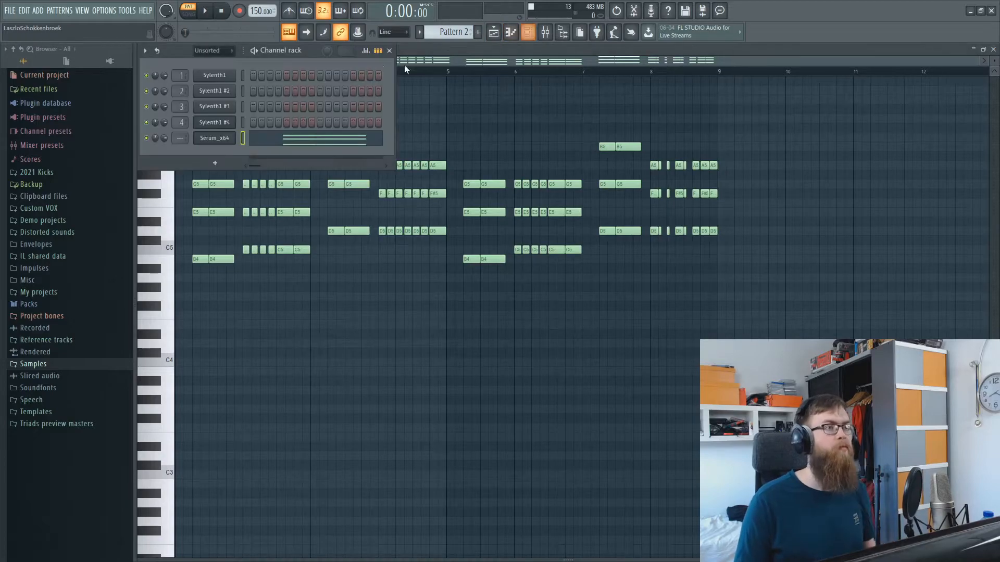
{"action": "left_click", "coordinate": [215, 137]}
{"action": "left_click_drag", "start_coordinate": [383, 126], "coordinate": [338, 111]}
{"action": "left_click_drag", "start_coordinate": [392, 265], "coordinate": [395, 218]}
{"action": "left_click", "coordinate": [524, 163]}
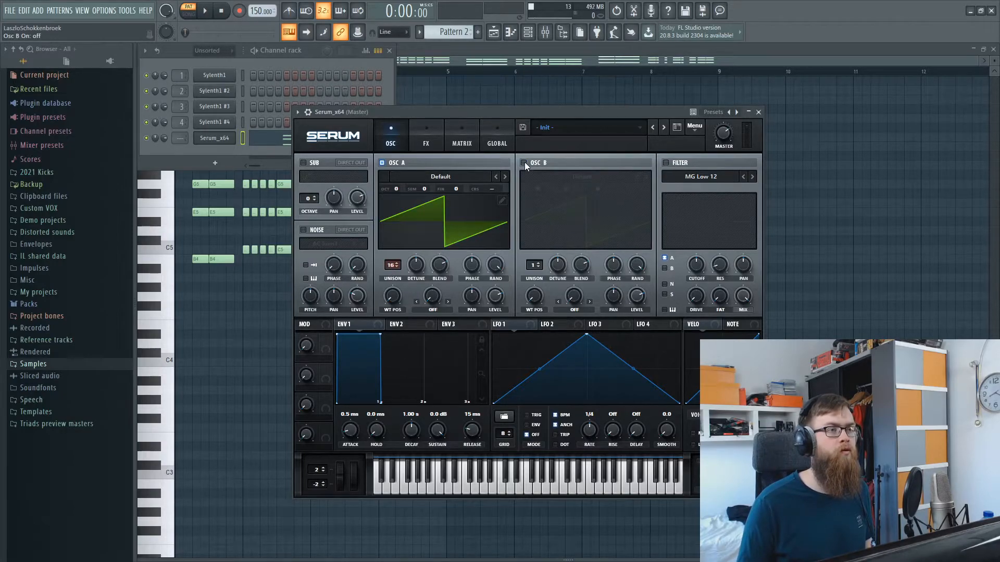
Enable Serum's oscillator B, set its unison to 16 and its blend to 84, and adjust both oscillators' detune during playback.
{"action": "left_click_drag", "start_coordinate": [533, 265], "coordinate": [535, 229]}
{"action": "left_click", "coordinate": [202, 12]}
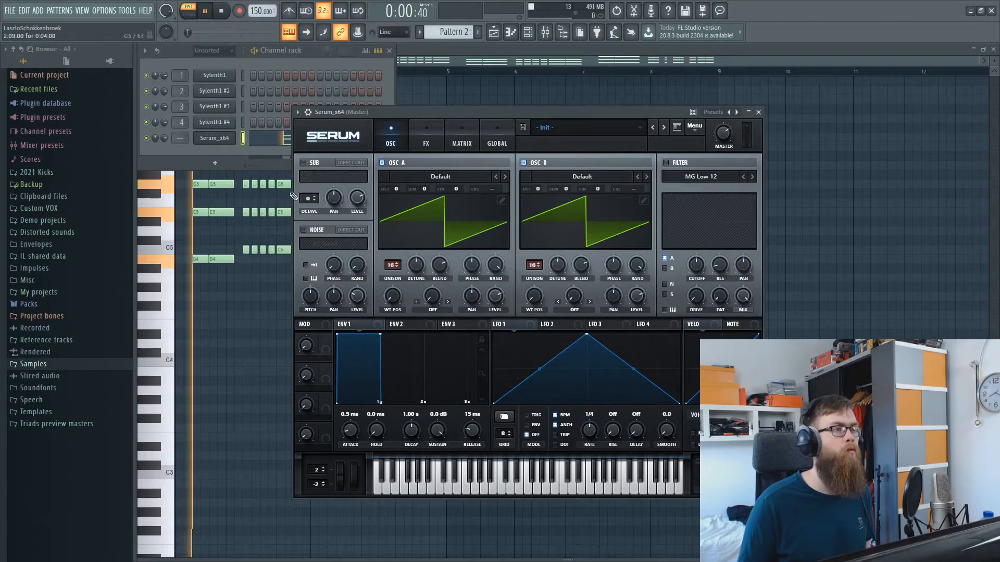
{"action": "left_click_drag", "start_coordinate": [416, 265], "coordinate": [423, 236]}
{"action": "left_click_drag", "start_coordinate": [557, 265], "coordinate": [582, 256]}
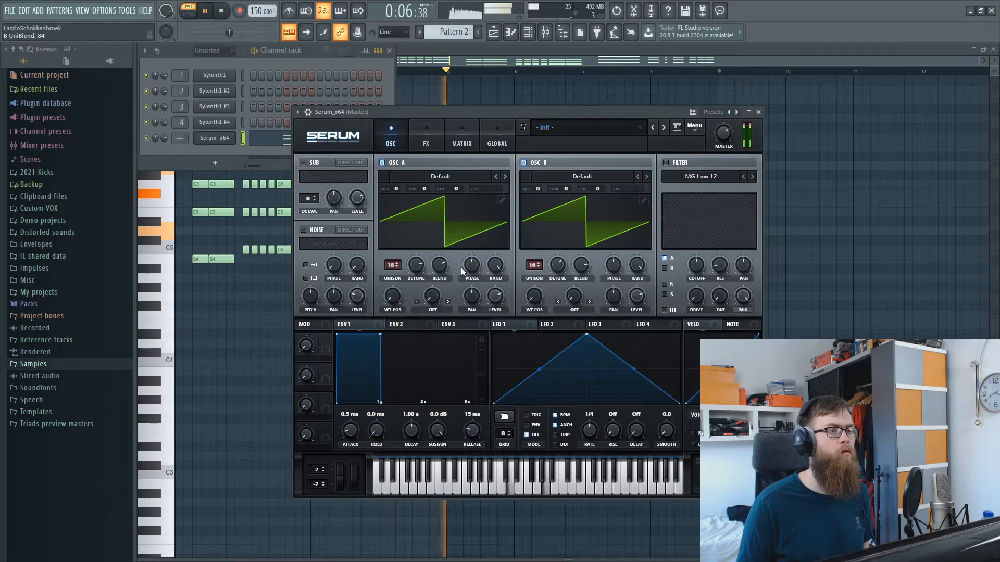
{"action": "left_click_drag", "start_coordinate": [421, 264], "coordinate": [439, 248]}
Raise the lowest note of every chord in the Serum pattern by one octave and play back the opened-up voicing.
{"action": "left_click", "coordinate": [456, 52]}
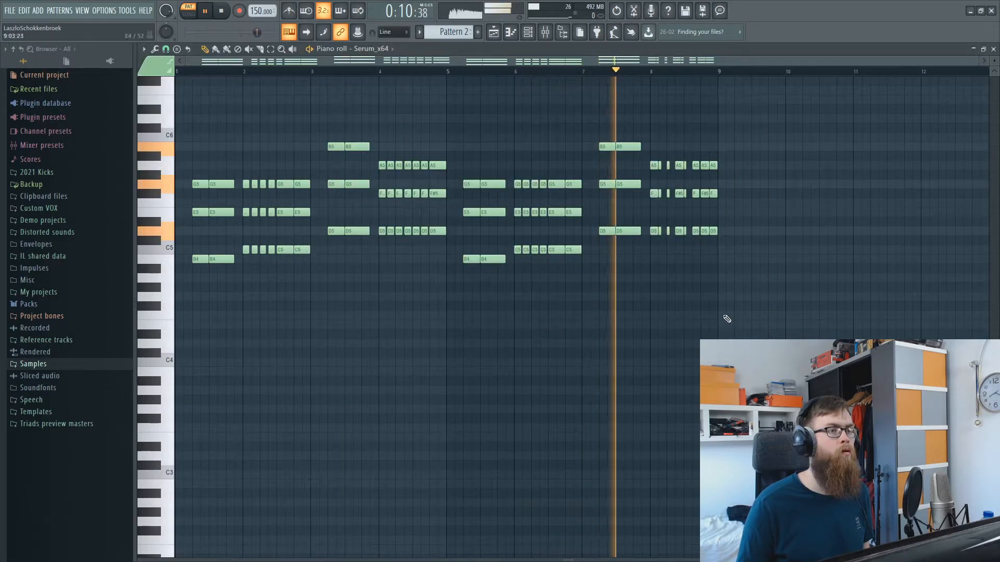
{"action": "left_click_drag", "start_coordinate": [864, 318], "coordinate": [167, 230]}
{"action": "key", "text": "space"}
{"action": "key", "text": "ctrl+Up"}
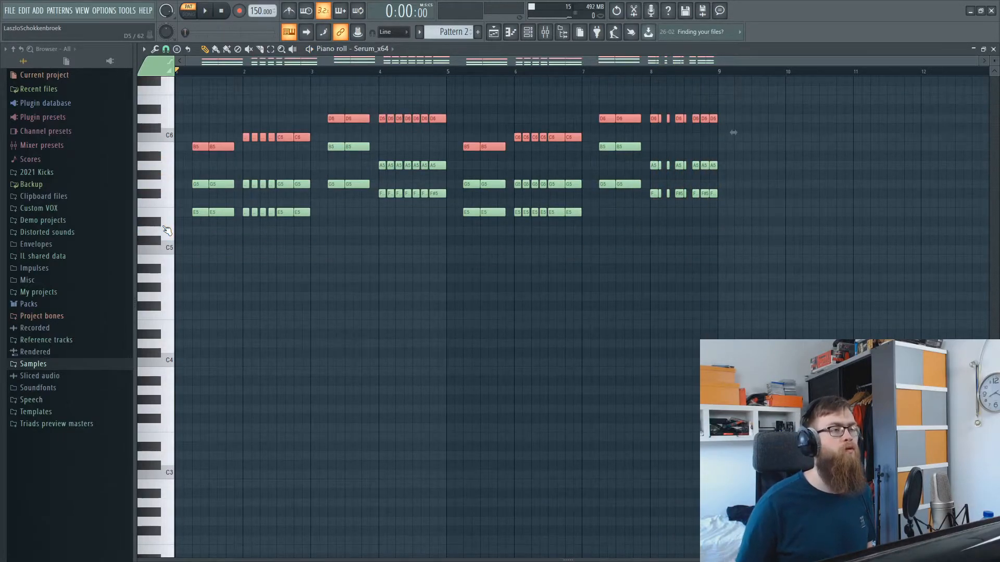
{"action": "scroll", "coordinate": [420, 346], "scroll_direction": "up", "scroll_amount": 5}
{"action": "key", "text": "space"}
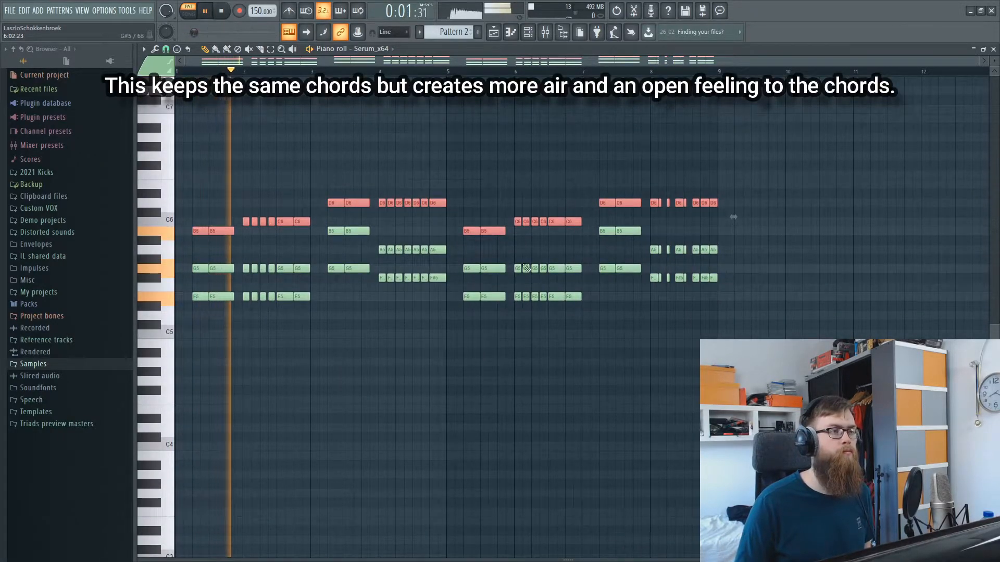
{"action": "scroll", "coordinate": [516, 338], "scroll_direction": "down", "scroll_amount": 3}
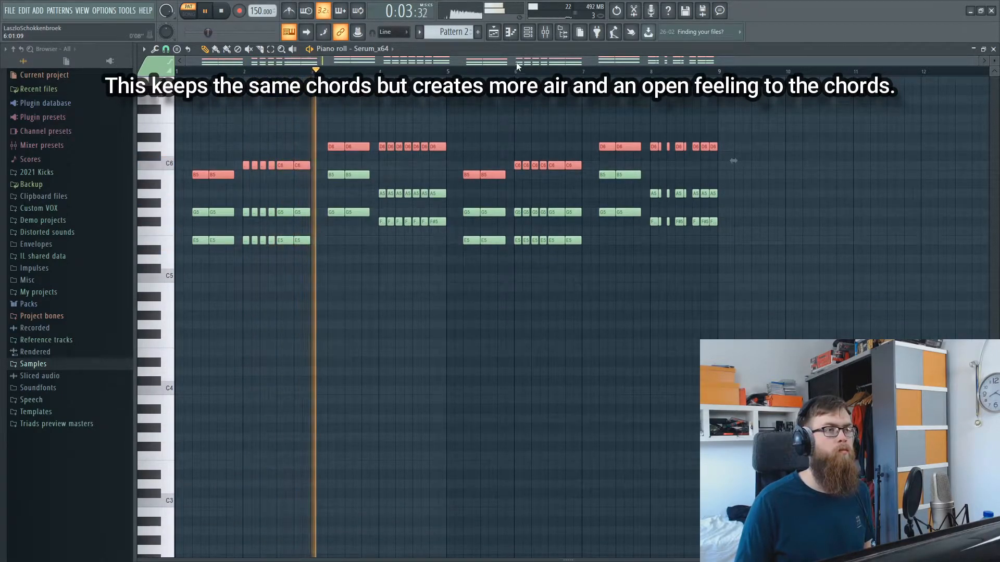
Turn on Serum's MG Low 12 filter for both oscillators, adjust its cutoff and set the drive to 14% while playing.
{"action": "left_click", "coordinate": [529, 32]}
{"action": "key", "text": "space"}
{"action": "left_click", "coordinate": [214, 137]}
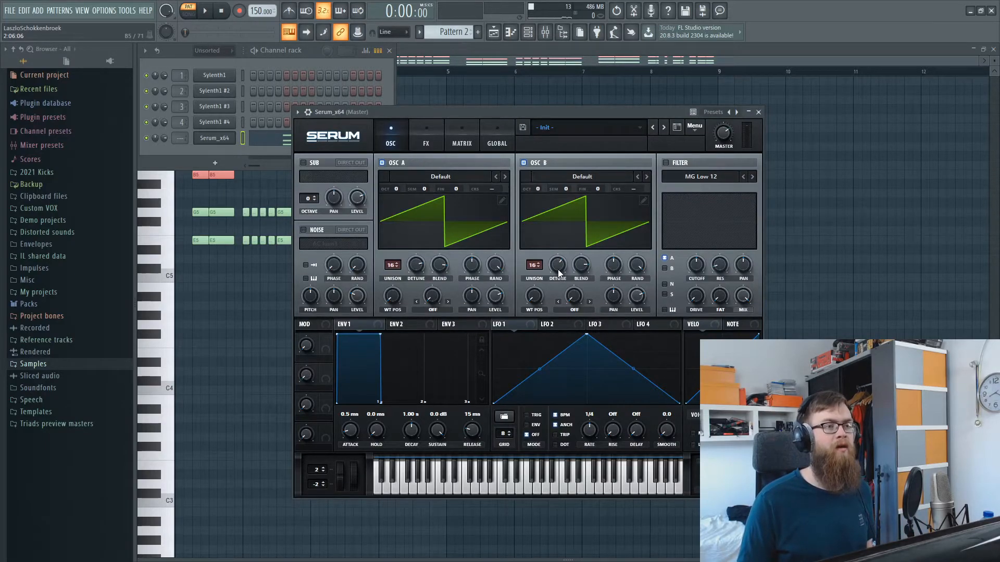
{"action": "left_click", "coordinate": [666, 163]}
{"action": "left_click_drag", "start_coordinate": [695, 265], "coordinate": [698, 311]}
{"action": "key", "text": "space"}
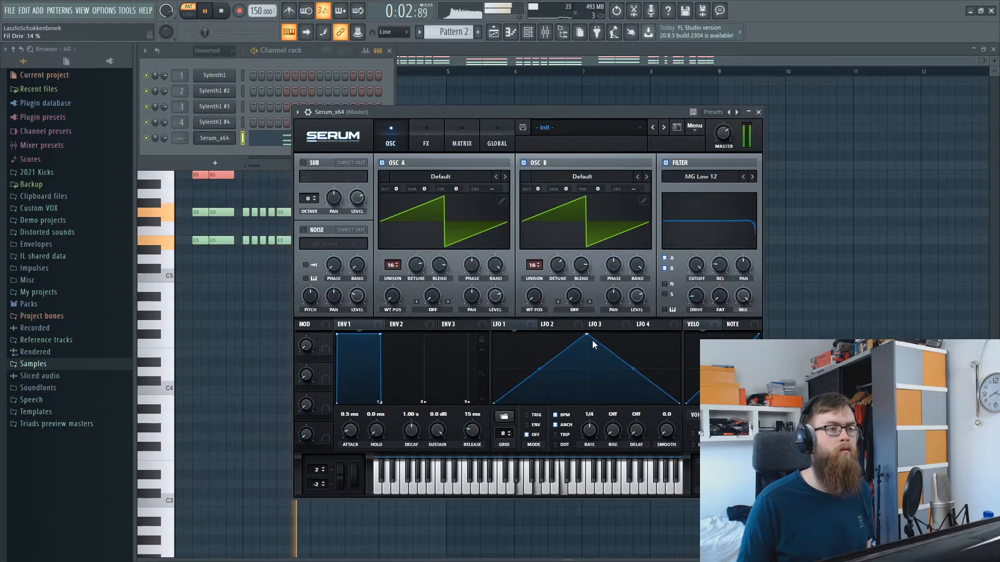
{"action": "left_click", "coordinate": [425, 143]}
{"action": "mouse_move", "coordinate": [428, 111]}
{"action": "left_mouse_down"}
{"action": "mouse_move", "coordinate": [417, 119]}
{"action": "mouse_move", "coordinate": [442, 113]}
{"action": "left_mouse_up"}
{"action": "left_click", "coordinate": [404, 146]}
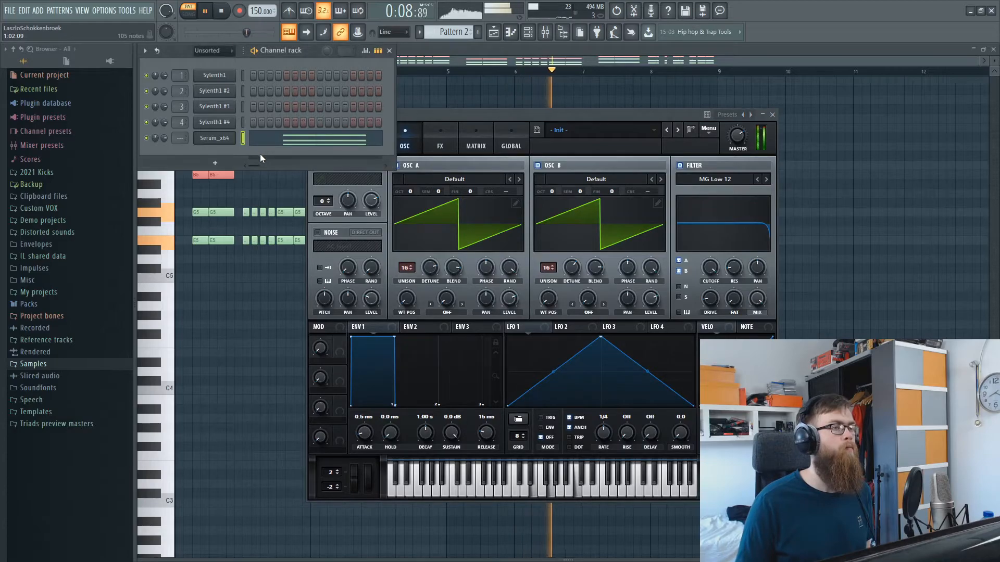
{"action": "key", "text": "space"}
{"action": "right_click", "coordinate": [214, 137]}
{"action": "key", "text": "Escape"}
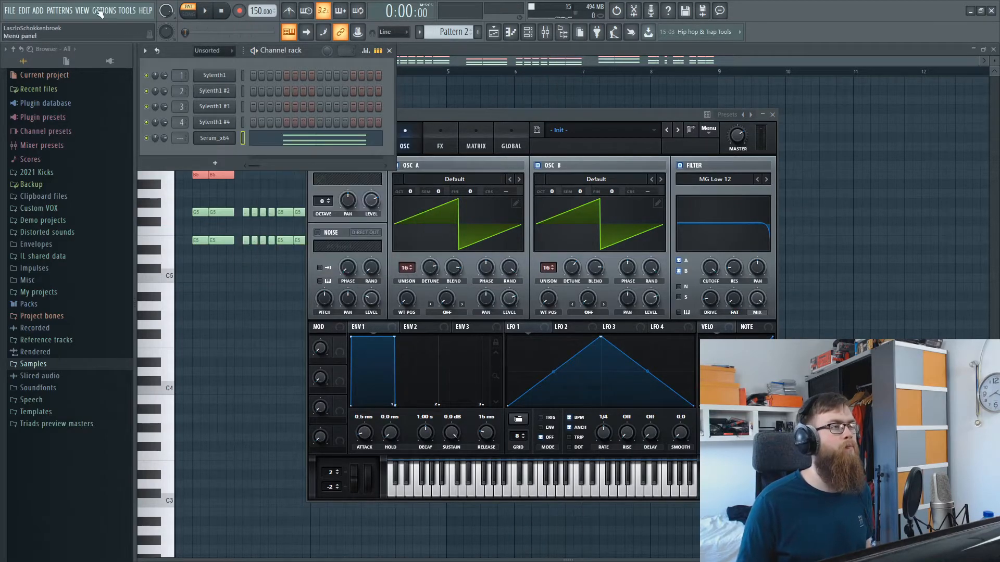
{"action": "key", "text": "F6"}
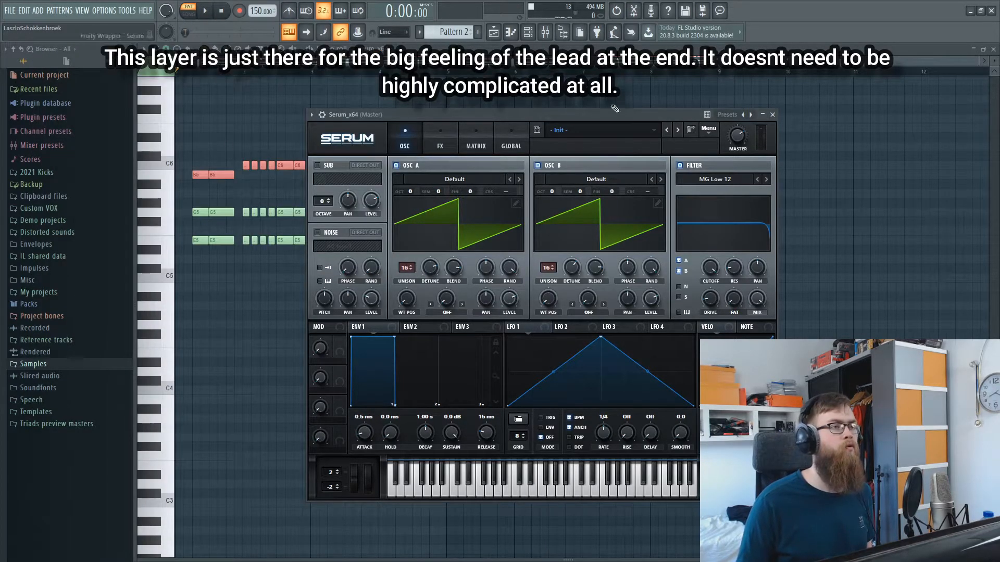
{"action": "key", "text": "F6"}
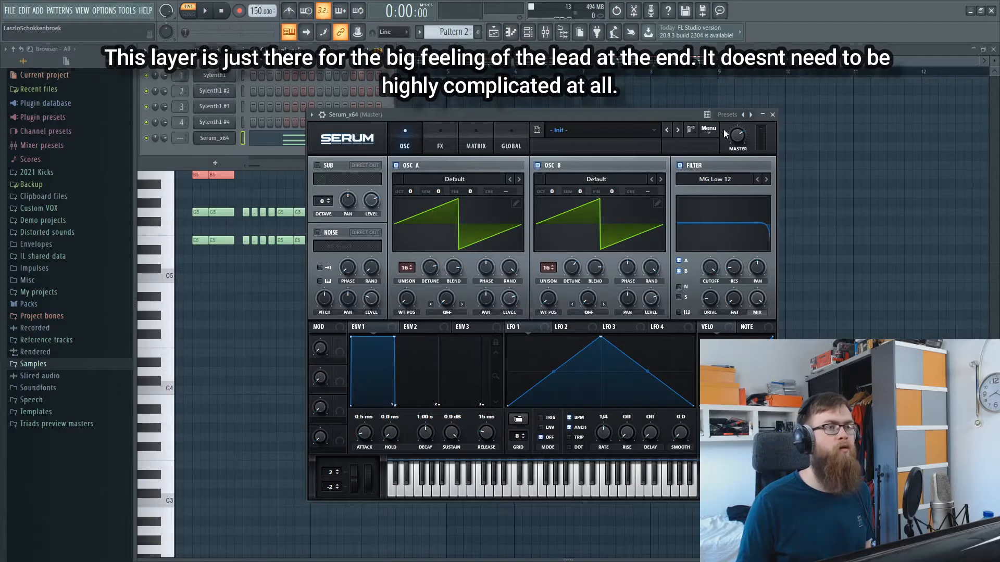
Route the Serum channel to mixer track 6 and load FabFilter Pro-Q 2 in that track's first effect slot.
{"action": "key", "text": "F9"}
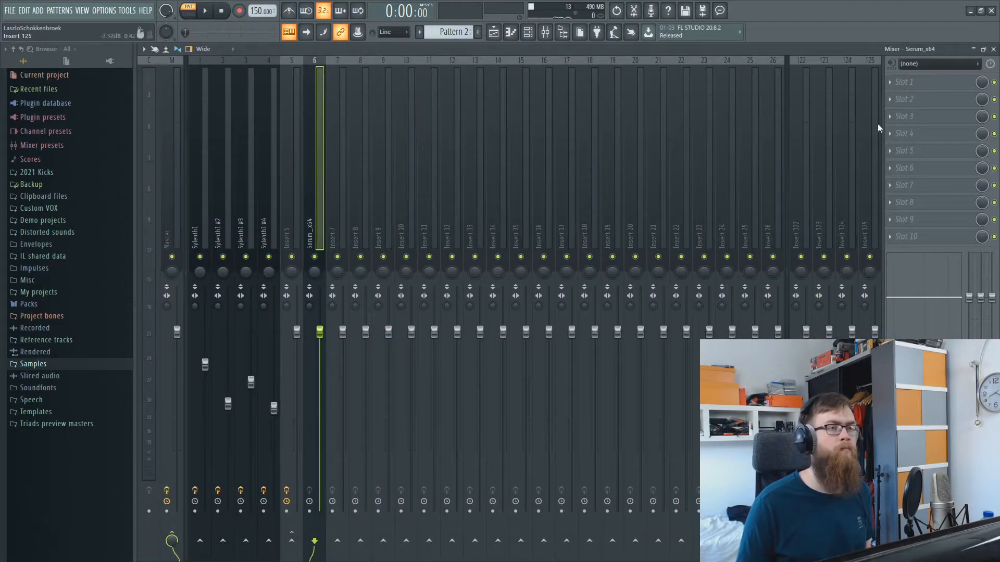
{"action": "left_click", "coordinate": [907, 81]}
{"action": "left_click", "coordinate": [774, 284]}
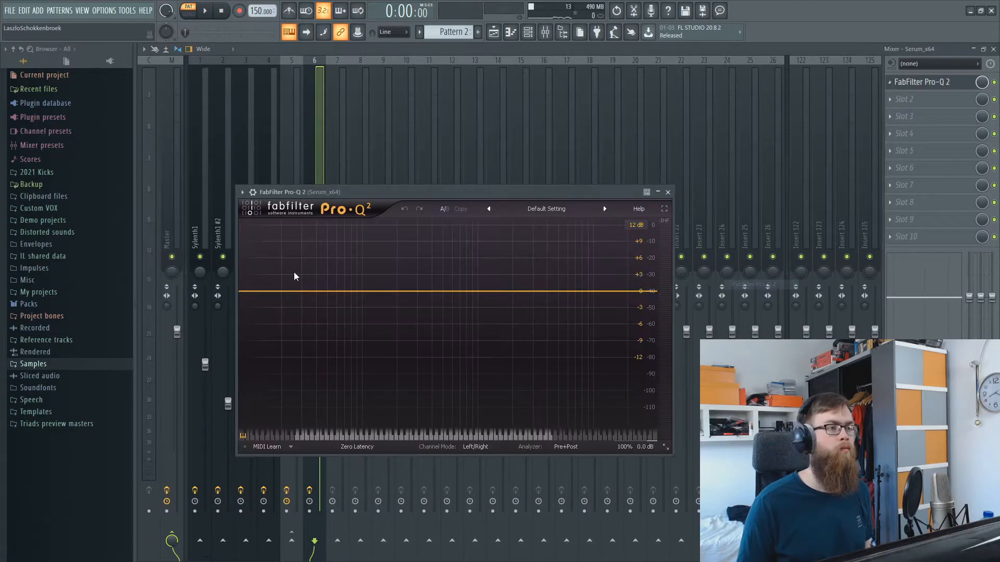
Add a low-cut band and a bell boost of about 1.3 dB near 9.8 kHz, and lower Serum's mixer level to -6.3 dB.
{"action": "double_click", "coordinate": [376, 311]}
{"action": "left_click", "coordinate": [290, 396]}
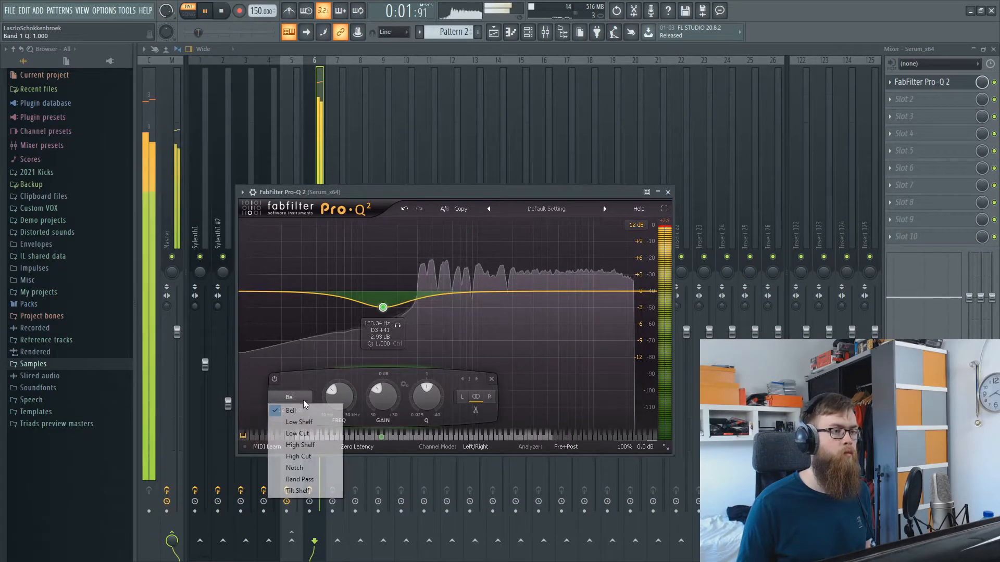
{"action": "left_click", "coordinate": [292, 442]}
{"action": "left_click_drag", "start_coordinate": [383, 291], "coordinate": [592, 285]}
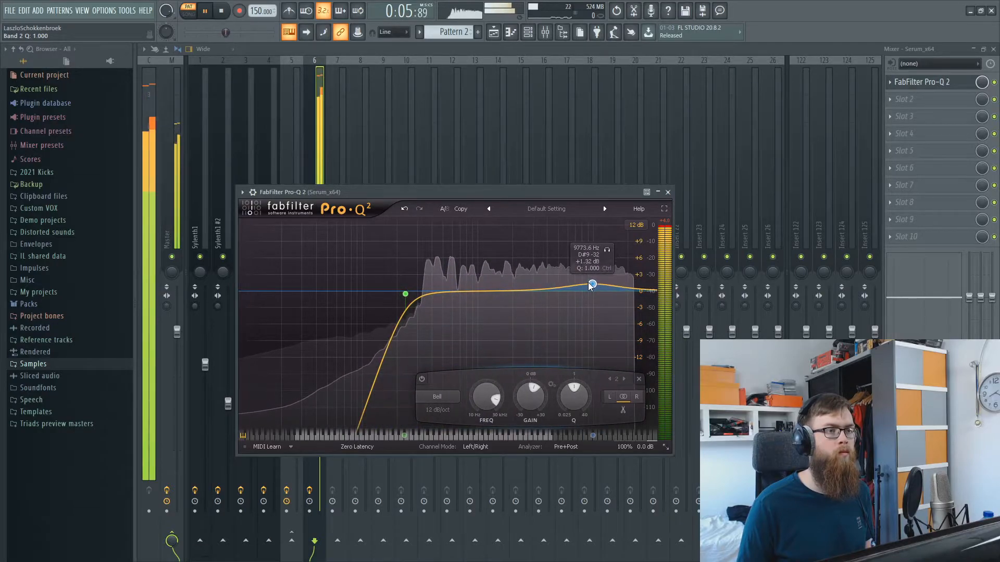
{"action": "key", "text": "Escape"}
{"action": "key", "text": "space"}
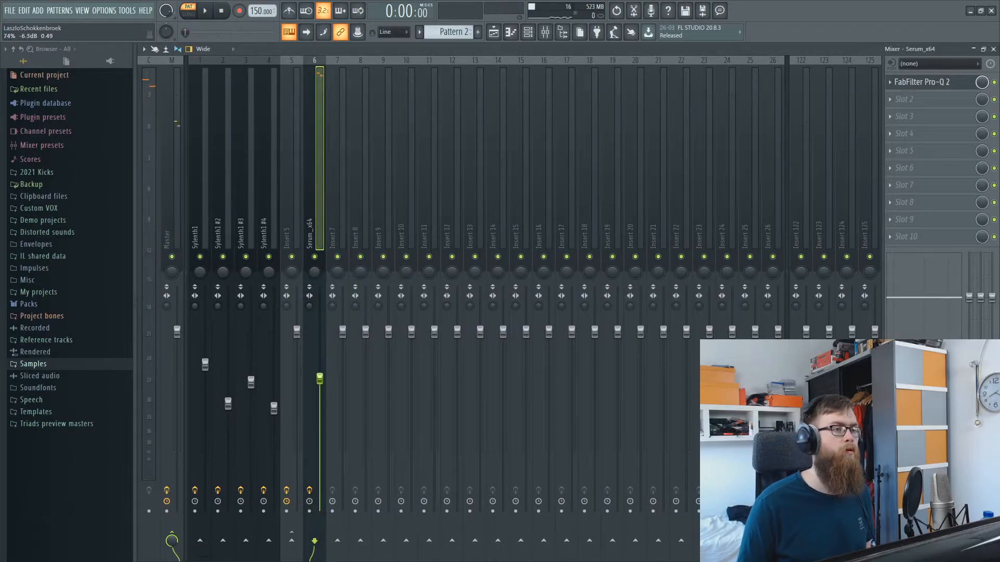
Place Pattern 2 at the start of Track 3 in the playlist, below Pattern 1.
{"action": "left_click", "coordinate": [487, 35]}
{"action": "left_click", "coordinate": [336, 149]}
{"action": "left_click_drag", "start_coordinate": [339, 149], "coordinate": [284, 148]}
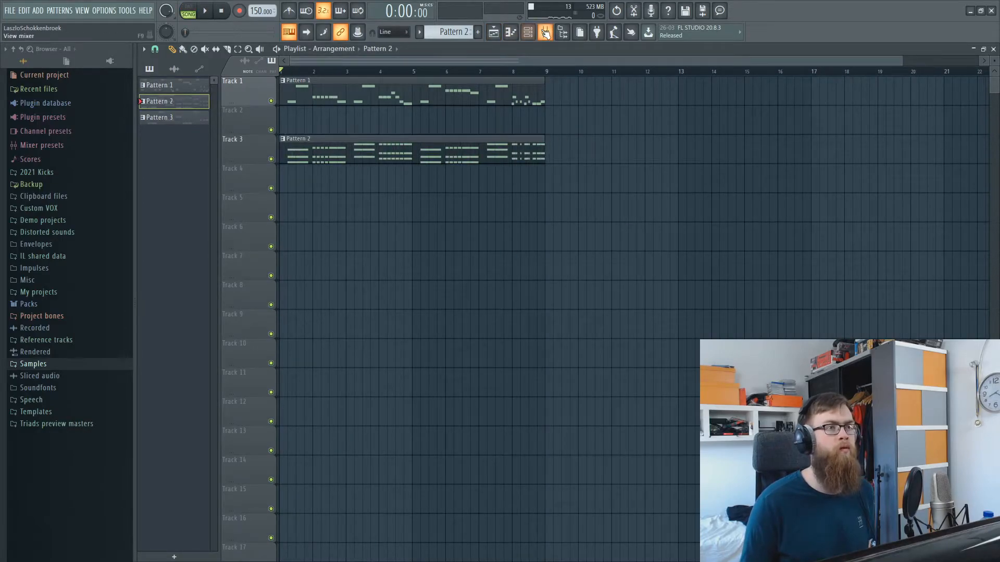
Balance Serum's mixer level against the other lead layers during song playback, bringing it to about -9 dB.
{"action": "key", "text": "F9"}
{"action": "left_click_drag", "start_coordinate": [326, 391], "coordinate": [320, 400]}
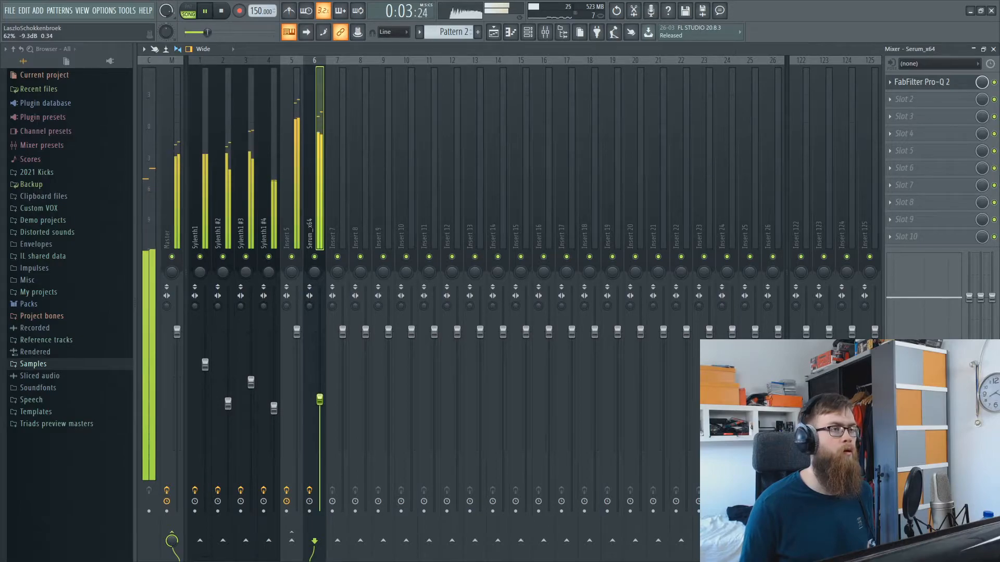
{"action": "key", "text": "F6"}
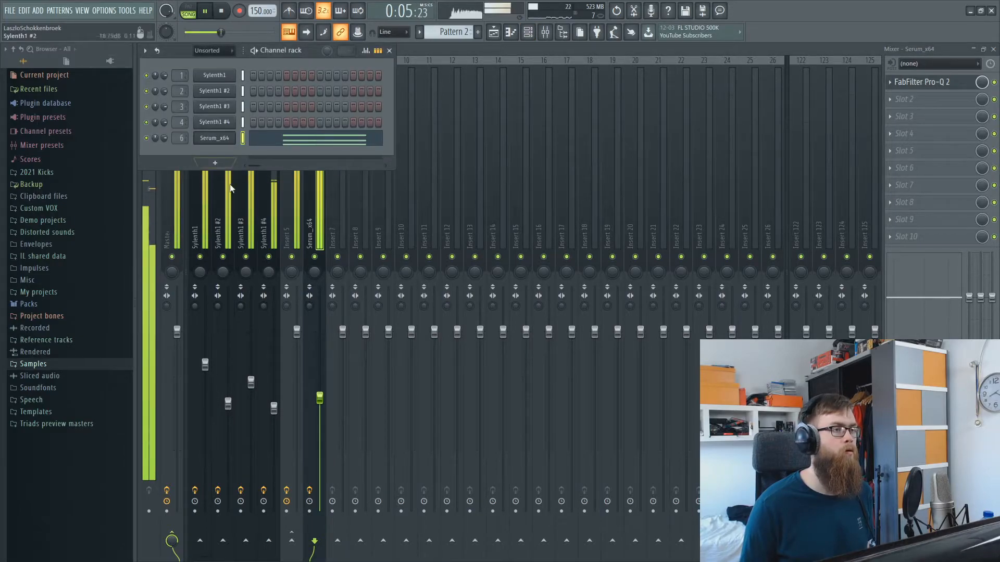
{"action": "key", "text": "F6"}
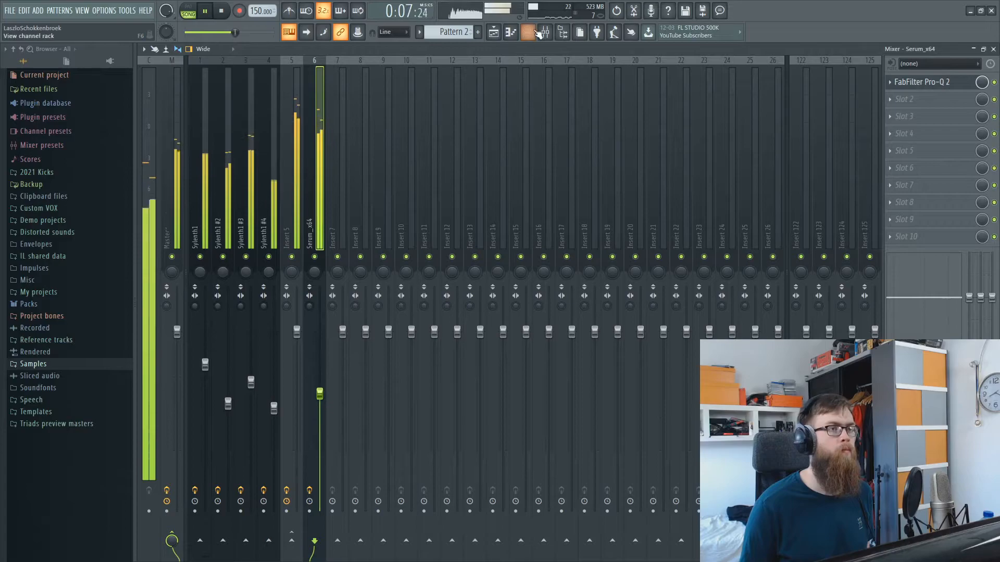
{"action": "key", "text": "F6"}
{"action": "key", "text": "F6"}
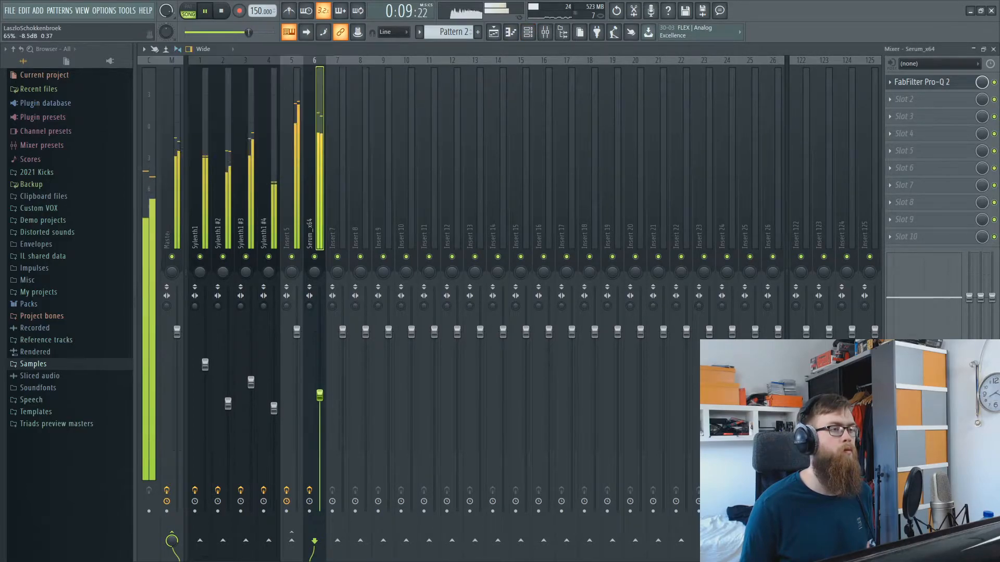
Add another Sylenth1 channel and copy the Serum channel's chord notes into it.
{"action": "key", "text": "F6"}
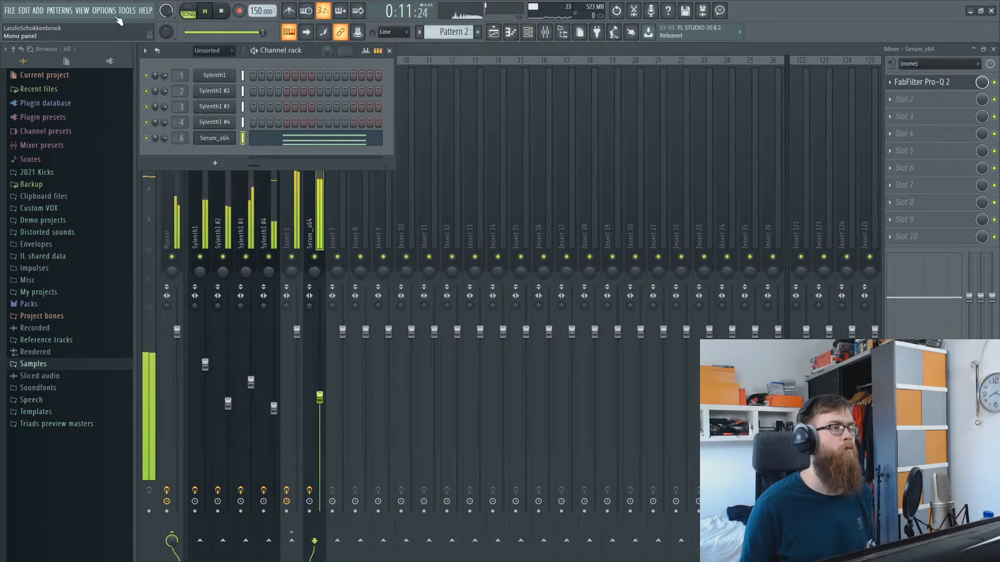
{"action": "left_click", "coordinate": [38, 10]}
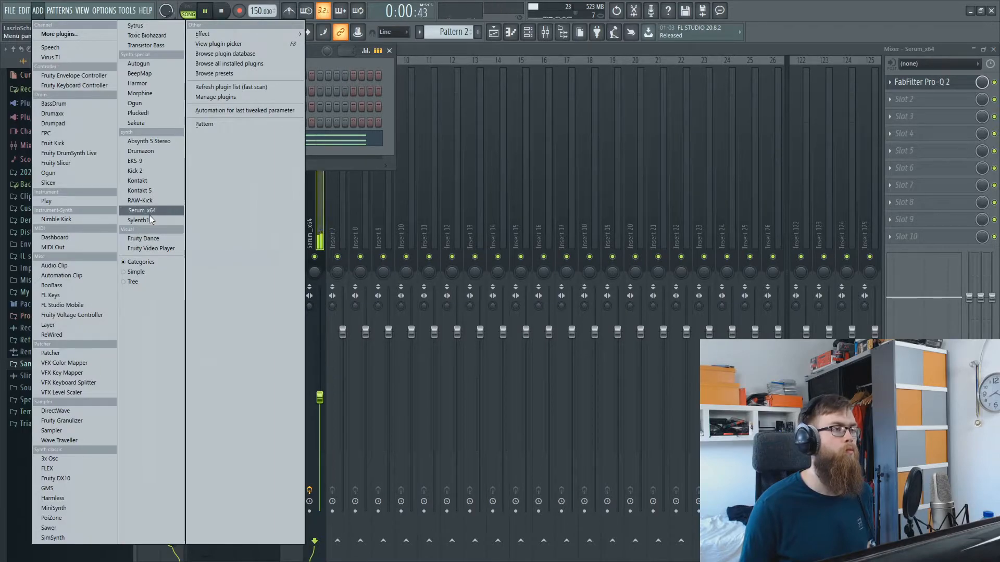
{"action": "left_click", "coordinate": [148, 218]}
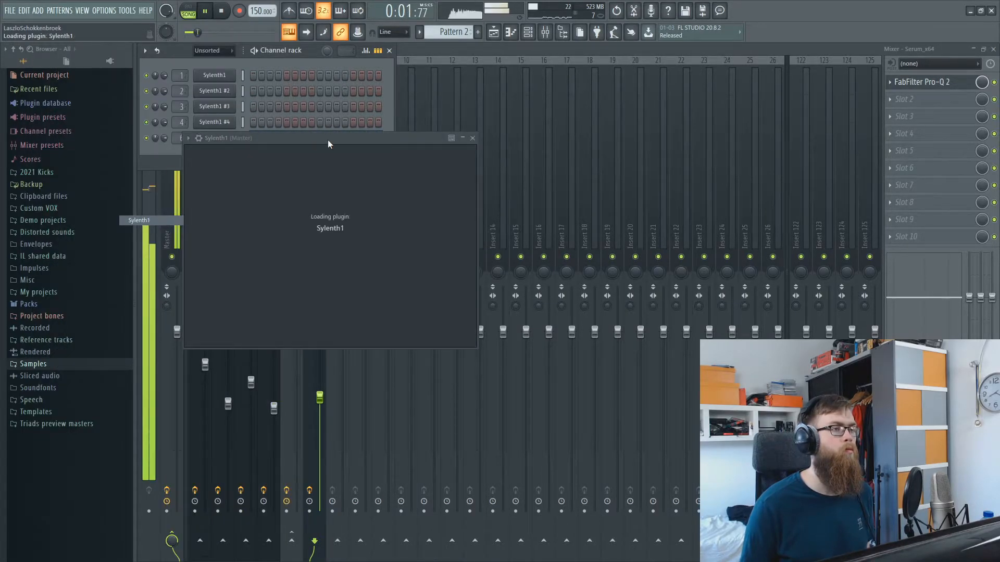
{"action": "left_click_drag", "start_coordinate": [387, 139], "coordinate": [484, 163]}
{"action": "right_click", "coordinate": [228, 139]}
{"action": "left_click", "coordinate": [350, 148]}
{"action": "right_click", "coordinate": [214, 154]}
{"action": "left_click", "coordinate": [350, 173]}
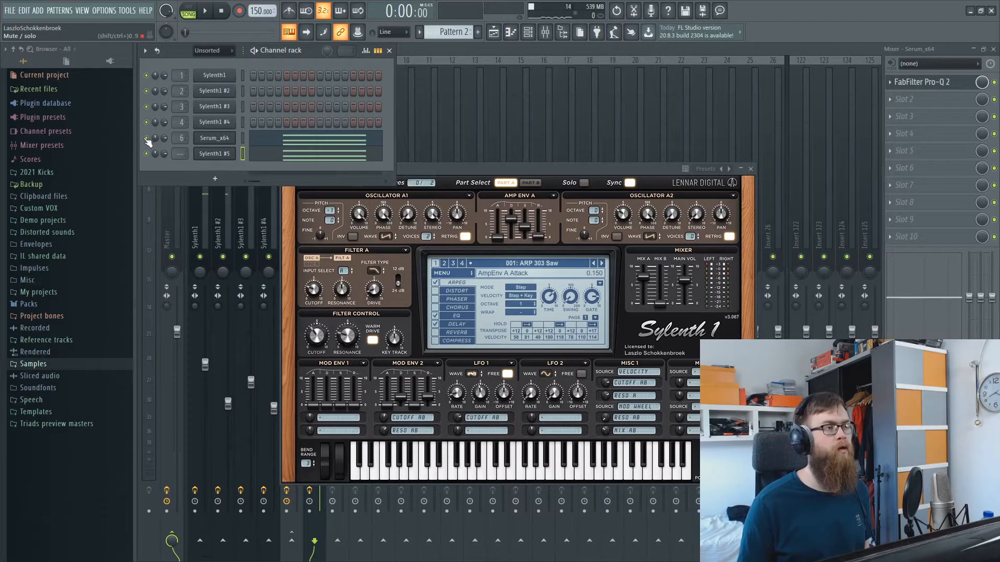
Mute the Serum channel and copy all of its low notes from Pattern 3.
{"action": "left_click", "coordinate": [314, 156]}
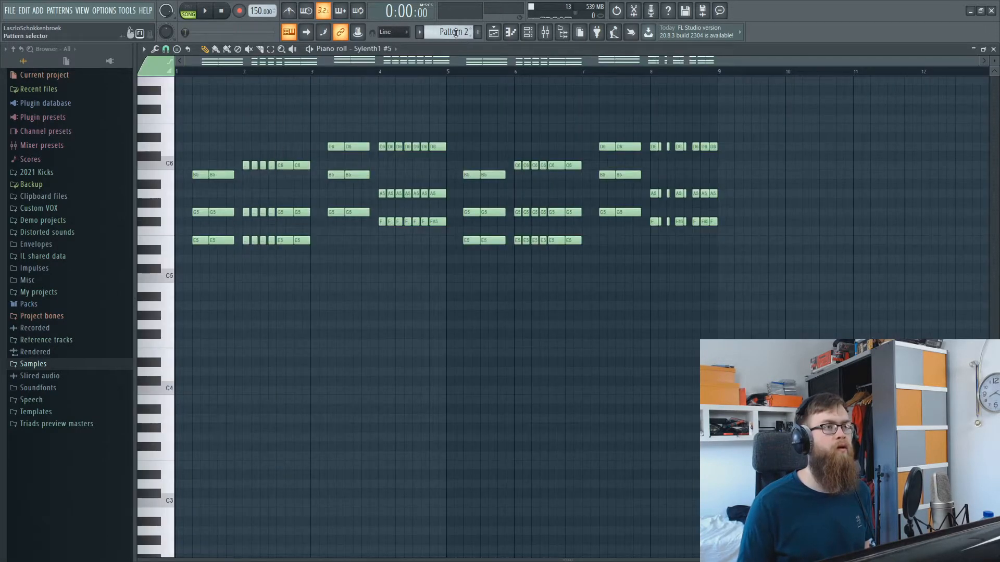
{"action": "scroll", "coordinate": [454, 32], "scroll_direction": "up", "scroll_amount": 1}
{"action": "left_click", "coordinate": [527, 32]}
{"action": "left_click", "coordinate": [312, 140]}
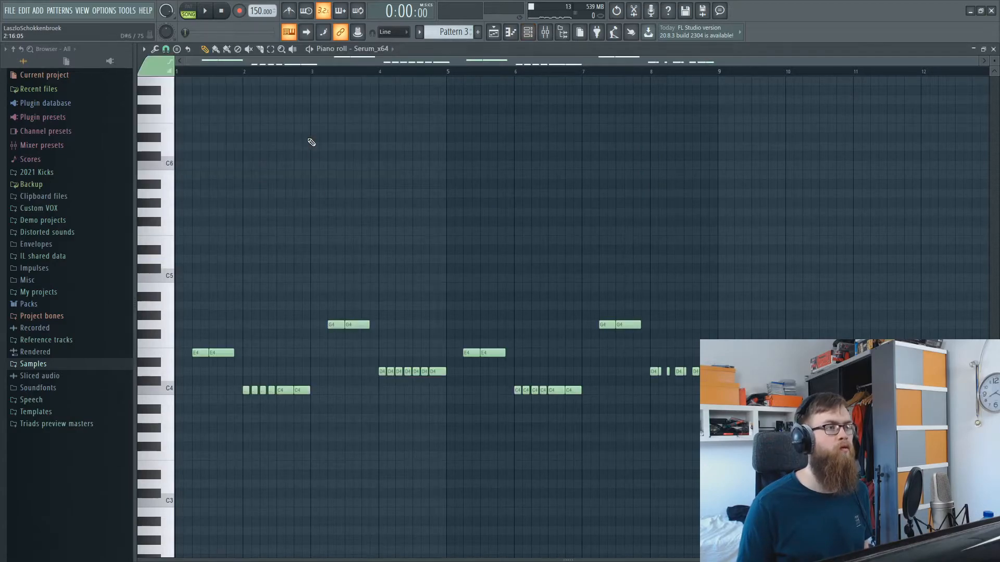
{"action": "key", "text": "ctrl+a"}
{"action": "key", "text": "ctrl+d"}
{"action": "key", "text": "ctrl+a"}
{"action": "key", "text": "Delete"}
Paste the copied low notes beneath the chords of Sylenth1 #5 in Pattern 2.
{"action": "scroll", "coordinate": [452, 31], "scroll_direction": "down", "scroll_amount": 1}
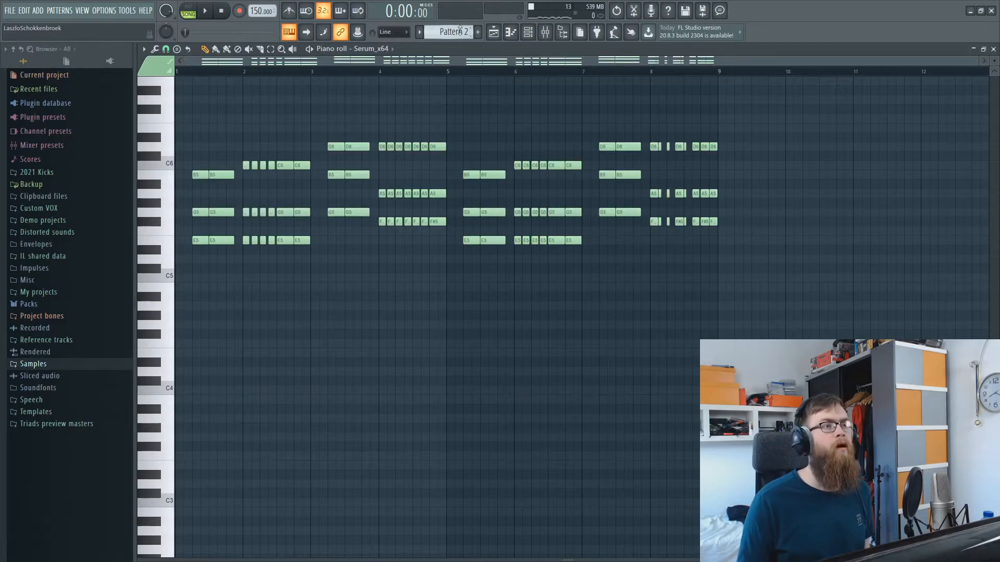
{"action": "left_click", "coordinate": [528, 32]}
{"action": "left_click", "coordinate": [307, 141]}
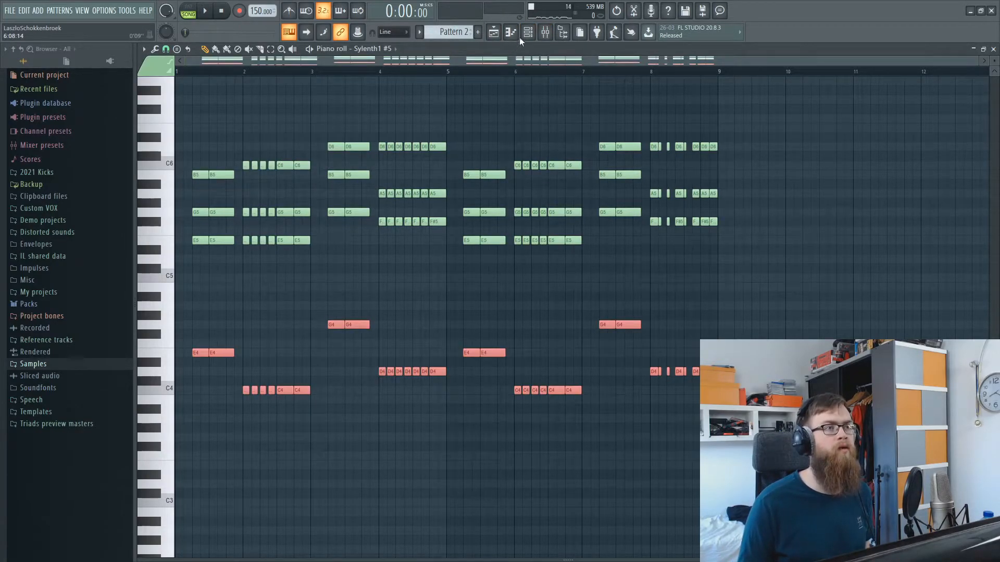
Open the Sylenth1 #5 synth and reset its current preset to Init.
{"action": "left_click", "coordinate": [538, 32]}
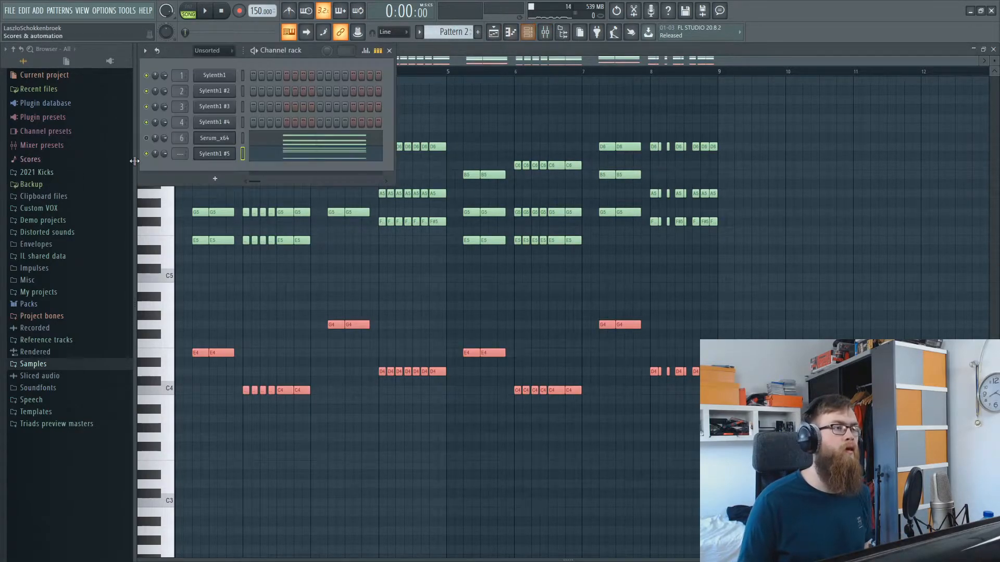
{"action": "left_click", "coordinate": [229, 155]}
{"action": "left_click", "coordinate": [452, 276]}
{"action": "mouse_move", "coordinate": [456, 285]}
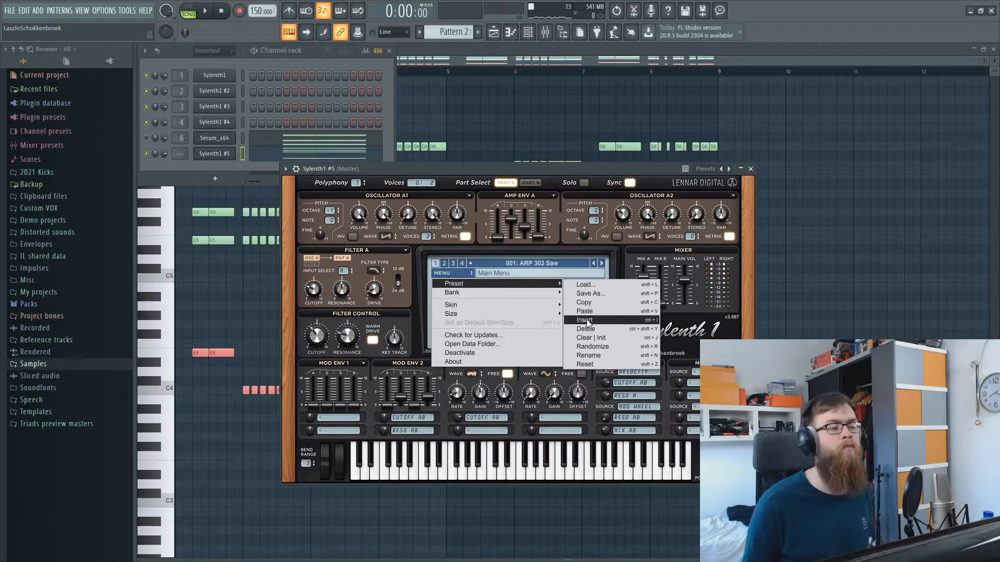
{"action": "left_click", "coordinate": [586, 320]}
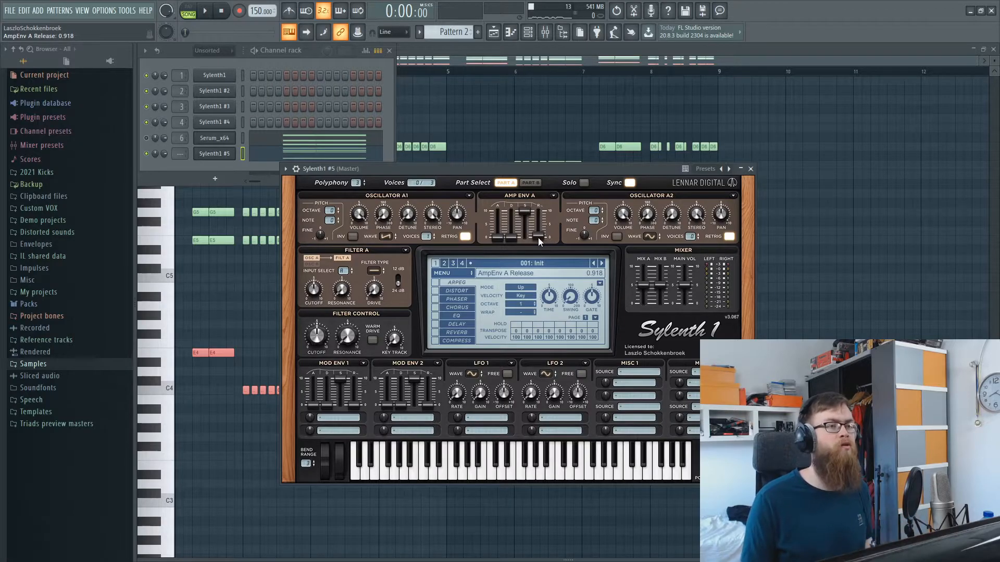
Set Sylenth1 #5's amp envelope release to 0.918 and attack to 0.050, and briefly play the new layer.
{"action": "left_click_drag", "start_coordinate": [483, 167], "coordinate": [424, 170]}
{"action": "key", "text": "space"}
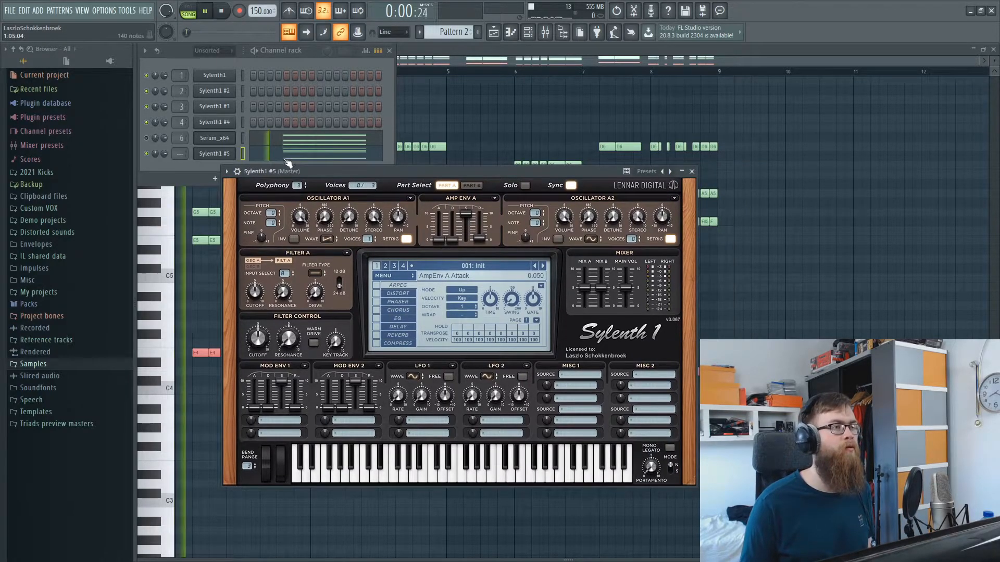
{"action": "key", "text": "space"}
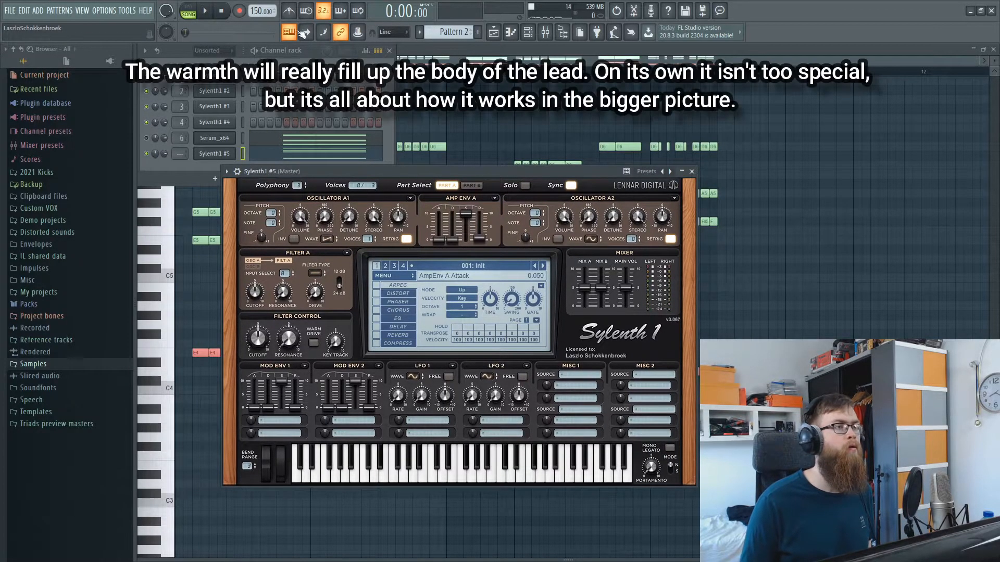
While playing the layer, set oscillator A1 to 4 voices with retrigger off and raise Sylenth1 #5's polyphony to 16.
{"action": "left_click", "coordinate": [177, 12]}
{"action": "key", "text": "space"}
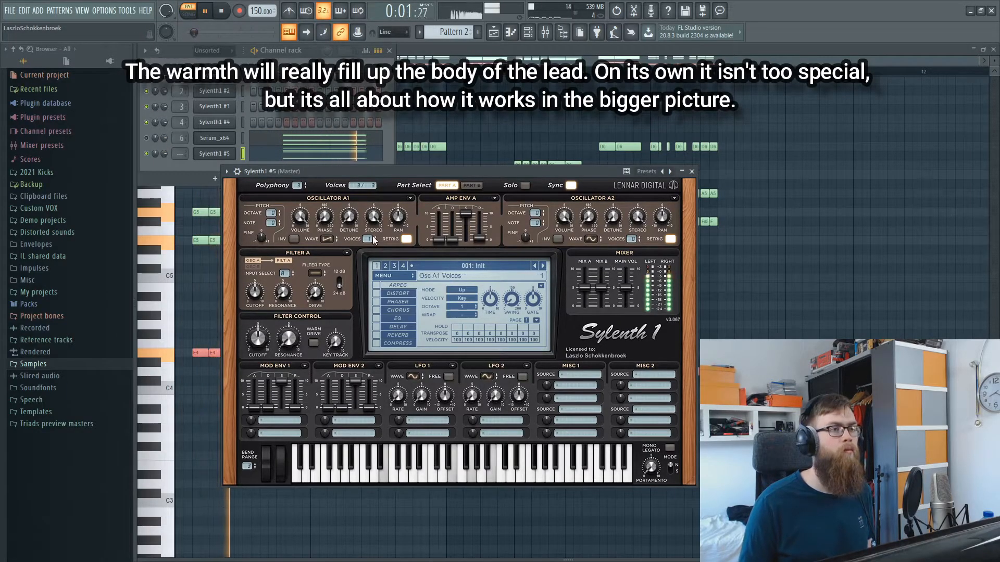
{"action": "left_click", "coordinate": [406, 239]}
{"action": "left_click", "coordinate": [370, 236]}
{"action": "left_click", "coordinate": [370, 237]}
{"action": "left_click", "coordinate": [370, 237]}
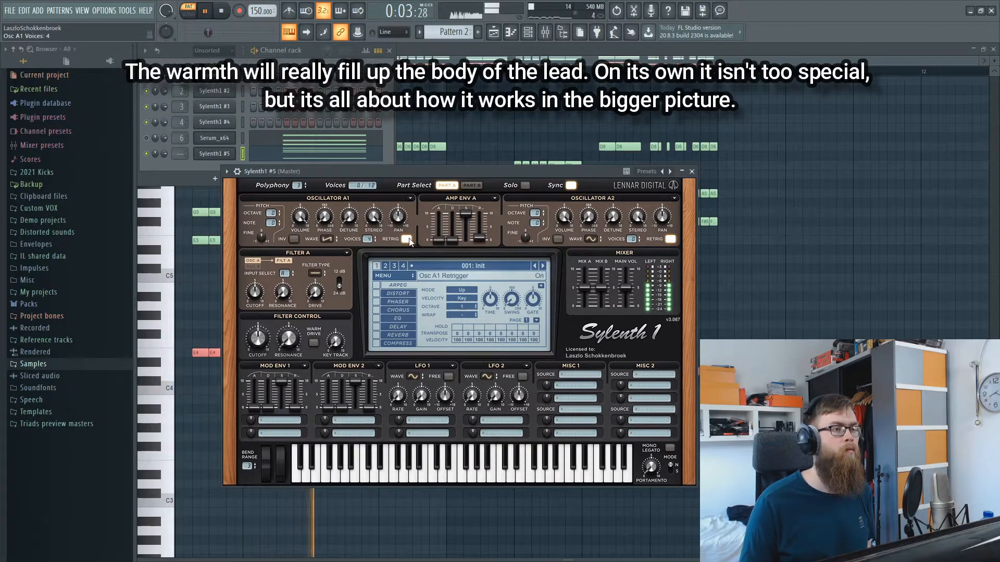
{"action": "left_click_drag", "start_coordinate": [302, 185], "coordinate": [379, 127]}
{"action": "key", "text": "space"}
Check the Sylenth1 #5 notes, play the pattern and set amp envelope A's release to 0.782.
{"action": "left_click_drag", "start_coordinate": [382, 171], "coordinate": [904, 271]}
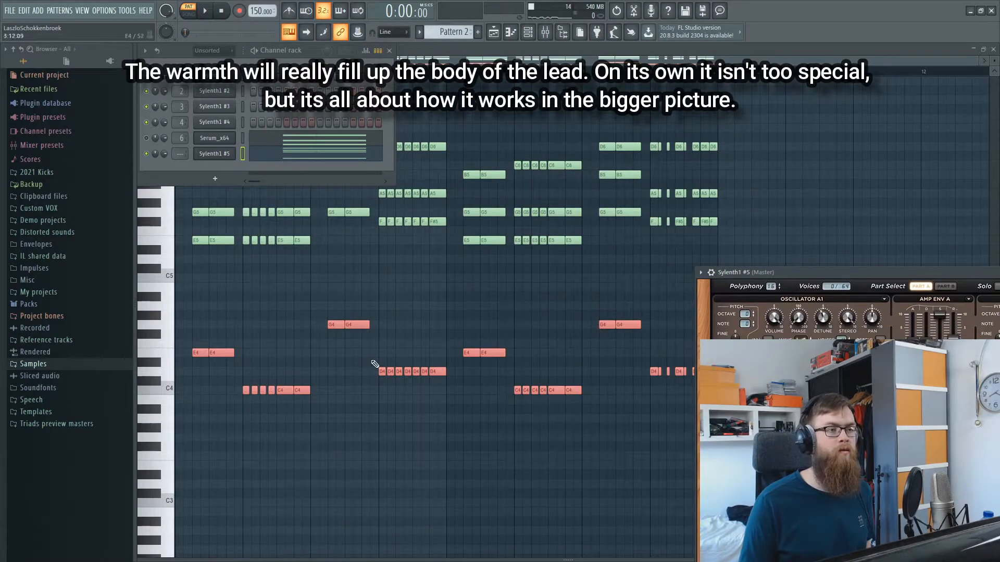
{"action": "left_click_drag", "start_coordinate": [782, 275], "coordinate": [297, 179]}
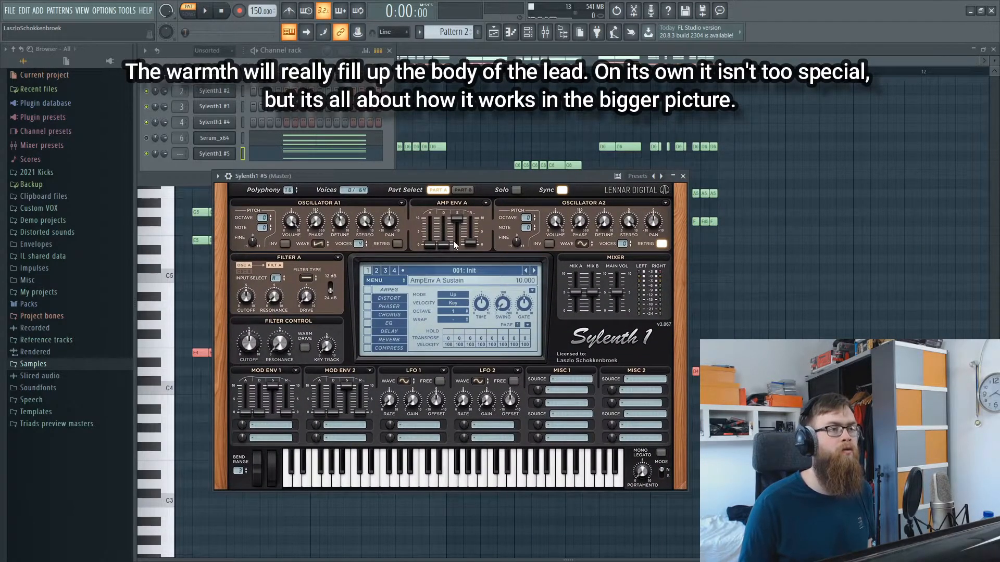
{"action": "key", "text": "space"}
{"action": "left_click_drag", "start_coordinate": [473, 243], "coordinate": [473, 246]}
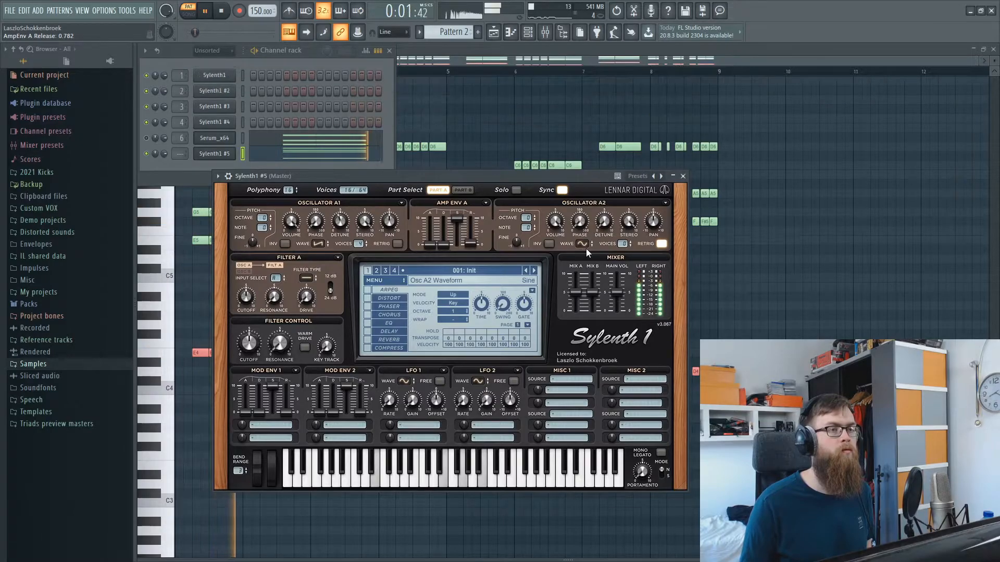
Set oscillator A2 to a Saw wave with 8 voices, retrigger off and detune at 4.700.
{"action": "left_click", "coordinate": [583, 245]}
{"action": "left_click", "coordinate": [598, 262]}
{"action": "left_click_drag", "start_coordinate": [622, 244], "coordinate": [646, 169]}
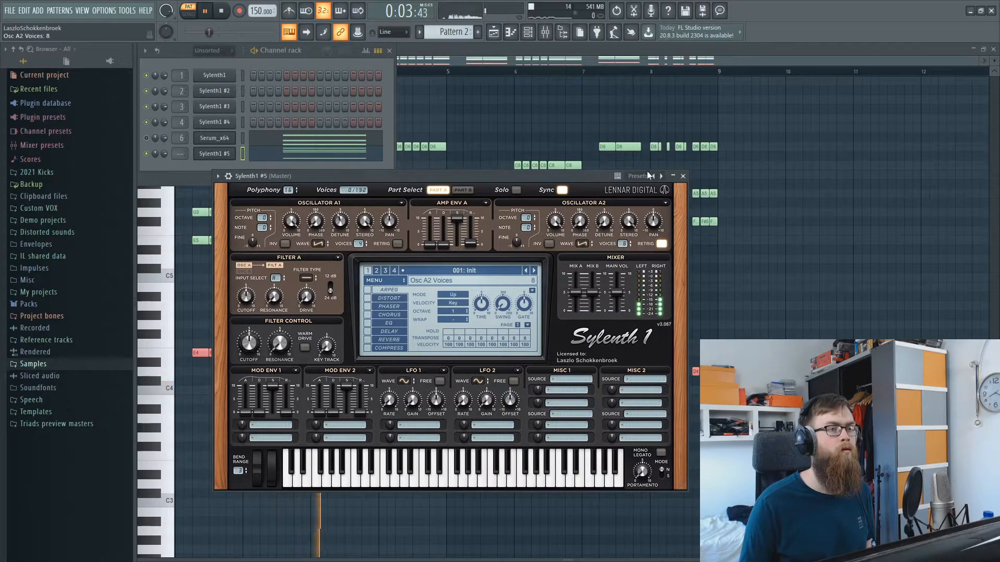
{"action": "left_click_drag", "start_coordinate": [605, 223], "coordinate": [606, 219]}
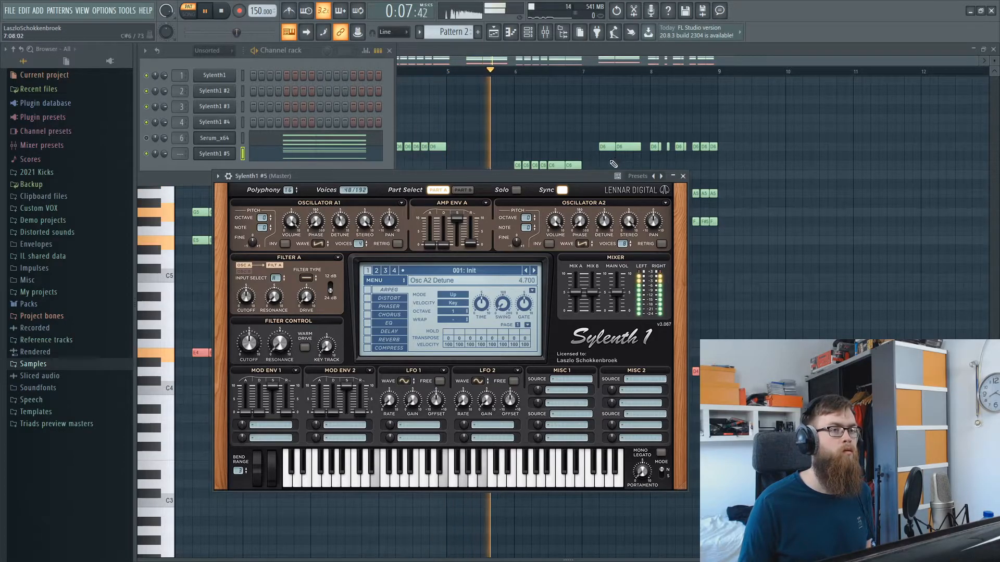
In Part B, set oscillator B1 to TriSaw with 4 voices and retrigger off, and amp envelope B's release to 1.282.
{"action": "left_click", "coordinate": [463, 190]}
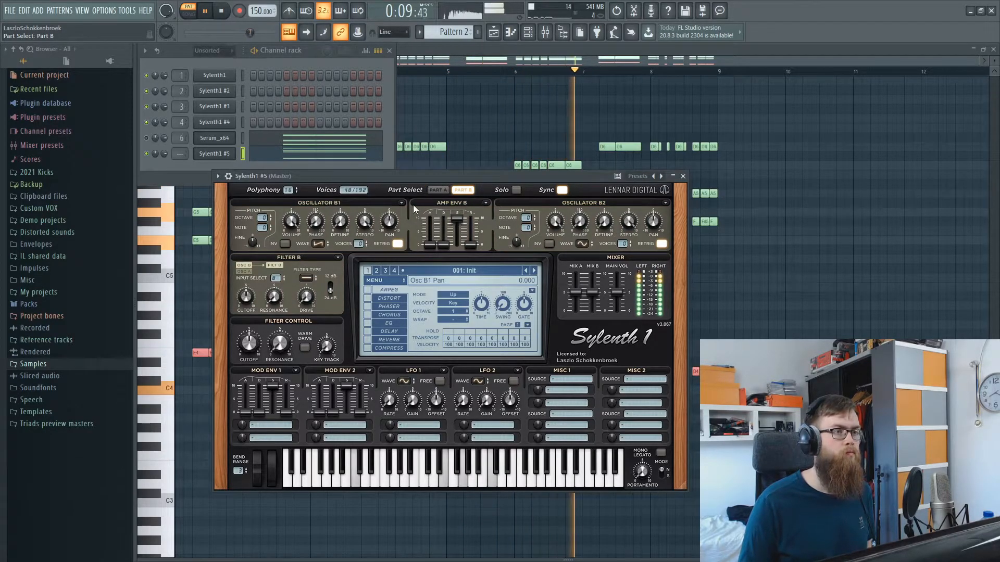
{"action": "key", "text": "space"}
{"action": "left_click", "coordinate": [318, 244]}
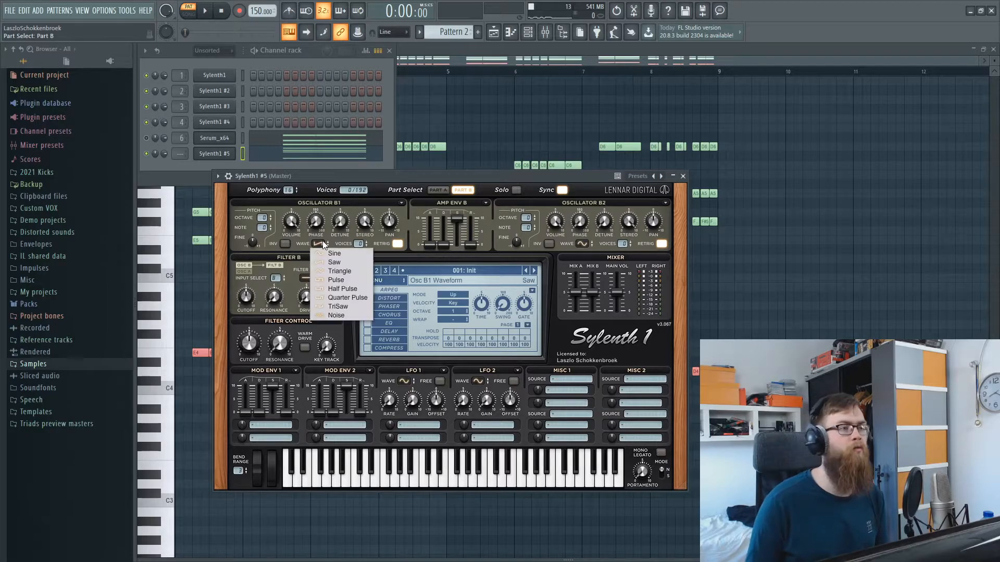
{"action": "left_click", "coordinate": [336, 305]}
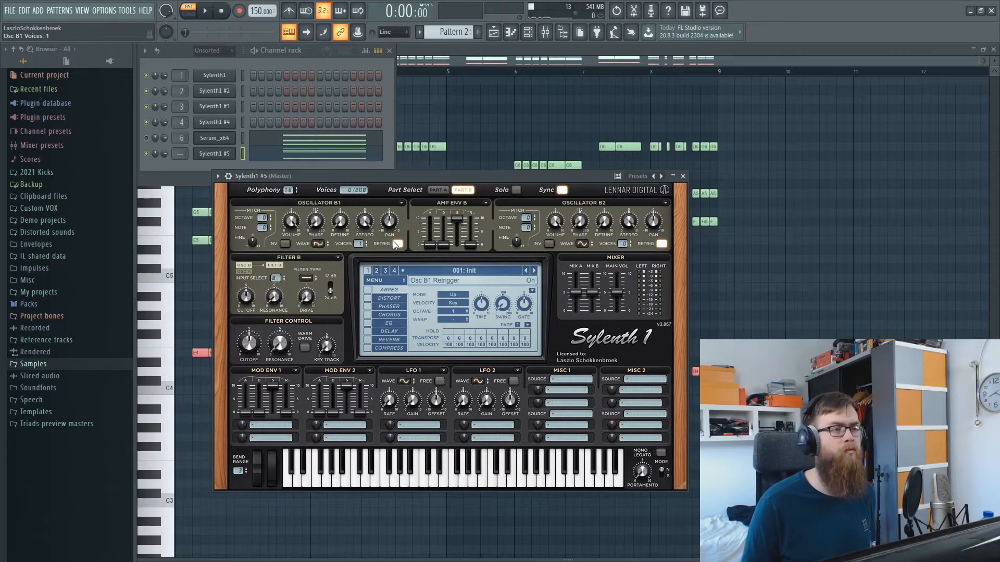
{"action": "left_click_drag", "start_coordinate": [358, 245], "coordinate": [358, 254]}
{"action": "scroll", "coordinate": [476, 243], "scroll_direction": "up", "scroll_amount": 3}
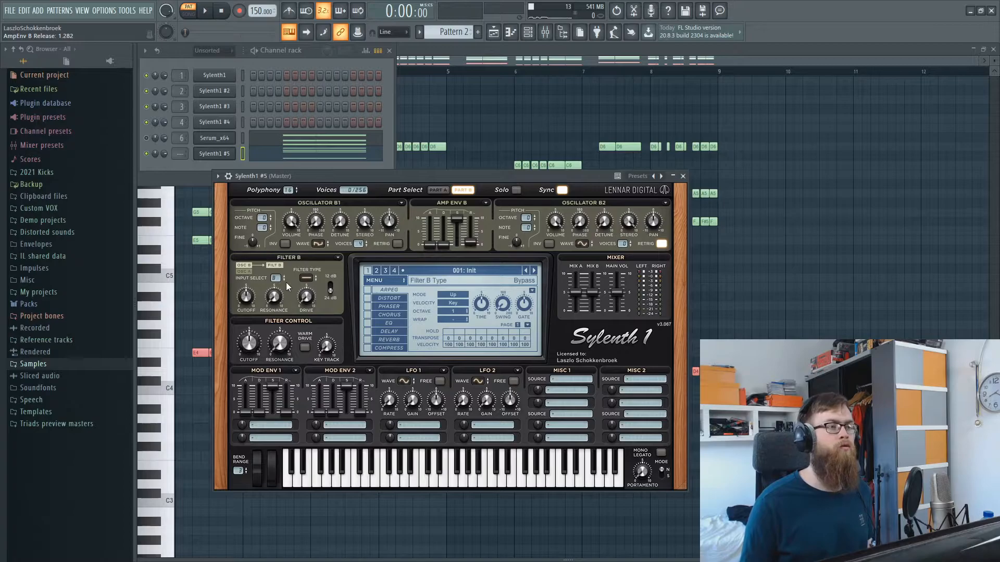
Set filters B and A to Lowpass, with filter A's drive at 1.100, and lower the shared filter control cutoff during playback.
{"action": "left_click", "coordinate": [302, 278]}
{"action": "left_click", "coordinate": [322, 297]}
{"action": "left_click", "coordinate": [437, 190]}
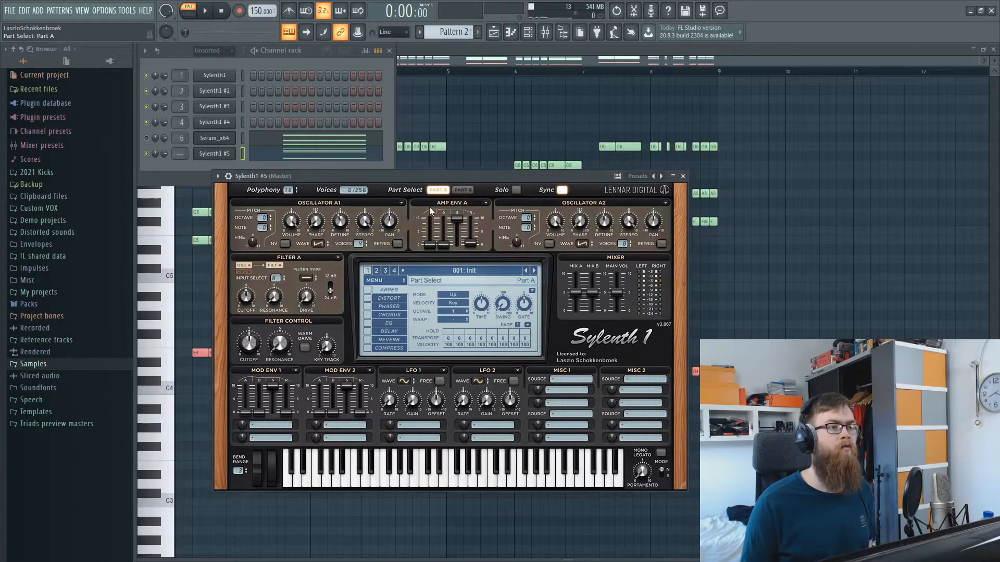
{"action": "left_click", "coordinate": [315, 282]}
{"action": "left_click", "coordinate": [324, 298]}
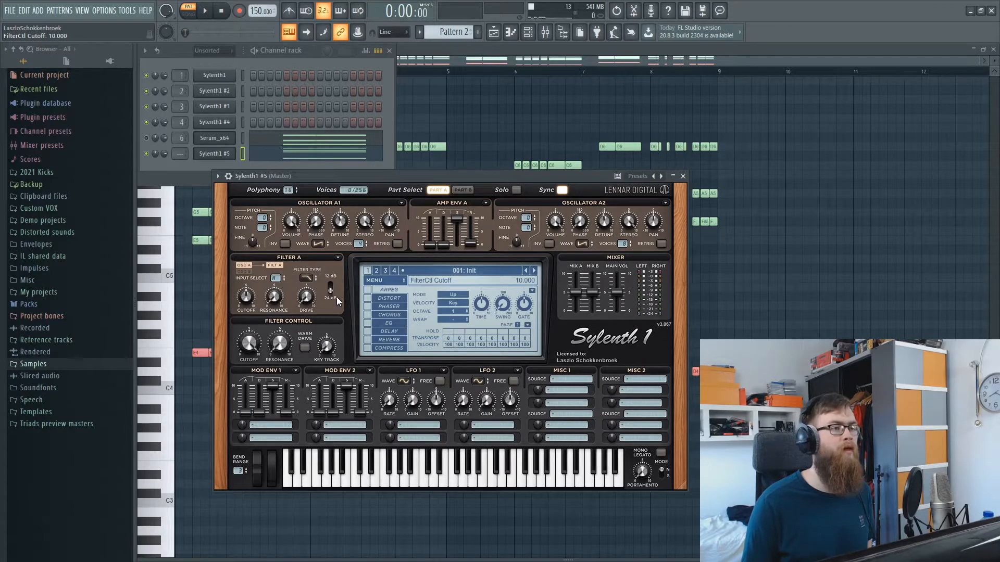
{"action": "key", "text": "space"}
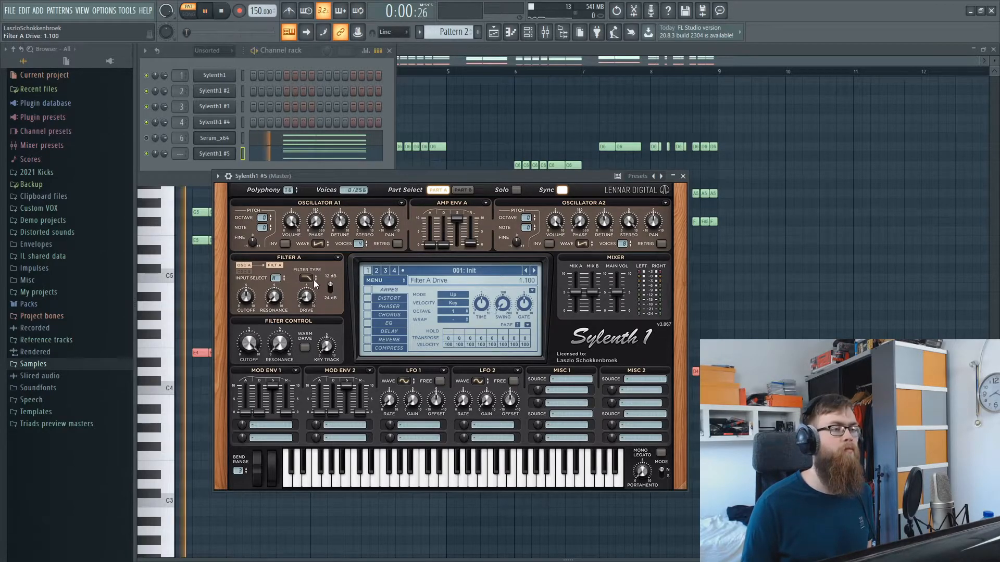
{"action": "left_click", "coordinate": [462, 190]}
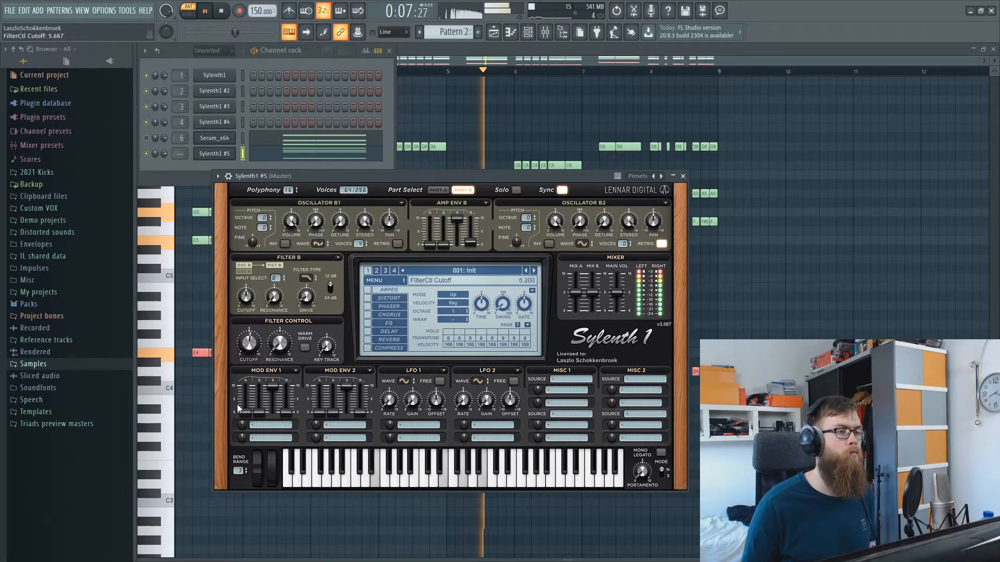
Route modulation envelope 1 to Pitch A and B and set its release to 2.364.
{"action": "left_click", "coordinate": [270, 424]}
{"action": "left_click", "coordinate": [281, 362]}
{"action": "key", "text": "space"}
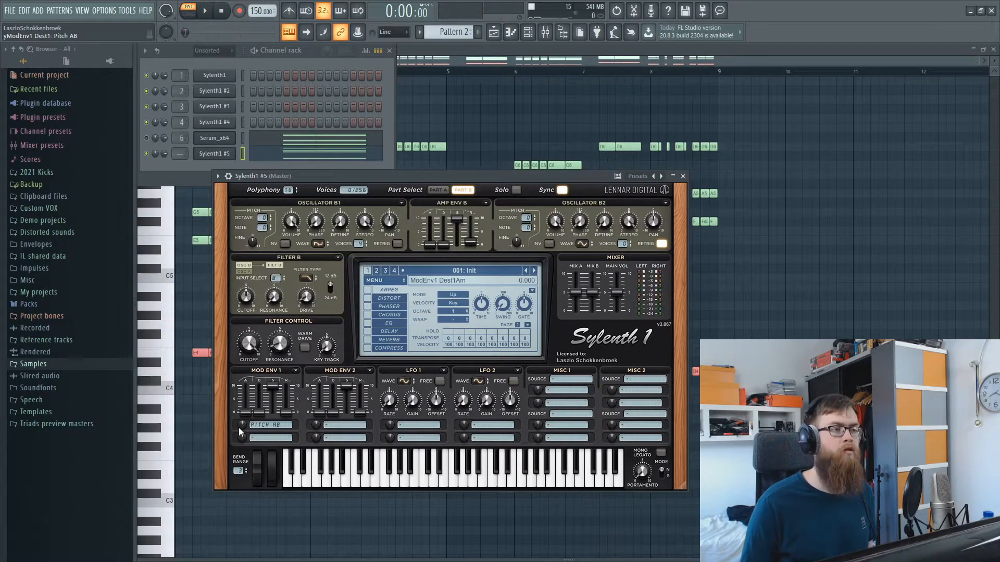
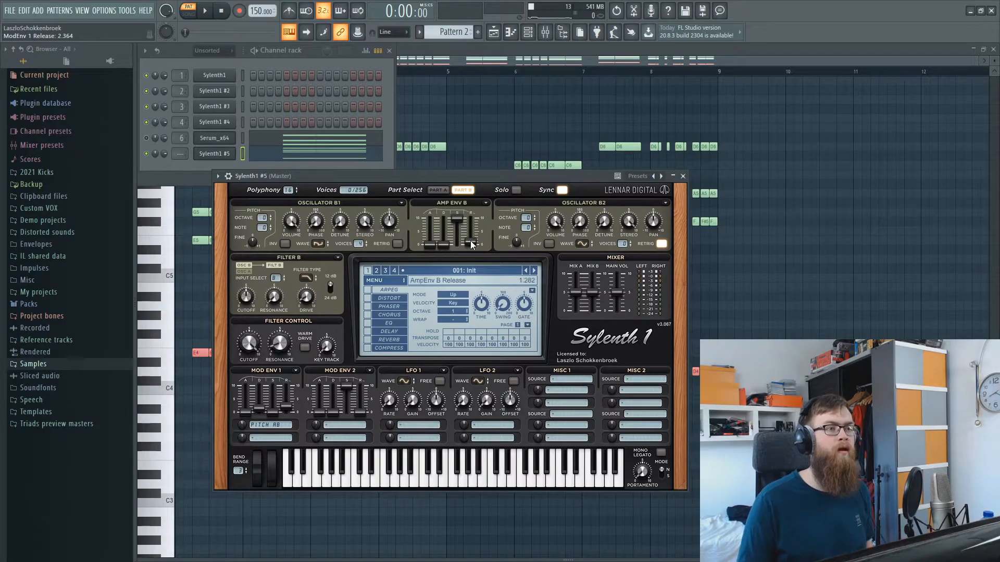
Return to Part A and reduce oscillator A2 to 5 voices while auditioning the pattern.
{"action": "left_click", "coordinate": [442, 191]}
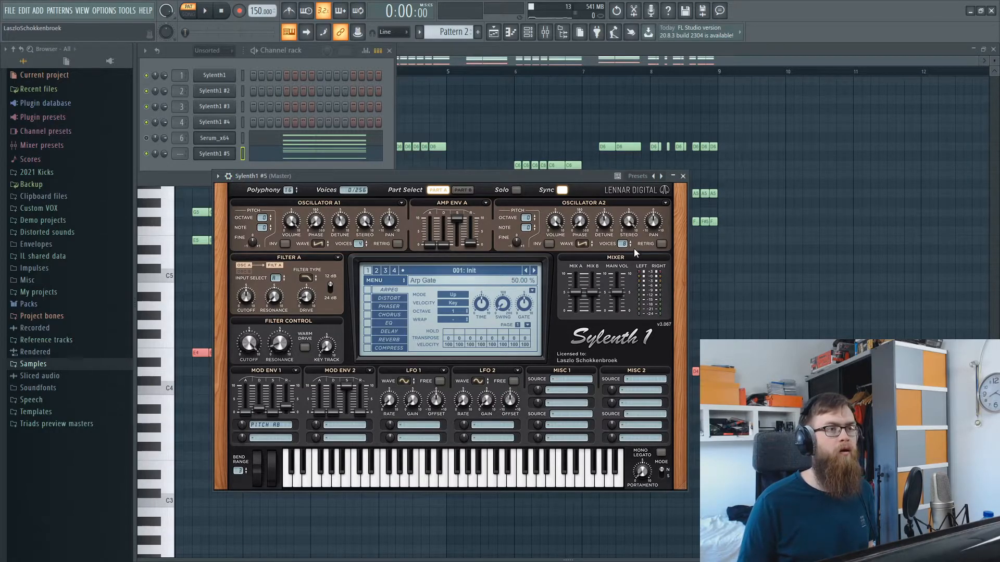
{"action": "key", "text": "space"}
{"action": "mouse_move", "coordinate": [625, 247]}
{"action": "left_mouse_down"}
{"action": "mouse_move", "coordinate": [623, 265]}
{"action": "mouse_move", "coordinate": [620, 242]}
{"action": "mouse_move", "coordinate": [625, 256]}
{"action": "left_mouse_up"}
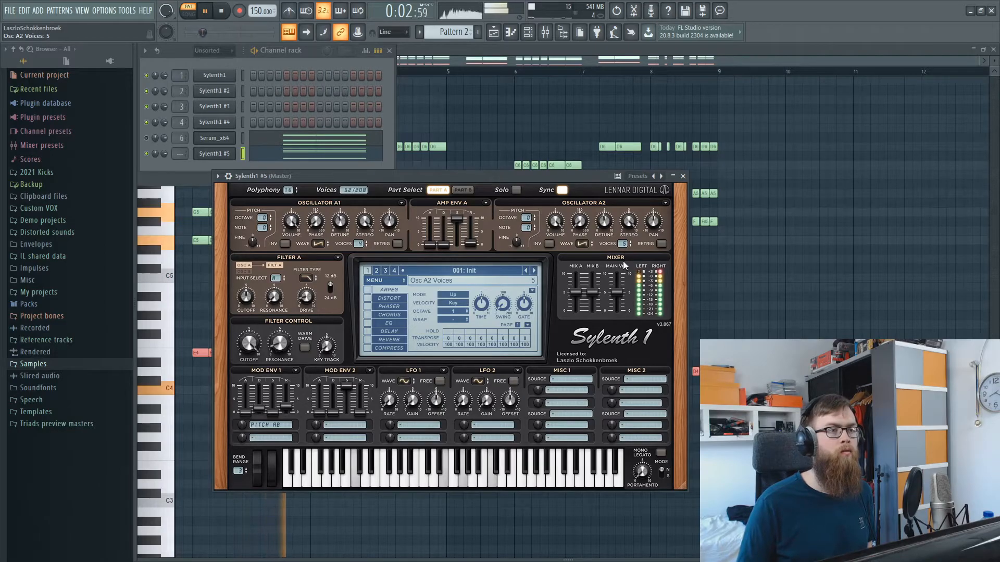
{"action": "key", "text": "space"}
Assign LFO 1 to Pitch A and B at a 1/64D rate and play the layer.
{"action": "left_click", "coordinate": [440, 426]}
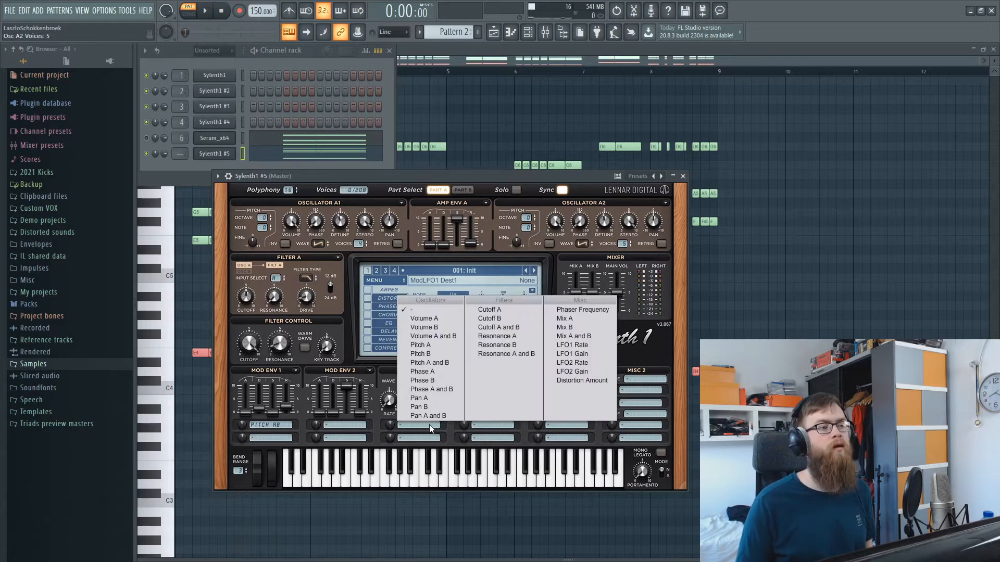
{"action": "left_click", "coordinate": [444, 363]}
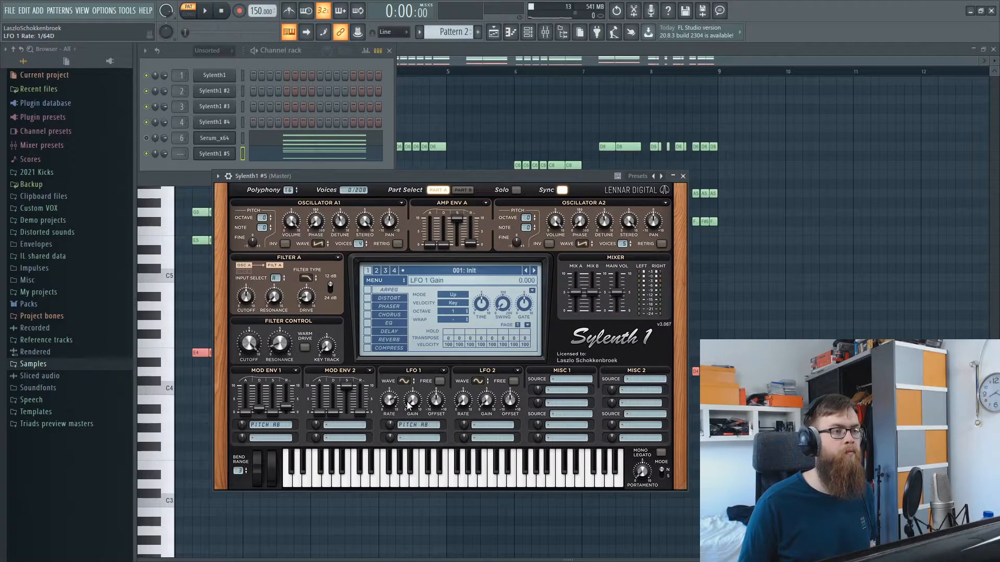
{"action": "key", "text": "space"}
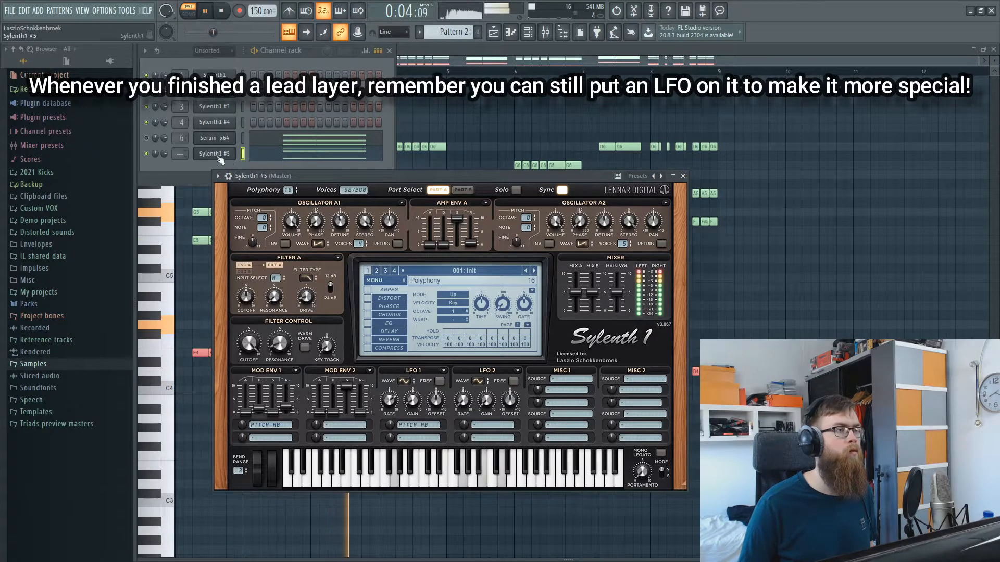
Assign Sylenth1 #5 to a free mixer track and load FabFilter Pro-Q 2 in that track's first effect slot.
{"action": "left_click", "coordinate": [219, 176]}
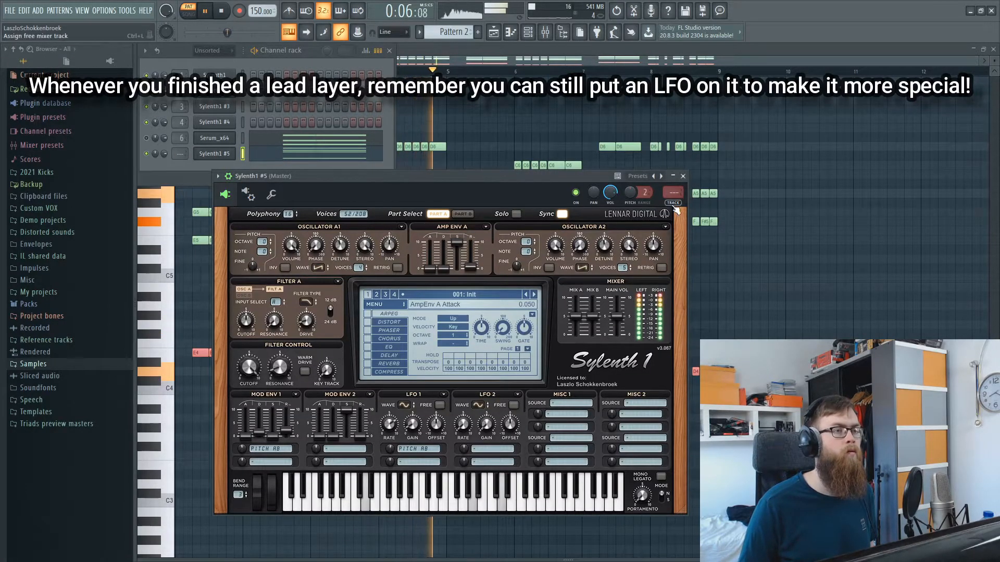
{"action": "left_click", "coordinate": [673, 204]}
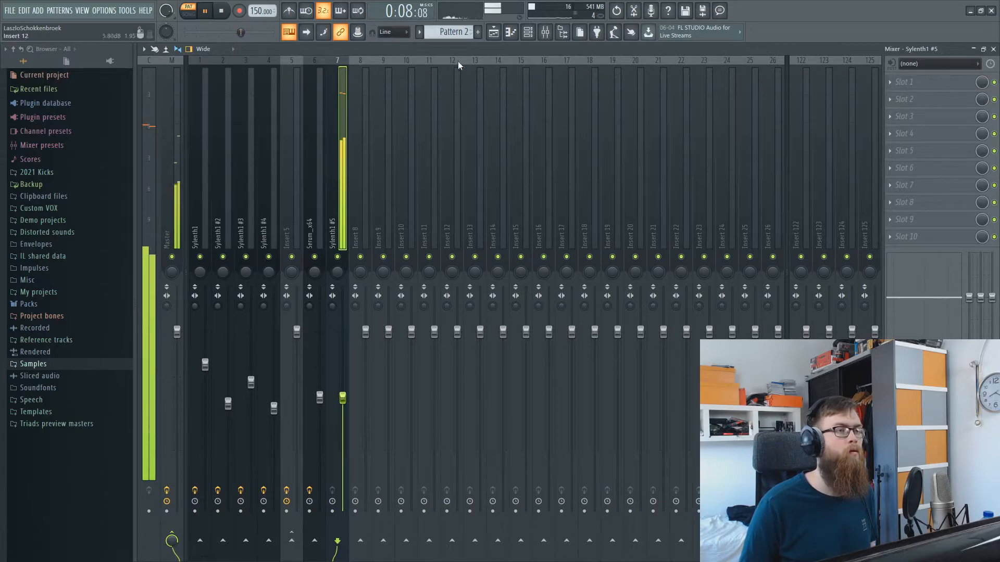
{"action": "left_click", "coordinate": [906, 83]}
{"action": "left_click", "coordinate": [788, 286]}
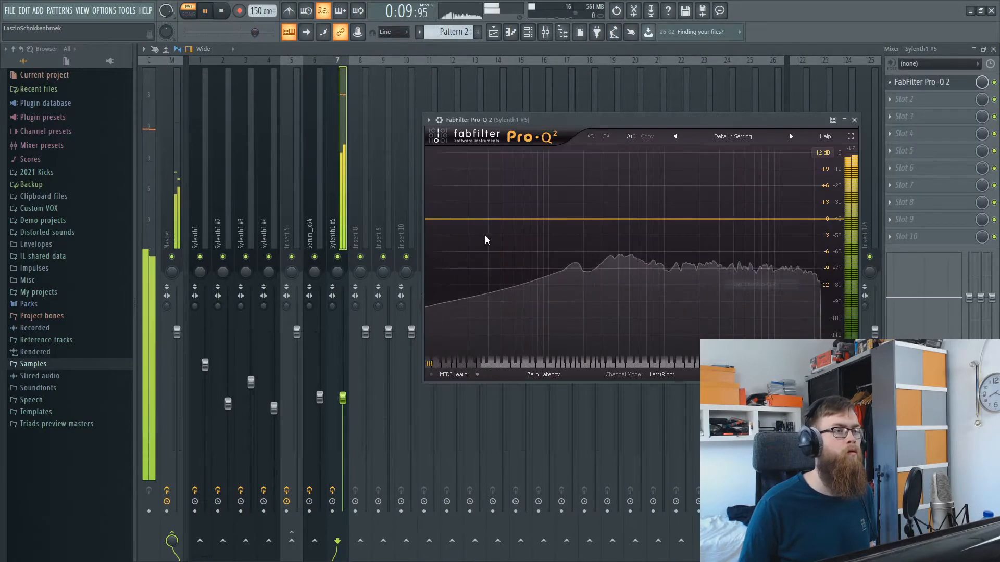
Add a 24 dB/oct Low Cut band at about 136 Hz with Q 0.586 to the Sylenth1 #5 equalizer.
{"action": "left_click_drag", "start_coordinate": [573, 219], "coordinate": [561, 233]}
{"action": "left_click", "coordinate": [477, 324]}
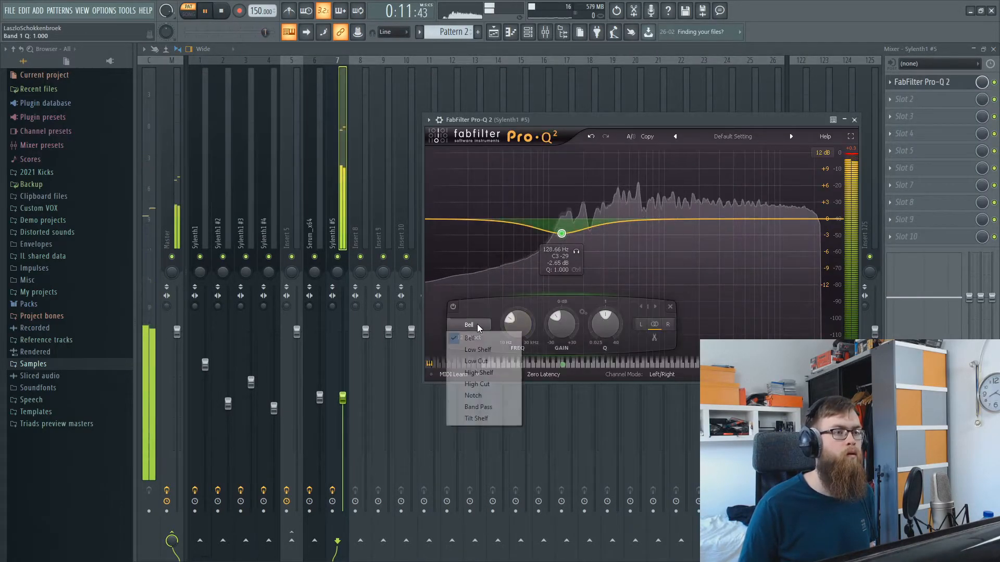
{"action": "left_click", "coordinate": [475, 360]}
{"action": "left_click_drag", "start_coordinate": [564, 236], "coordinate": [566, 244]}
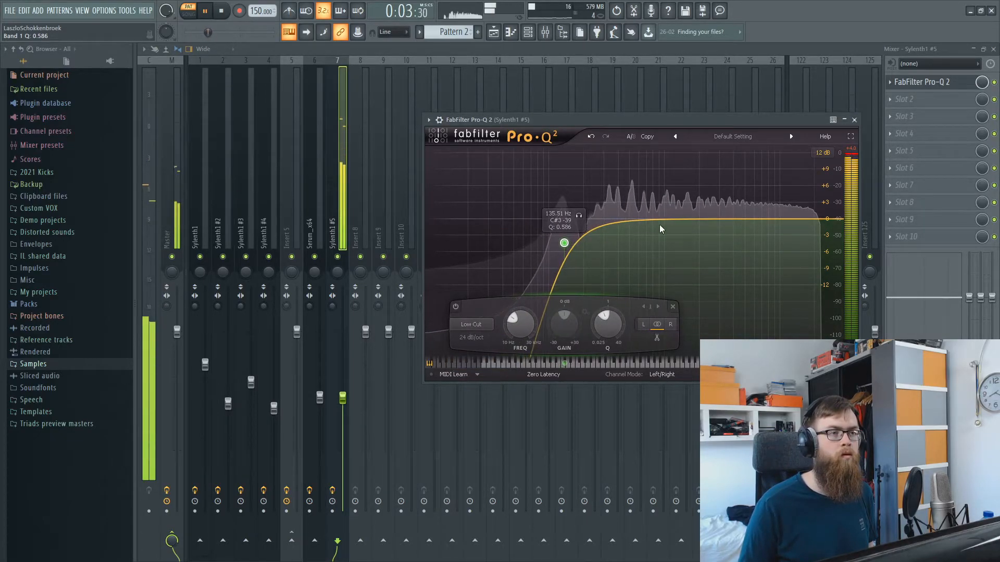
{"action": "left_click", "coordinate": [854, 119]}
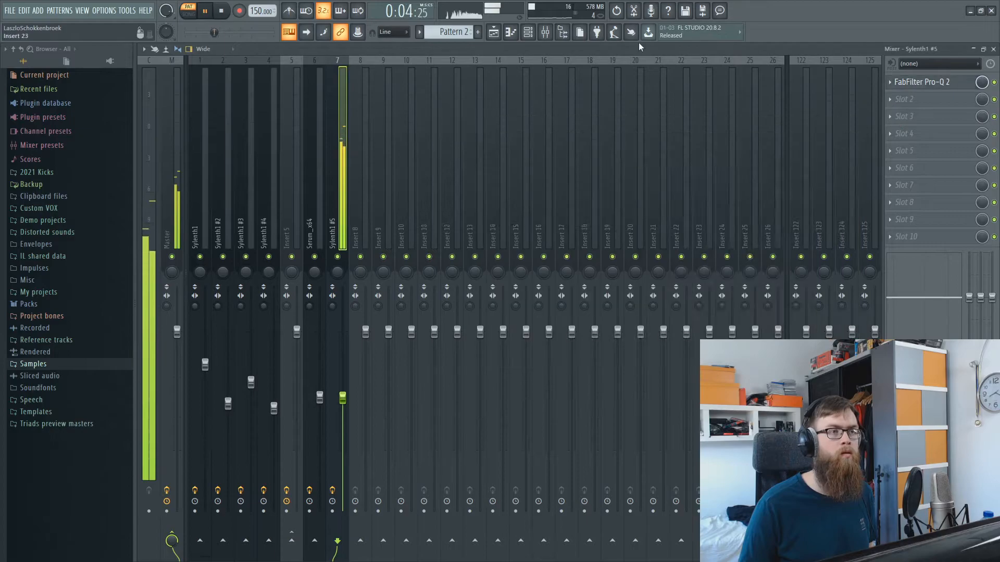
In Sylenth1 #5's piano roll, move all the low C4 and D4 notes up one octave.
{"action": "left_click", "coordinate": [528, 32]}
{"action": "left_click", "coordinate": [290, 156]}
{"action": "scroll", "coordinate": [463, 521], "scroll_direction": "down", "scroll_amount": 1}
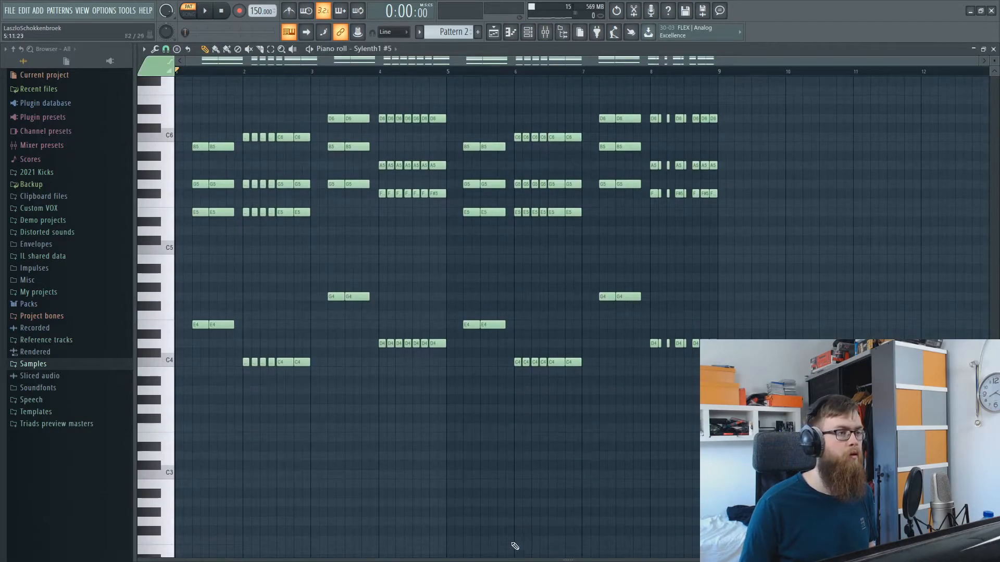
{"action": "left_click_drag", "start_coordinate": [650, 393], "coordinate": [177, 358]}
{"action": "left_click_drag", "start_coordinate": [765, 421], "coordinate": [153, 348]}
{"action": "key", "text": "ctrl+d"}
{"action": "scroll", "coordinate": [566, 89], "scroll_direction": "up", "scroll_amount": 3}
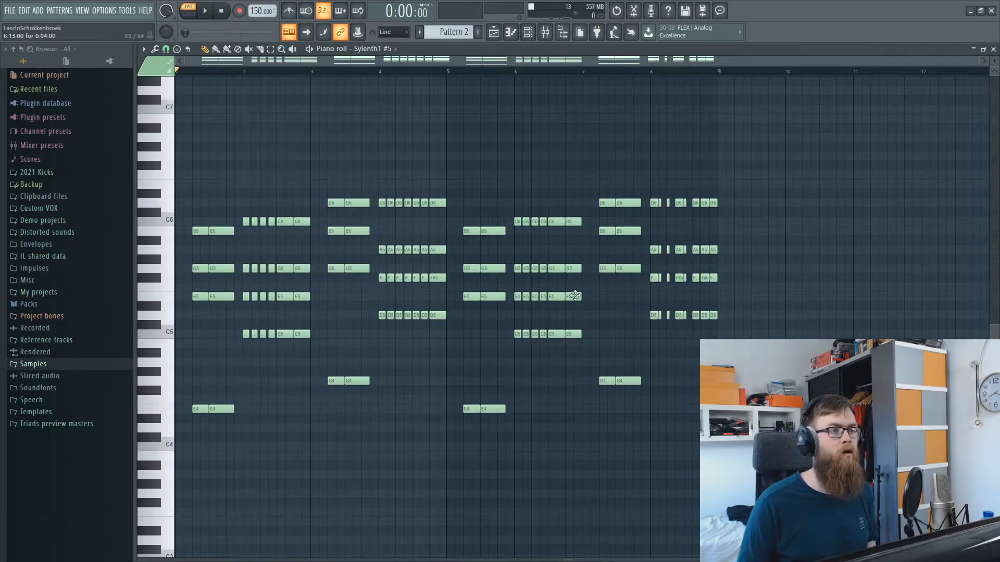
Reopen Pro-Q 2 on the Sylenth1 #5 track and set its low cut to 148.79 Hz with Q 0.890 while listening.
{"action": "key", "text": "F9"}
{"action": "left_click", "coordinate": [922, 82]}
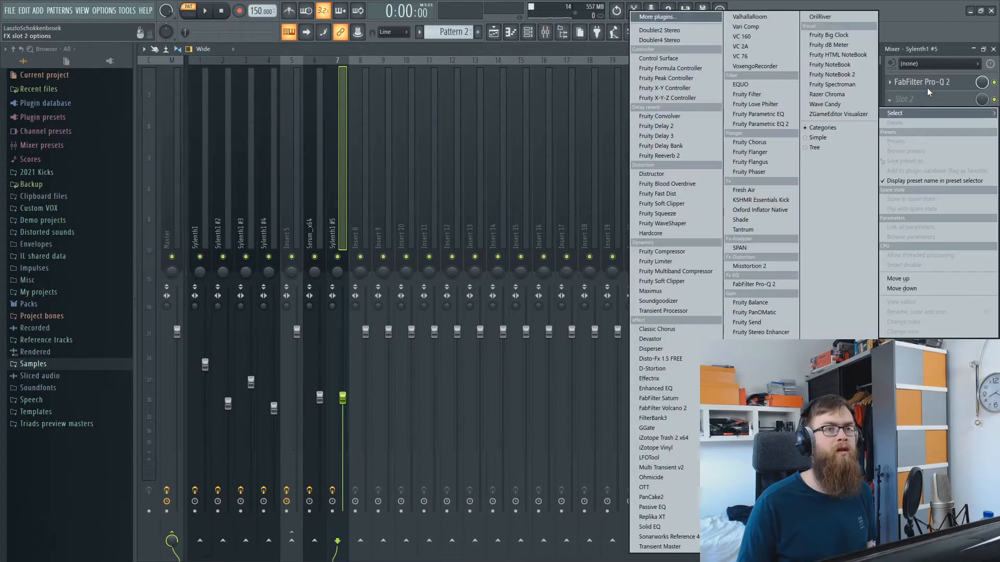
{"action": "left_click", "coordinate": [921, 90]}
{"action": "left_click_drag", "start_coordinate": [564, 243], "coordinate": [571, 224]}
{"action": "key", "text": "space"}
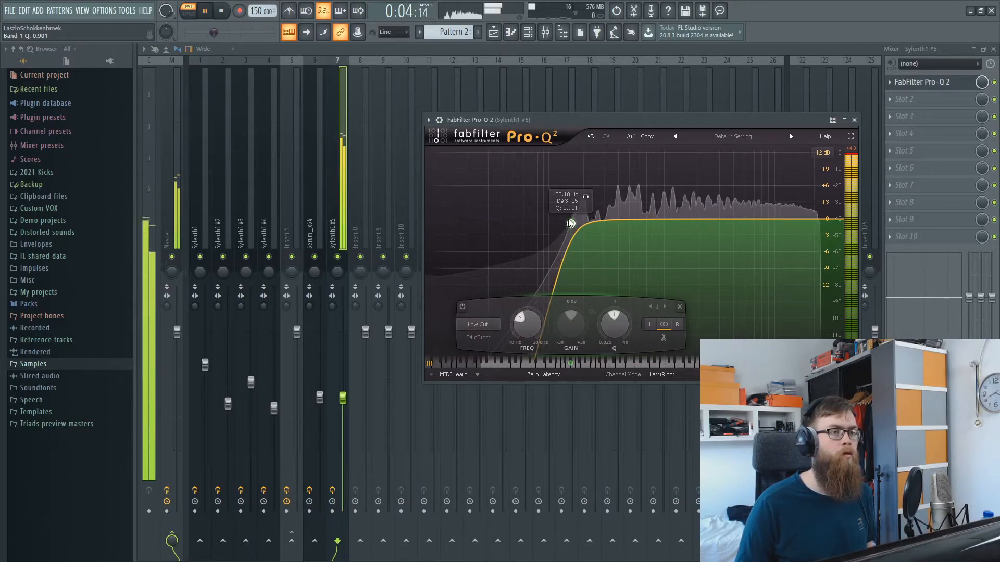
{"action": "left_click_drag", "start_coordinate": [571, 223], "coordinate": [568, 223]}
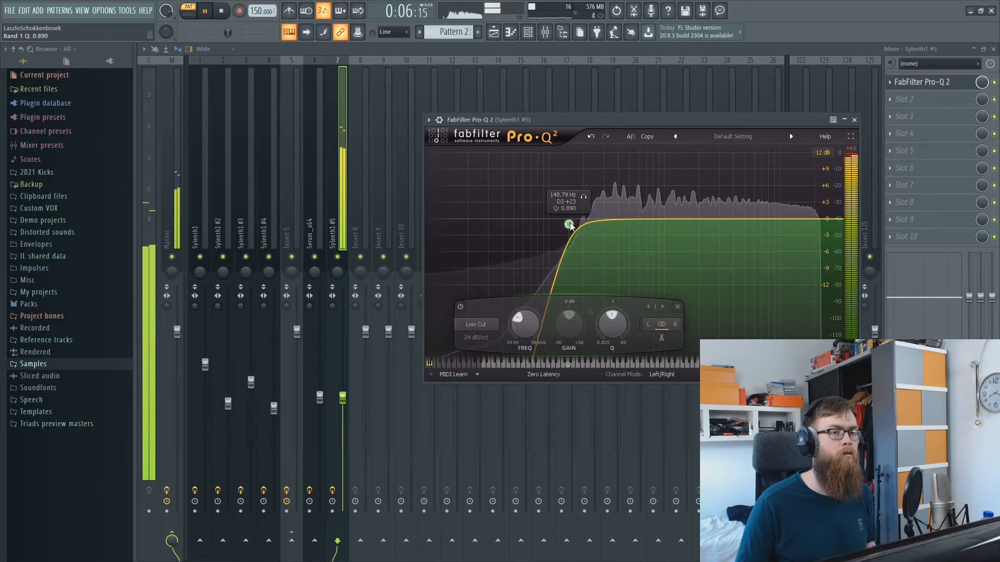
{"action": "key", "text": "space"}
Add a slight bell boost of about 1 dB with Q 0.943 in the high frequencies and play the result.
{"action": "left_click_drag", "start_coordinate": [705, 220], "coordinate": [772, 213]}
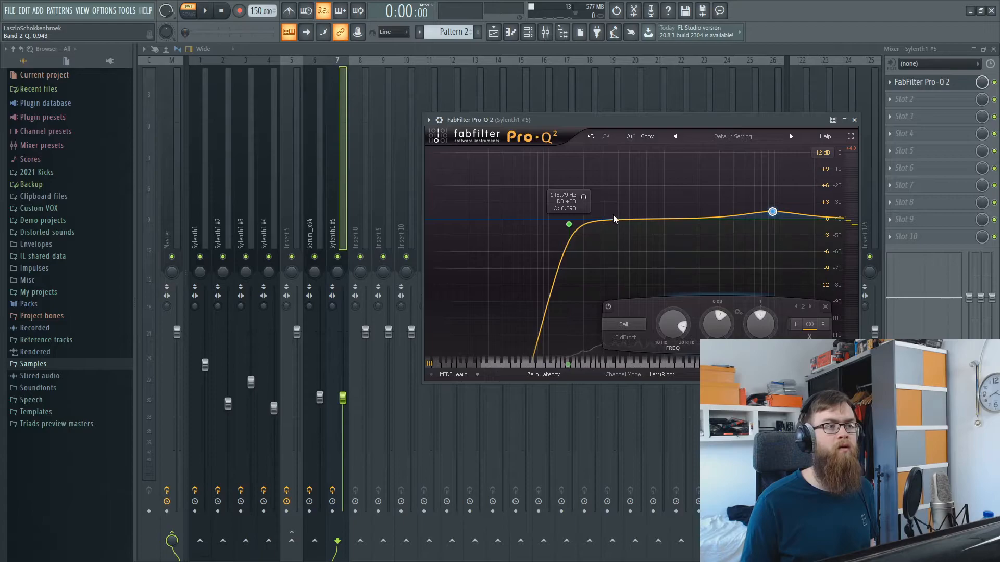
{"action": "left_click_drag", "start_coordinate": [774, 214], "coordinate": [779, 215]}
{"action": "key", "text": "space"}
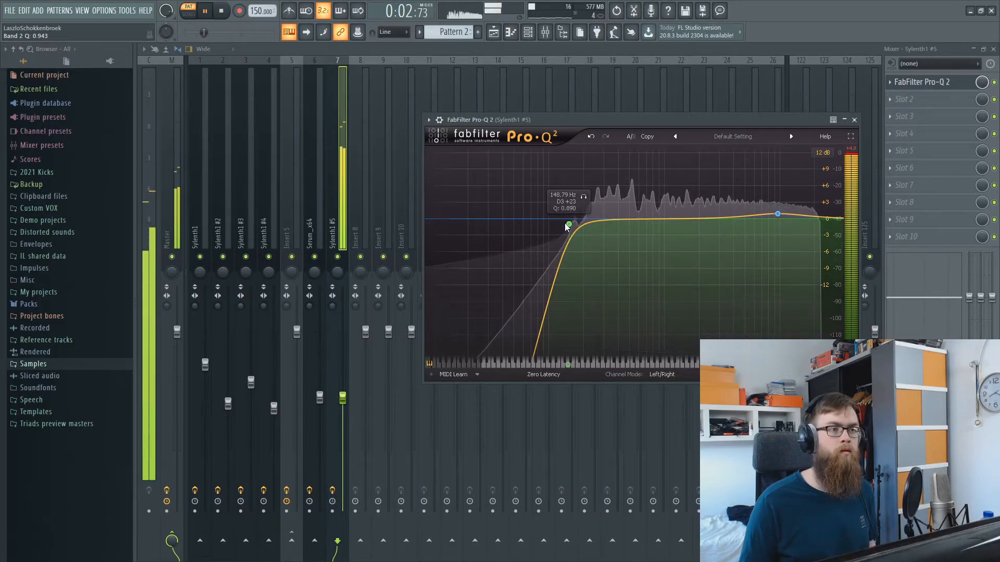
Lower Sylenth1 #5's low-cut frequency slightly and set the high bell boost to +1.32 dB at 10083 Hz.
{"action": "left_click_drag", "start_coordinate": [569, 224], "coordinate": [563, 225]}
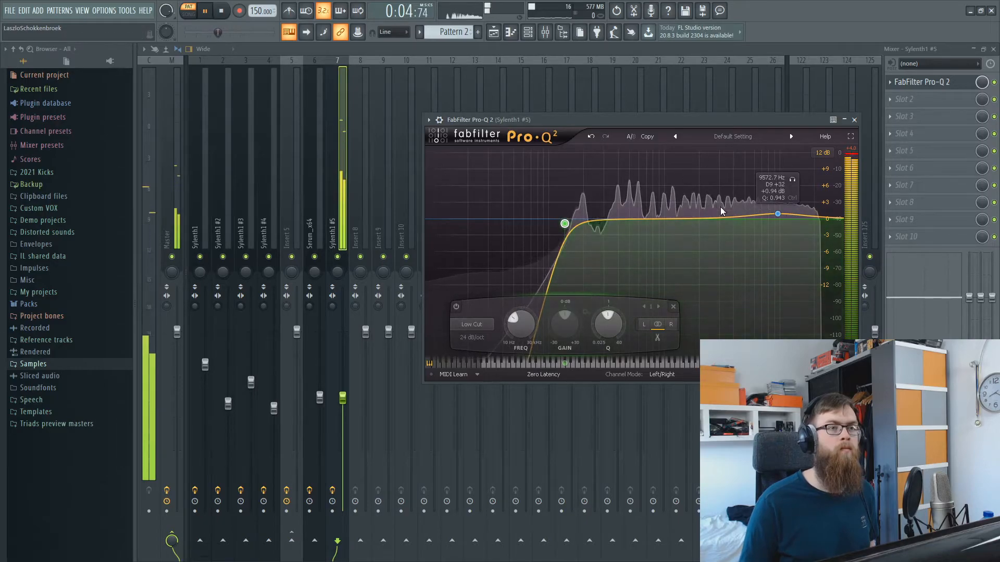
{"action": "left_click_drag", "start_coordinate": [779, 215], "coordinate": [783, 214]}
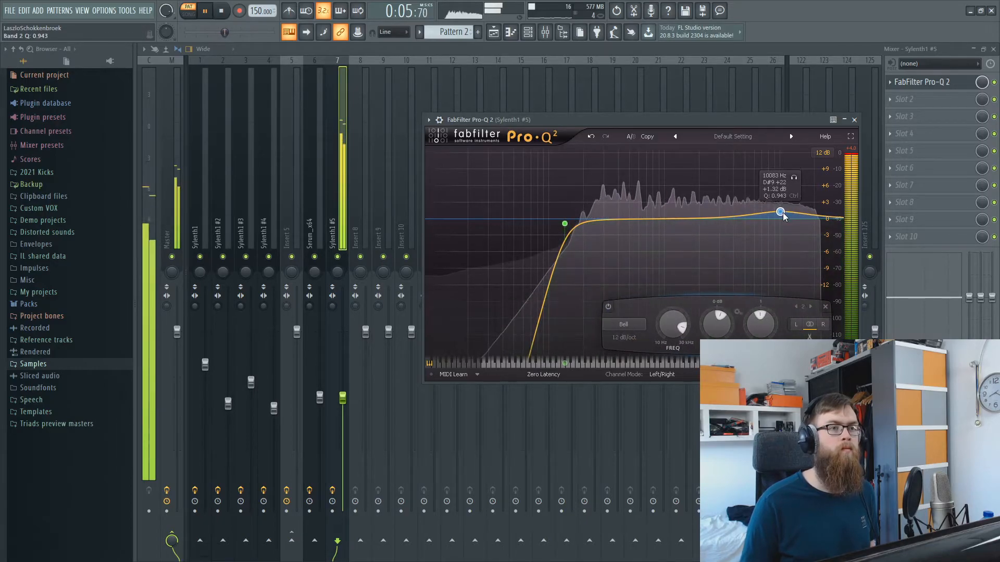
{"action": "left_click", "coordinate": [854, 120]}
Open the Serum_x64 layer, stop playback and change LFO 1 to the basic sine shape.
{"action": "left_click", "coordinate": [529, 34]}
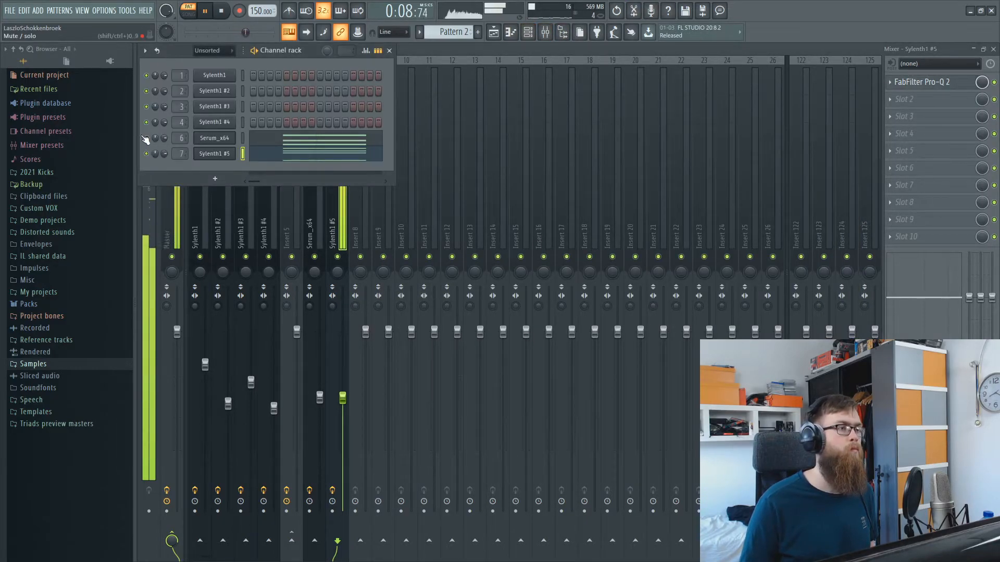
{"action": "left_click", "coordinate": [211, 139]}
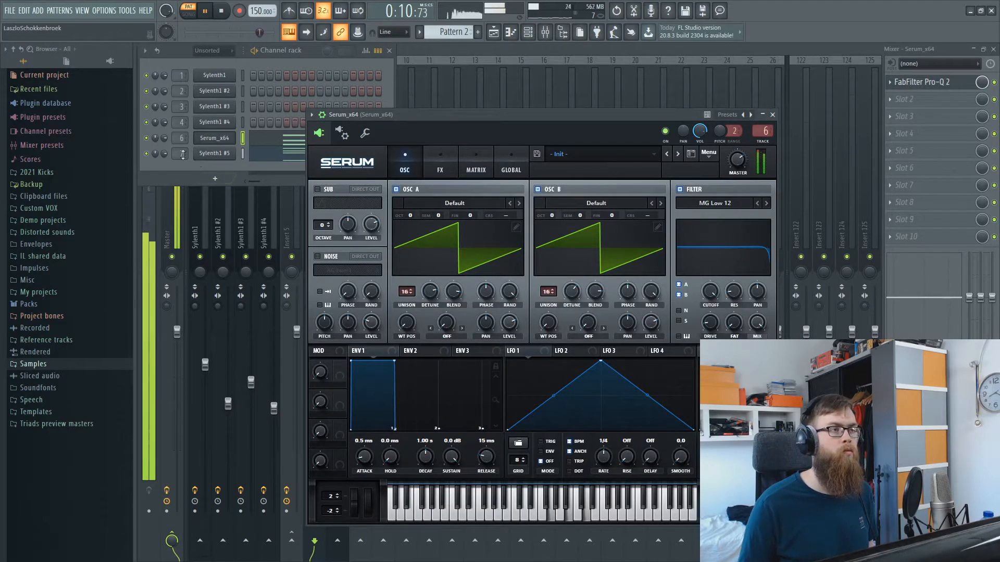
{"action": "key", "text": "space"}
{"action": "key", "text": "Up"}
{"action": "left_click", "coordinate": [223, 139]}
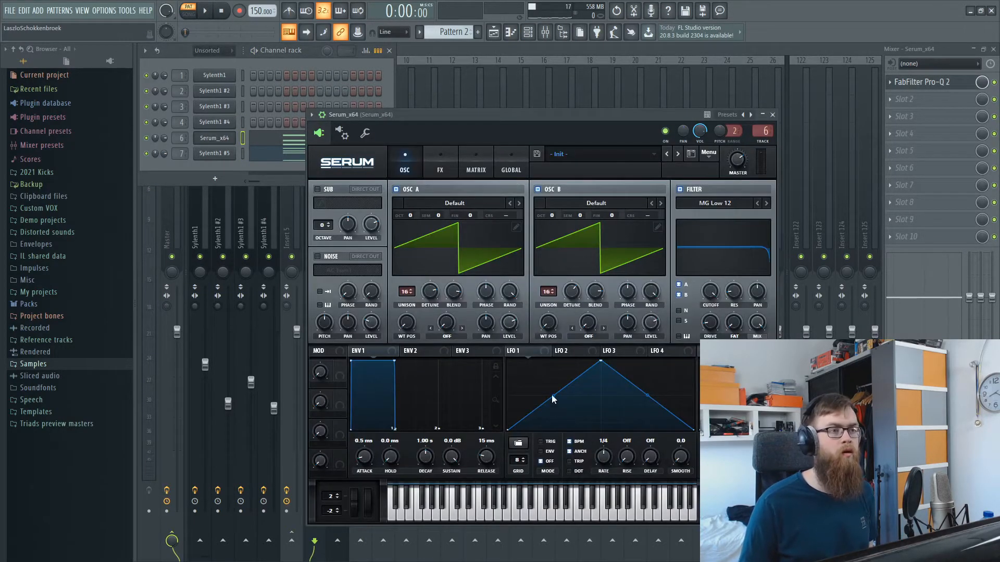
{"action": "left_click", "coordinate": [518, 444]}
{"action": "mouse_move", "coordinate": [552, 447]}
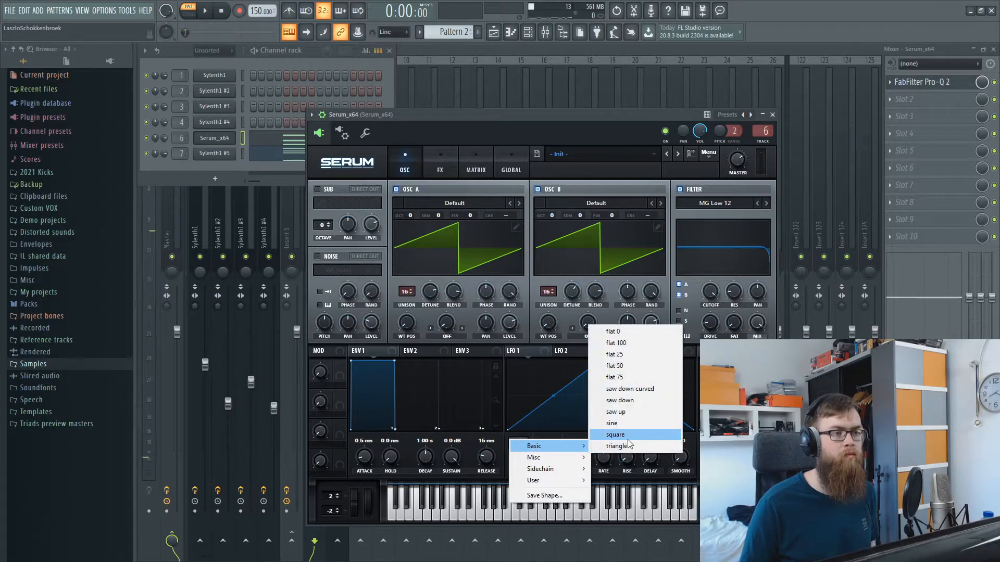
{"action": "left_click", "coordinate": [623, 424]}
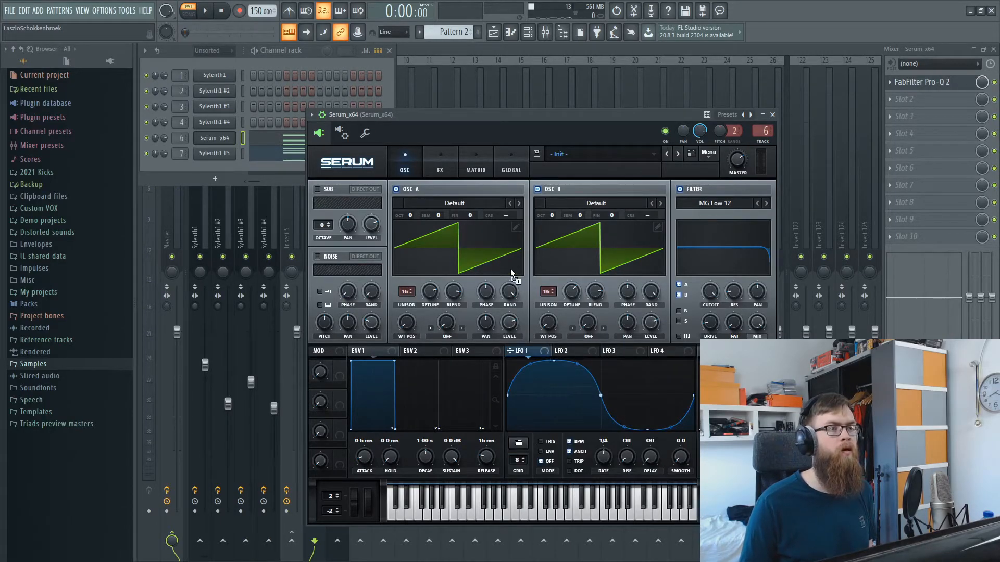
Modulate the fine pitch of Serum's OSC A and OSC B with LFO 1 at an amount of 29 each.
{"action": "mouse_move", "coordinate": [619, 219]}
{"action": "left_mouse_down"}
{"action": "mouse_move", "coordinate": [586, 230]}
{"action": "mouse_move", "coordinate": [633, 225]}
{"action": "mouse_move", "coordinate": [622, 217]}
{"action": "left_mouse_up"}
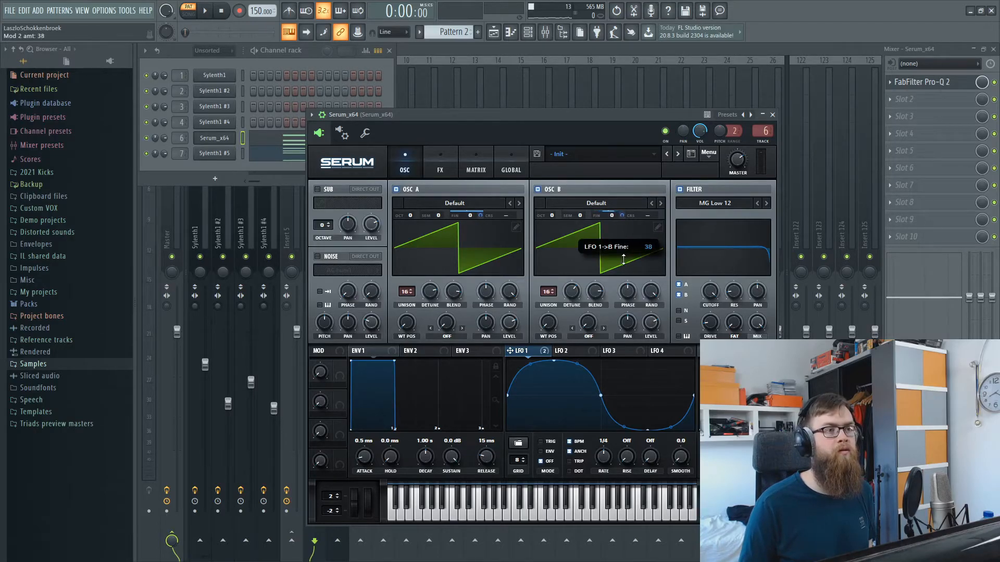
{"action": "left_click_drag", "start_coordinate": [623, 262], "coordinate": [622, 262]}
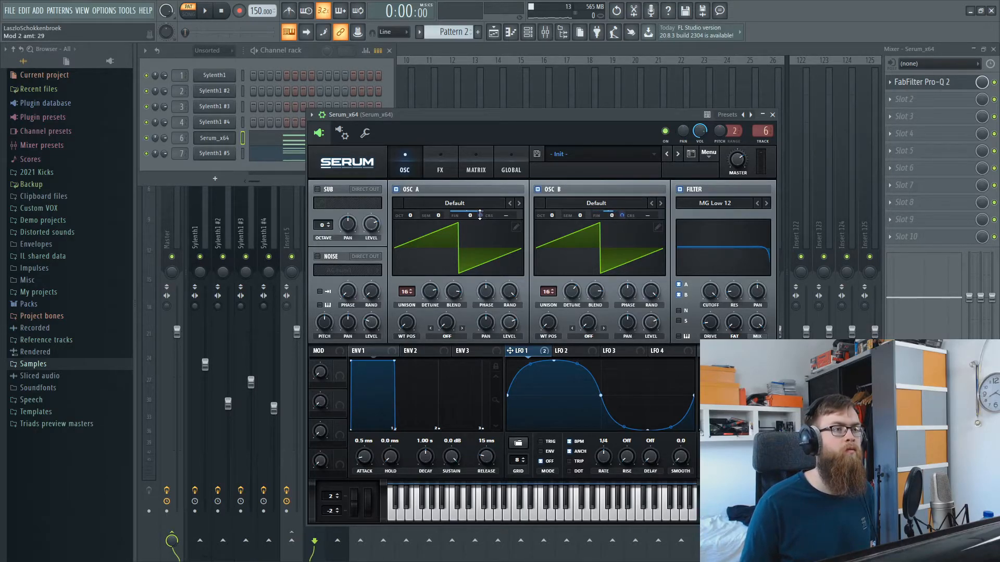
{"action": "left_click_drag", "start_coordinate": [480, 215], "coordinate": [484, 250]}
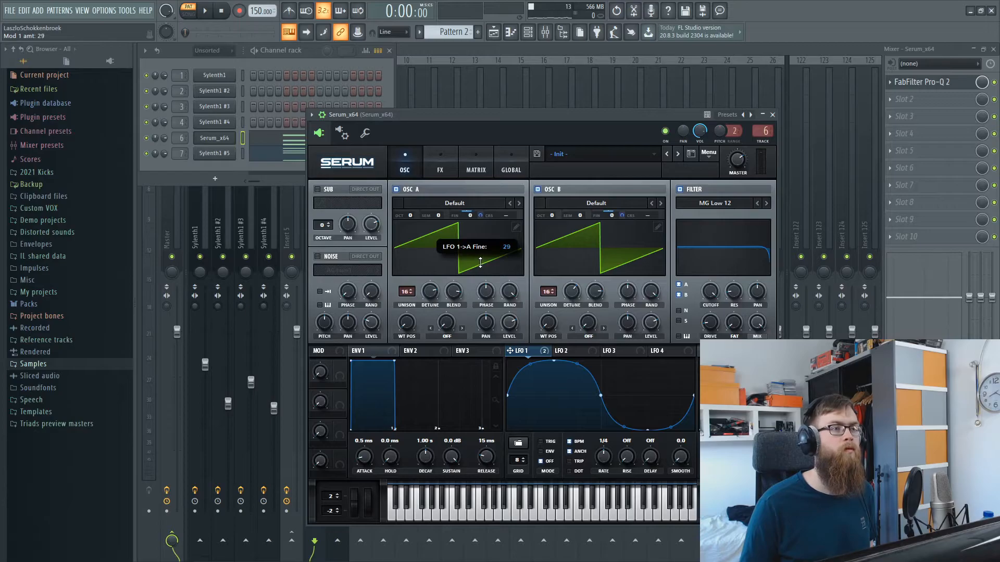
{"action": "left_click_drag", "start_coordinate": [480, 263], "coordinate": [480, 263]}
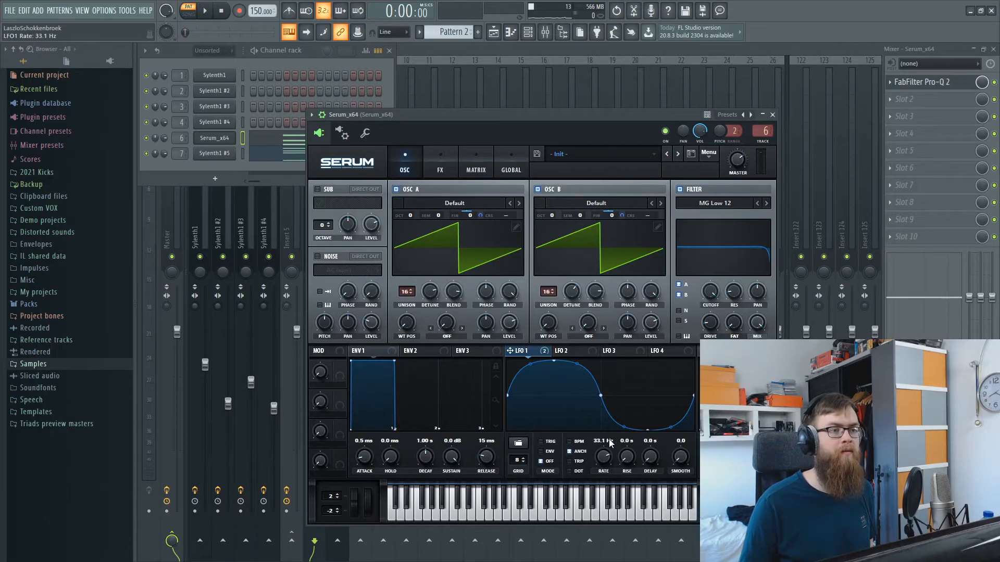
Play the pattern and set Serum's LFO 1 rate to 24.3 Hz, unsynced from BPM.
{"action": "left_click", "coordinate": [535, 108]}
{"action": "key", "text": "space"}
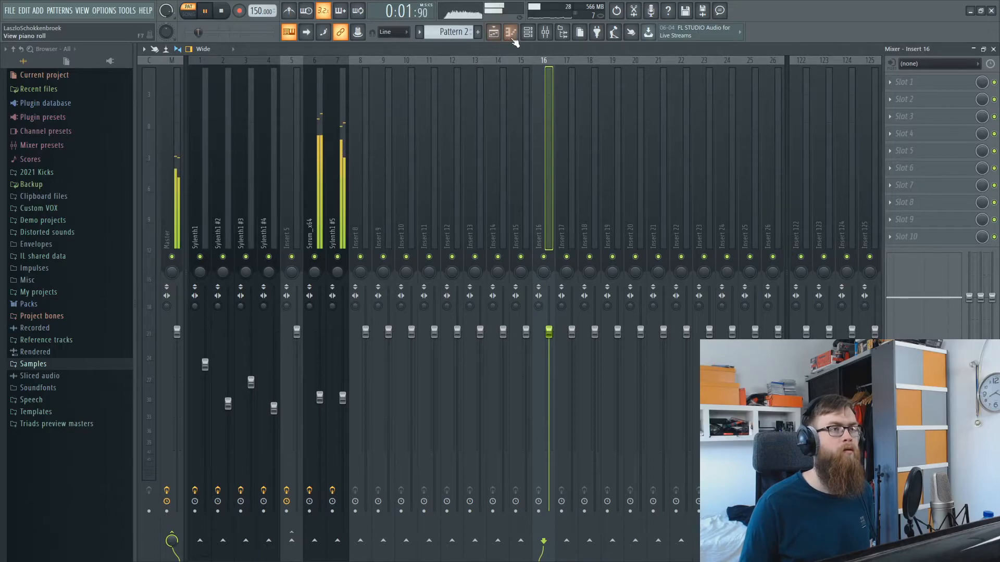
{"action": "left_click", "coordinate": [527, 31]}
{"action": "left_click", "coordinate": [220, 139]}
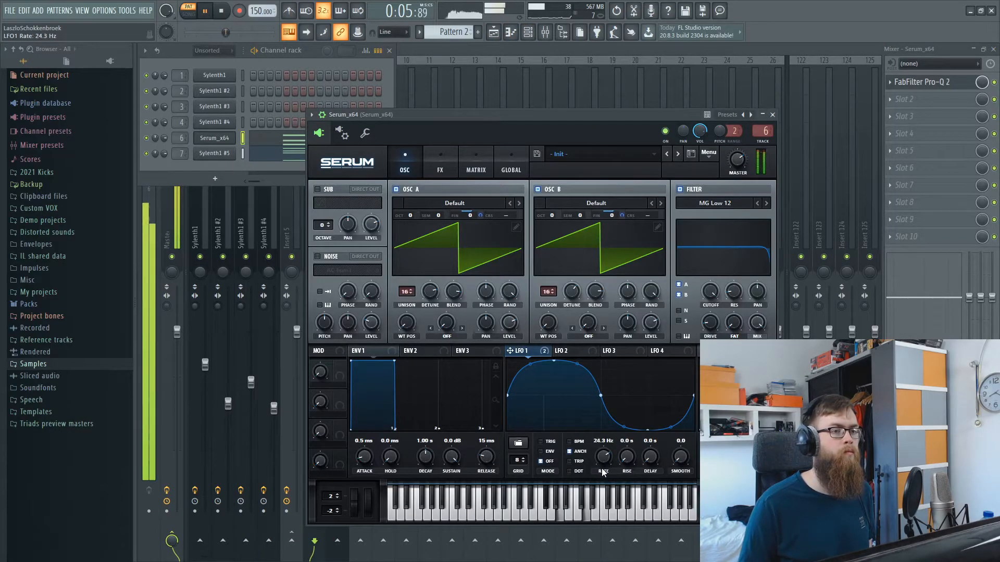
{"action": "left_click", "coordinate": [435, 52]}
Raise the Serum_x64 level slightly, lower Sylenth1 #5 to about -13.8 dB, and compare playback with and without Sylenth1 #5.
{"action": "left_click_drag", "start_coordinate": [338, 369], "coordinate": [331, 385]}
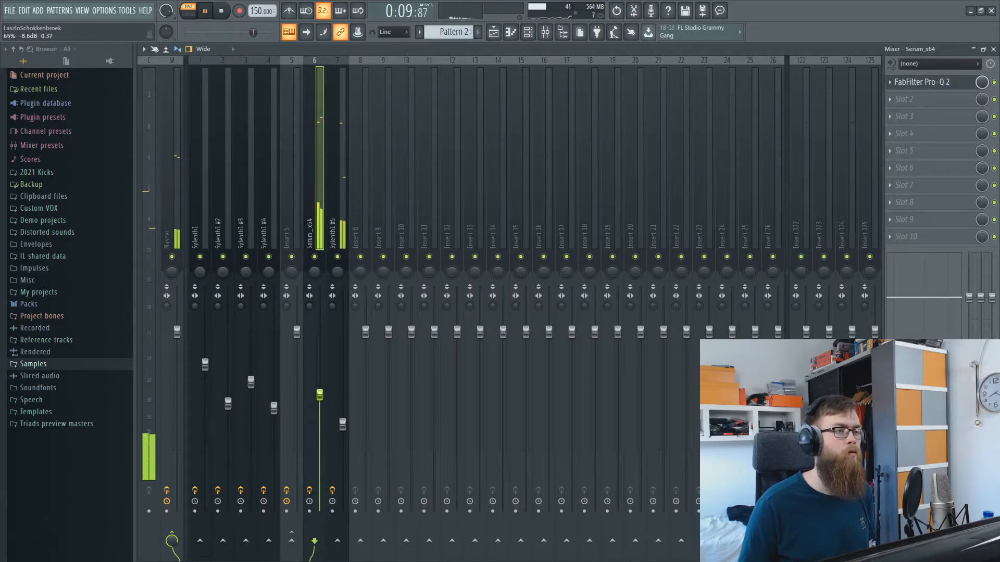
{"action": "scroll", "coordinate": [336, 411], "scroll_direction": "up", "scroll_amount": 2}
{"action": "left_click", "coordinate": [337, 256]}
{"action": "key", "text": "space"}
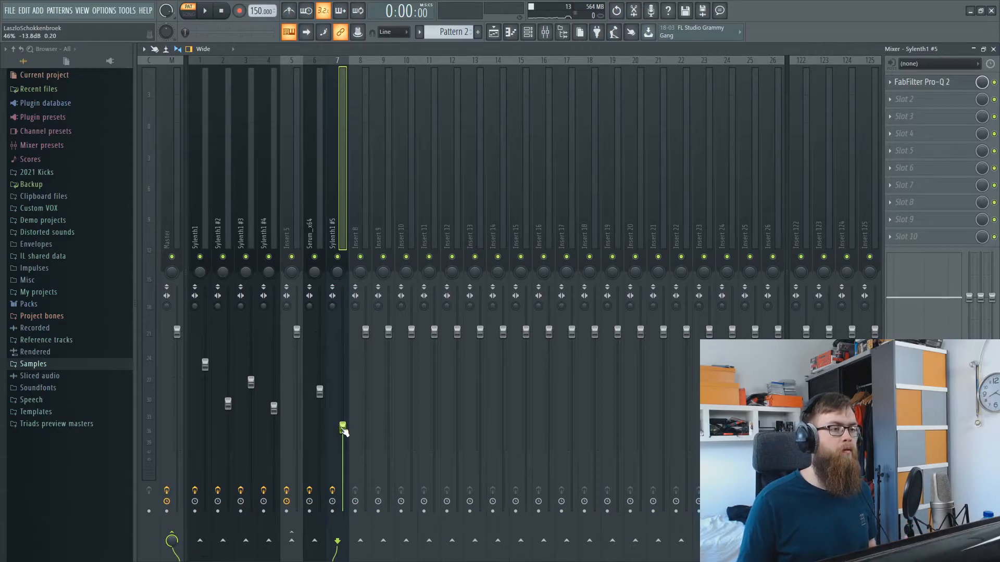
{"action": "left_click", "coordinate": [338, 257]}
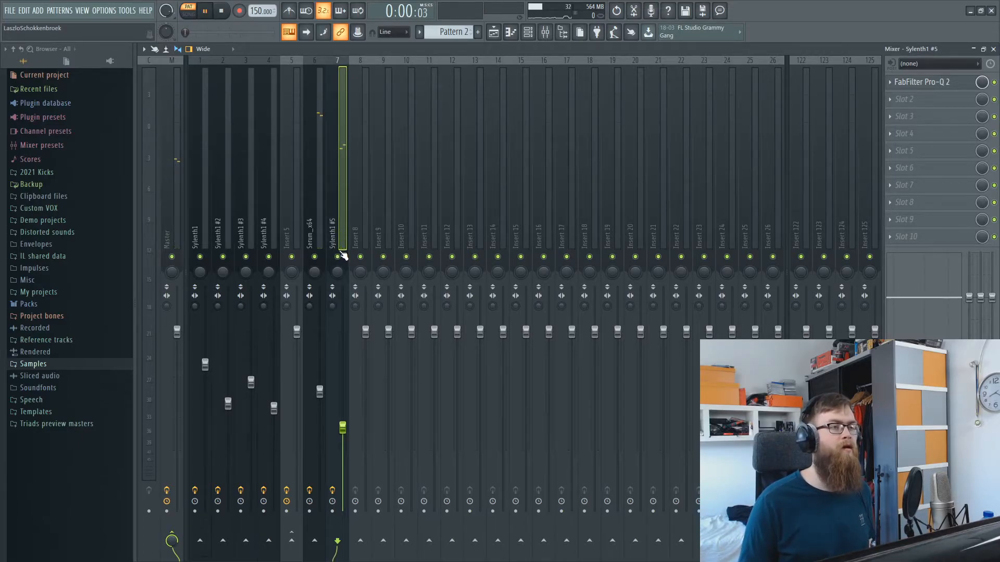
{"action": "key", "text": "space"}
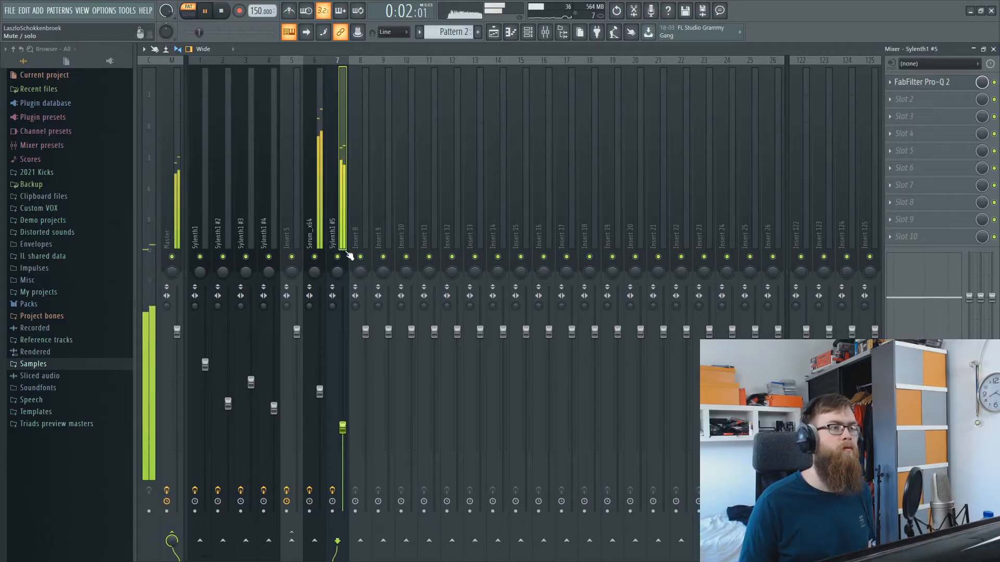
{"action": "key", "text": "space"}
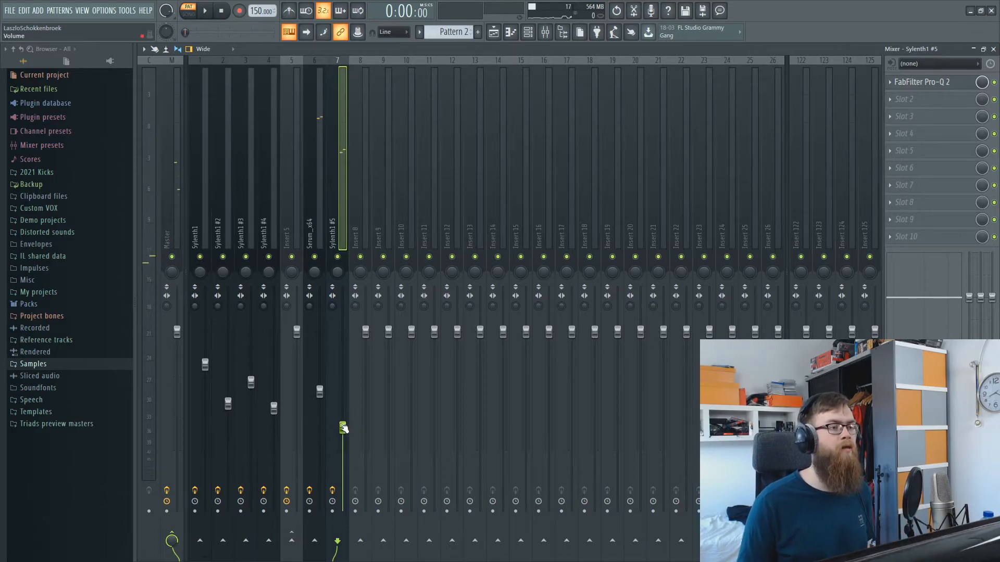
Play the full playlist arrangement and raise the Sylenth1 #5 level slightly against Serum_x64 in the mixer.
{"action": "left_click", "coordinate": [493, 32]}
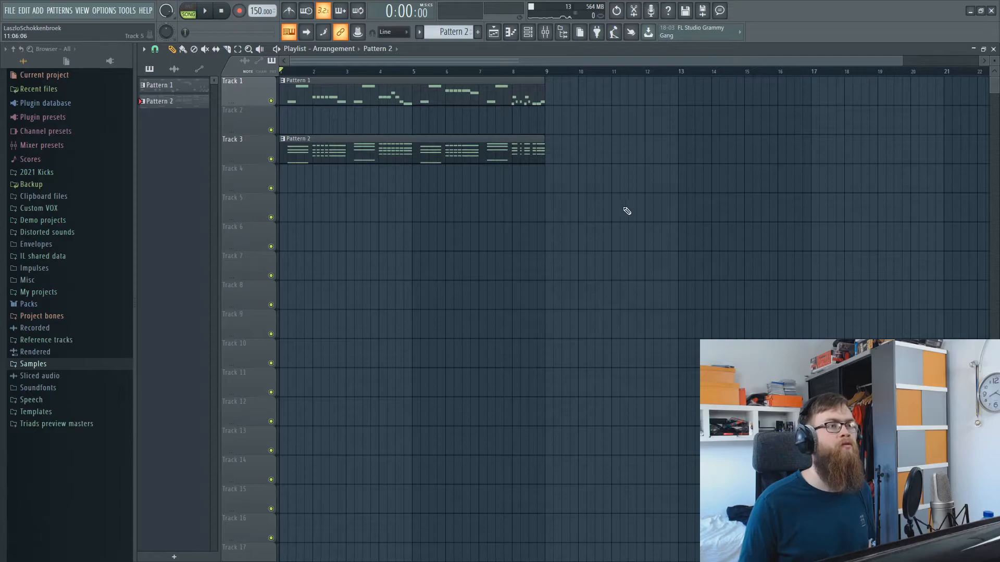
{"action": "left_click", "coordinate": [528, 32]}
{"action": "key", "text": "space"}
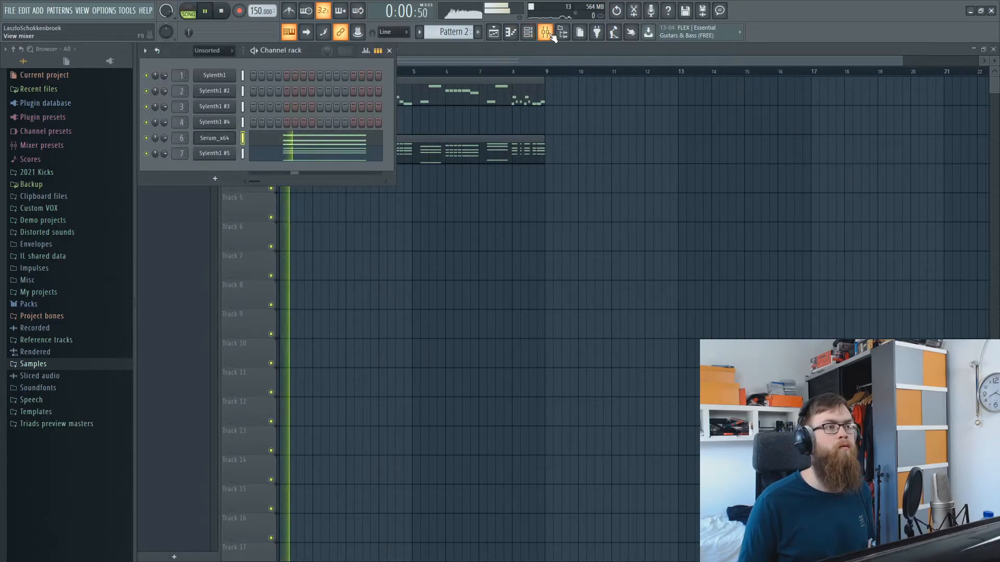
{"action": "key", "text": "F9"}
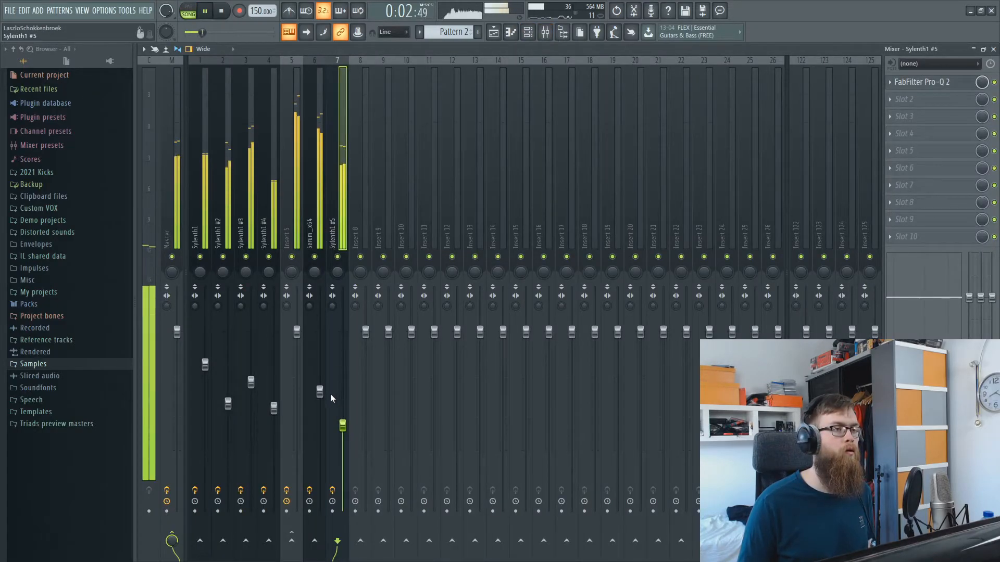
{"action": "left_click_drag", "start_coordinate": [320, 392], "coordinate": [320, 391]}
{"action": "left_click_drag", "start_coordinate": [342, 426], "coordinate": [342, 419]}
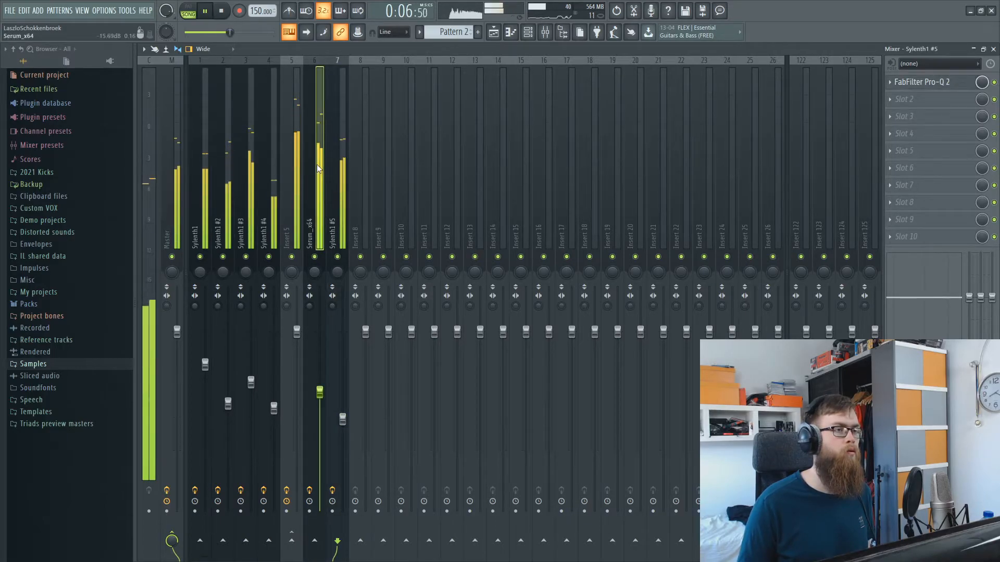
Route the Serum_x64 and Sylenth1 #5 mixer tracks only to Insert 8 and select that bus.
{"action": "left_click", "coordinate": [339, 167], "text": "ctrl"}
{"action": "right_click", "coordinate": [360, 540]}
{"action": "left_click", "coordinate": [389, 519]}
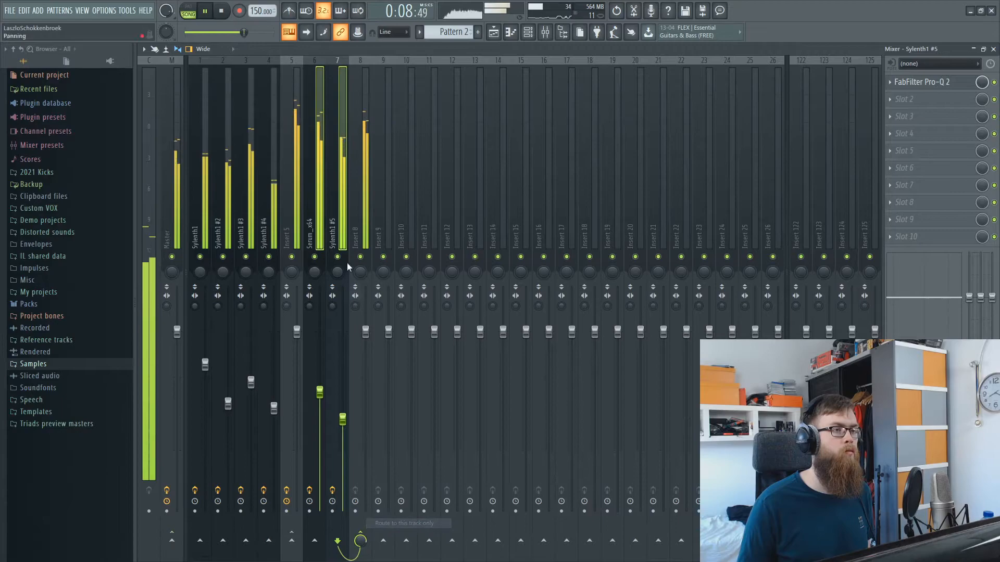
{"action": "left_click", "coordinate": [358, 166]}
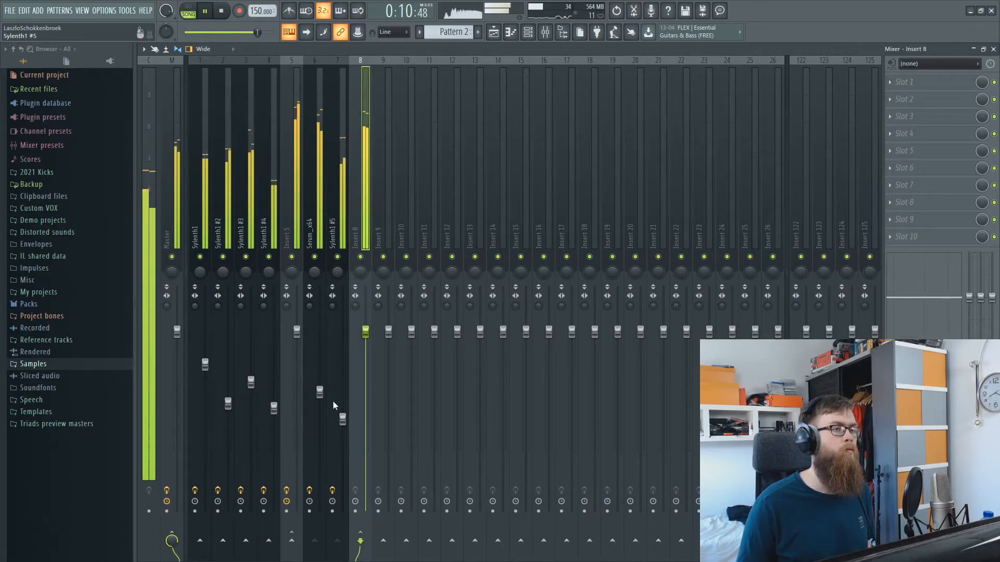
During playback, slightly raise Serum_x64 and Sylenth1 #5, #3 and #2, and lower Sylenth1 #4 to about -11.5 dB.
{"action": "left_click_drag", "start_coordinate": [320, 392], "coordinate": [342, 417]}
{"action": "left_click", "coordinate": [342, 420]}
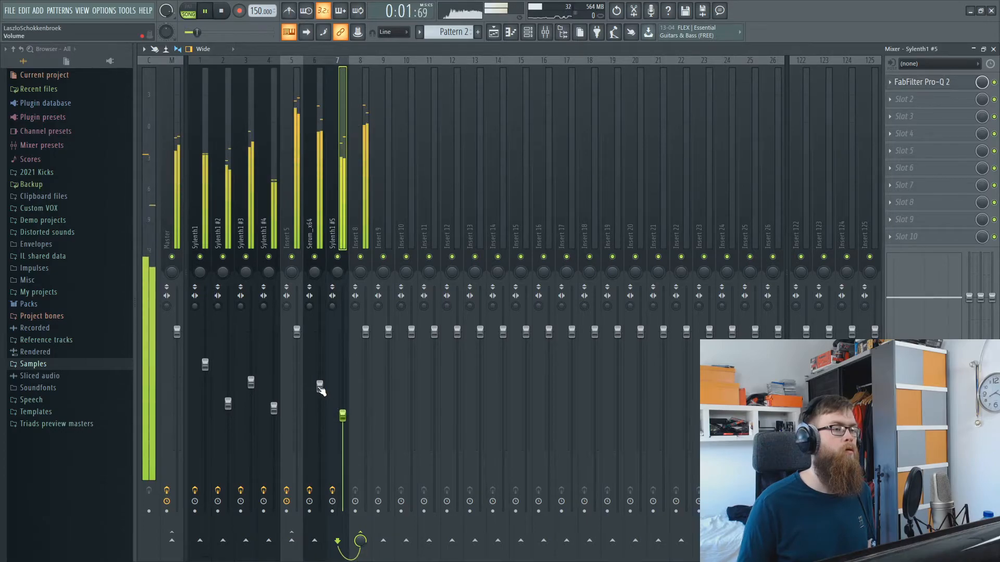
{"action": "left_click", "coordinate": [274, 409]}
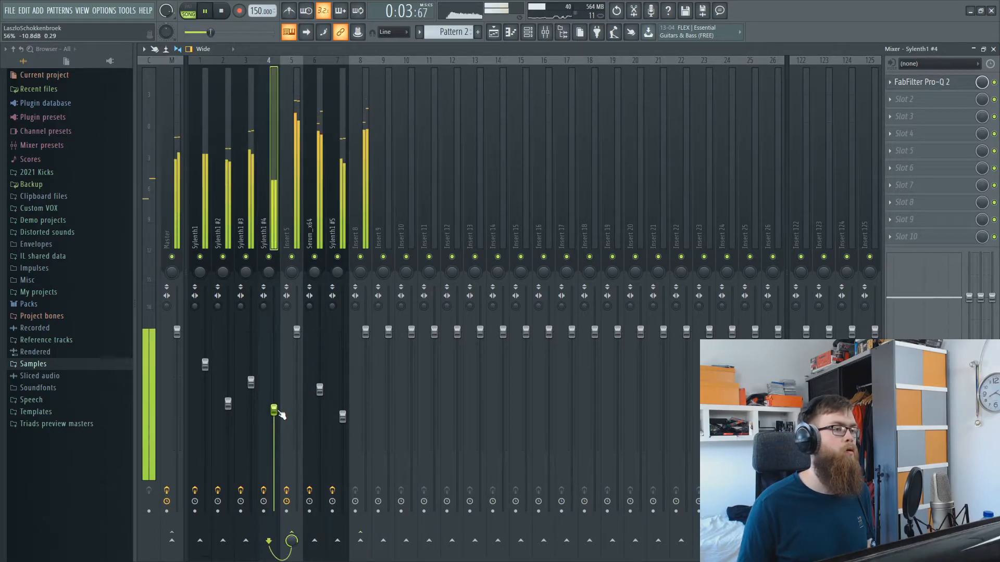
{"action": "left_click_drag", "start_coordinate": [252, 384], "coordinate": [228, 390]}
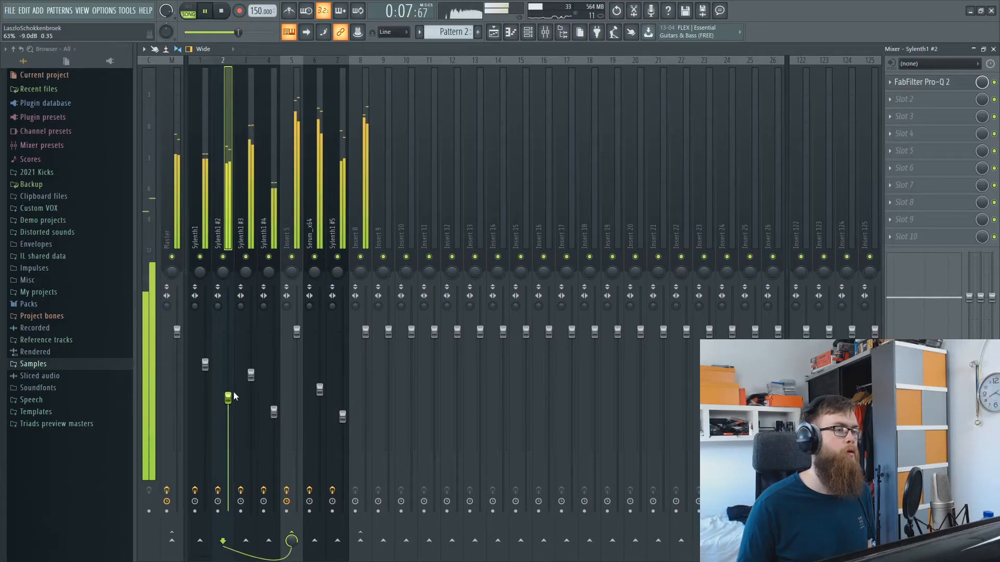
{"action": "left_click", "coordinate": [252, 375]}
{"action": "left_click", "coordinate": [281, 411]}
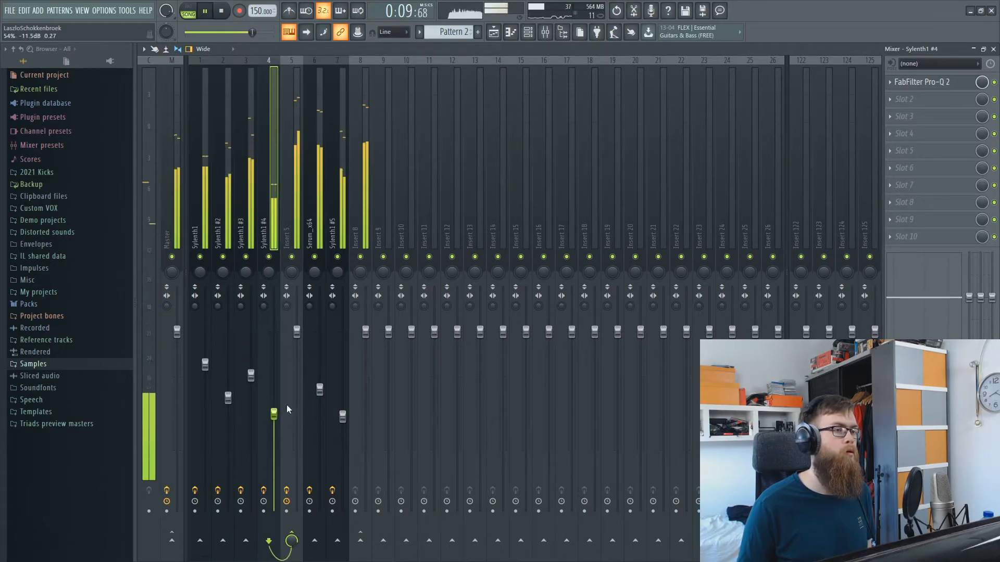
{"action": "left_click_drag", "start_coordinate": [319, 389], "coordinate": [342, 414]}
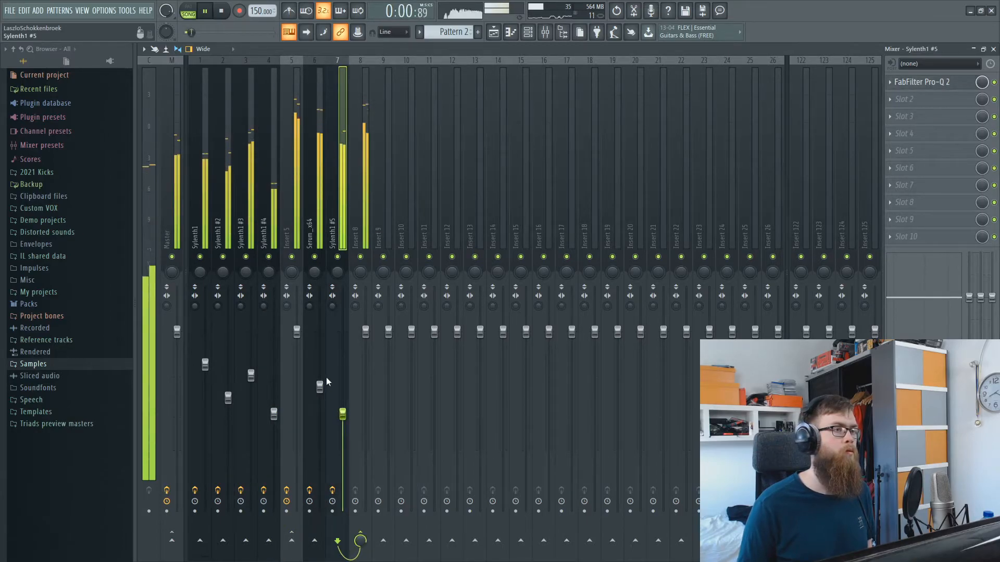
Route the Insert 5 and Insert 8 buses only to Insert 9, then play the arrangement through it.
{"action": "left_click", "coordinate": [293, 200]}
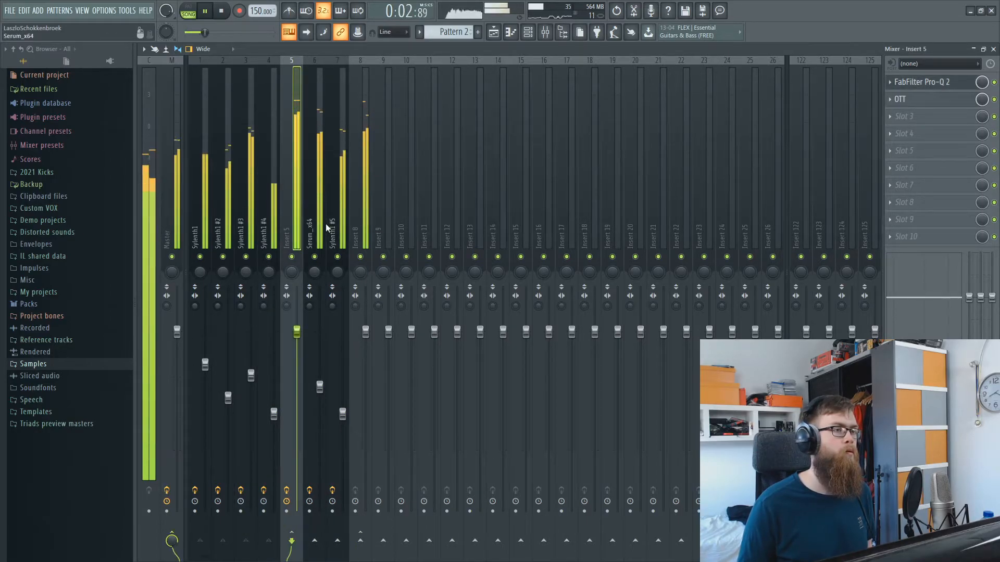
{"action": "key", "text": "space"}
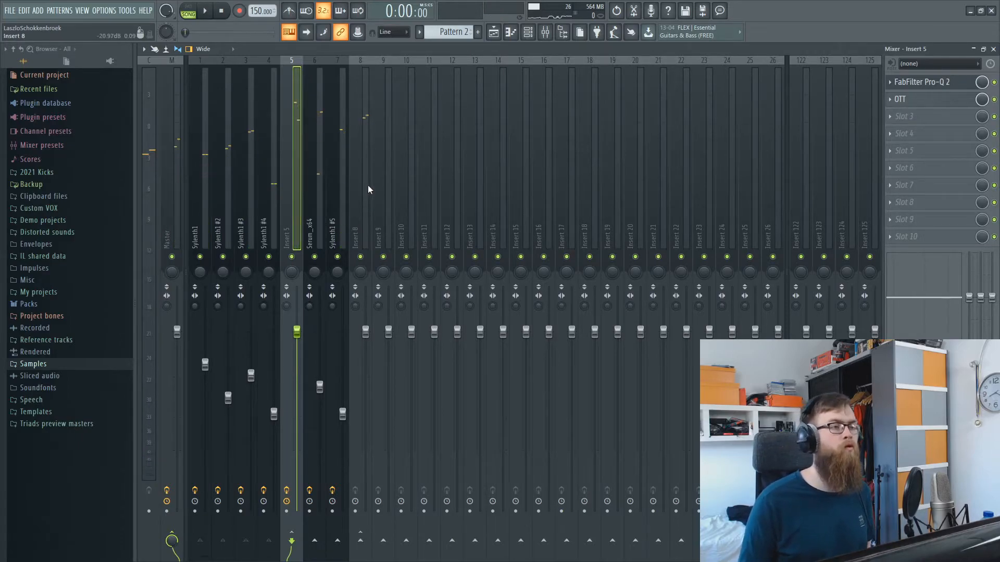
{"action": "left_click", "coordinate": [368, 185], "text": "ctrl"}
{"action": "right_click", "coordinate": [384, 540]}
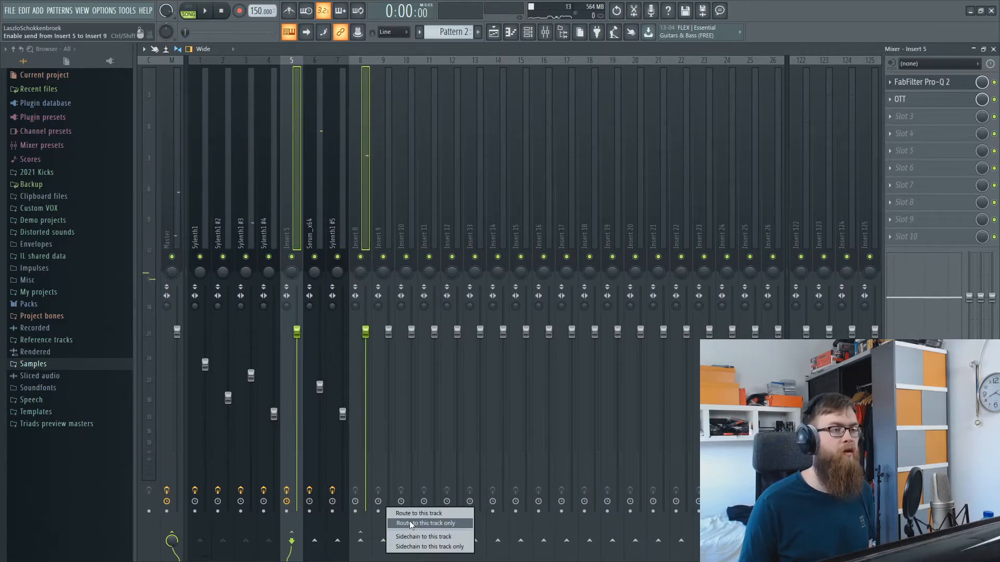
{"action": "left_click", "coordinate": [409, 522]}
{"action": "left_click", "coordinate": [379, 196]}
{"action": "key", "text": "space"}
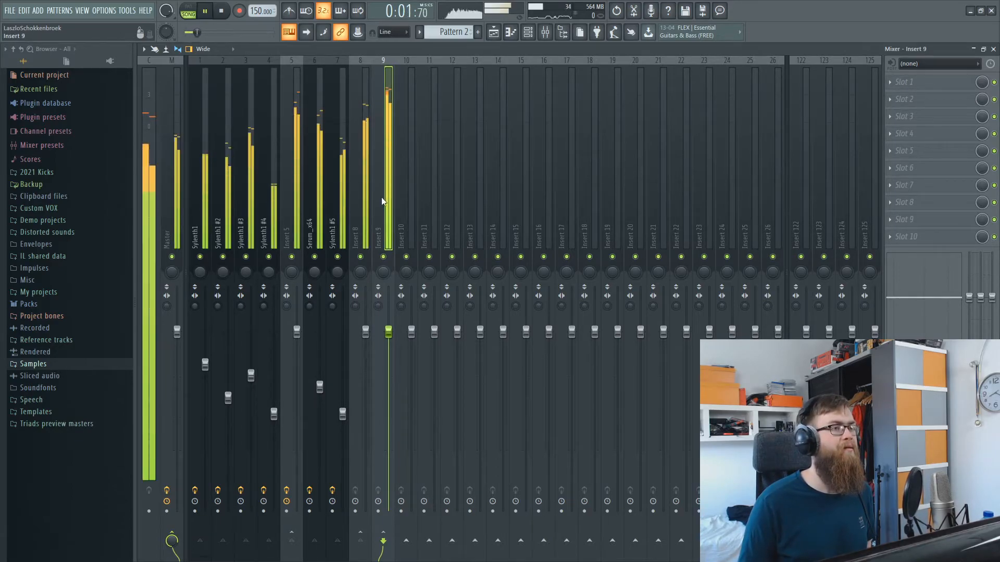
Stop playback and load FabFilter Pro-Q 2 into the first effect slot of Insert 9.
{"action": "key", "text": "space"}
{"action": "left_click", "coordinate": [906, 81]}
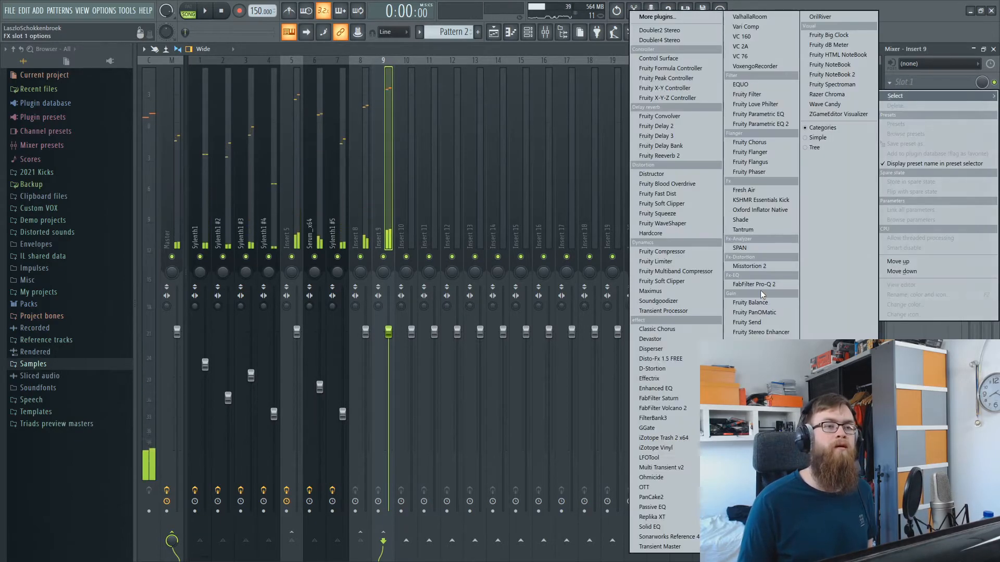
{"action": "left_click", "coordinate": [795, 282]}
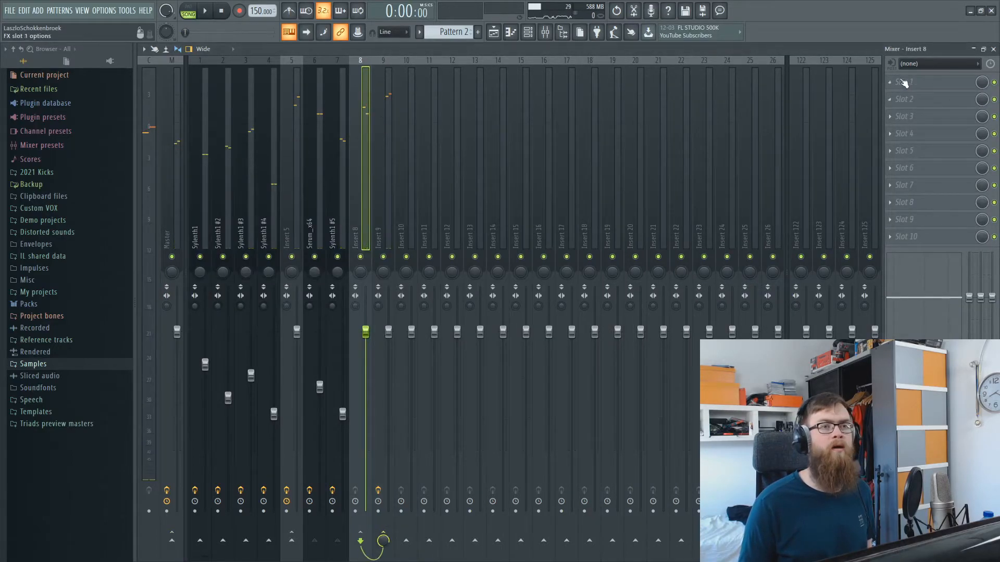
Load FabFilter Pro-Q 2 into the first slot of Insert 8 and add a slight bell boost around 5.3 kHz during playback.
{"action": "left_click", "coordinate": [903, 83]}
{"action": "left_click", "coordinate": [792, 283]}
{"action": "key", "text": "space"}
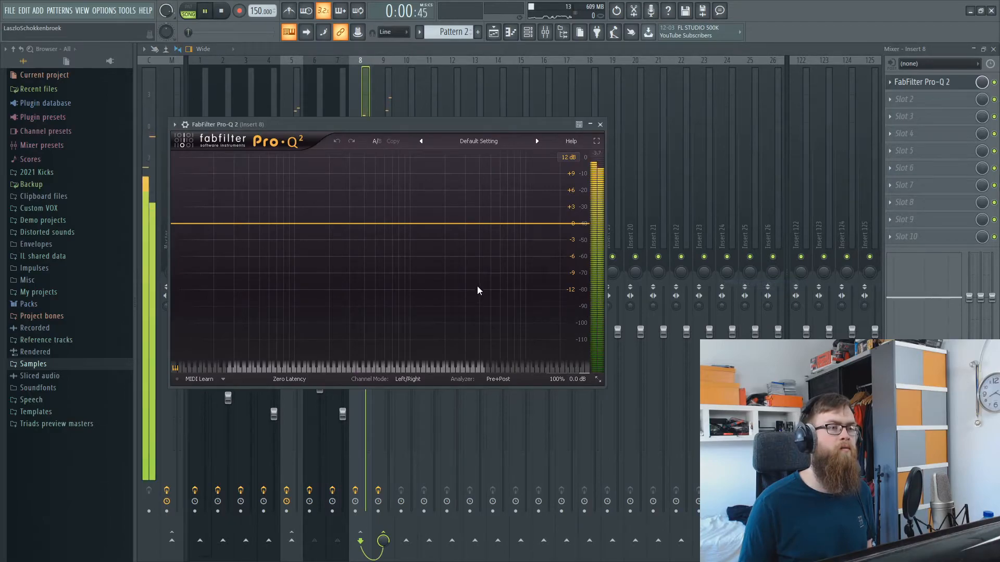
{"action": "left_click_drag", "start_coordinate": [433, 224], "coordinate": [494, 226]}
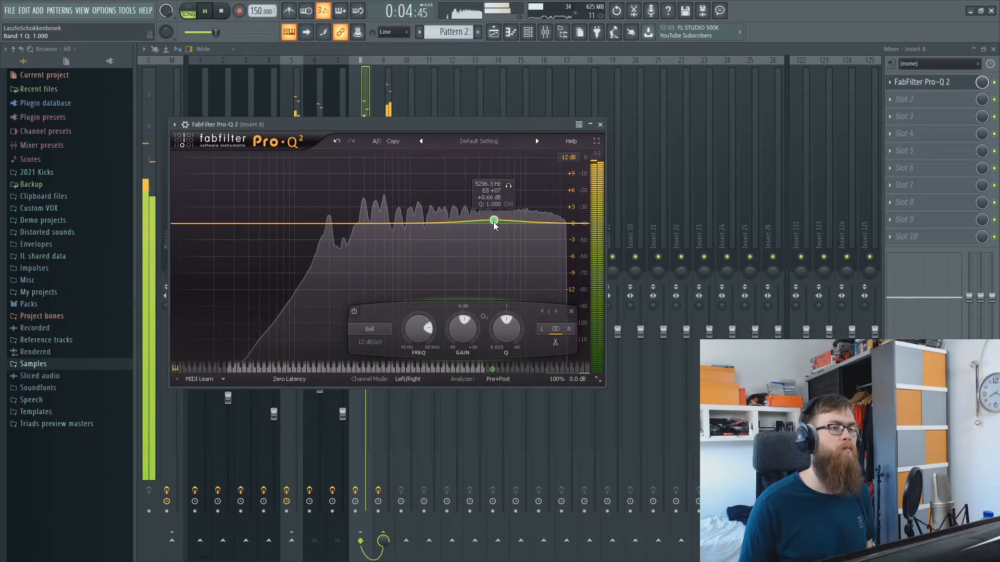
{"action": "left_click", "coordinate": [600, 124]}
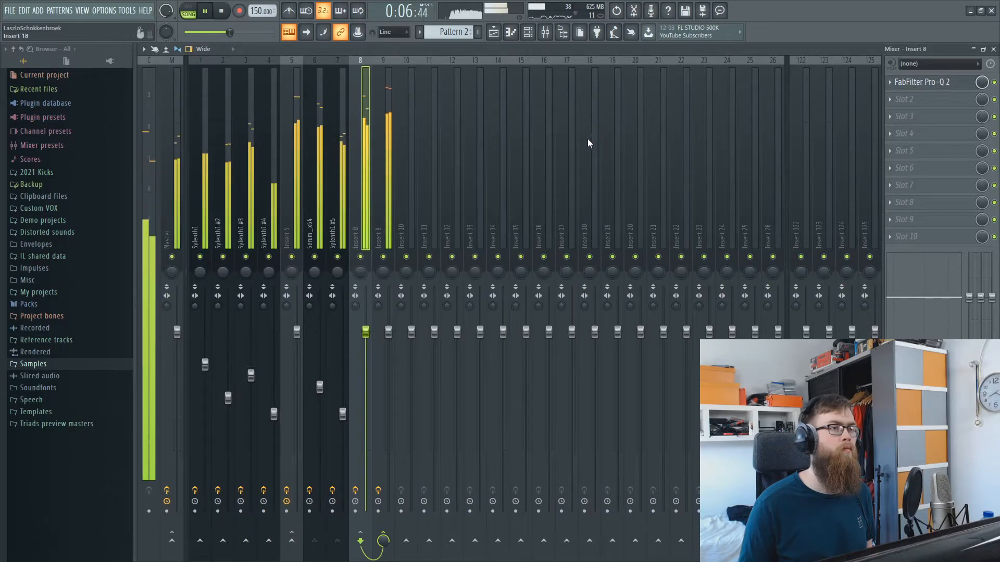
{"action": "key", "text": "space"}
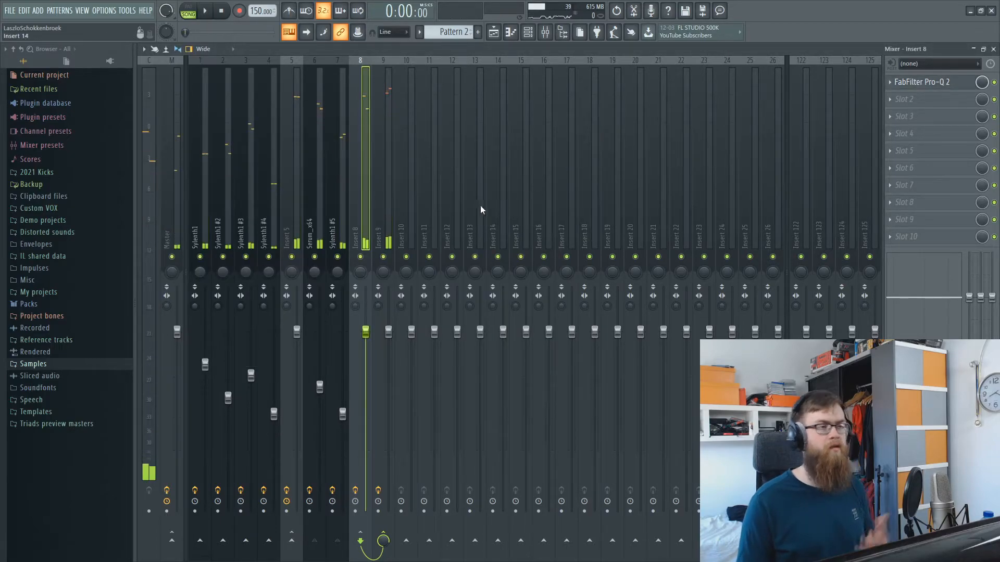
Try sending the Insert 9 lead bus to the reverb chain on Insert 122 during playback.
{"action": "left_click", "coordinate": [383, 187]}
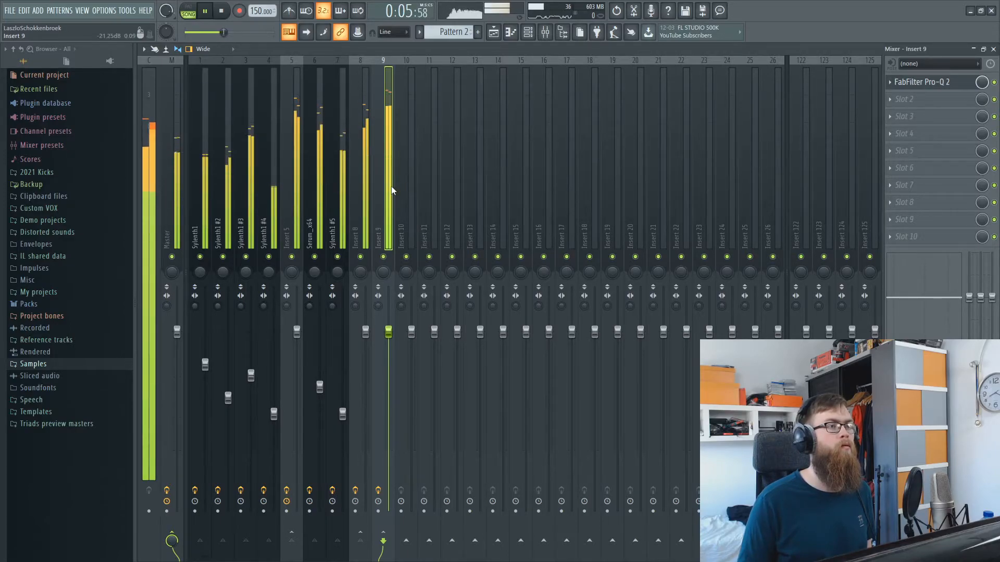
{"action": "key", "text": "space"}
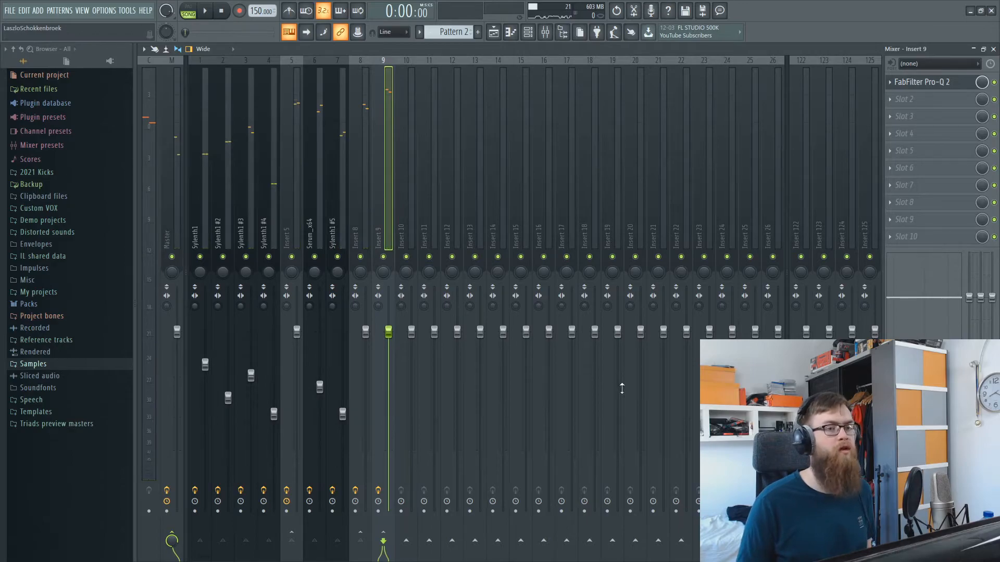
{"action": "key", "text": "space"}
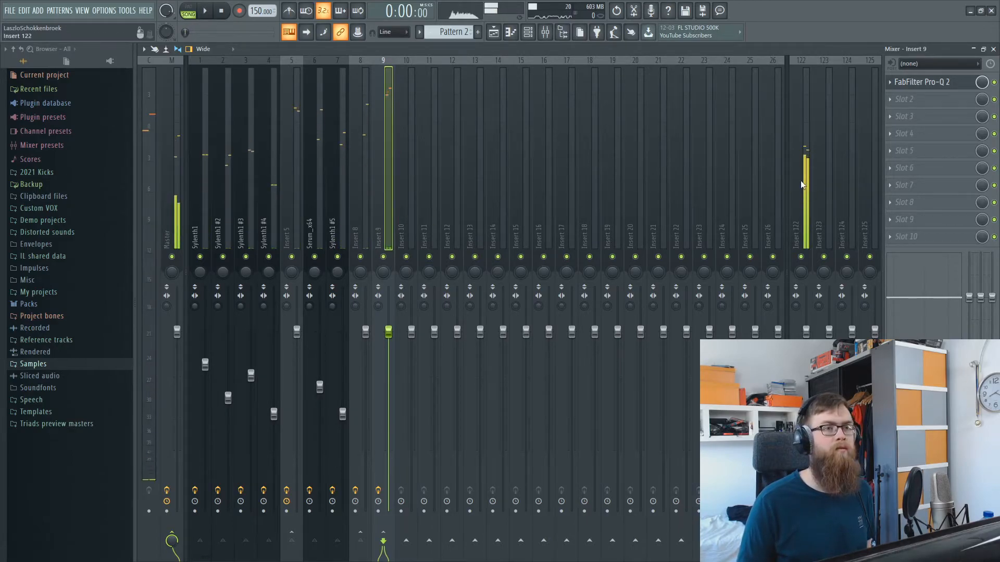
{"action": "left_click", "coordinate": [802, 156]}
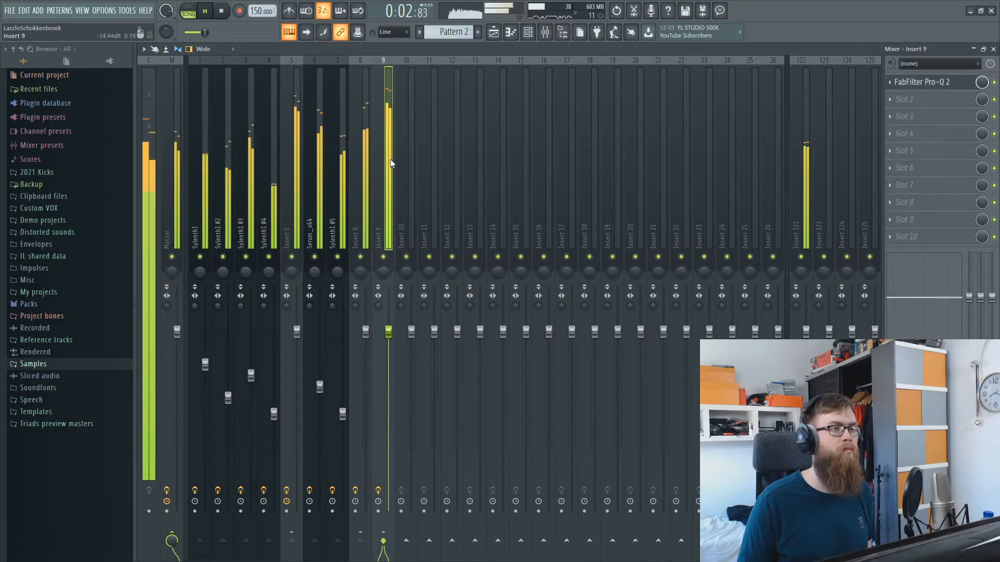
{"action": "key", "text": "space"}
{"action": "right_click", "coordinate": [800, 154]}
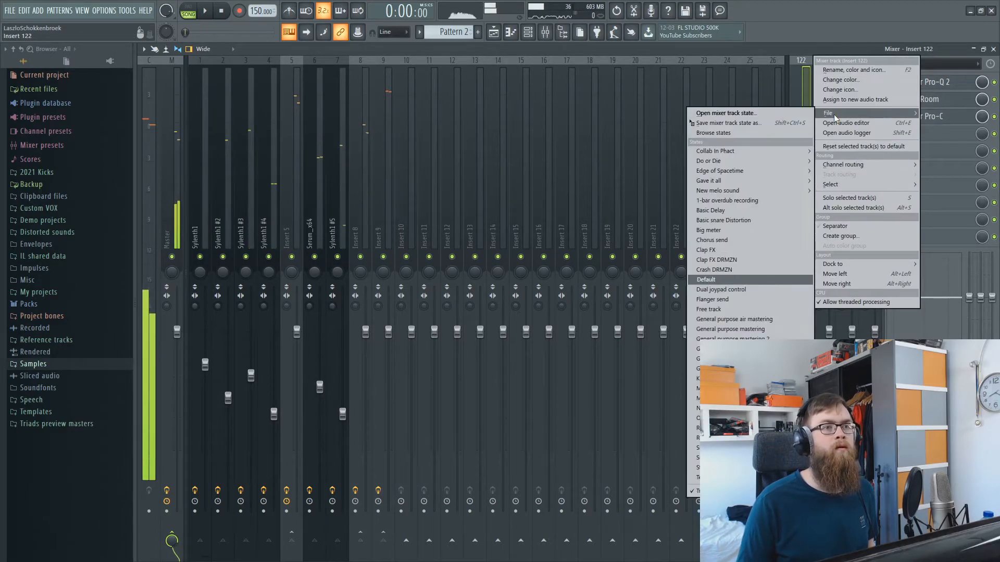
{"action": "left_click", "coordinate": [594, 156]}
{"action": "left_click", "coordinate": [804, 191]}
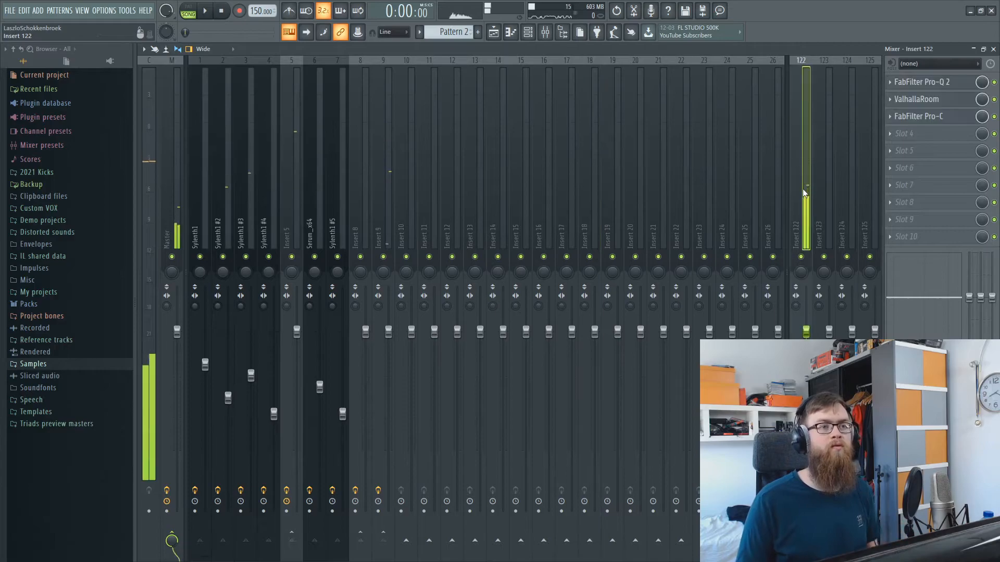
{"action": "left_click", "coordinate": [369, 167]}
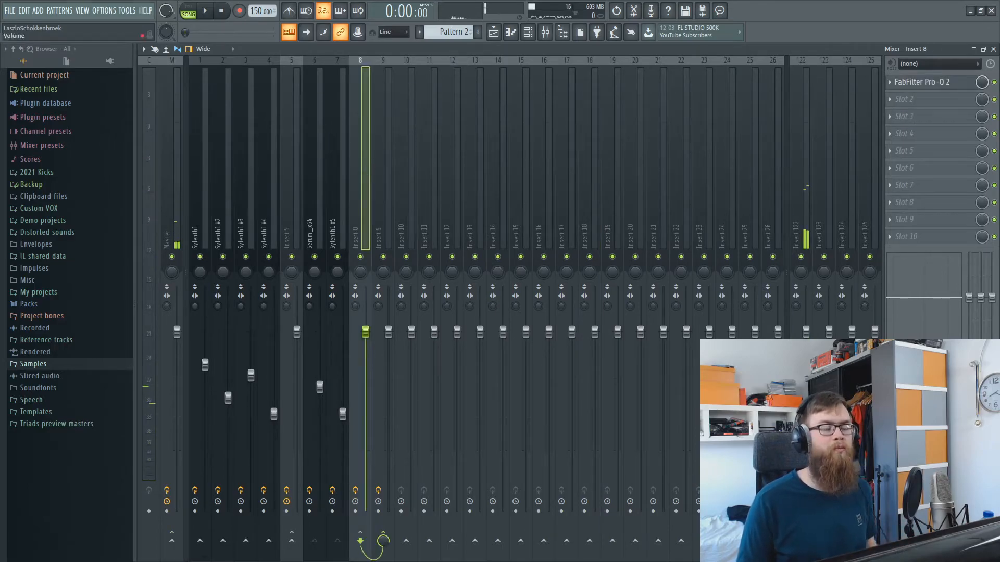
{"action": "left_click", "coordinate": [386, 194]}
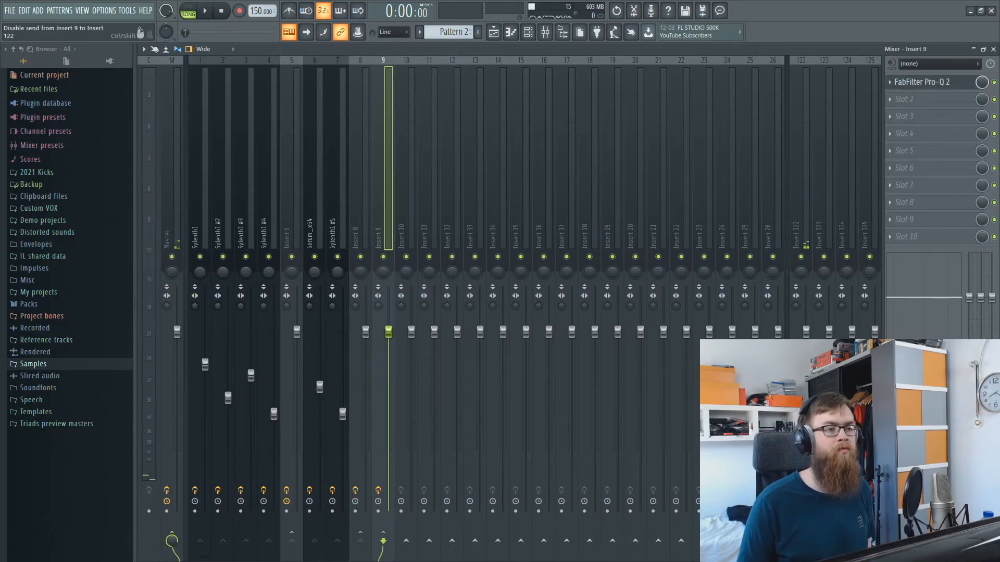
Load FabFilter Pro-Q 2 into the first slot of Insert 10 and add a 24 dB/oct low cut at about 207 Hz.
{"action": "left_click", "coordinate": [407, 206]}
{"action": "left_click", "coordinate": [917, 81]}
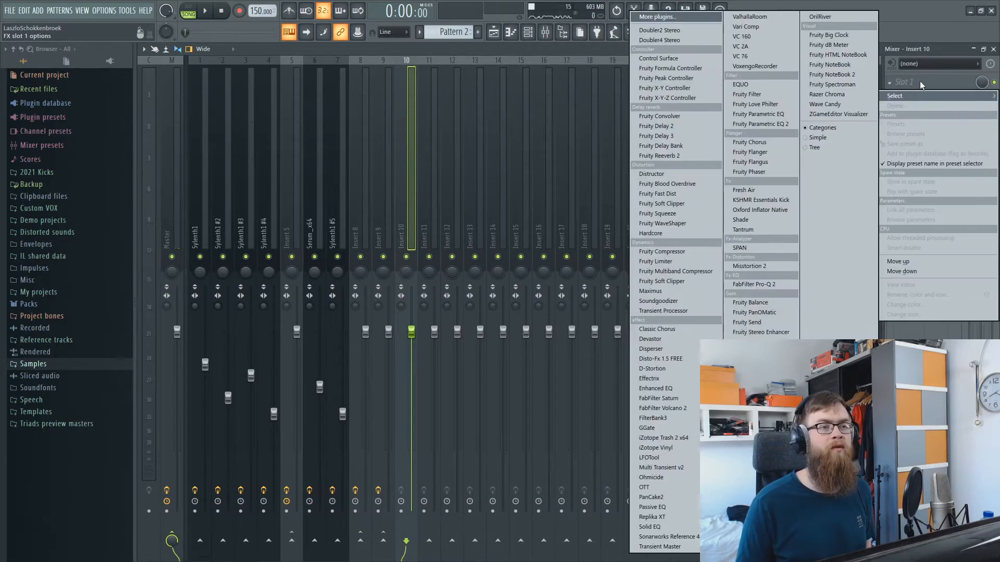
{"action": "left_click", "coordinate": [744, 286]}
{"action": "left_click", "coordinate": [376, 281]}
{"action": "left_click", "coordinate": [284, 384]}
{"action": "left_click", "coordinate": [291, 419]}
{"action": "left_click_drag", "start_coordinate": [376, 280], "coordinate": [383, 279]}
{"action": "left_click_drag", "start_coordinate": [444, 176], "coordinate": [500, 134]}
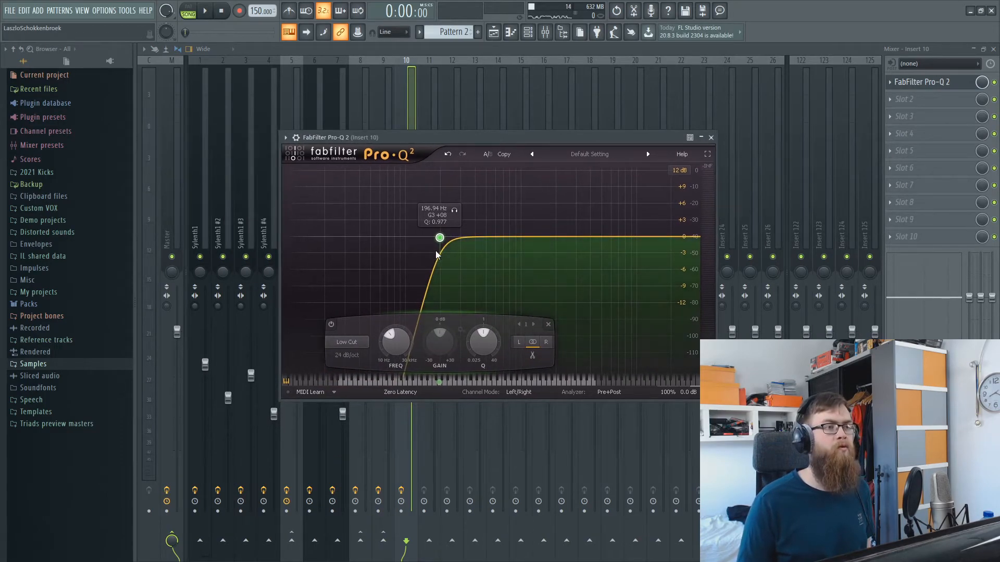
{"action": "left_click_drag", "start_coordinate": [440, 243], "coordinate": [443, 244]}
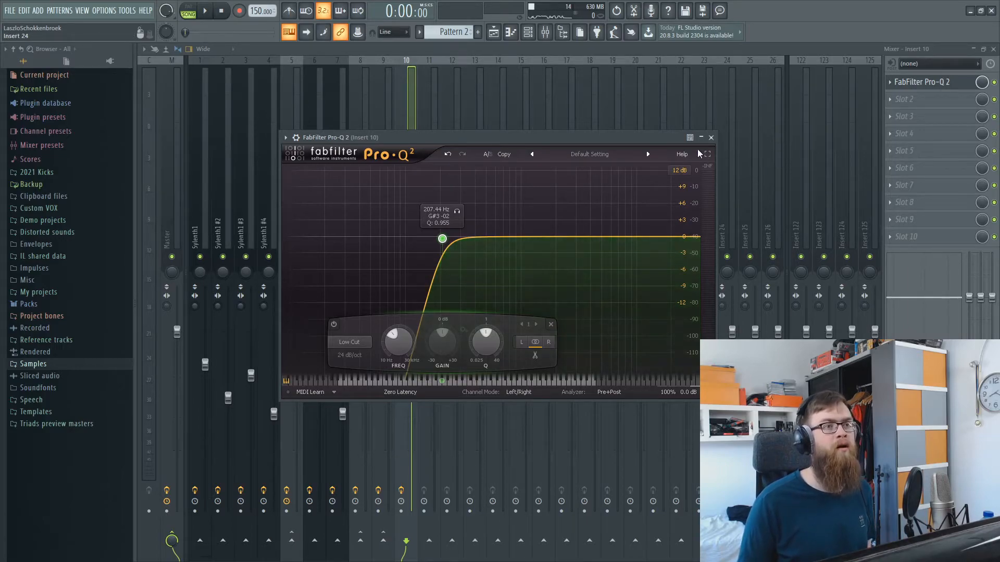
{"action": "left_click", "coordinate": [711, 137]}
Load ValhallaRoom into the second slot of Insert 10 with 200 ms predelay, 6.92 s decay and 100% depth.
{"action": "left_click", "coordinate": [927, 102]}
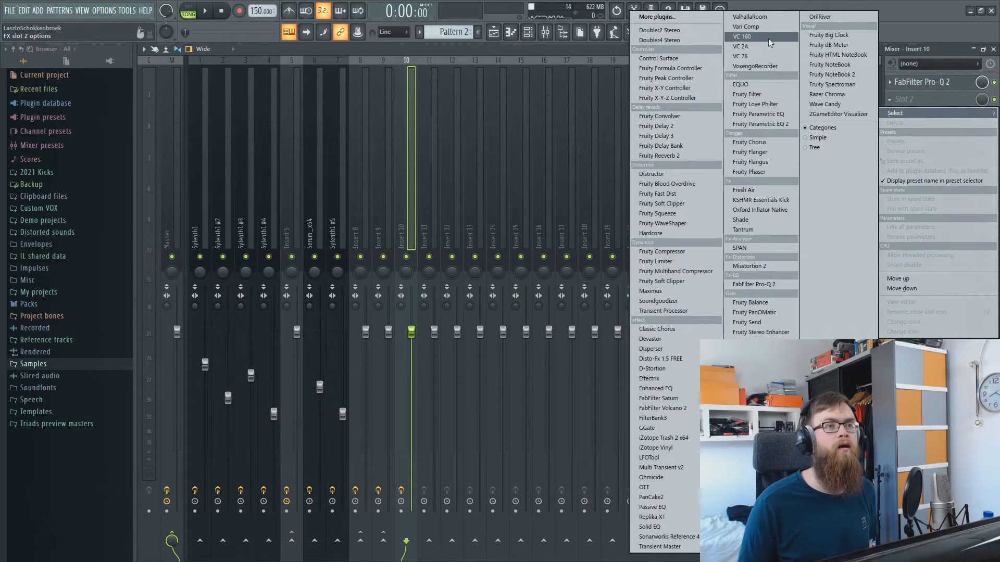
{"action": "left_click", "coordinate": [772, 18]}
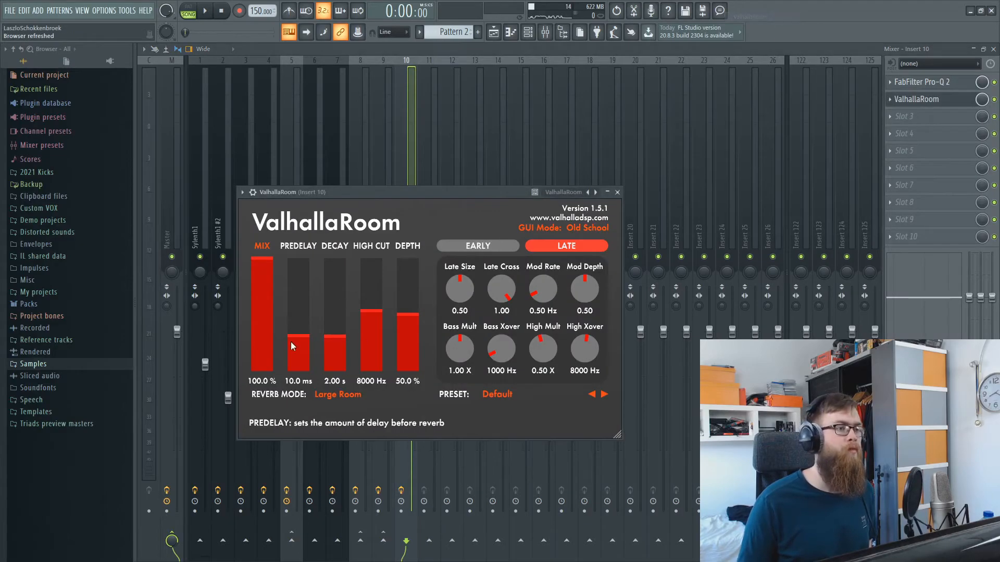
{"action": "left_click_drag", "start_coordinate": [298, 335], "coordinate": [309, 284]}
{"action": "left_click", "coordinate": [291, 381]}
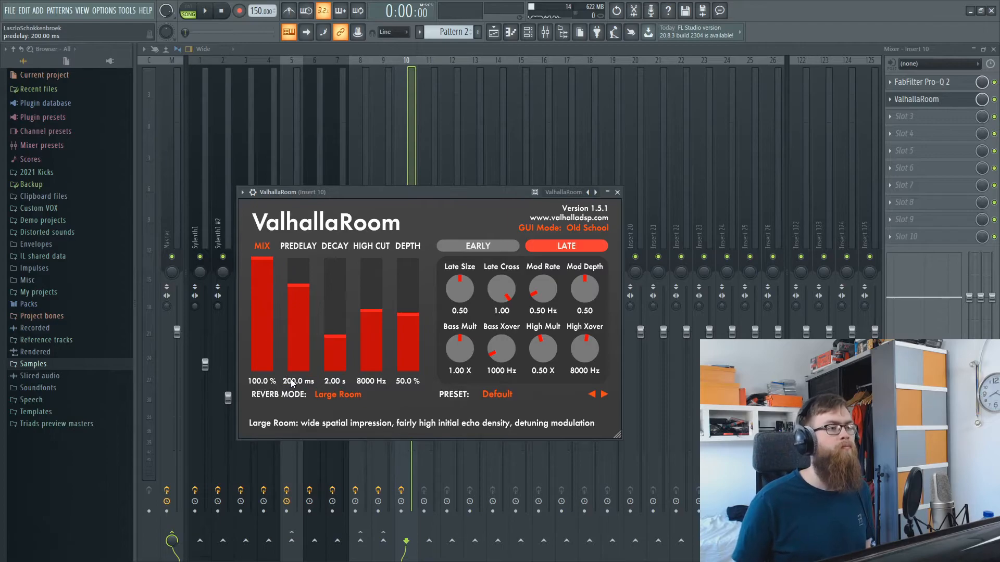
{"action": "left_click_drag", "start_coordinate": [326, 335], "coordinate": [334, 329]}
{"action": "left_click_drag", "start_coordinate": [334, 327], "coordinate": [336, 320]}
{"action": "left_click_drag", "start_coordinate": [398, 308], "coordinate": [394, 210]}
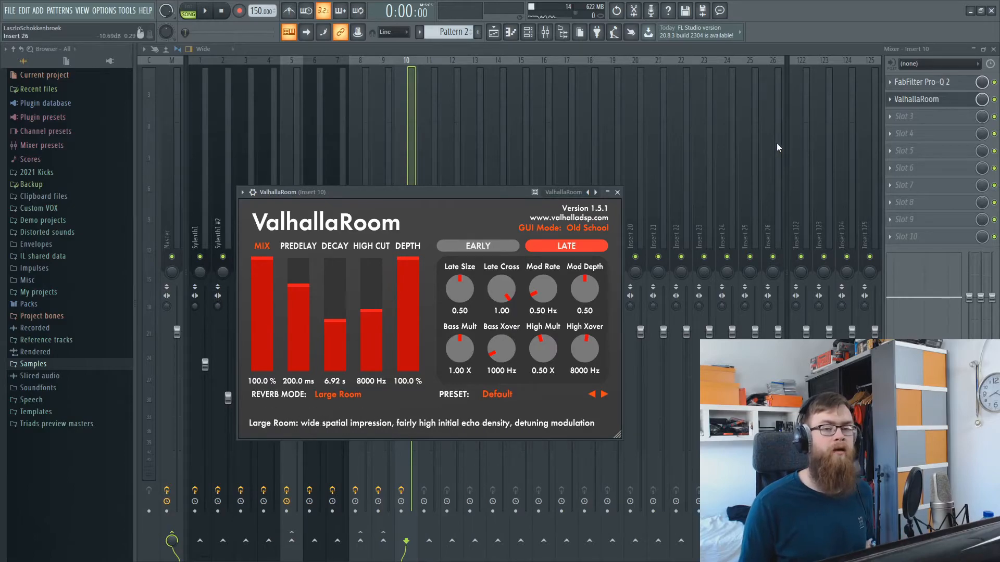
{"action": "left_click", "coordinate": [618, 193]}
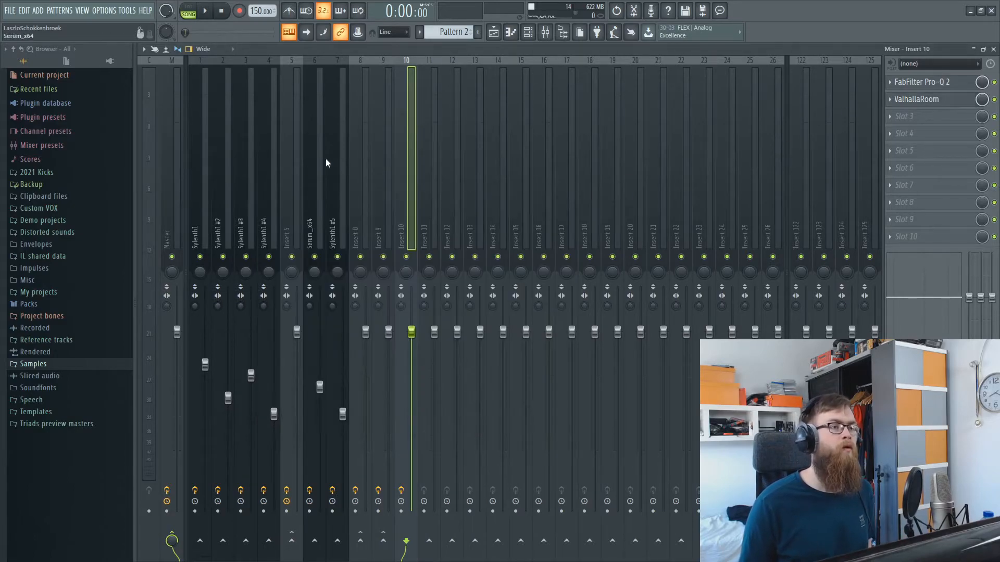
Send Insert 9 to the Insert 10 reverb track and play the arrangement through it.
{"action": "left_click", "coordinate": [382, 194]}
{"action": "left_click", "coordinate": [406, 541]}
{"action": "key", "text": "space"}
{"action": "key", "text": "space"}
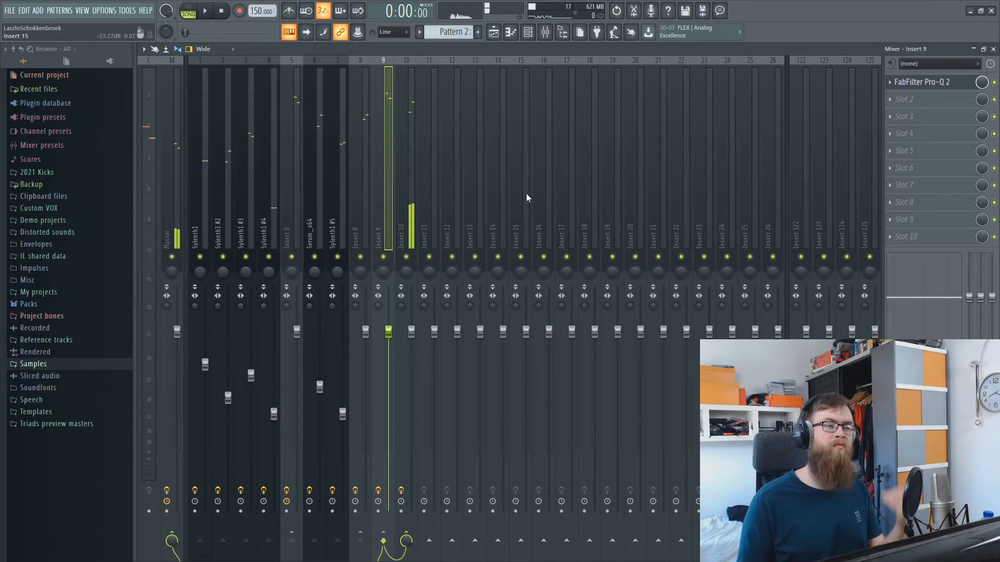
{"action": "left_click", "coordinate": [397, 214]}
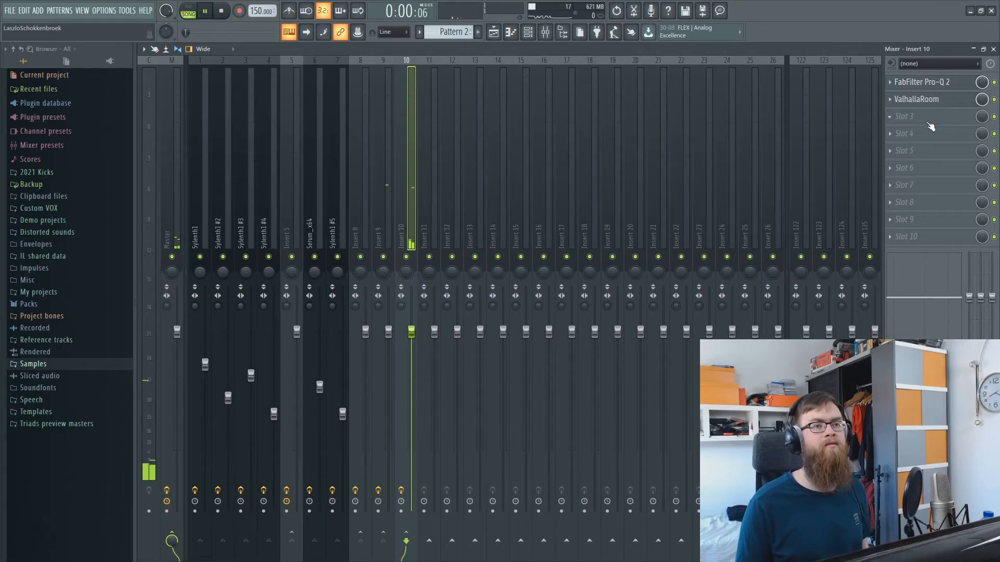
{"action": "key", "text": "space"}
{"action": "left_click", "coordinate": [914, 117]}
{"action": "key", "text": "space"}
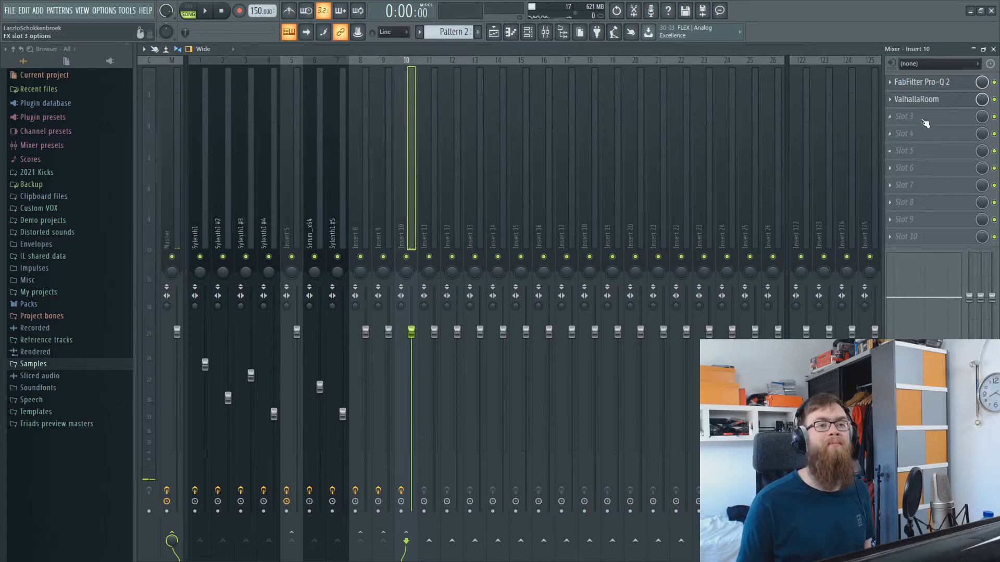
Load FabFilter Pro-C into the third slot of Insert 10, lower its threshold close to the minimum, and play the result.
{"action": "left_click", "coordinate": [920, 120]}
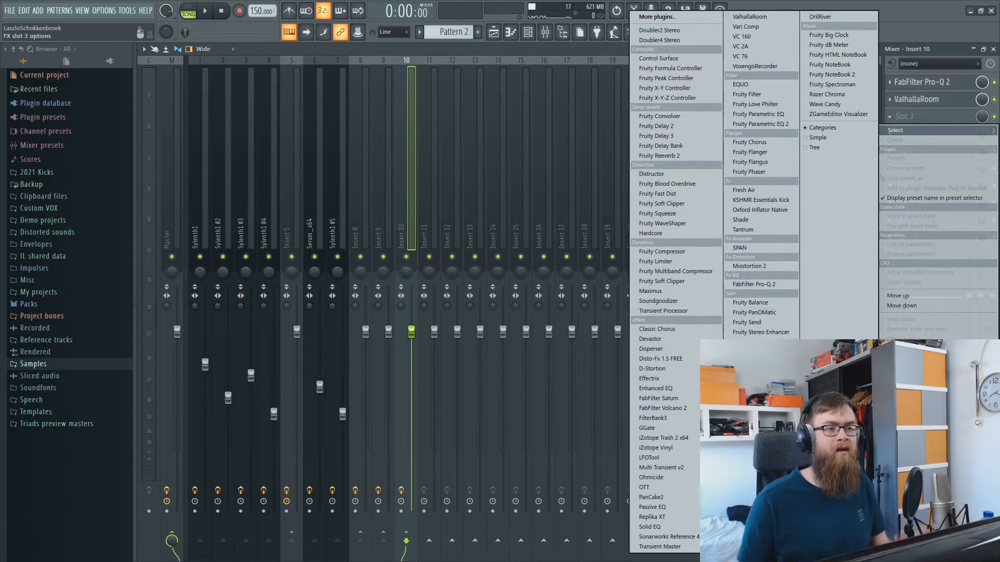
{"action": "left_click", "coordinate": [755, 359]}
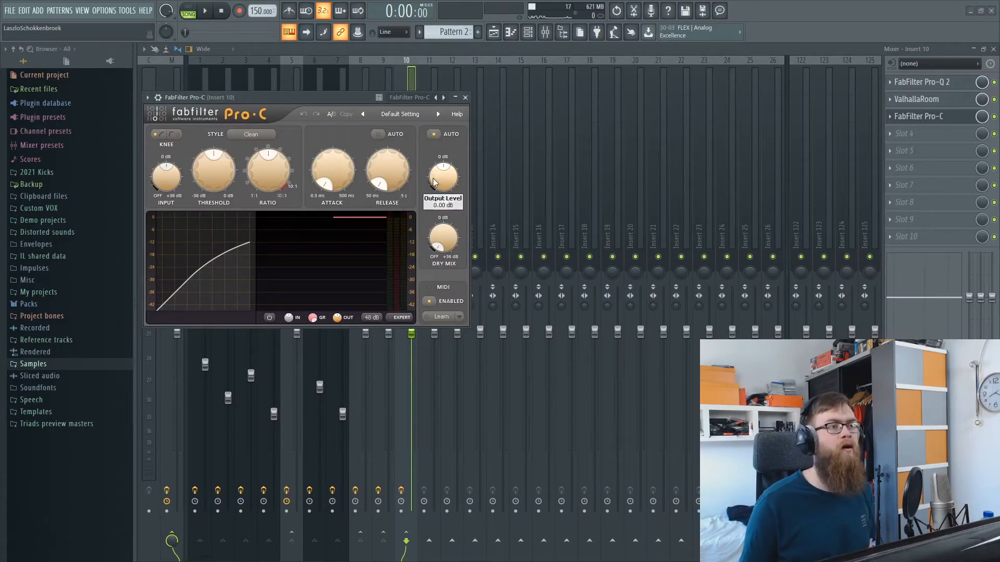
{"action": "left_click_drag", "start_coordinate": [434, 182], "coordinate": [446, 178]}
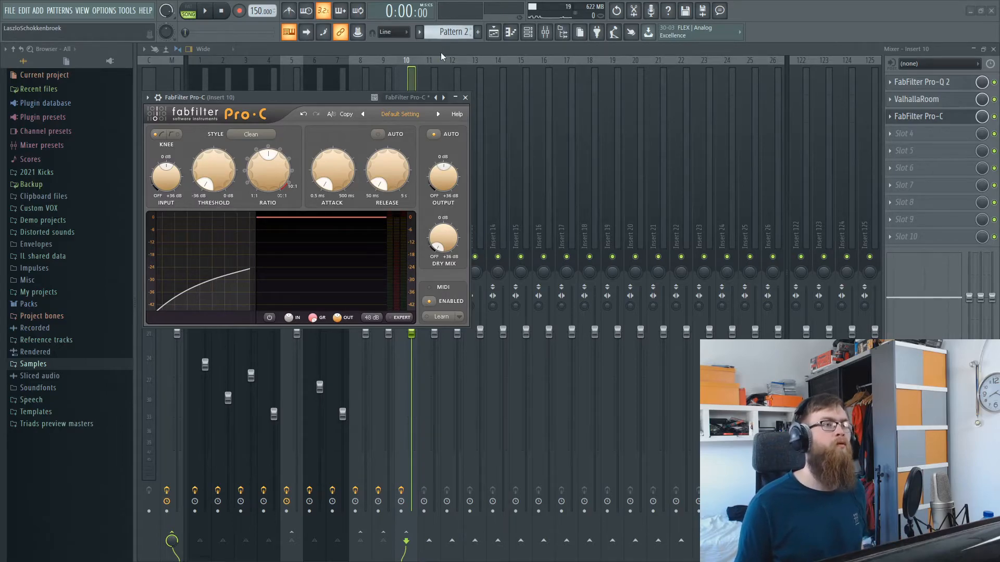
{"action": "left_click", "coordinate": [465, 97]}
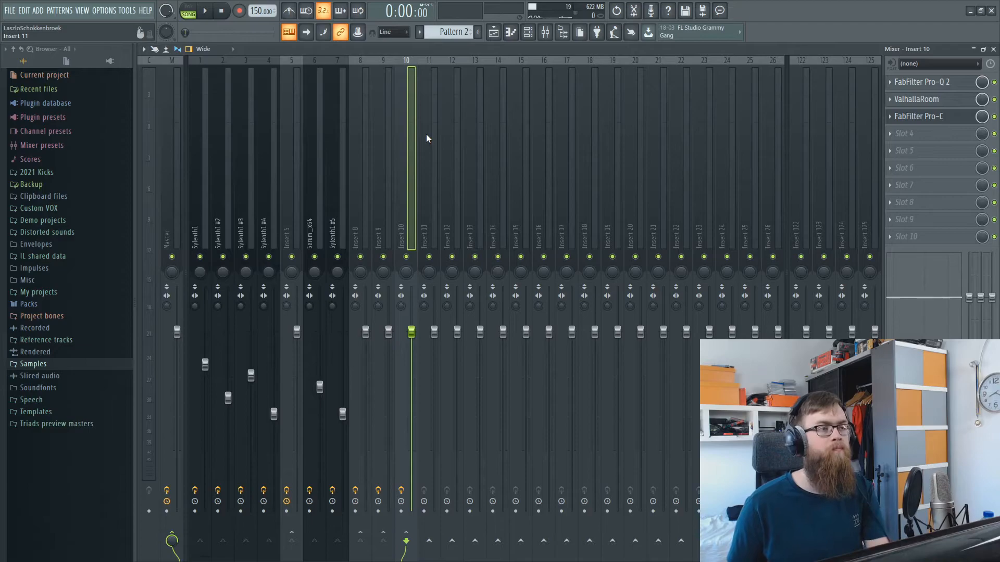
{"action": "key", "text": "space"}
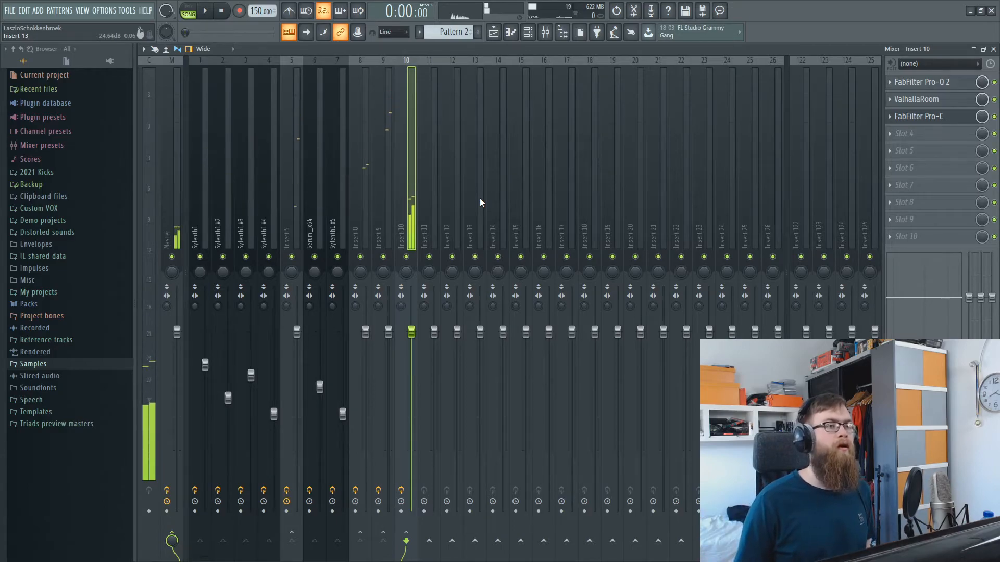
{"action": "key", "text": "Left"}
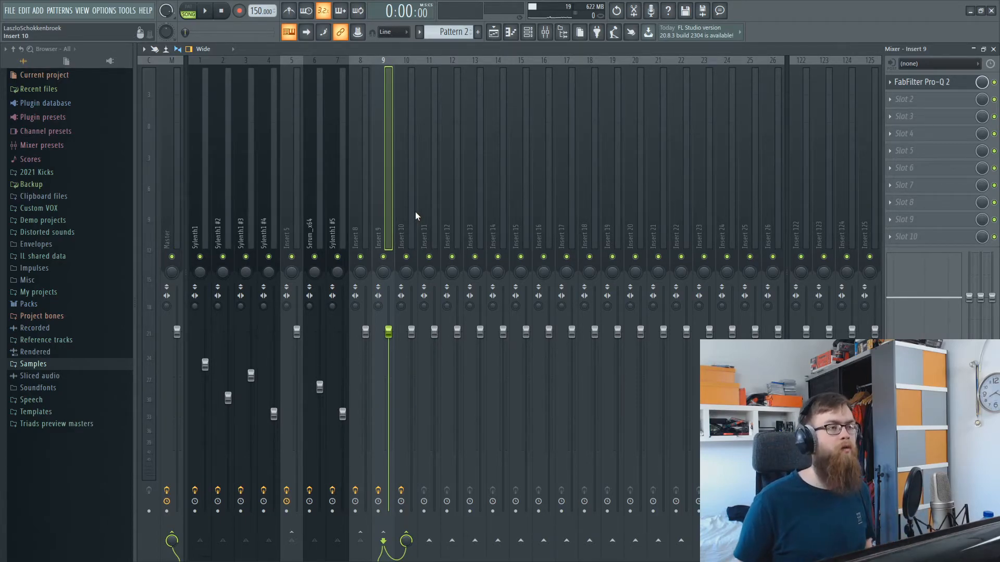
Load Fruity Limiter into the fourth slot of Insert 10, after FabFilter Pro-C.
{"action": "left_click", "coordinate": [401, 200]}
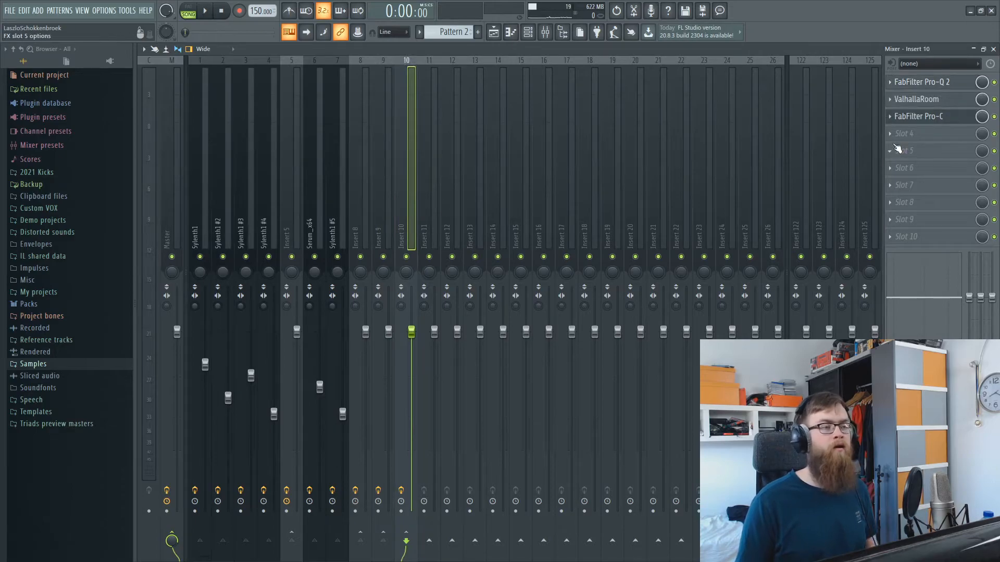
{"action": "left_click", "coordinate": [931, 123]}
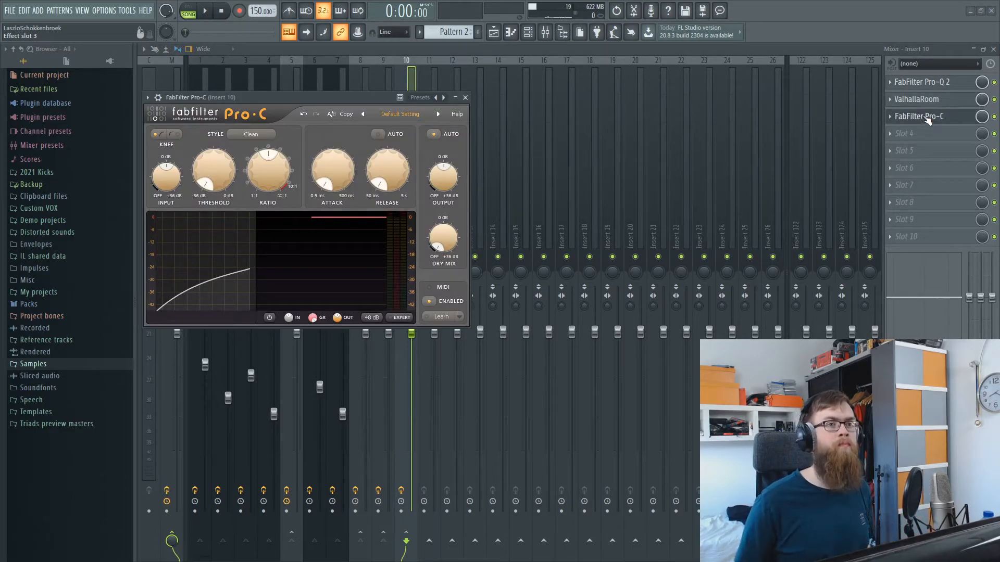
{"action": "left_click", "coordinate": [905, 134]}
{"action": "left_click", "coordinate": [673, 263]}
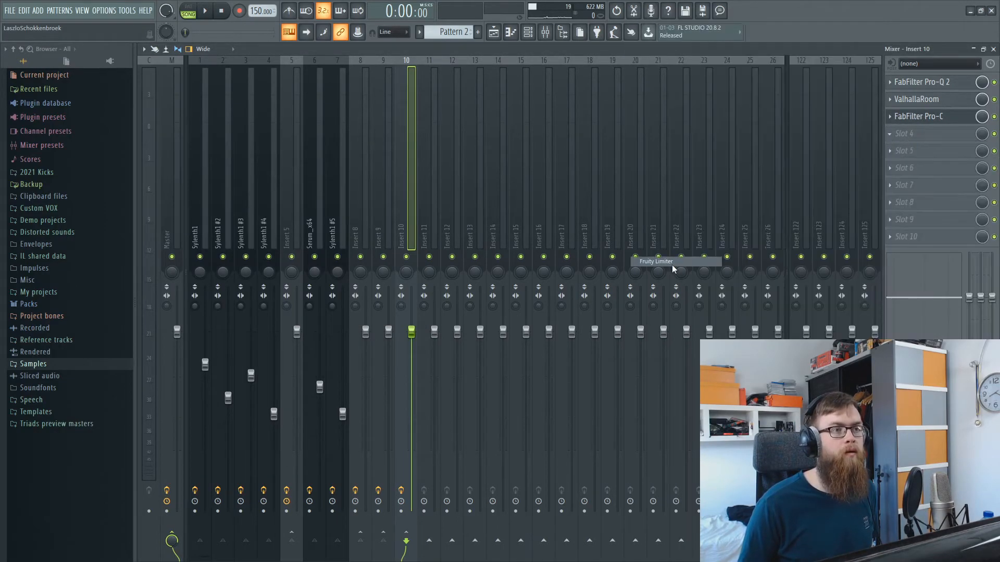
{"action": "left_click_drag", "start_coordinate": [311, 115], "coordinate": [410, 144]}
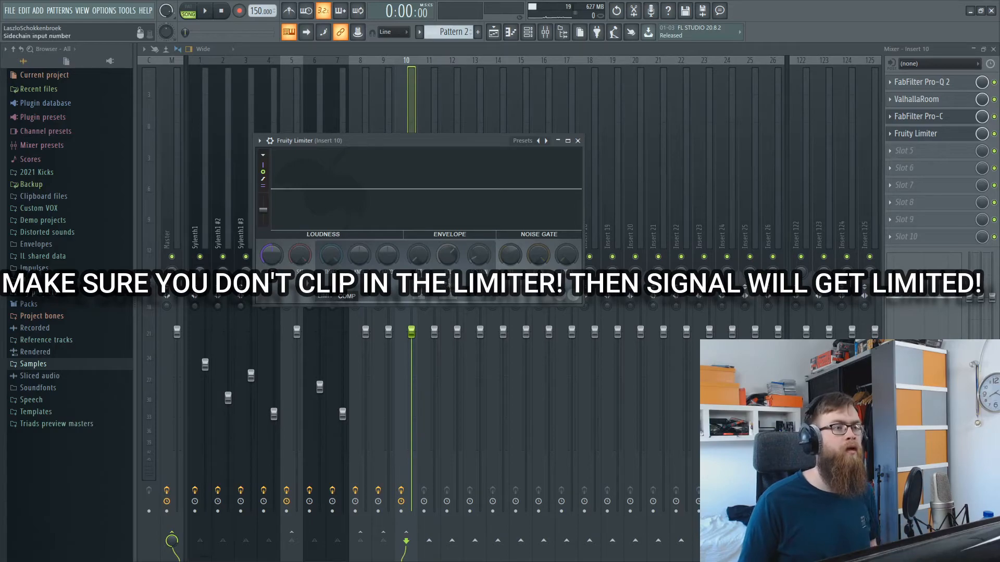
Create a sidechain send from the Sylenth1 mixer track to Insert 9 and solo Sylenth1 during playback.
{"action": "left_click", "coordinate": [217, 130]}
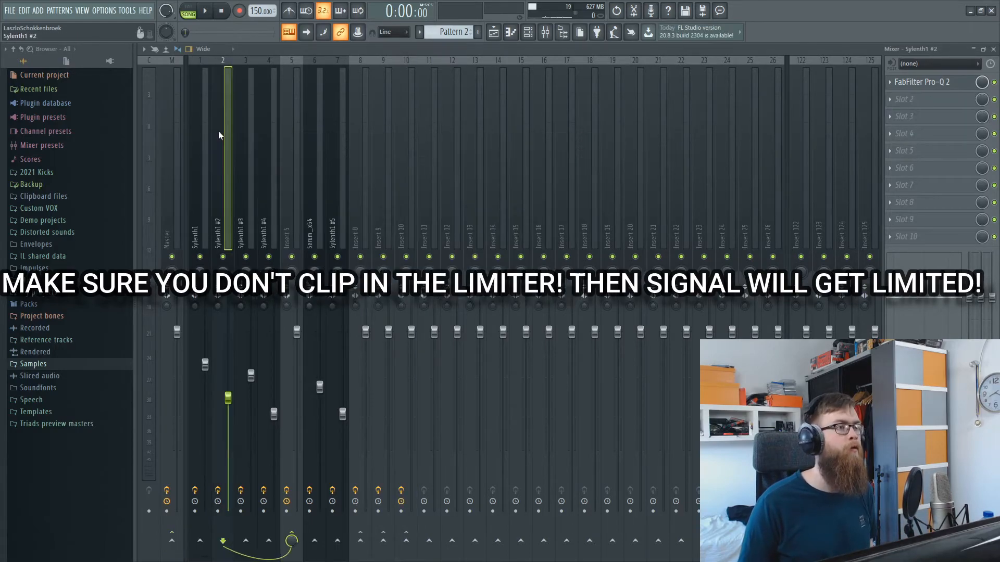
{"action": "left_click", "coordinate": [205, 209]}
{"action": "right_click", "coordinate": [383, 544]}
{"action": "left_click", "coordinate": [411, 529]}
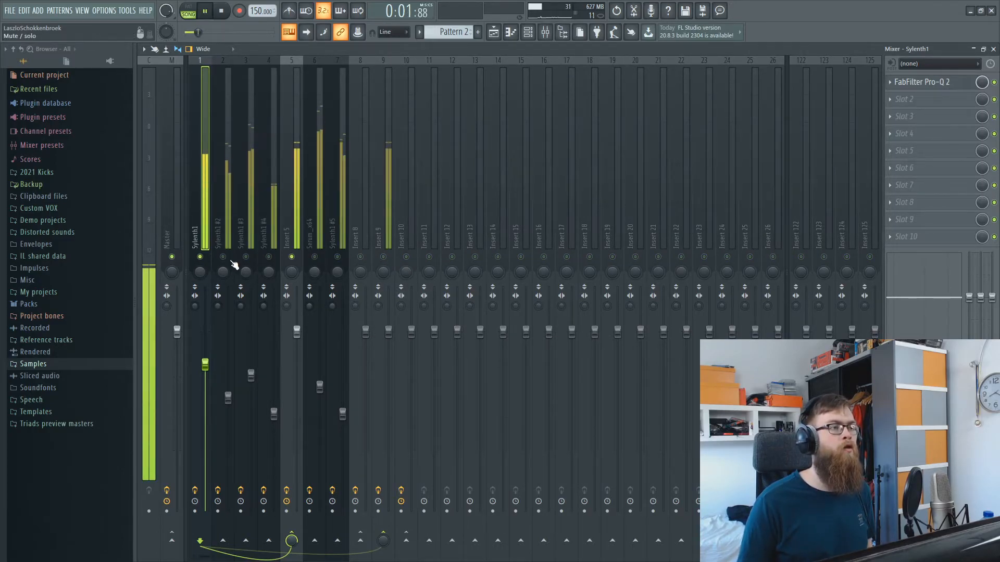
Stop playback and take Sylenth1 out of solo so every mixer track is active.
{"action": "key", "text": "space"}
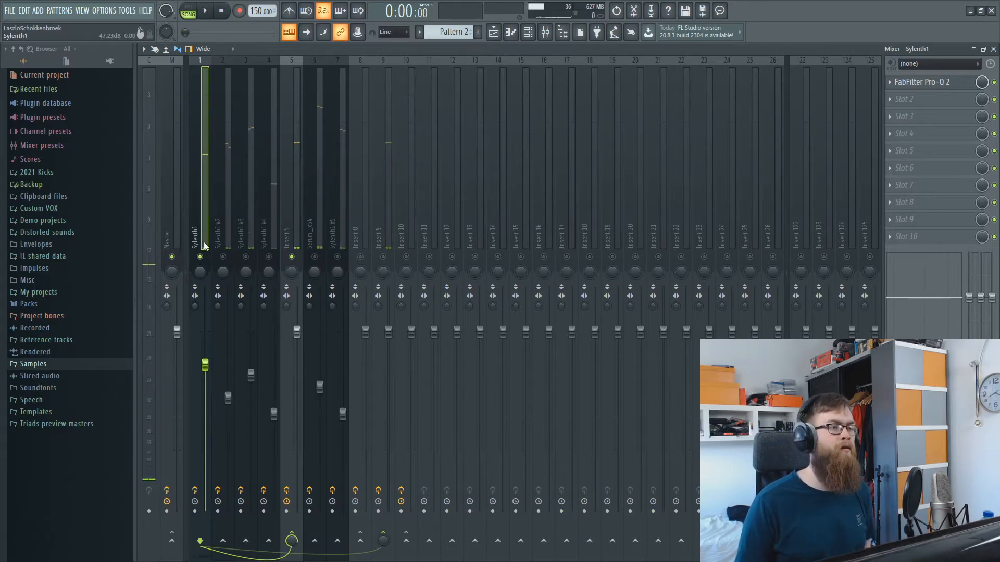
{"action": "left_click", "coordinate": [380, 219]}
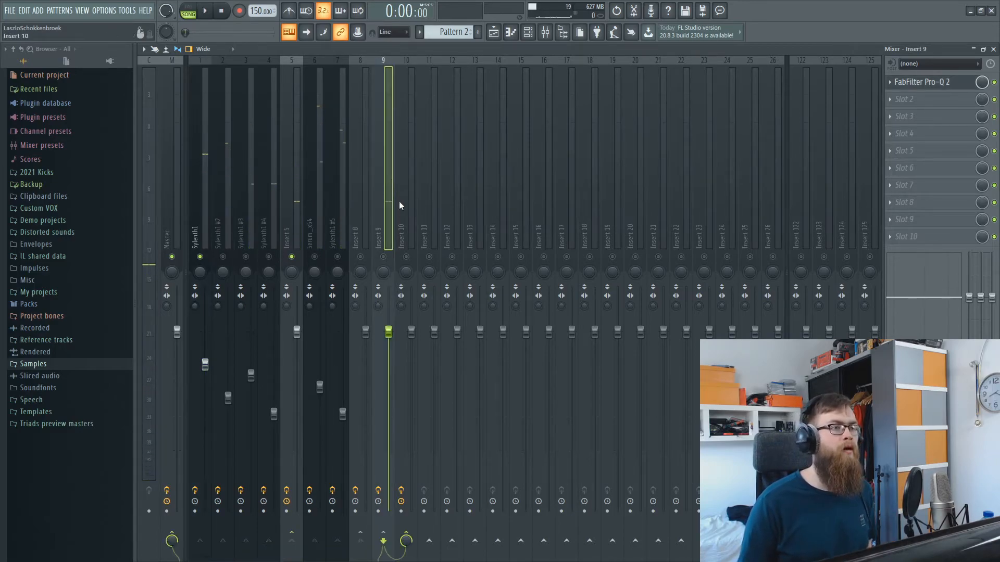
{"action": "left_click", "coordinate": [382, 257]}
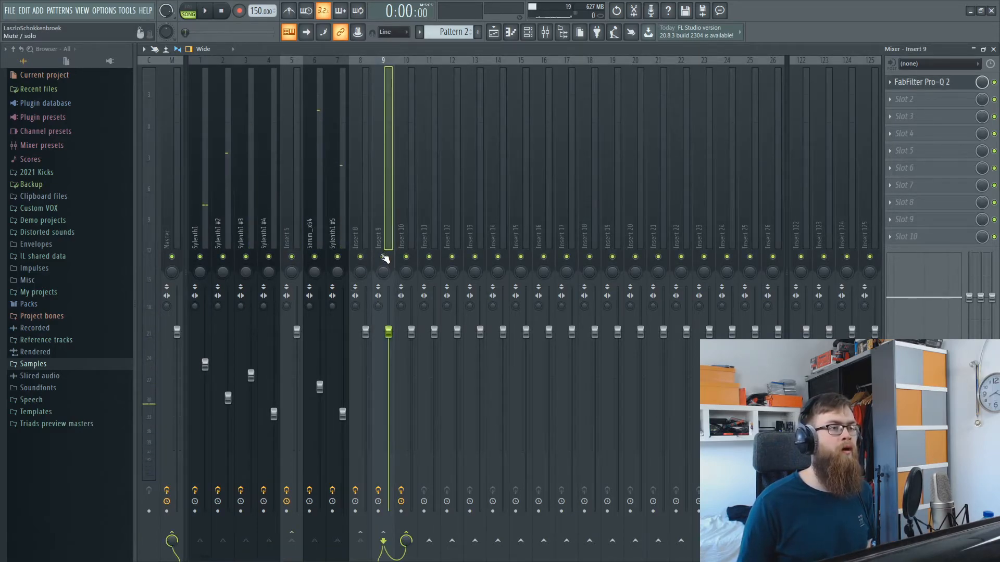
Create a sidechain send from the Sylenth1 mixer track to the Insert 10 reverb track.
{"action": "left_click", "coordinate": [396, 191]}
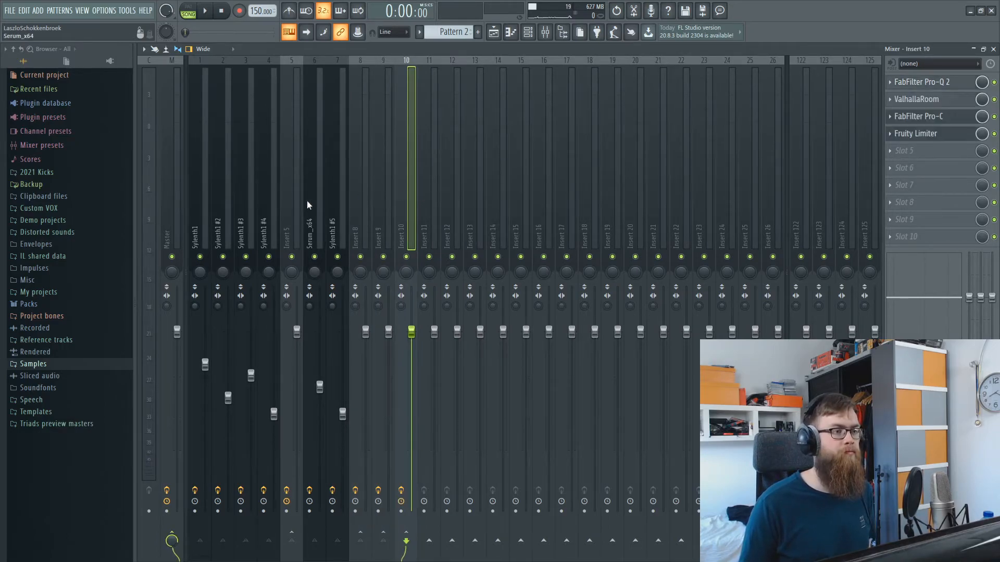
{"action": "left_click", "coordinate": [205, 203]}
{"action": "right_click", "coordinate": [406, 539]}
{"action": "left_click", "coordinate": [442, 532]}
{"action": "left_click", "coordinate": [387, 196]}
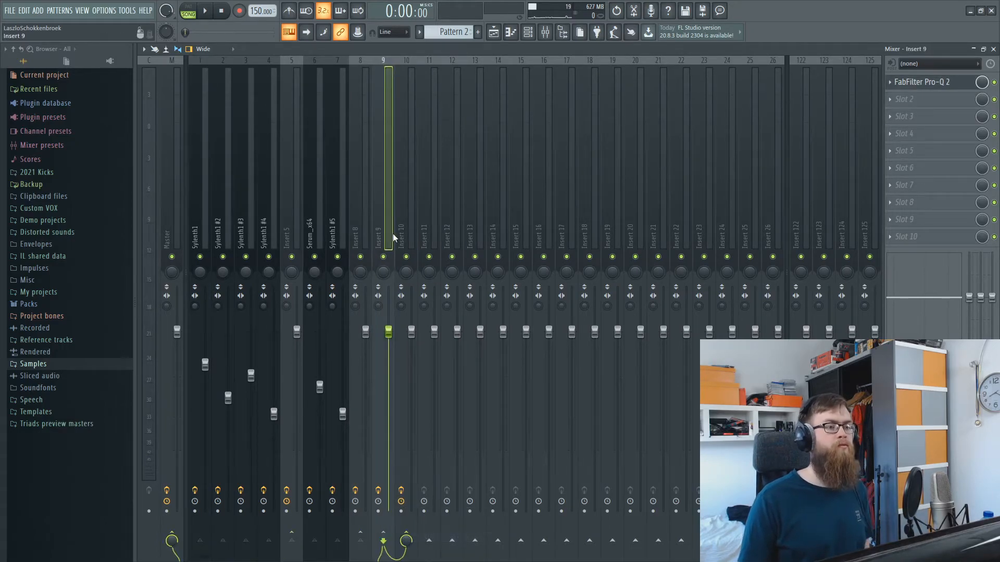
Set Fruity Limiter's compressor sidechain input to 1 on Insert 10.
{"action": "left_click", "coordinate": [405, 229]}
{"action": "left_click", "coordinate": [916, 133]}
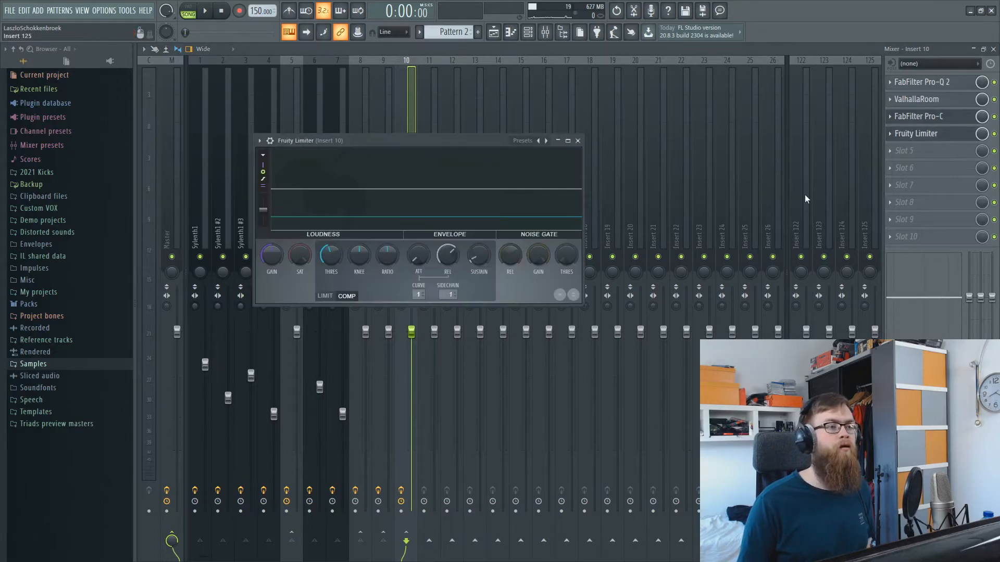
{"action": "left_click", "coordinate": [444, 293]}
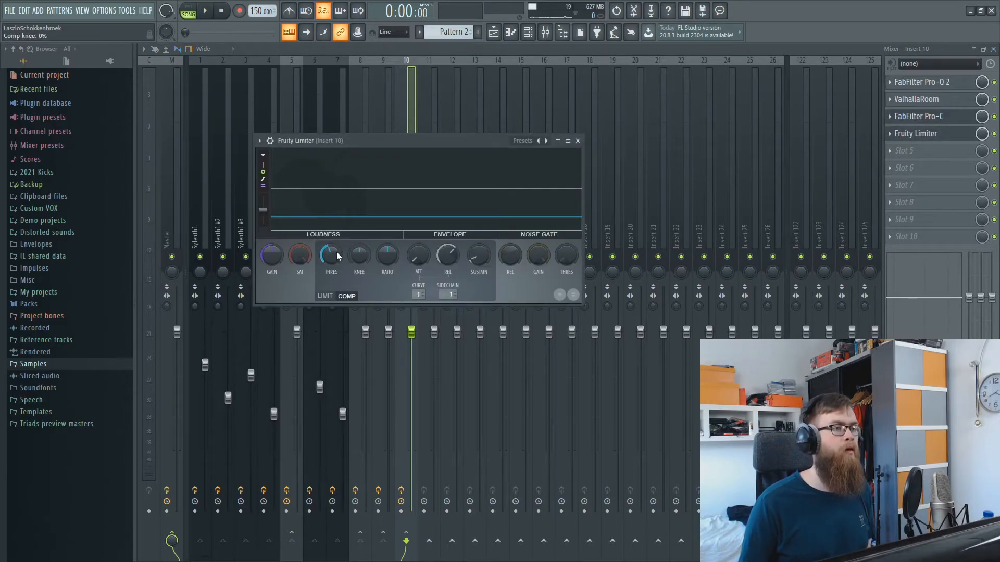
Adjust the Fruity Limiter compressor during playback to a knee of about 43% and a threshold of about -48 dB.
{"action": "left_click_drag", "start_coordinate": [359, 256], "coordinate": [364, 253]}
{"action": "key", "text": "space"}
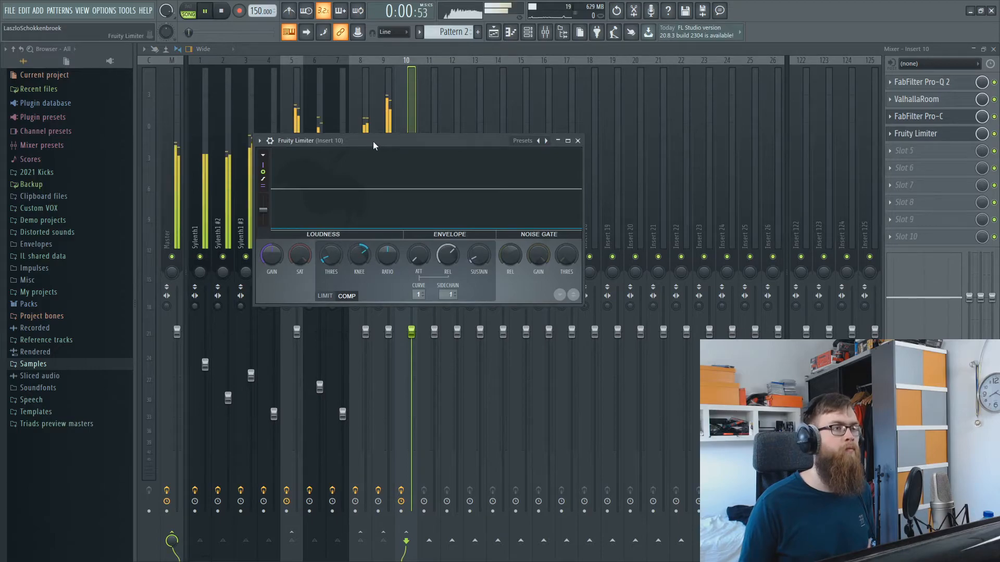
{"action": "left_click_drag", "start_coordinate": [372, 141], "coordinate": [384, 178]}
{"action": "left_click_drag", "start_coordinate": [343, 291], "coordinate": [343, 307]}
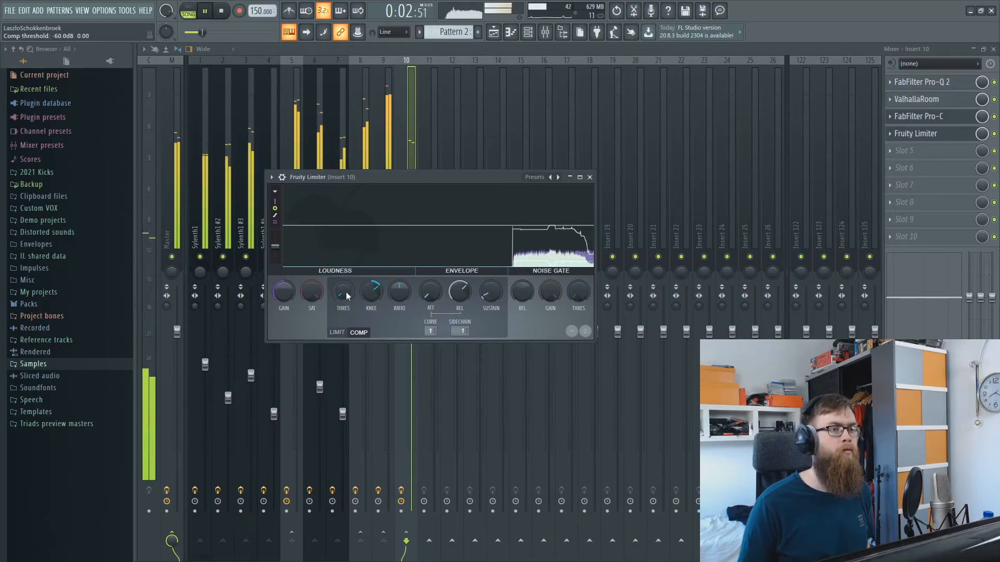
{"action": "scroll", "coordinate": [368, 292], "scroll_direction": "up", "scroll_amount": 1}
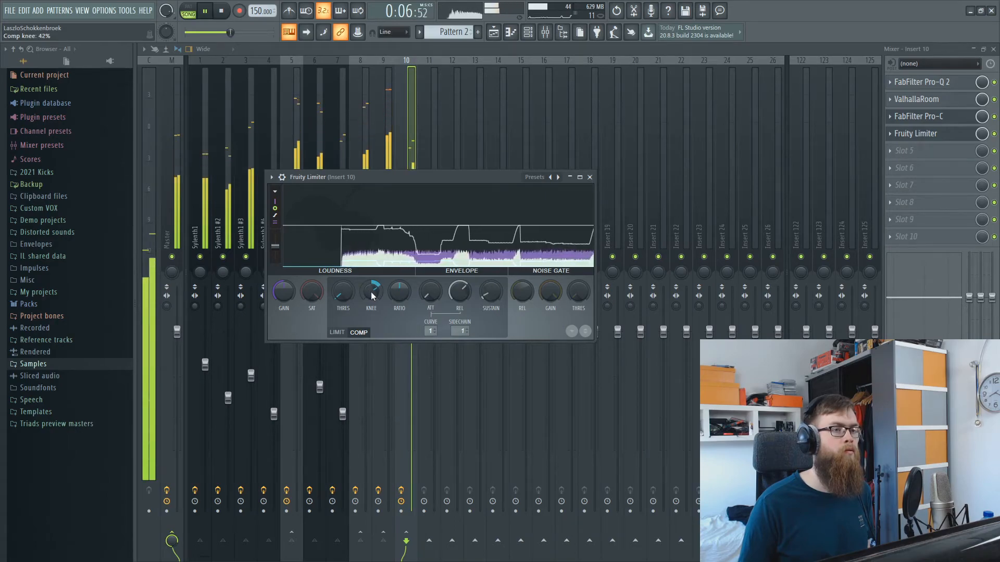
{"action": "scroll", "coordinate": [342, 295], "scroll_direction": "down", "scroll_amount": 2}
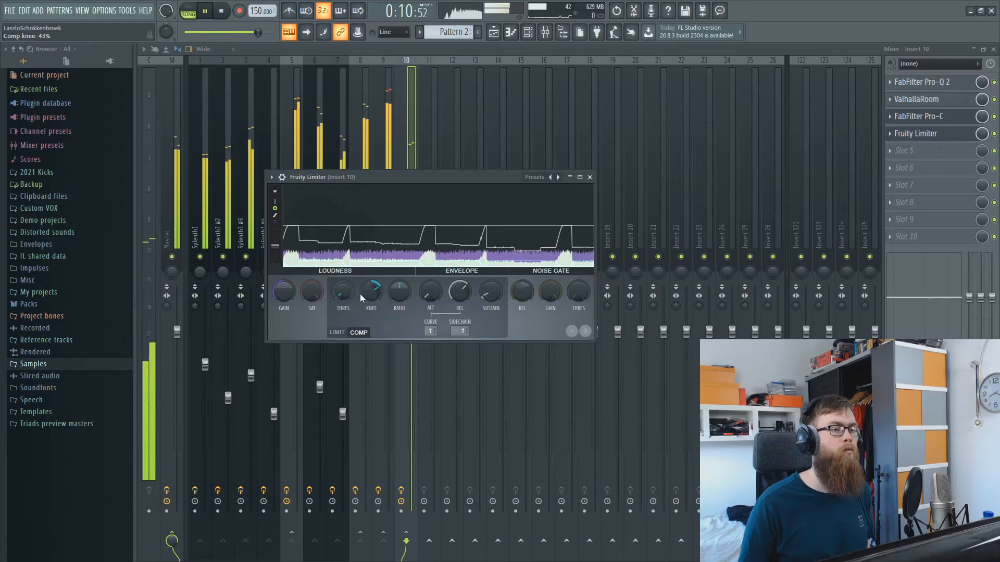
{"action": "scroll", "coordinate": [371, 297], "scroll_direction": "down", "scroll_amount": 1}
{"action": "scroll", "coordinate": [371, 298], "scroll_direction": "up", "scroll_amount": 1}
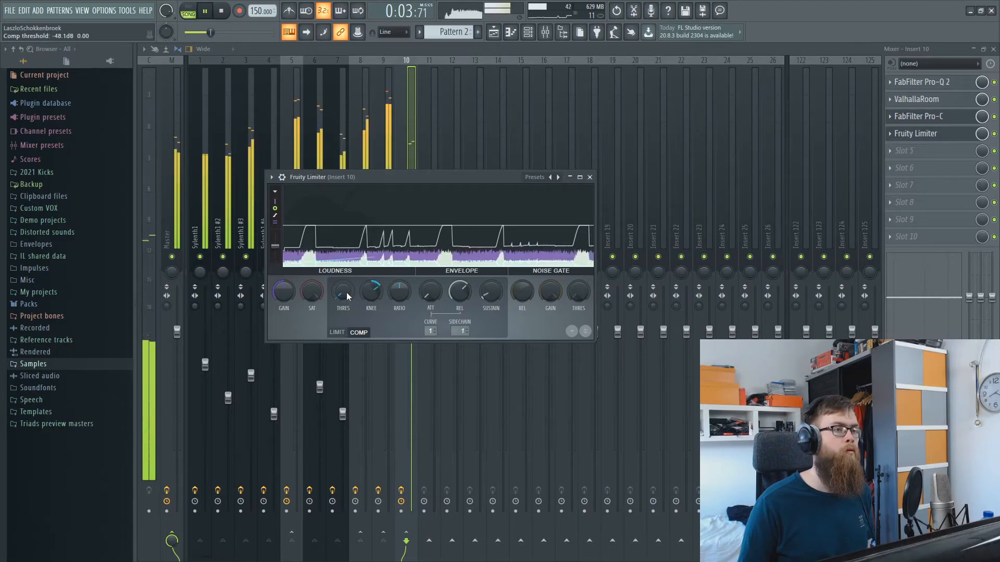
Shorten Fruity Limiter's compressor release to about 172 ms and stop playback.
{"action": "scroll", "coordinate": [412, 294], "scroll_direction": "up", "scroll_amount": 5}
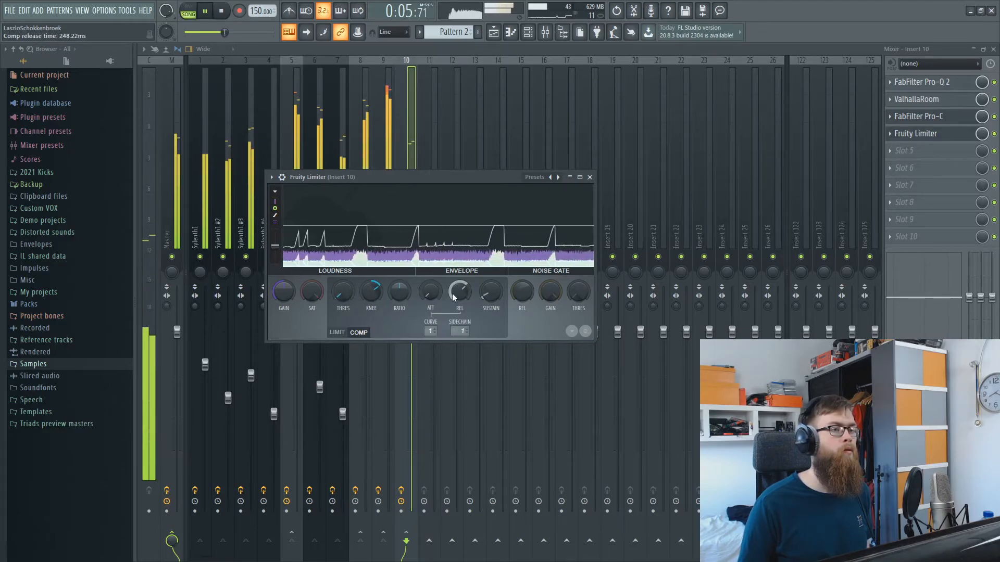
{"action": "left_click_drag", "start_coordinate": [454, 294], "coordinate": [457, 292]}
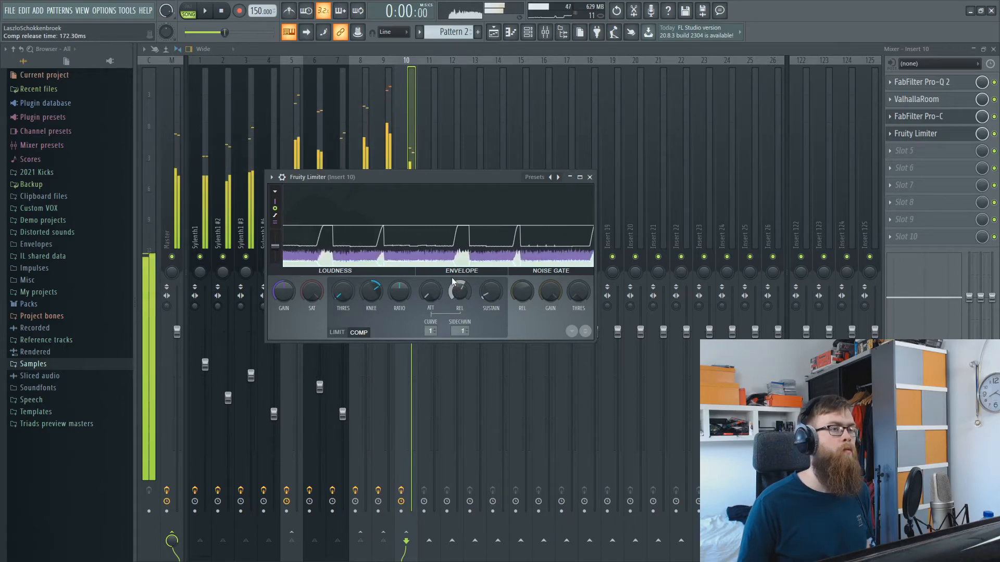
{"action": "key", "text": "space"}
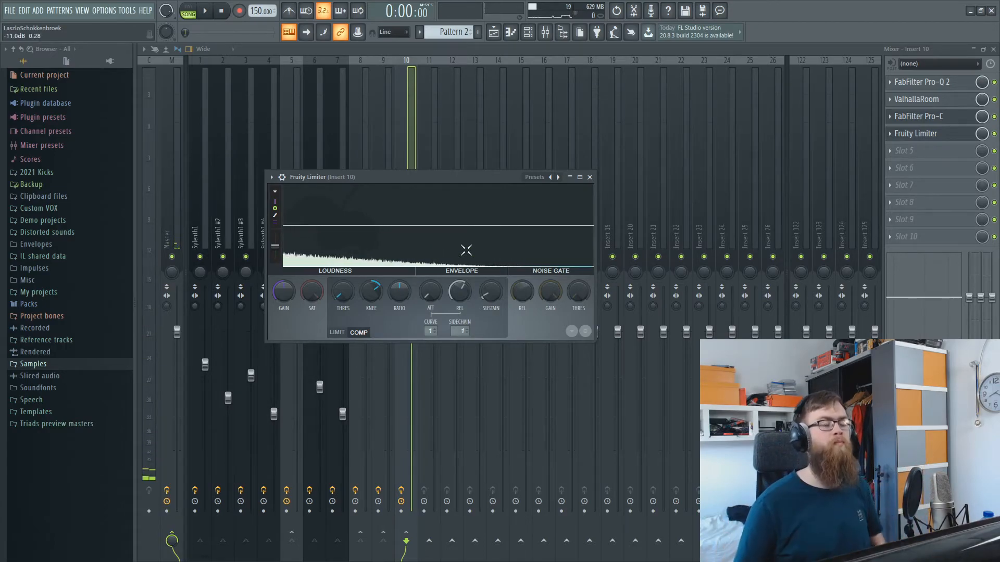
Close Fruity Limiter and copy the saved effect chain of mixer track Insert 122 onto Insert 11.
{"action": "left_click", "coordinate": [589, 177]}
{"action": "left_click", "coordinate": [377, 201]}
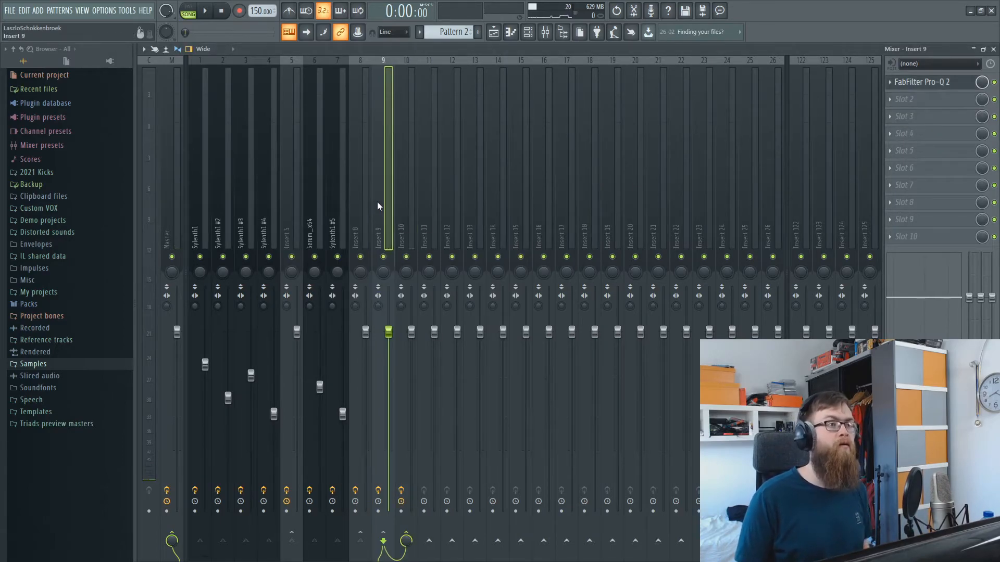
{"action": "scroll", "coordinate": [788, 192], "scroll_direction": "up", "scroll_amount": 5}
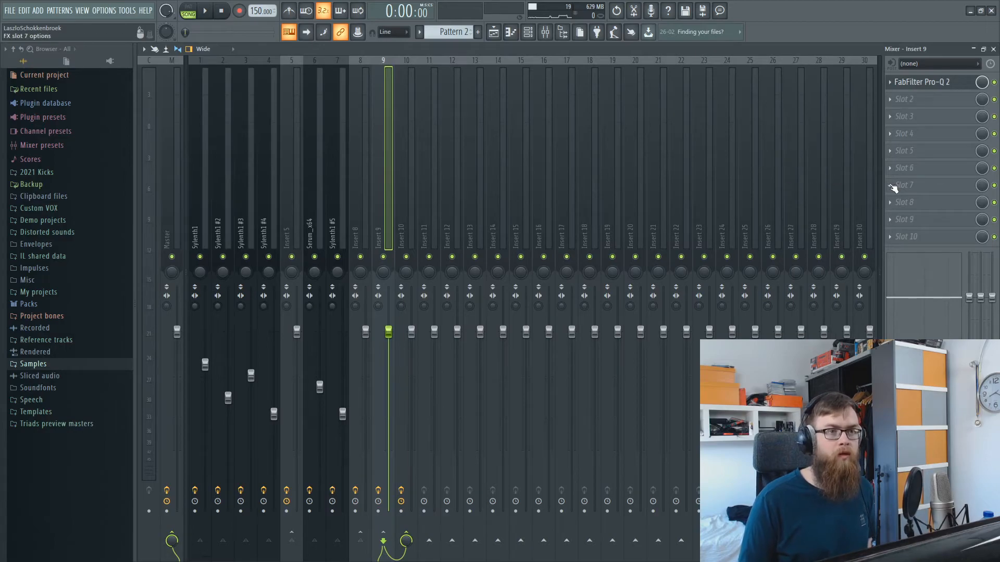
{"action": "scroll", "coordinate": [826, 189], "scroll_direction": "down", "scroll_amount": 5}
{"action": "left_click", "coordinate": [802, 186]}
{"action": "right_click", "coordinate": [802, 187]}
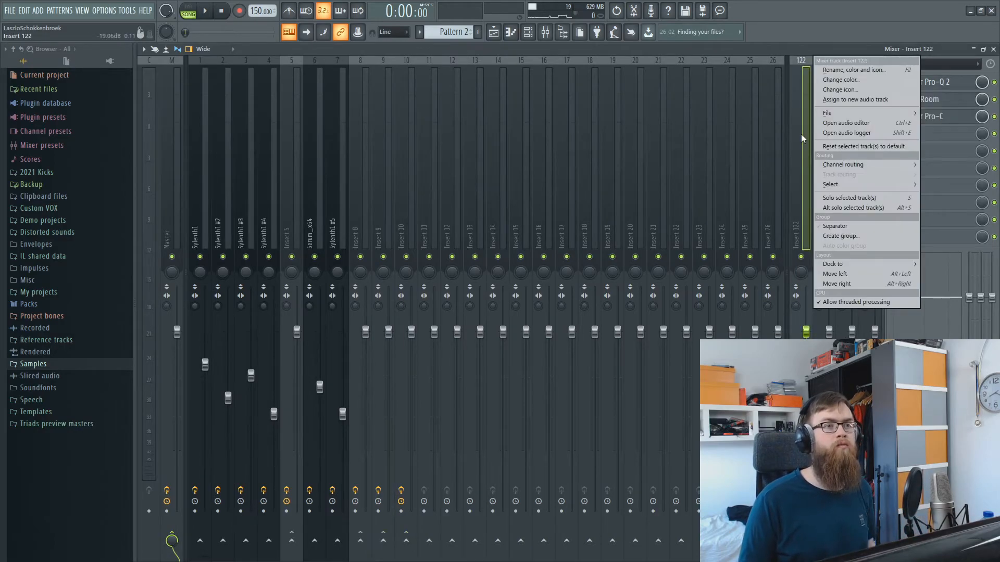
{"action": "mouse_move", "coordinate": [833, 114]}
{"action": "left_click_drag", "start_coordinate": [770, 129], "coordinate": [423, 214]}
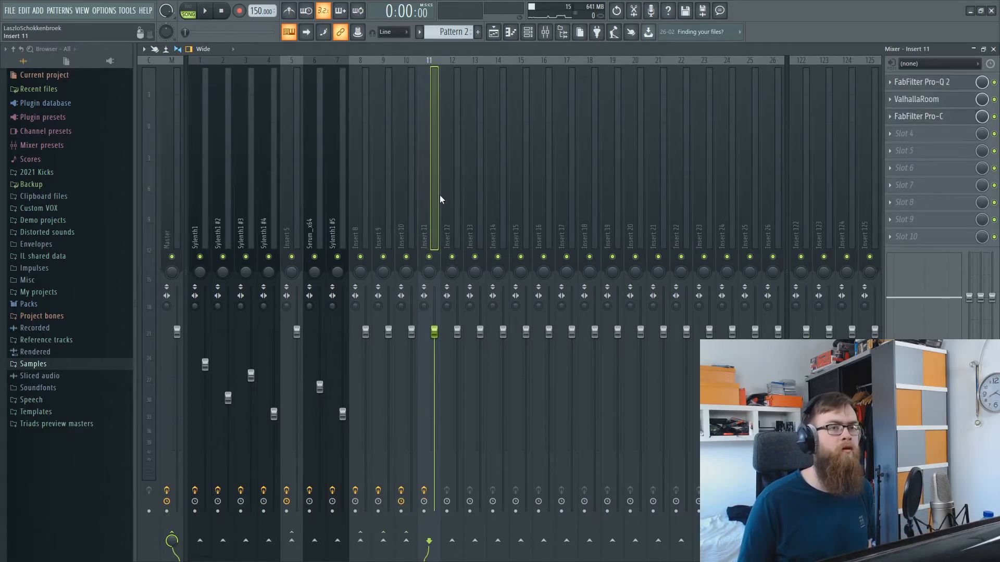
Send Insert 9 to the Insert 11 reverb track alongside its Insert 10 send, comparing the effect chains of both reverb tracks.
{"action": "left_click", "coordinate": [382, 198]}
{"action": "left_click", "coordinate": [429, 541]}
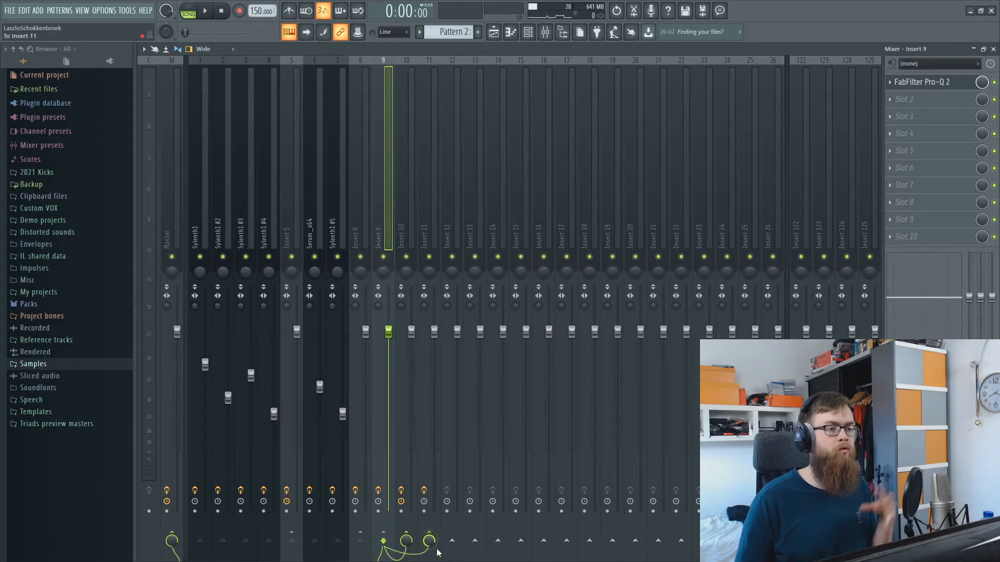
{"action": "left_click", "coordinate": [406, 187]}
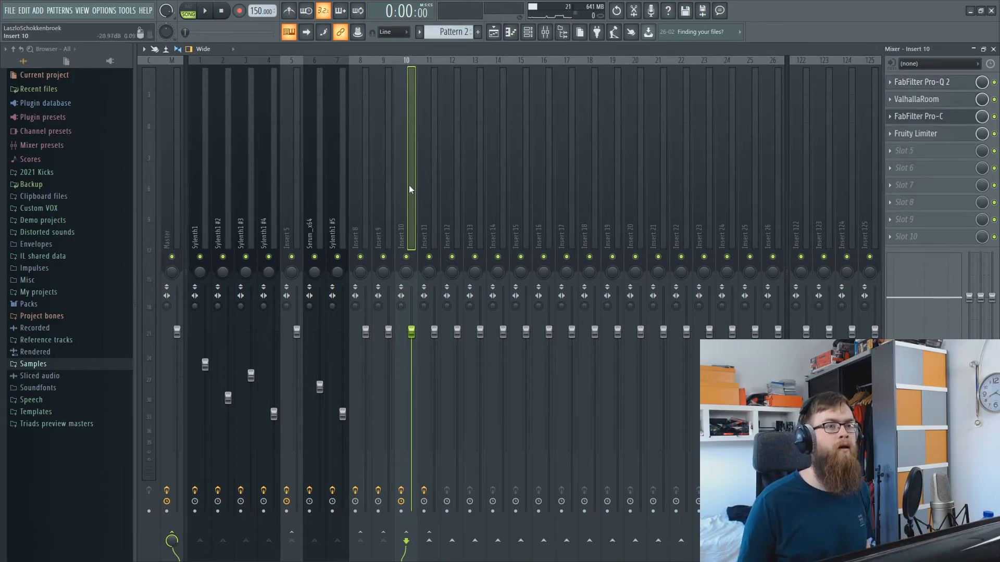
{"action": "left_click", "coordinate": [386, 213]}
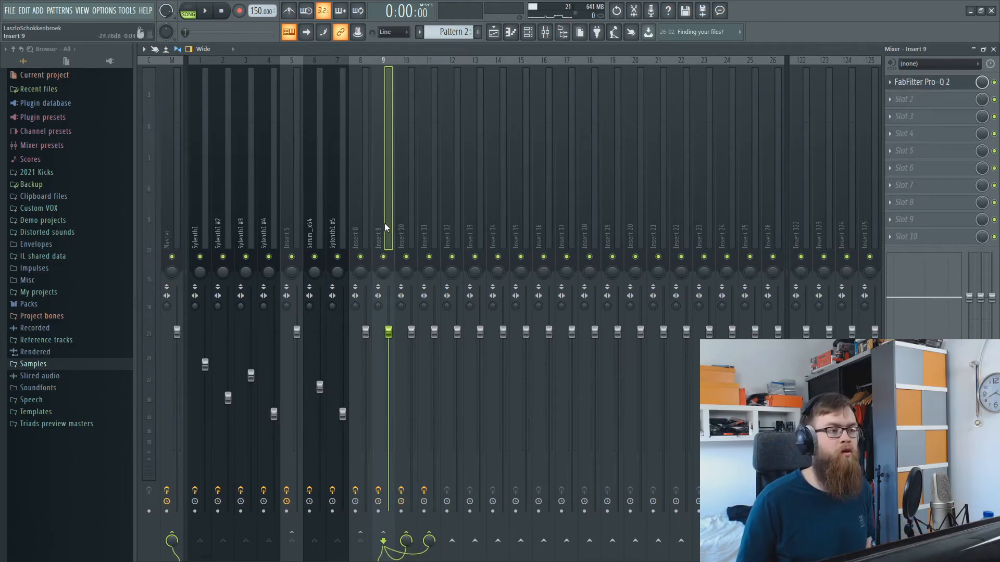
{"action": "left_click", "coordinate": [425, 221]}
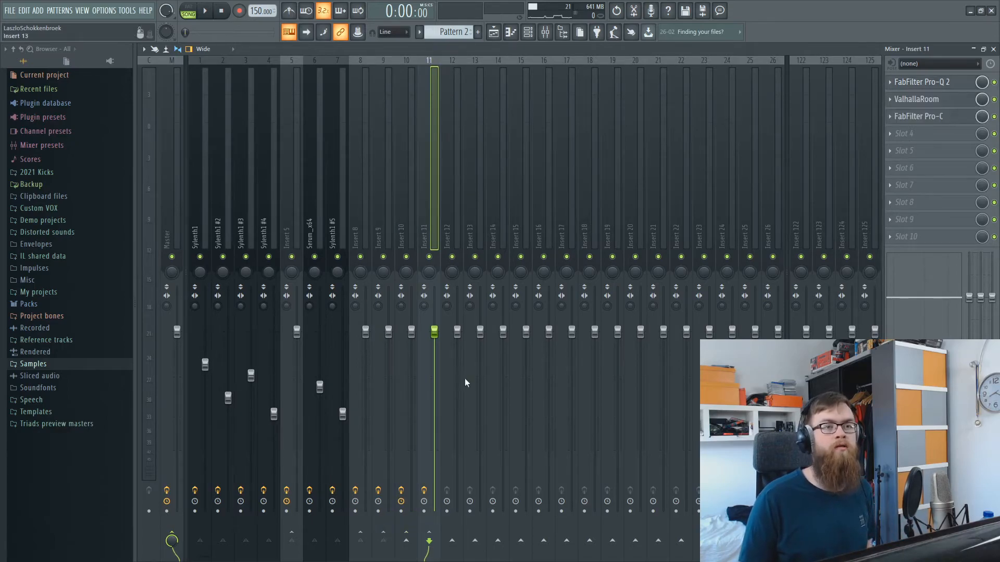
{"action": "left_click", "coordinate": [406, 151]}
{"action": "left_click", "coordinate": [386, 167]}
{"action": "left_click", "coordinate": [429, 541]}
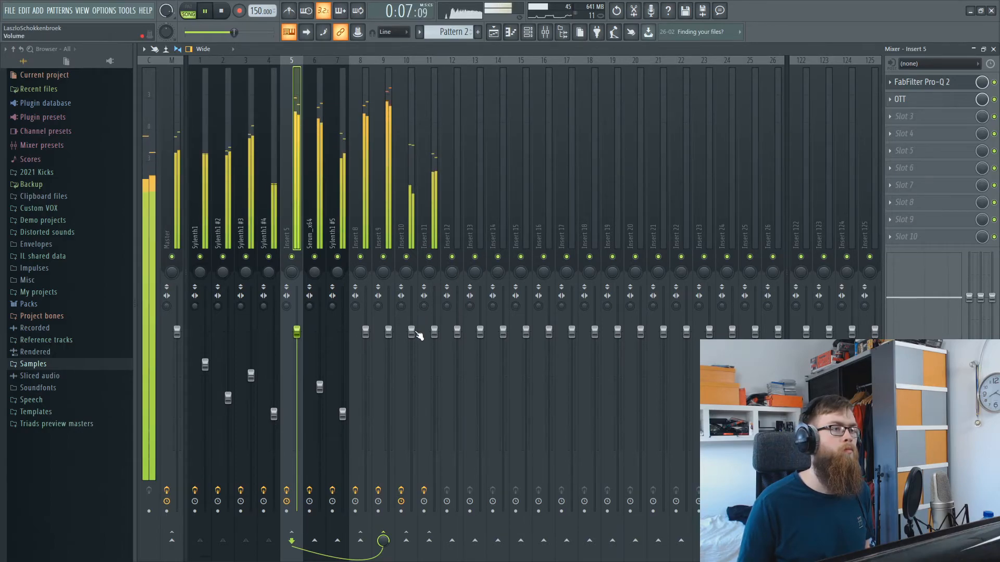
Lower the Insert 11 fader to about -1.2 dB during playback and stop the arrangement.
{"action": "left_click_drag", "start_coordinate": [434, 331], "coordinate": [438, 340]}
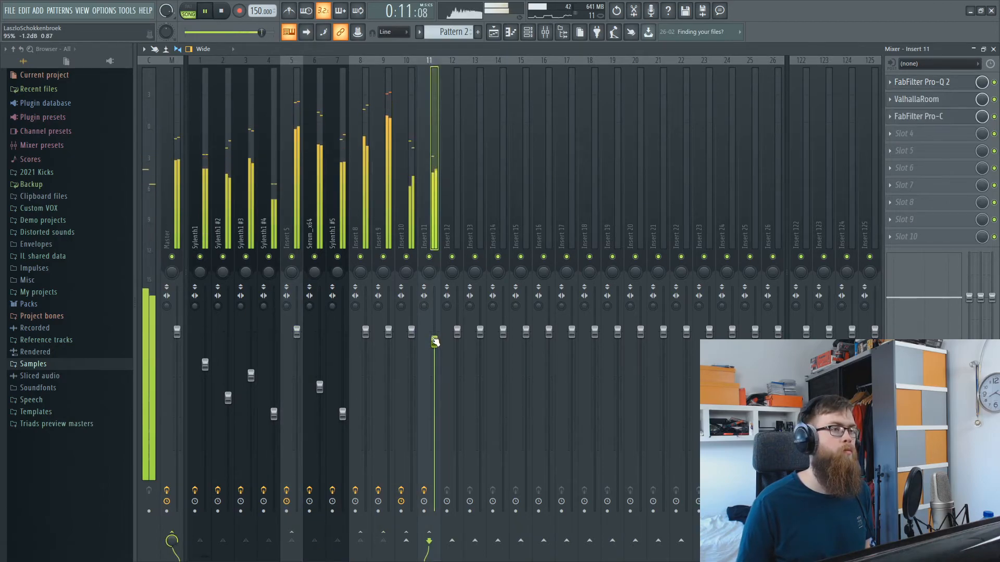
{"action": "key", "text": "space"}
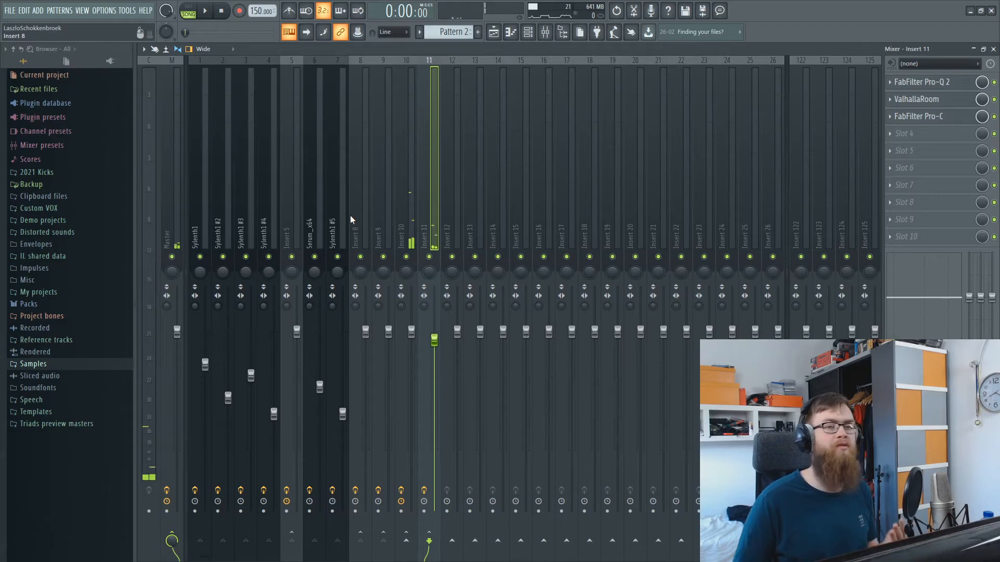
Load ValhallaRoom into the second effect slot of Insert 8, after FabFilter Pro-Q 2.
{"action": "left_click", "coordinate": [365, 214]}
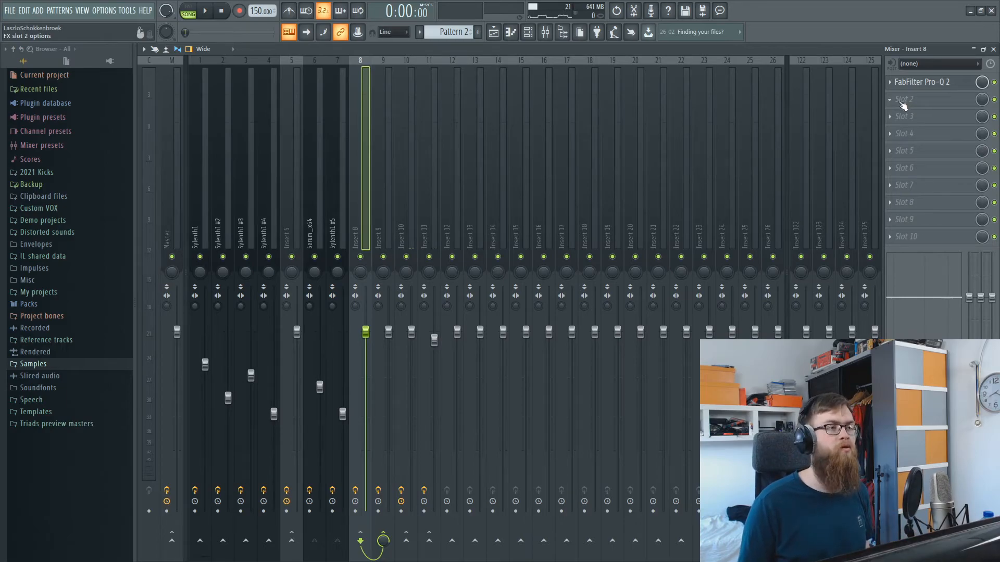
{"action": "left_click", "coordinate": [909, 102]}
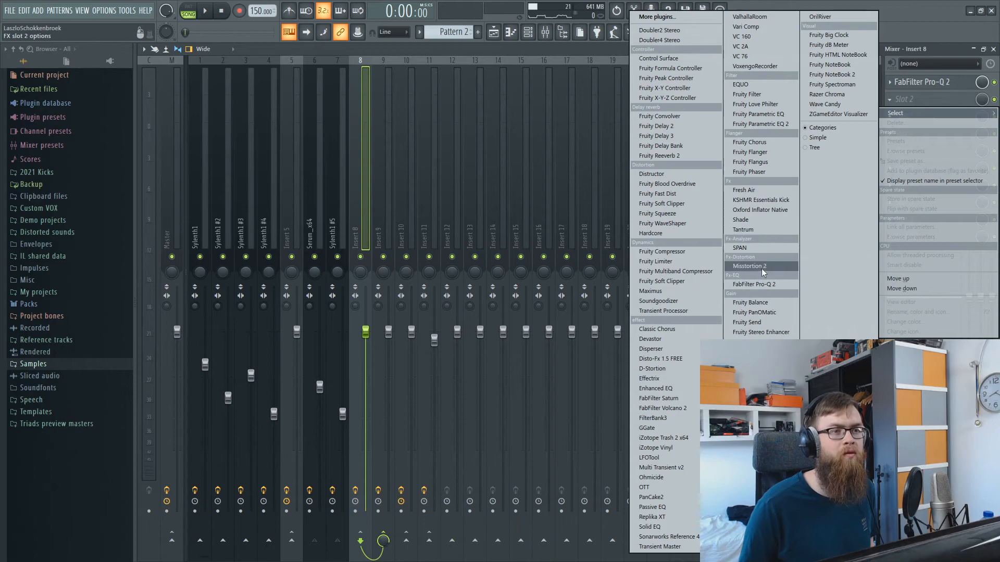
{"action": "left_click", "coordinate": [749, 16]}
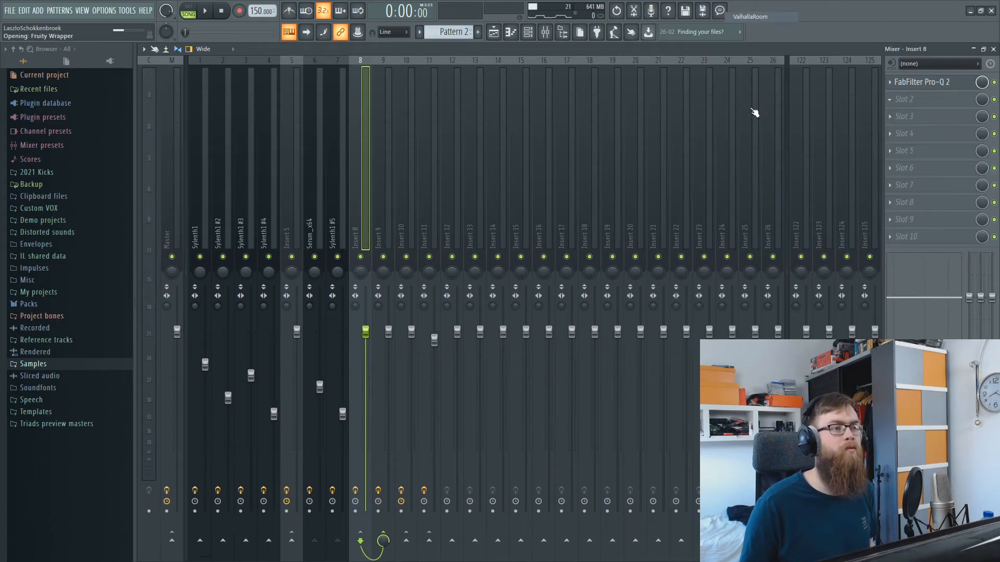
Set ValhallaRoom on Insert 8 to 18% mix, 113.3 ms predelay, 2.40 s decay and 100% depth.
{"action": "left_click_drag", "start_coordinate": [210, 250], "coordinate": [211, 292]}
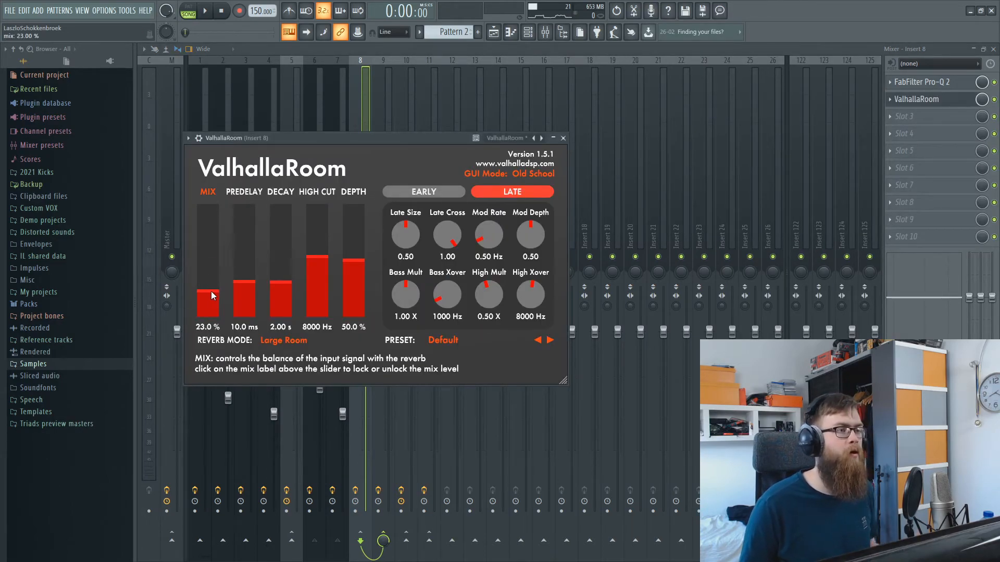
{"action": "left_click_drag", "start_coordinate": [354, 260], "coordinate": [367, 139]}
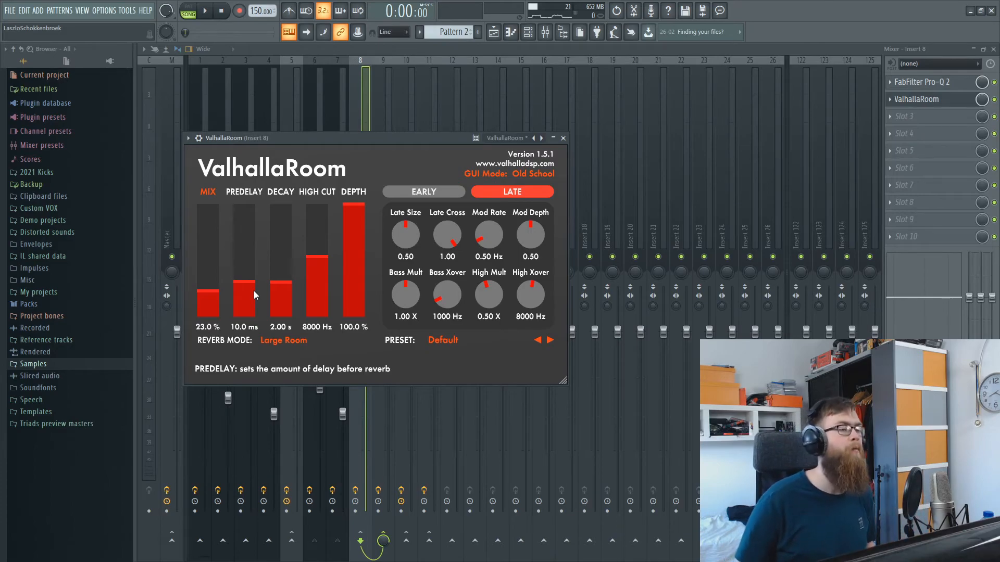
{"action": "left_click_drag", "start_coordinate": [207, 295], "coordinate": [251, 244]}
{"action": "left_click_drag", "start_coordinate": [280, 289], "coordinate": [291, 270]}
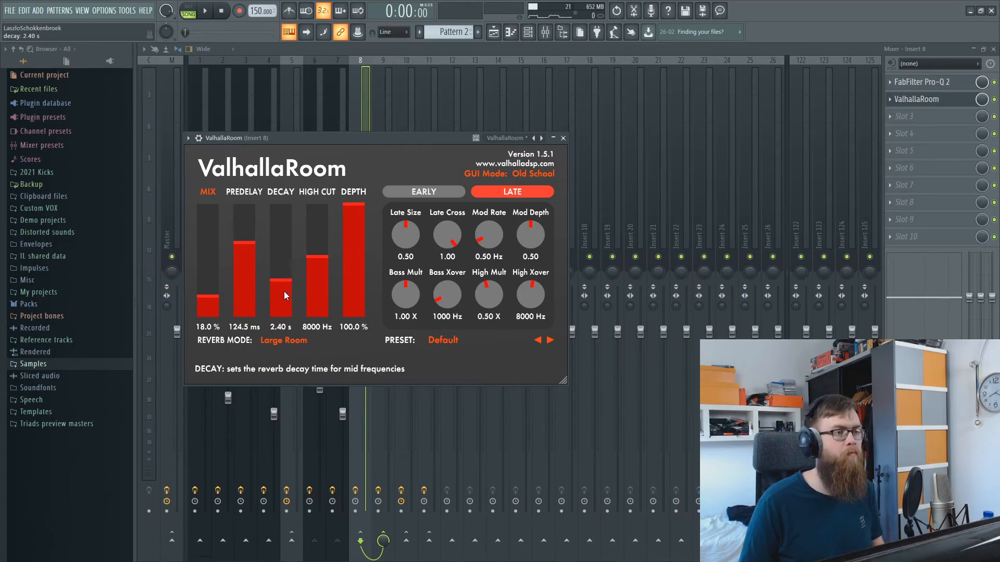
{"action": "left_click_drag", "start_coordinate": [245, 246], "coordinate": [245, 247]}
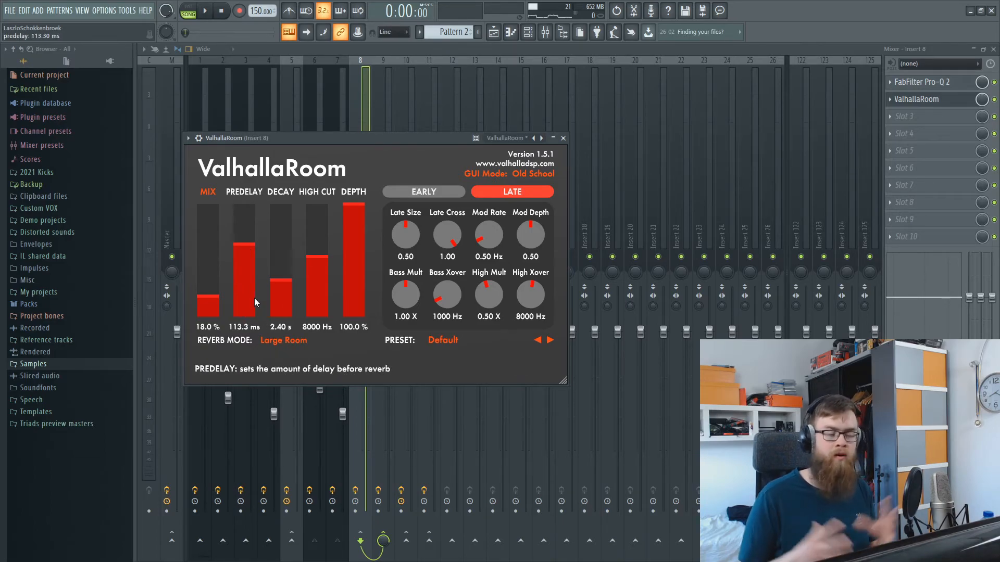
Move the ValhallaRoom window clear of the first mixer tracks and play the arrangement to hear the Insert 8 reverb.
{"action": "left_click_drag", "start_coordinate": [293, 140], "coordinate": [470, 208]}
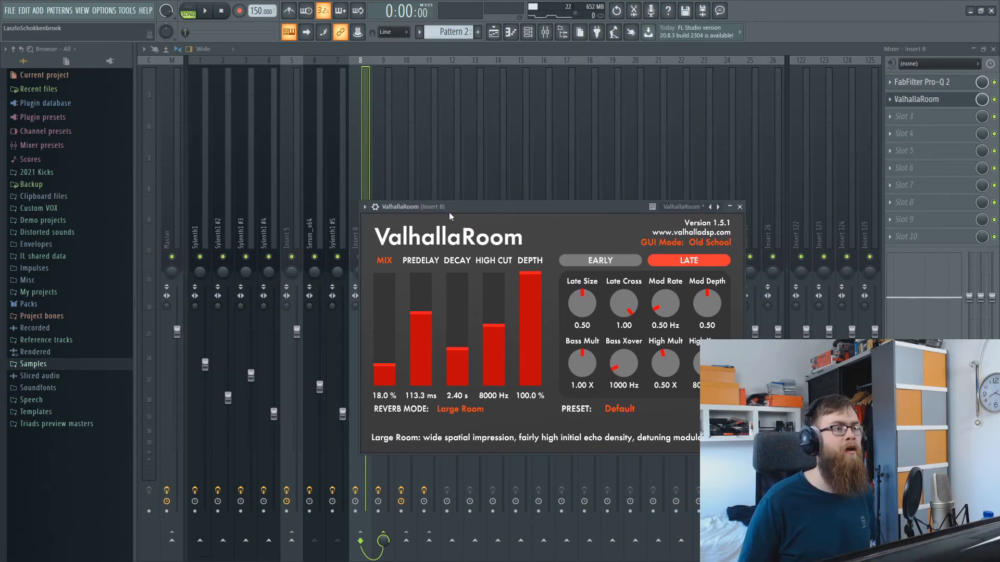
{"action": "left_click_drag", "start_coordinate": [454, 211], "coordinate": [410, 217]}
{"action": "key", "text": "space"}
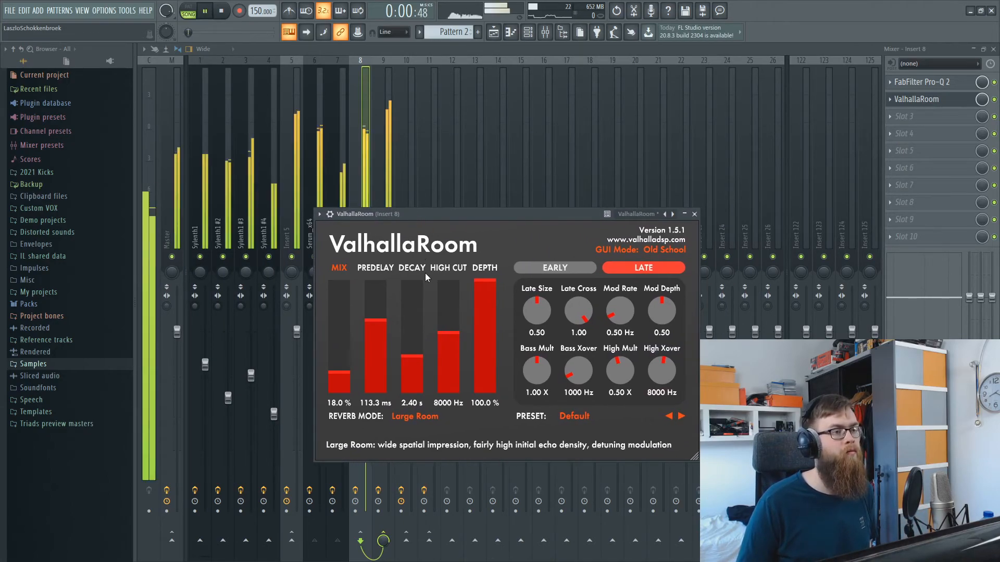
Set ValhallaRoom on Insert 8 to 21.7% mix and 2.29 s decay during playback, then stop and close the plugin.
{"action": "left_click_drag", "start_coordinate": [341, 373], "coordinate": [342, 373]}
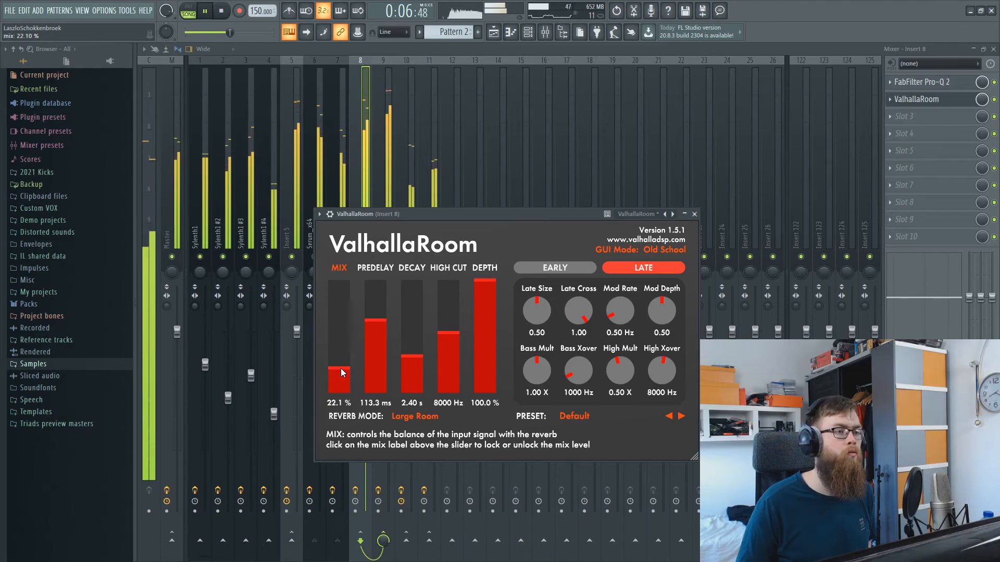
{"action": "left_click_drag", "start_coordinate": [408, 356], "coordinate": [408, 358]}
{"action": "left_click_drag", "start_coordinate": [340, 373], "coordinate": [338, 371]}
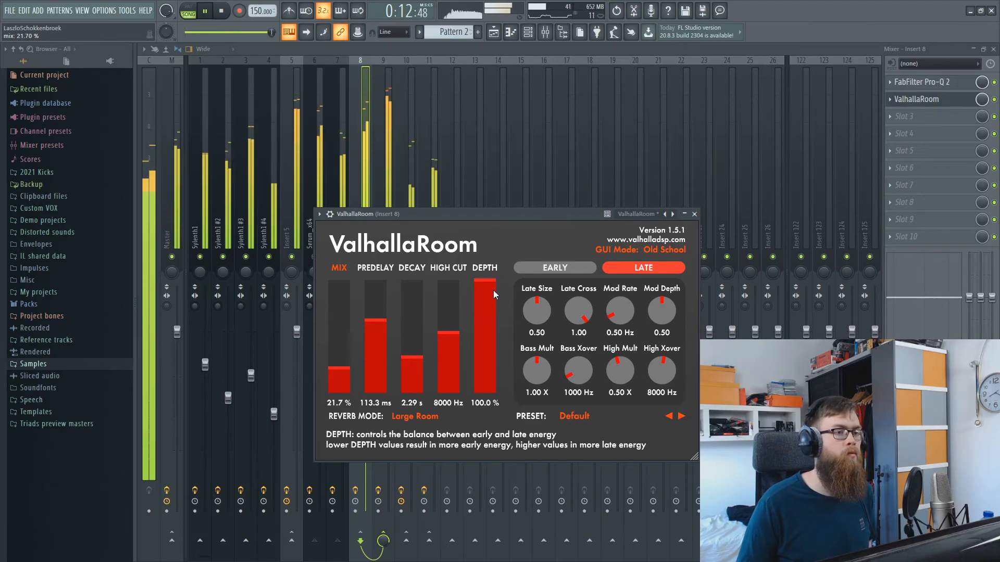
{"action": "left_click_drag", "start_coordinate": [459, 214], "coordinate": [472, 253]}
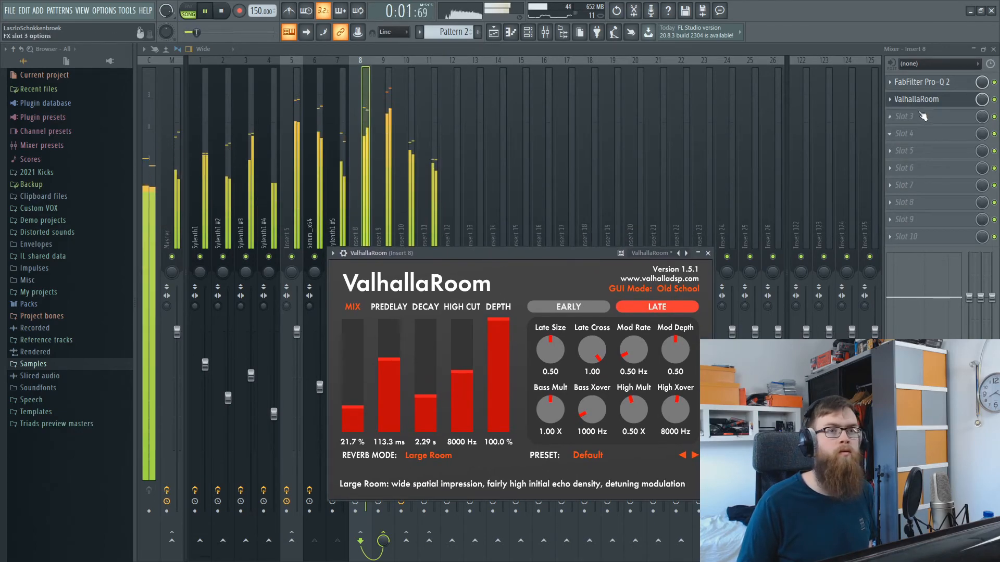
{"action": "key", "text": "space"}
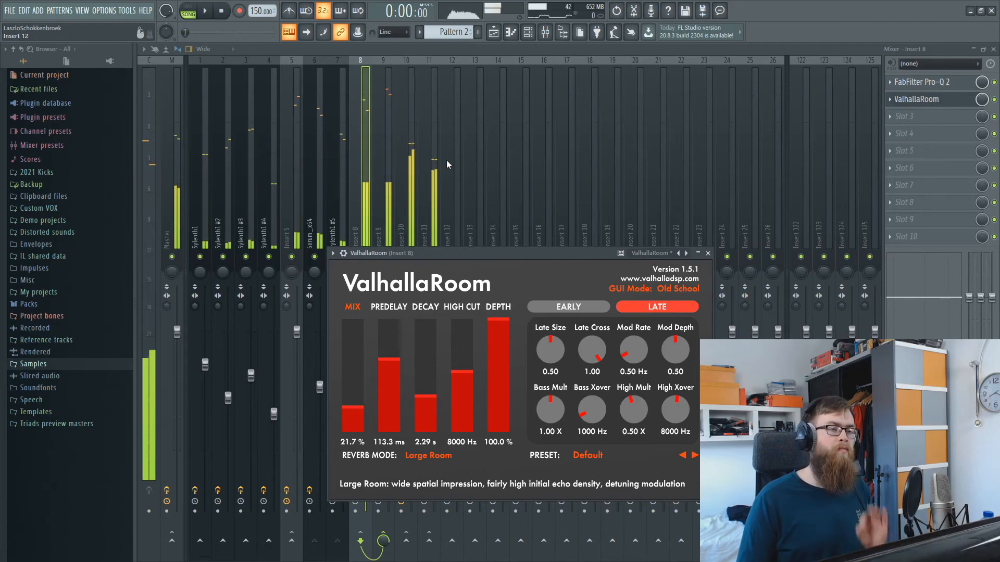
{"action": "left_click", "coordinate": [707, 253]}
Load the Basic Delay mixer track state onto Insert 12.
{"action": "left_click", "coordinate": [454, 198]}
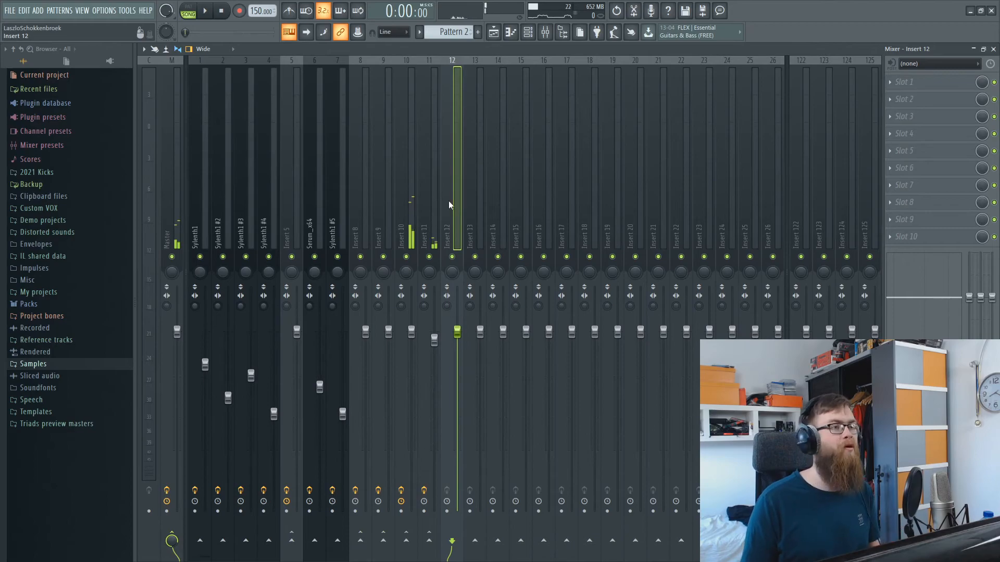
{"action": "right_click", "coordinate": [462, 174]}
{"action": "mouse_move", "coordinate": [489, 113]}
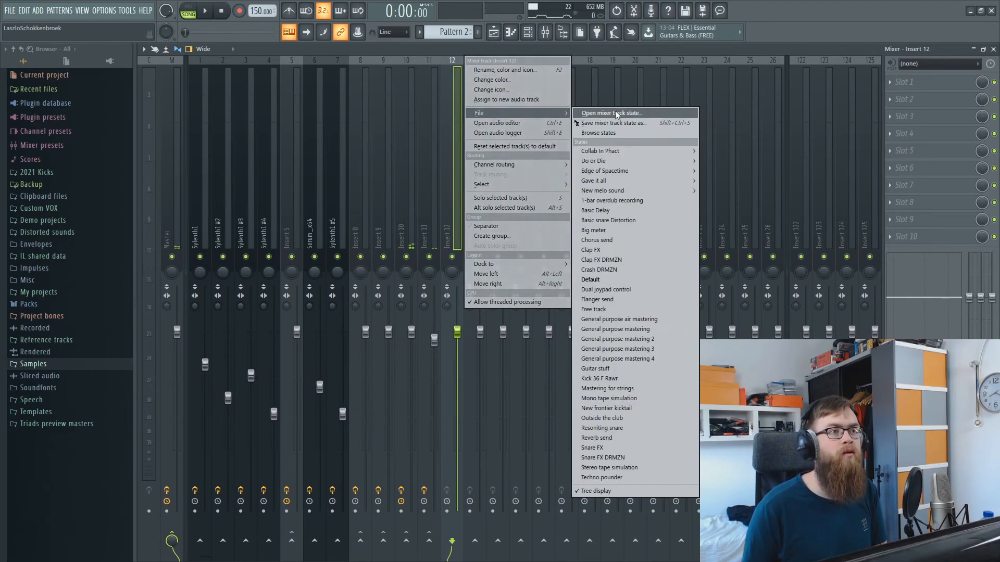
{"action": "left_click", "coordinate": [609, 113]}
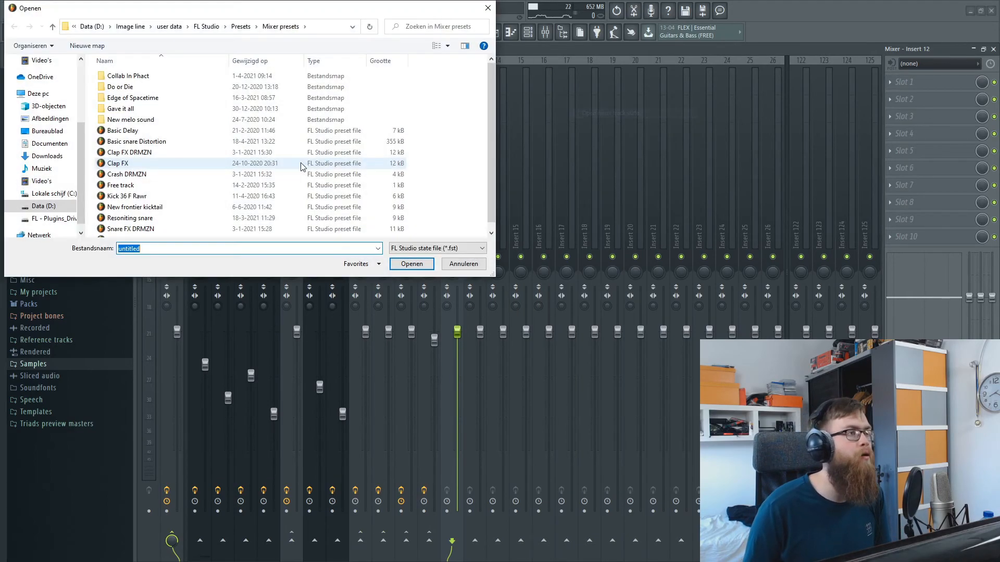
{"action": "left_click", "coordinate": [129, 132]}
{"action": "double_click", "coordinate": [130, 135]}
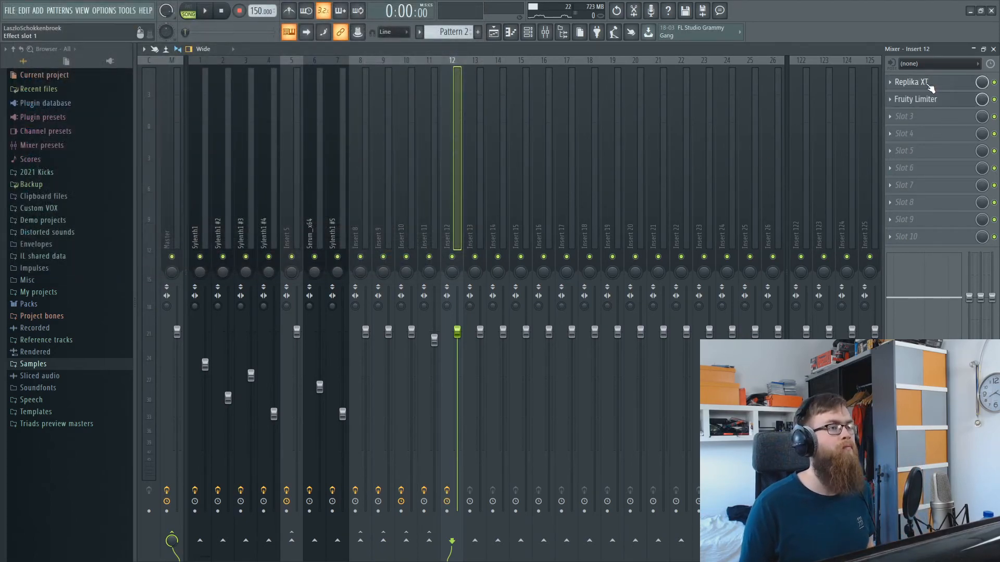
Open Replika XT on Insert 12 and set its delay time to 1/4.
{"action": "left_click", "coordinate": [929, 84]}
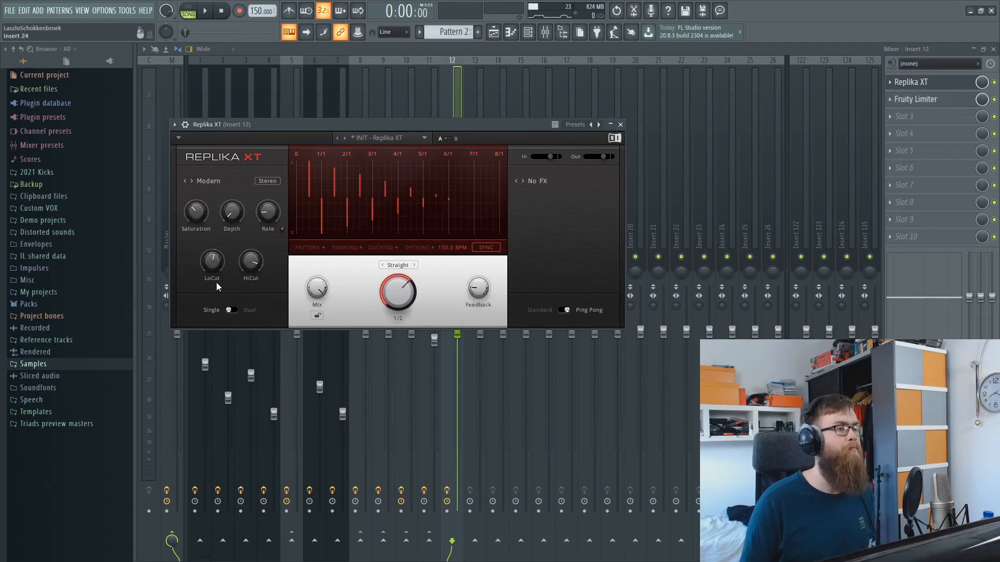
{"action": "left_click_drag", "start_coordinate": [314, 124], "coordinate": [547, 206]}
{"action": "left_click_drag", "start_coordinate": [631, 374], "coordinate": [632, 385]}
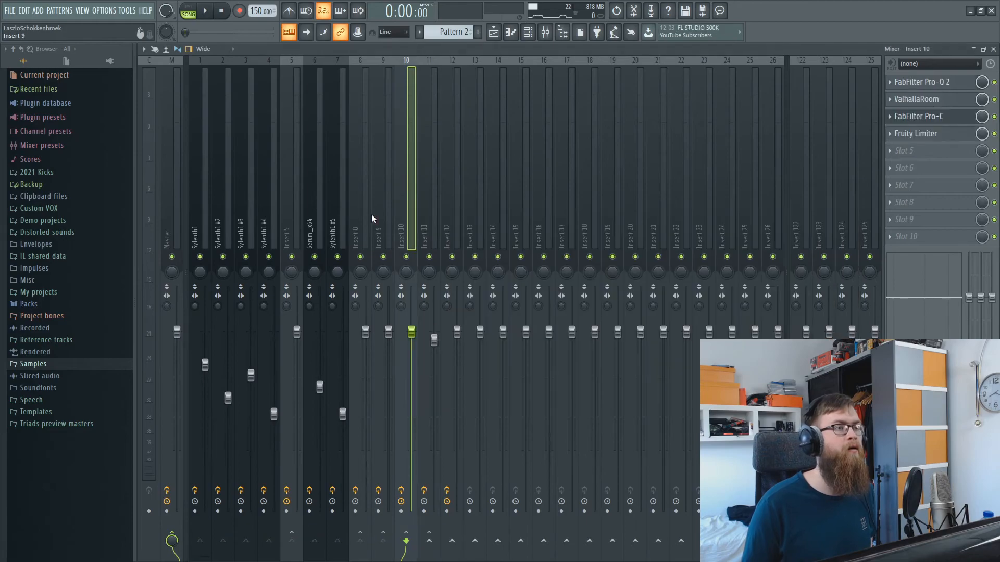
Send the Insert 5 bus to the Insert 12 delay track, keeping its existing route to Insert 9.
{"action": "left_click", "coordinate": [340, 200]}
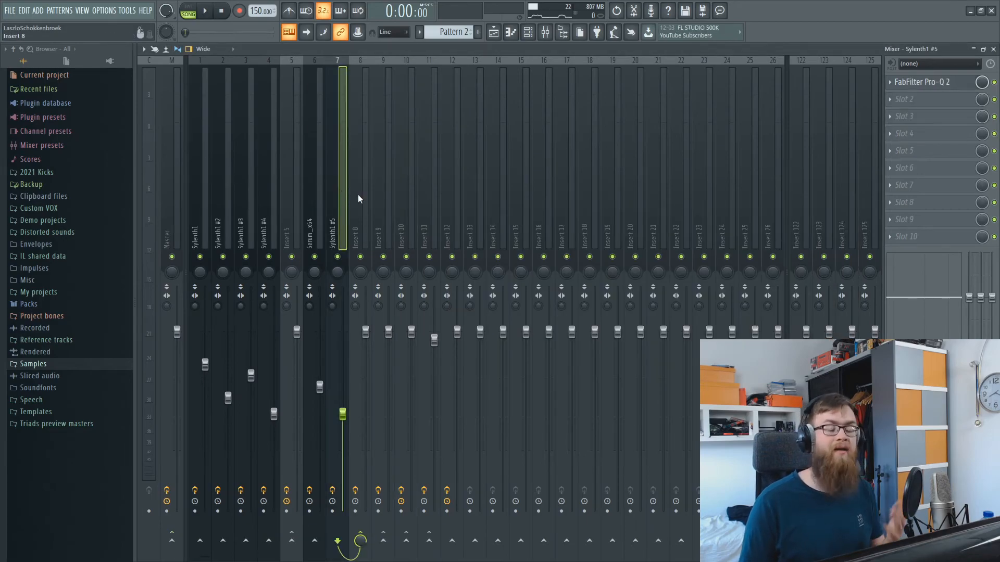
{"action": "left_click", "coordinate": [394, 235]}
{"action": "left_click", "coordinate": [298, 237]}
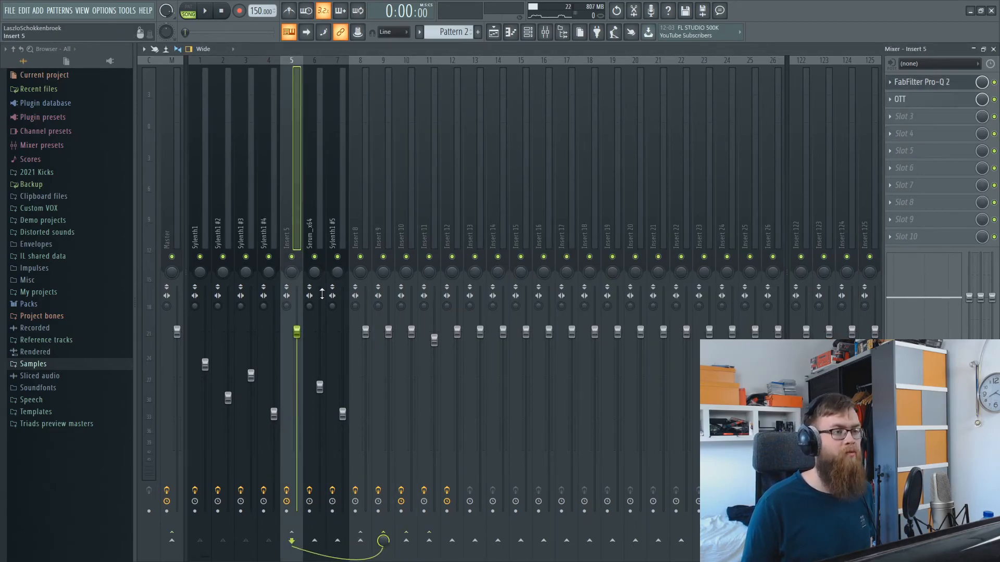
{"action": "left_click", "coordinate": [433, 211]}
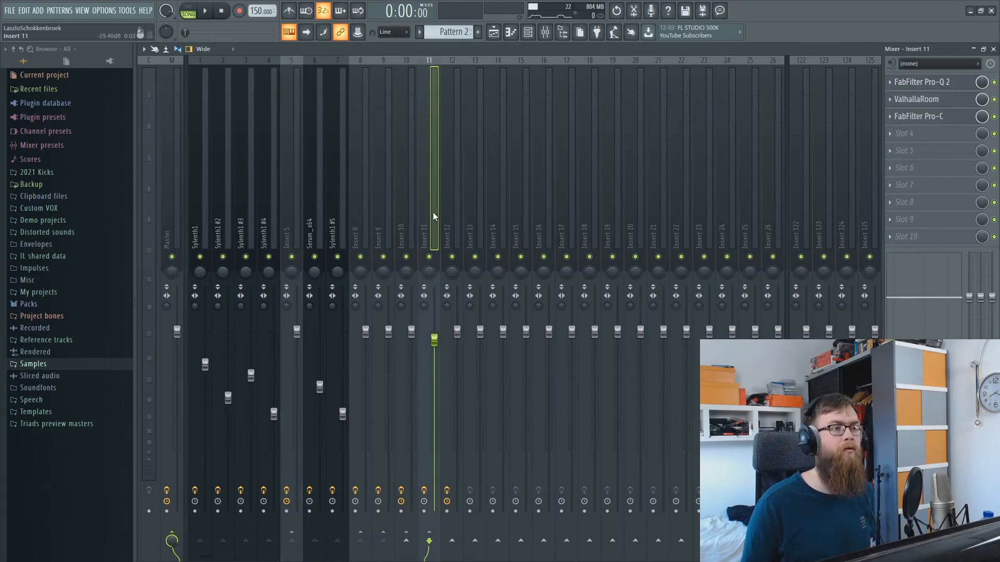
{"action": "left_click", "coordinate": [449, 211]}
{"action": "left_click", "coordinate": [286, 201]}
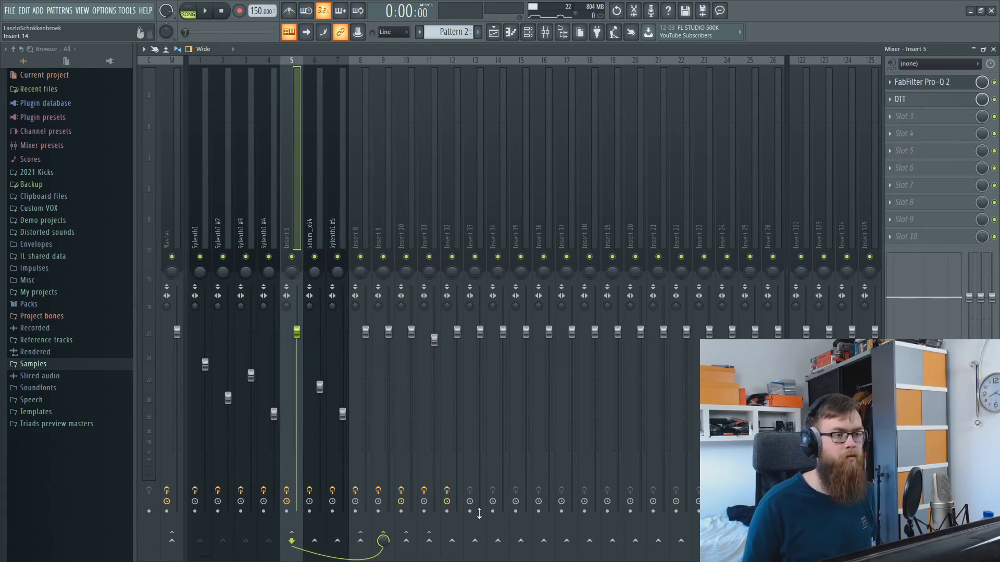
{"action": "right_click", "coordinate": [452, 540]}
{"action": "left_click", "coordinate": [491, 536]}
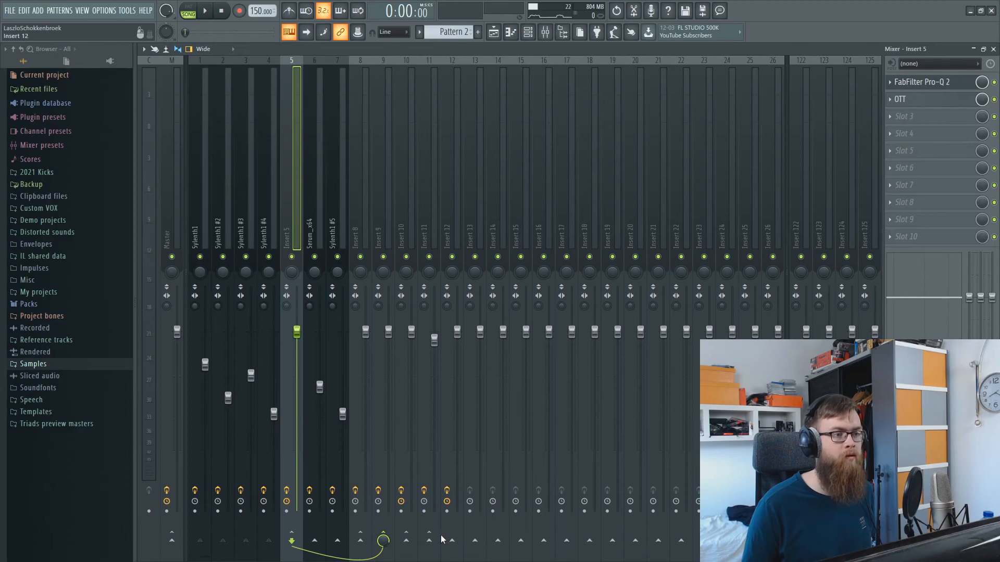
Check the routing of Insert 5 against the effect chains on Insert 11 and Insert 12.
{"action": "left_click", "coordinate": [429, 183]}
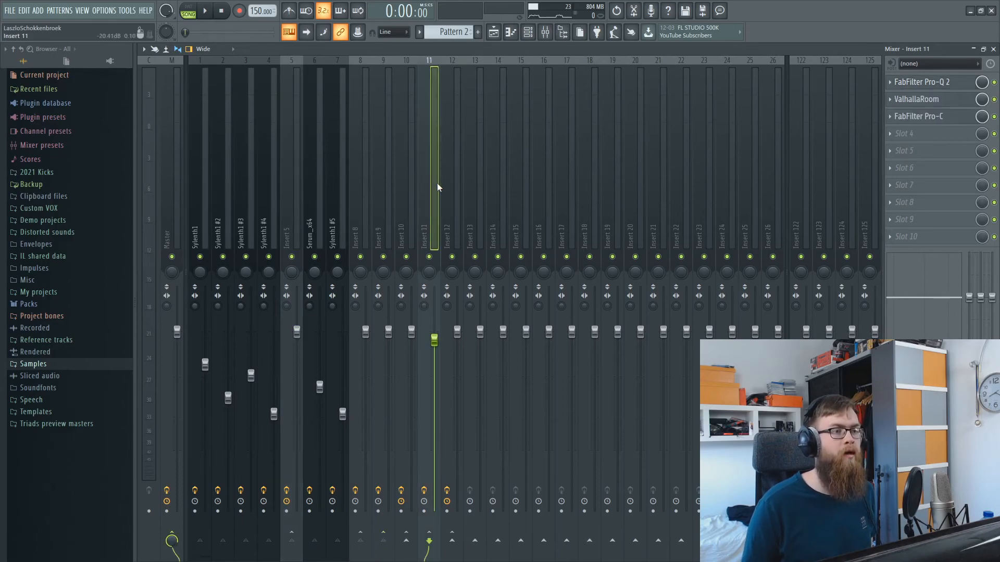
{"action": "left_click", "coordinate": [449, 189]}
{"action": "left_click", "coordinate": [286, 195]}
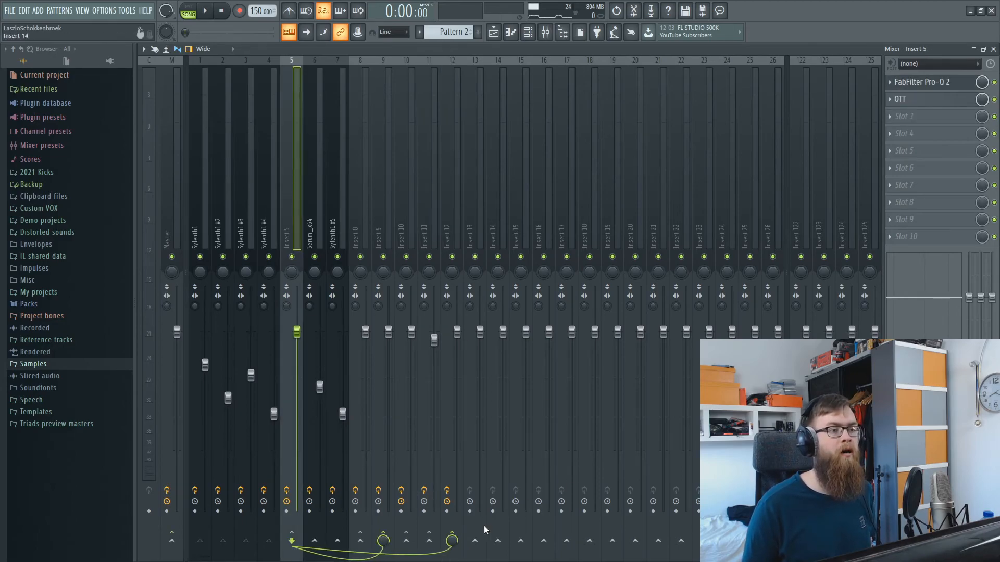
{"action": "left_click", "coordinate": [458, 156]}
{"action": "left_click", "coordinate": [435, 170]}
{"action": "left_click", "coordinate": [452, 171]}
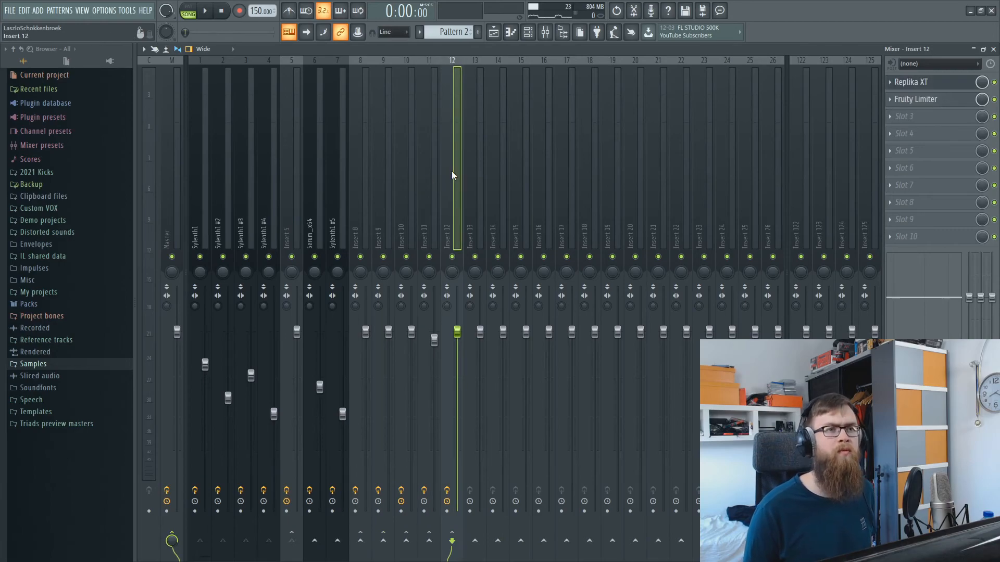
{"action": "left_click", "coordinate": [293, 201]}
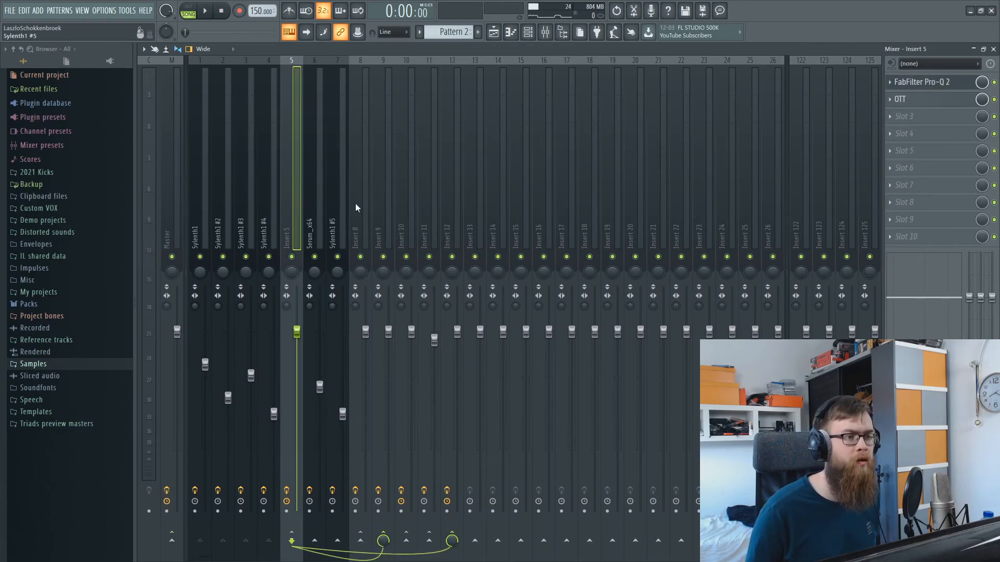
Reopen Replika XT on Insert 12, keep the delay time at 1/4, and play the arrangement to hear the delay.
{"action": "left_click", "coordinate": [451, 184]}
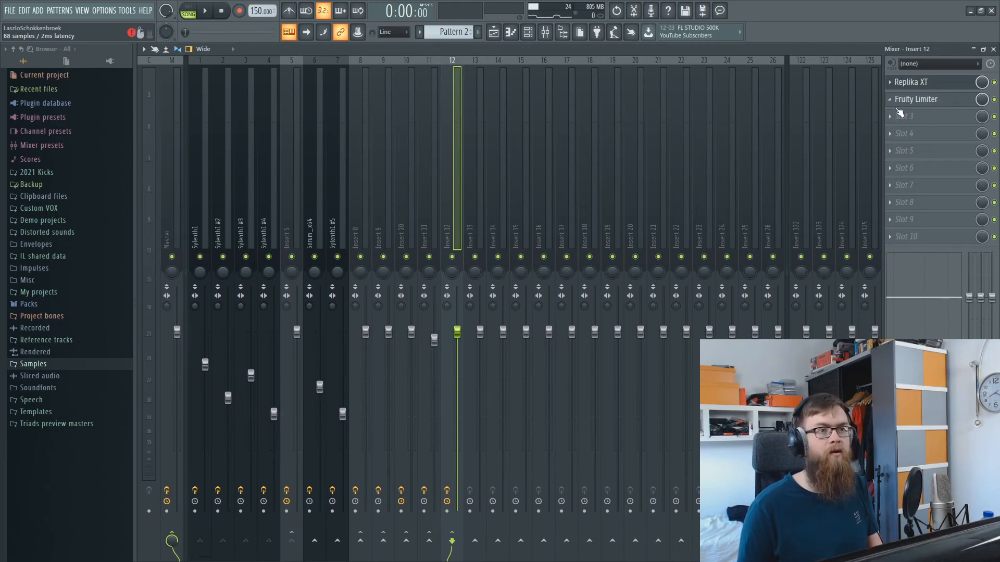
{"action": "left_click", "coordinate": [933, 87]}
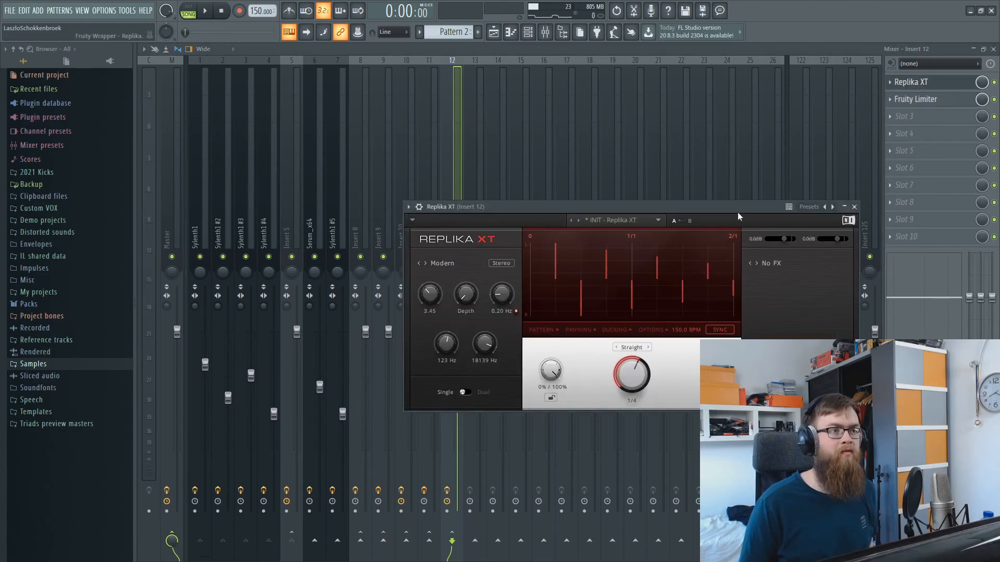
{"action": "left_click_drag", "start_coordinate": [632, 373], "coordinate": [636, 392]}
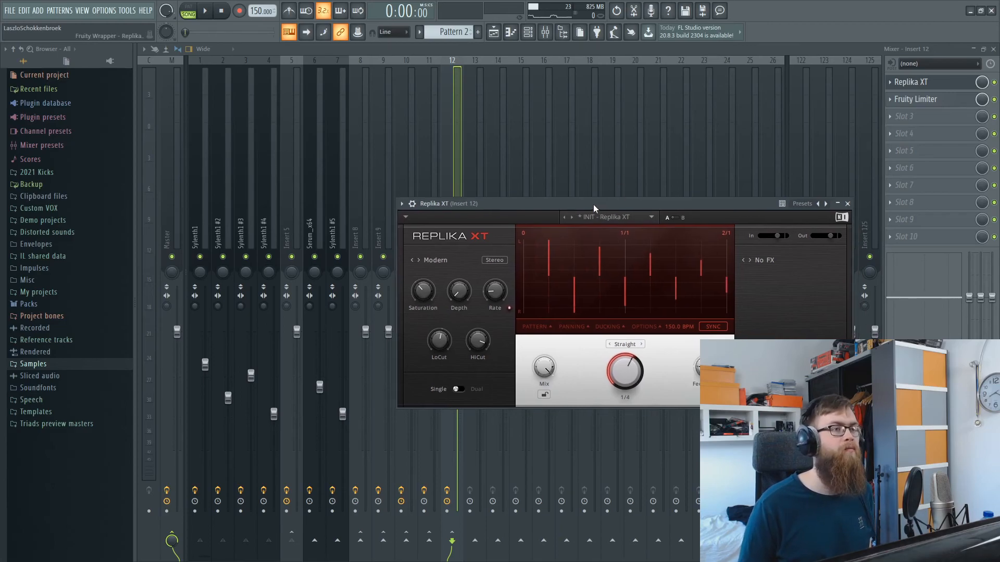
{"action": "left_click_drag", "start_coordinate": [597, 205], "coordinate": [495, 218]}
{"action": "key", "text": "space"}
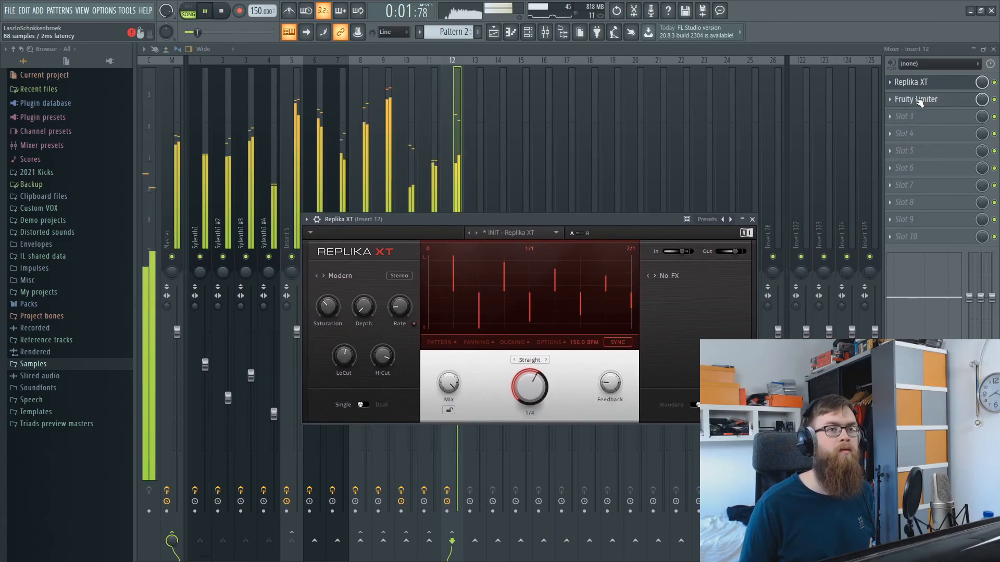
Open Fruity Limiter on Insert 12 and adjust its compressor threshold during playback.
{"action": "left_click", "coordinate": [916, 100]}
{"action": "left_click", "coordinate": [914, 99]}
{"action": "left_click", "coordinate": [904, 100]}
{"action": "left_click", "coordinate": [904, 100]}
{"action": "left_click", "coordinate": [903, 100]}
{"action": "left_click_drag", "start_coordinate": [253, 249], "coordinate": [254, 245]}
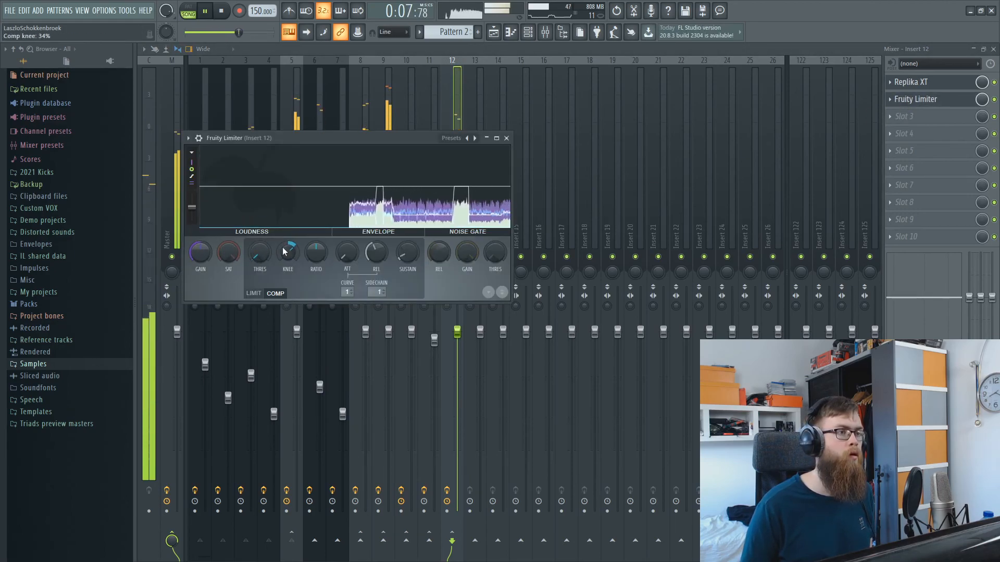
Adjust the send from Insert 5 to the Insert 12 delay while listening to the arrangement.
{"action": "left_click", "coordinate": [399, 112]}
{"action": "left_click", "coordinate": [292, 156]}
{"action": "left_click", "coordinate": [452, 542]}
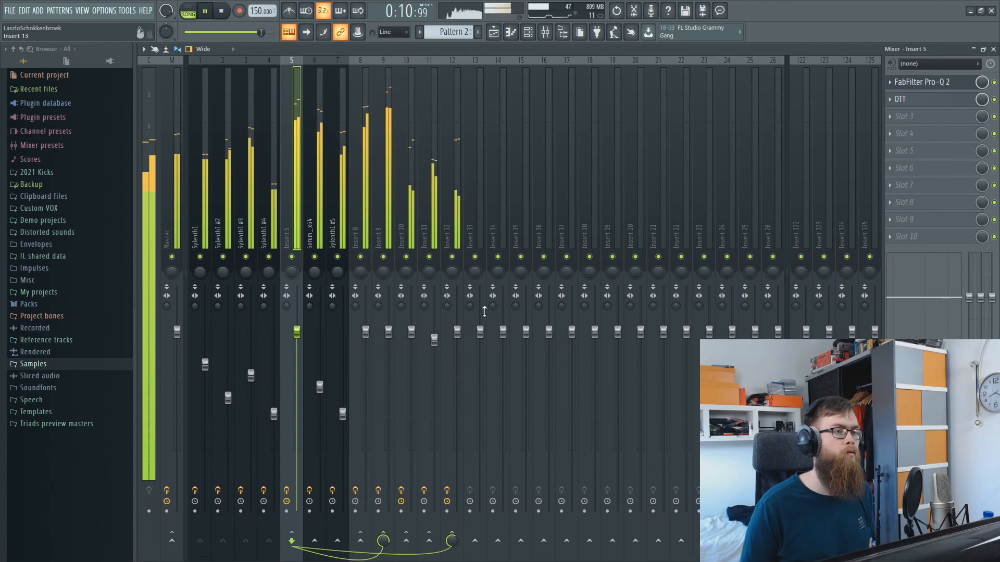
{"action": "key", "text": "space"}
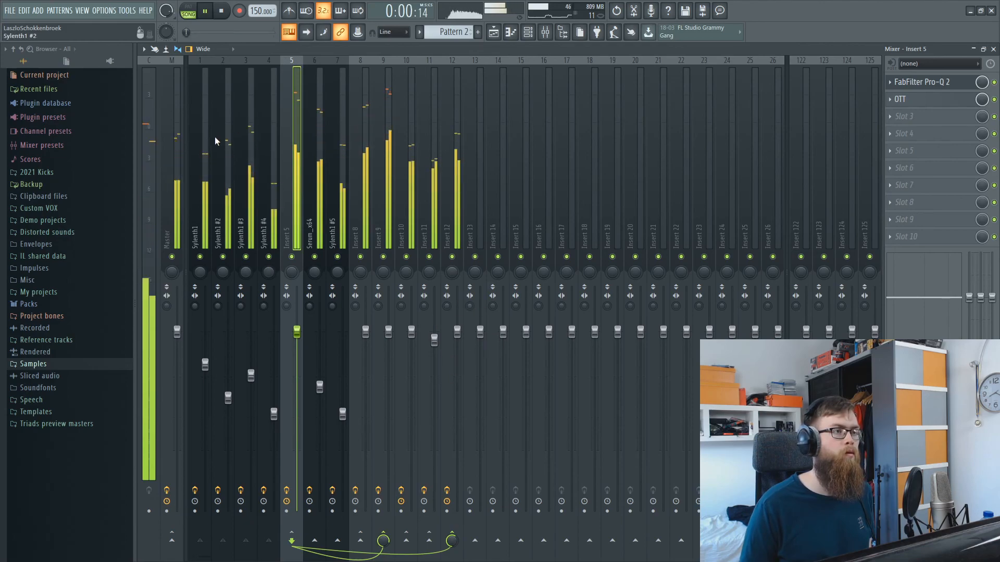